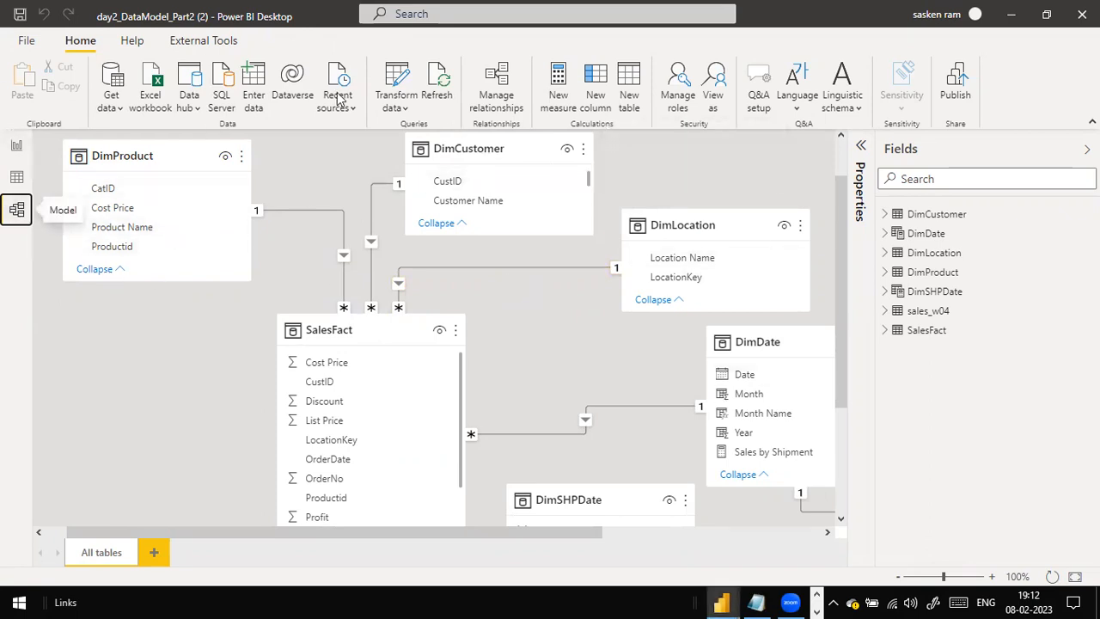
# - Examine the relationships between SalesFact and its dimension tables in the model diagram, and display the formula behind the DimDate table
pyautogui.scroll(-3, 747, 297)
pyautogui.scroll(4, 748, 297)
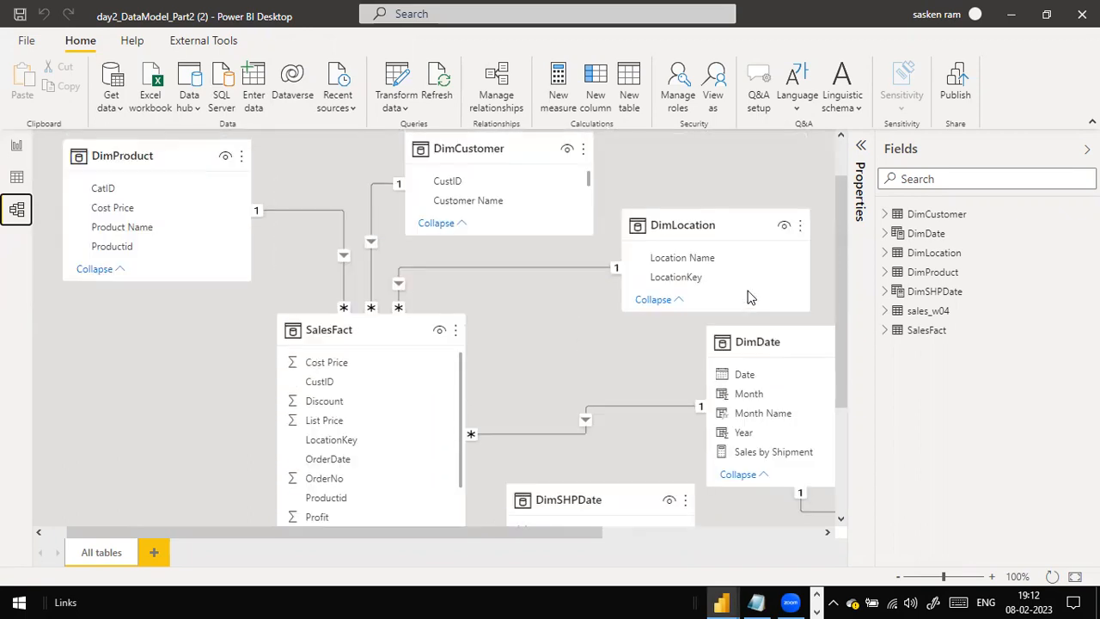
pyautogui.scroll(-2, 733, 282)
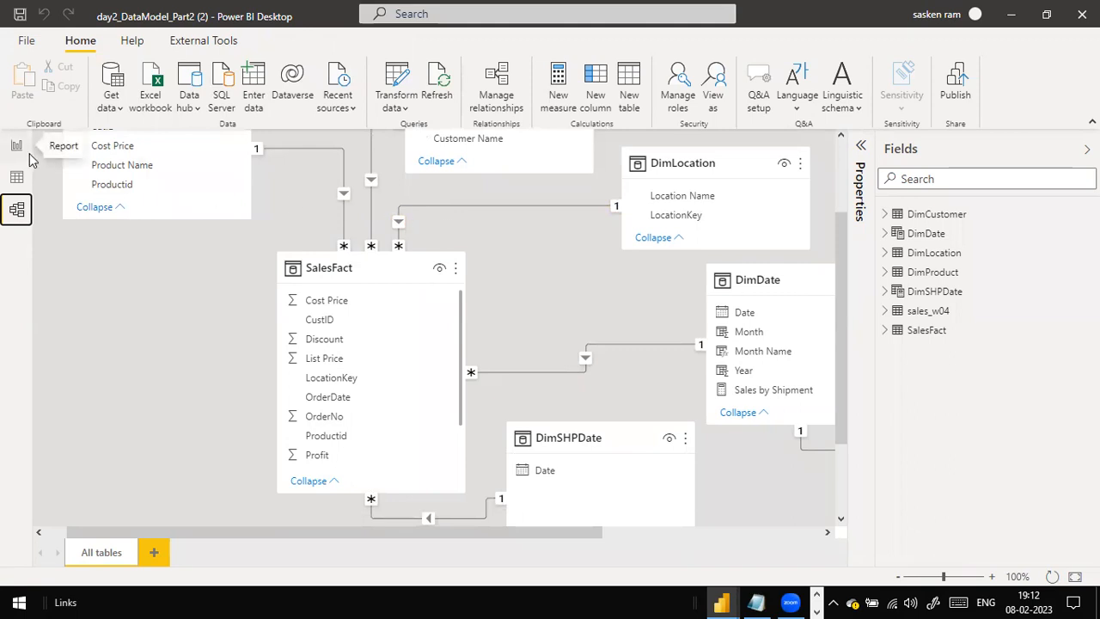
pyautogui.scroll(1, 180, 220)
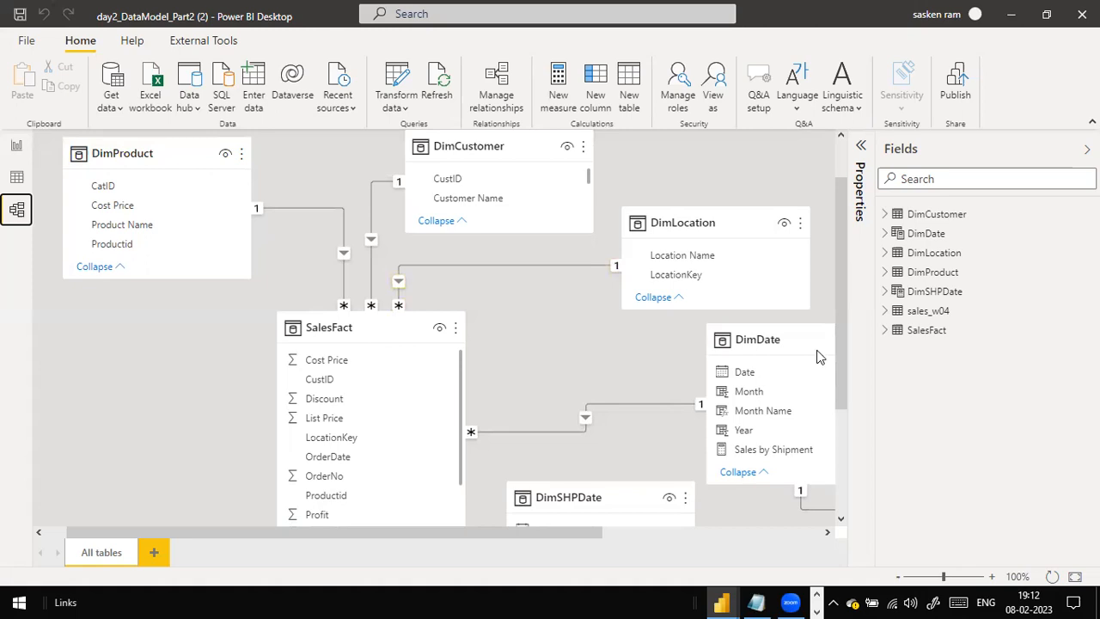
pyautogui.click(787, 339)
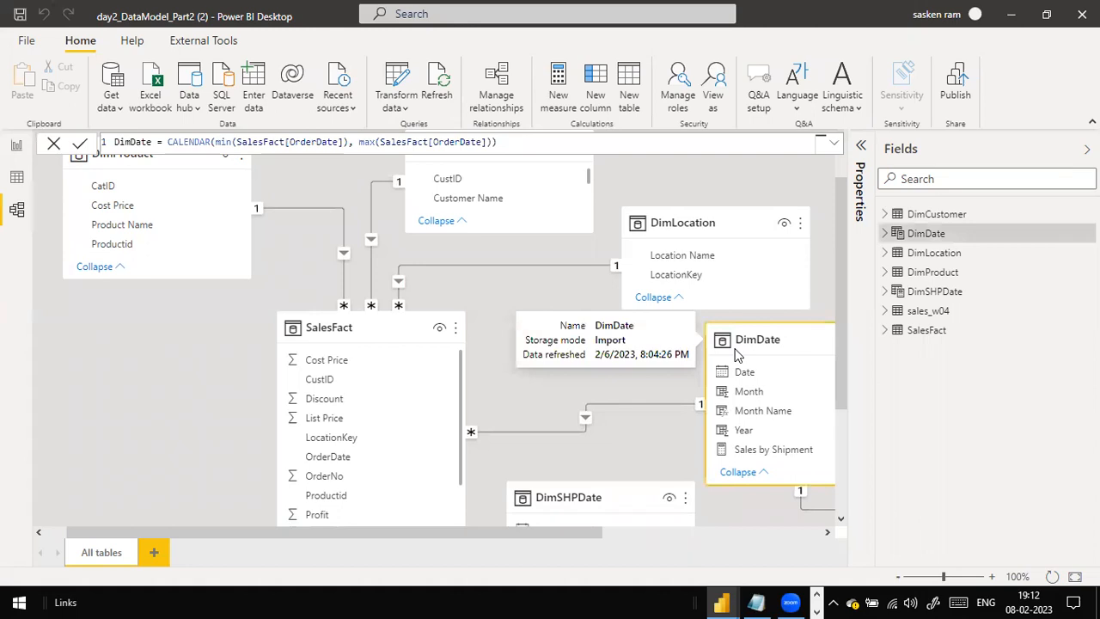
pyautogui.click(177, 325)
pyautogui.scroll(-1, 184, 321)
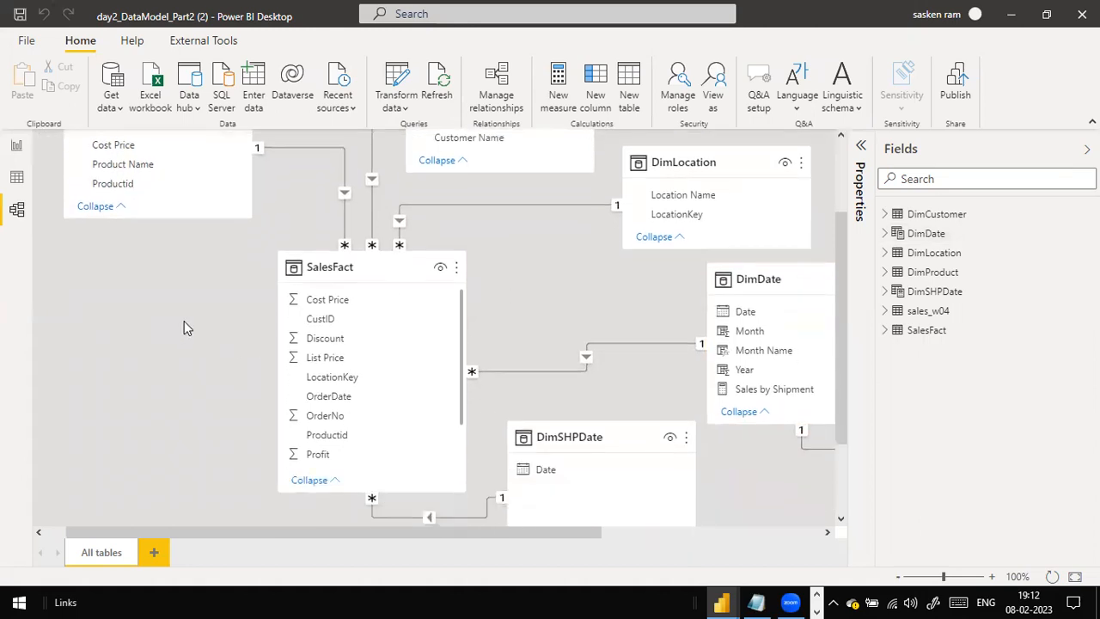
pyautogui.scroll(1, 184, 323)
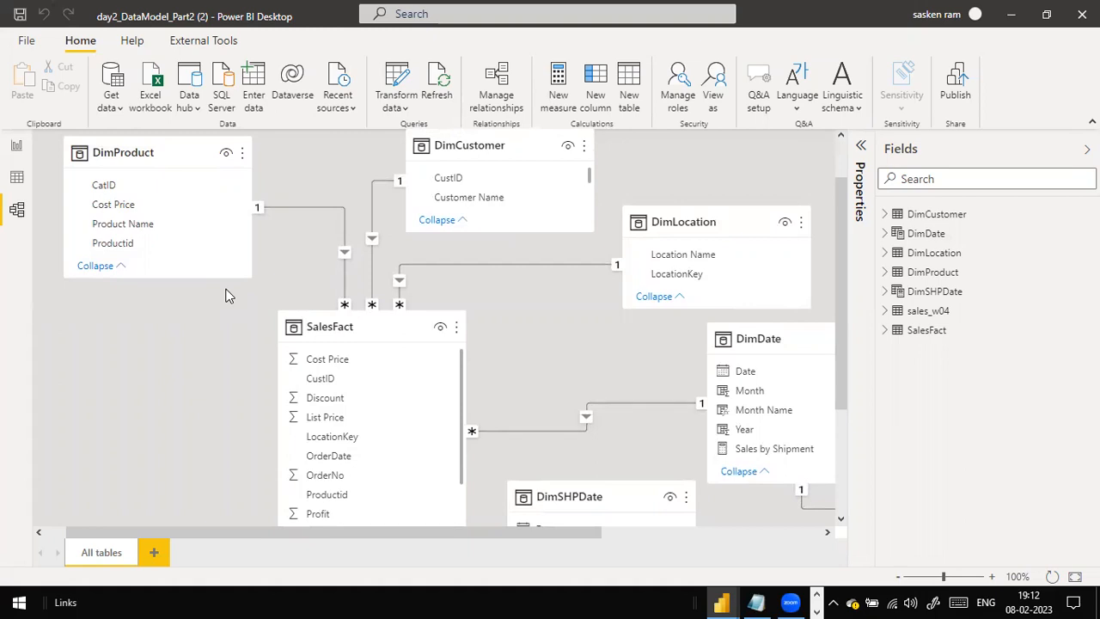
# - Review the SalesFact fields from Cost Price to ShipDate and their links to the customer, product, location and date tables
pyautogui.scroll(-2, 363, 393)
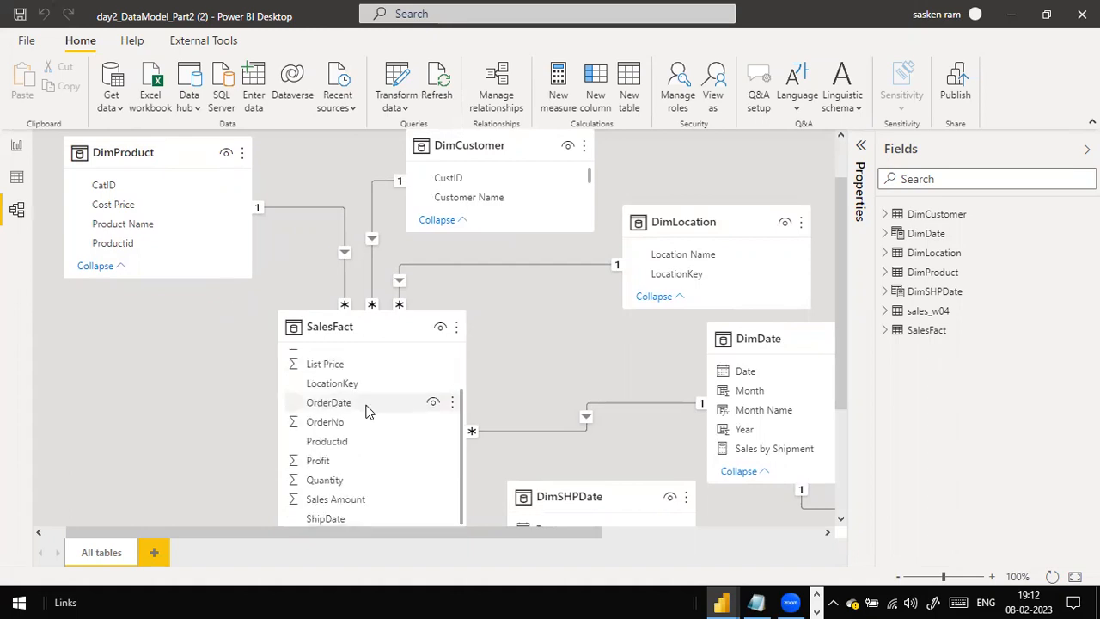
pyautogui.scroll(-2, 249, 404)
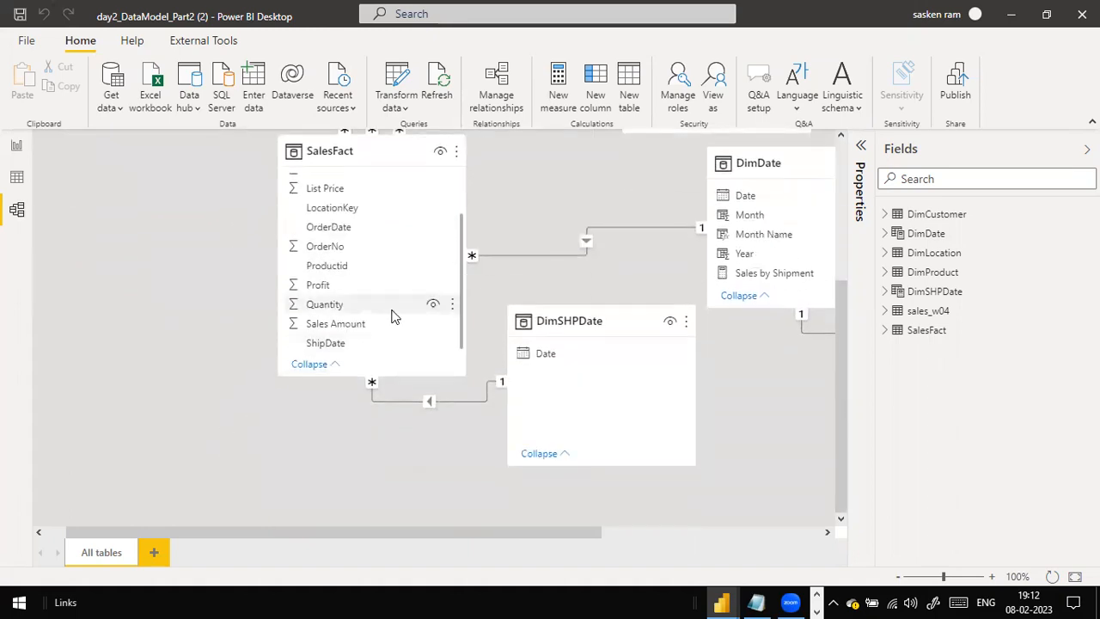
pyautogui.scroll(2, 392, 314)
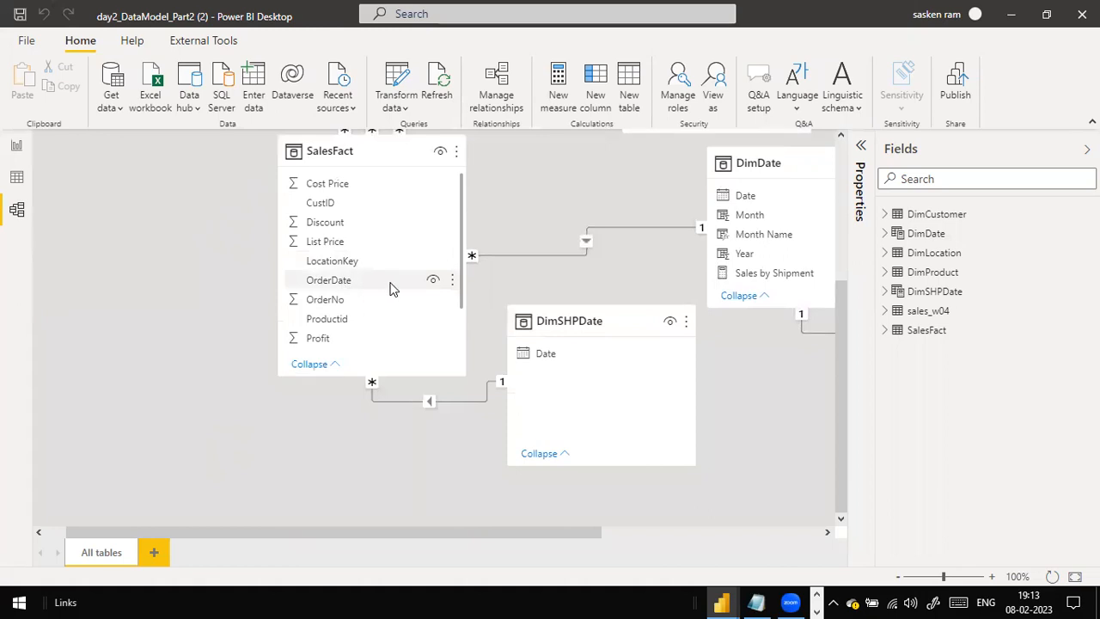
pyautogui.scroll(-2, 351, 309)
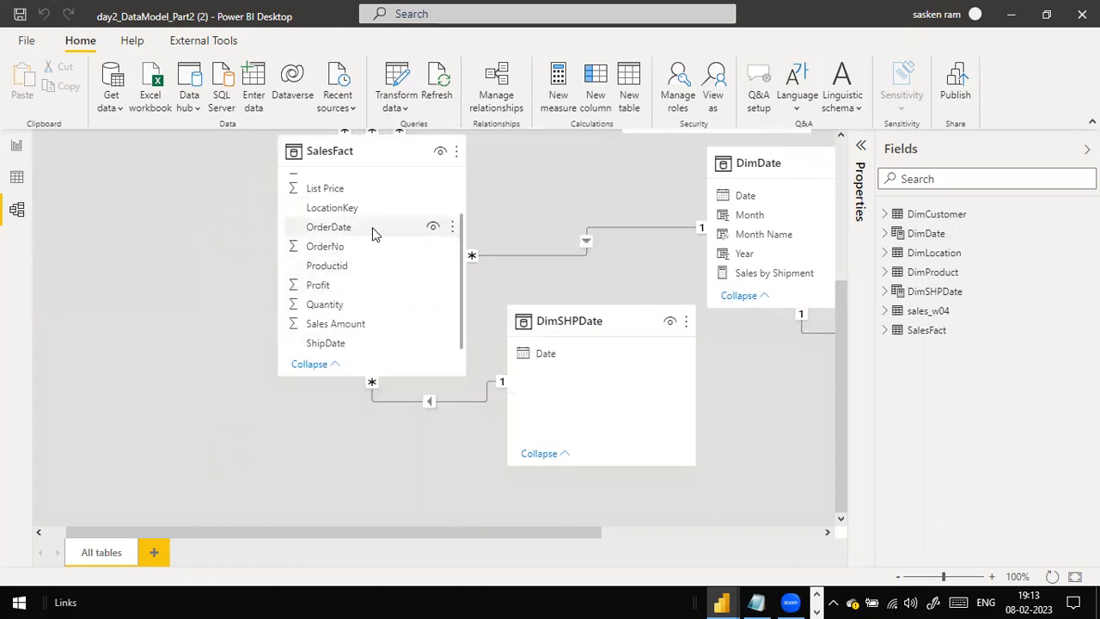
pyautogui.scroll(2, 407, 284)
pyautogui.scroll(1, 157, 270)
pyautogui.scroll(1, 156, 271)
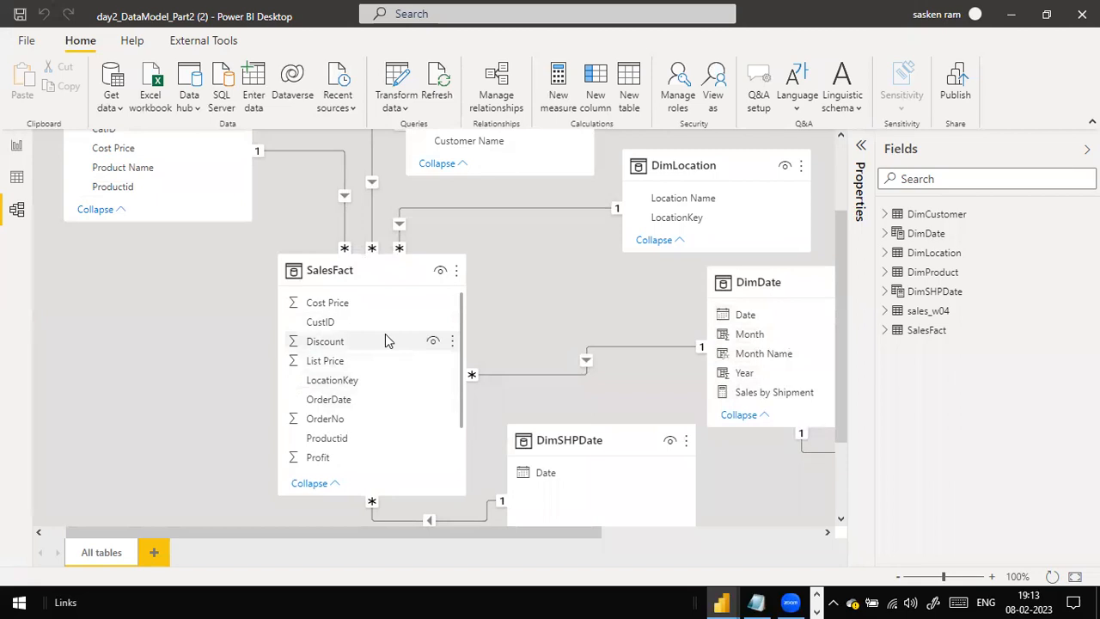
pyautogui.scroll(3, 385, 341)
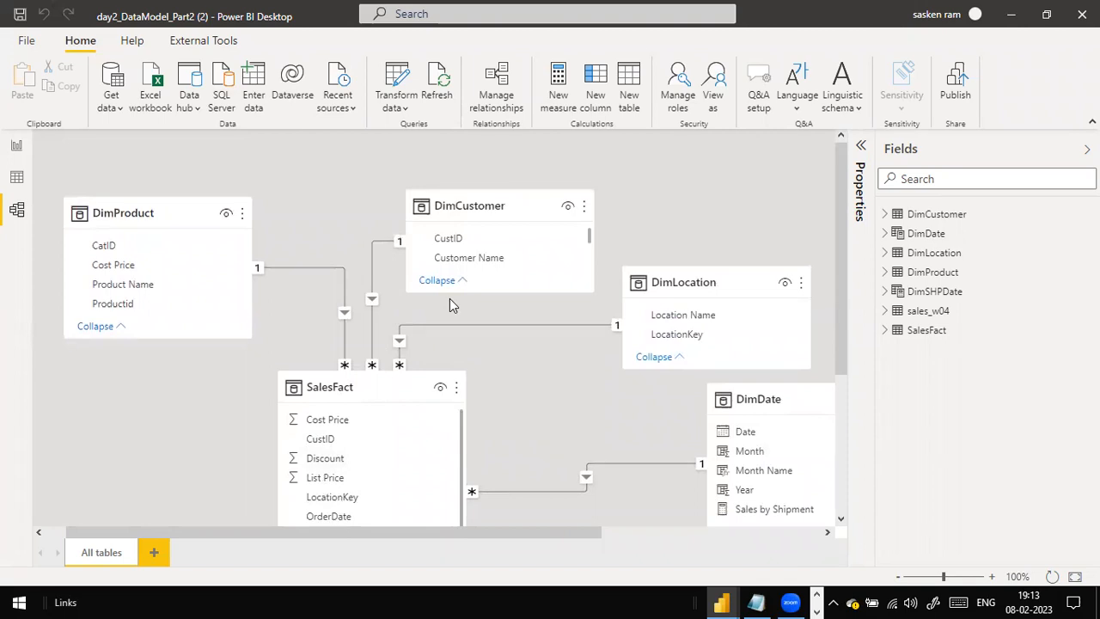
pyautogui.scroll(-2, 450, 298)
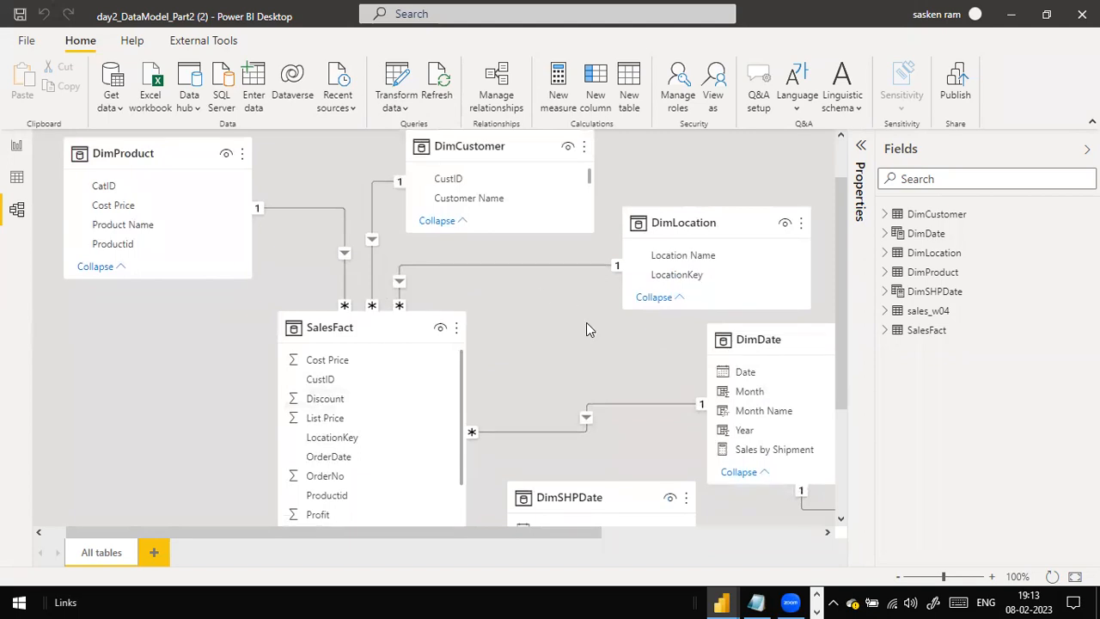
pyautogui.scroll(-4, 242, 370)
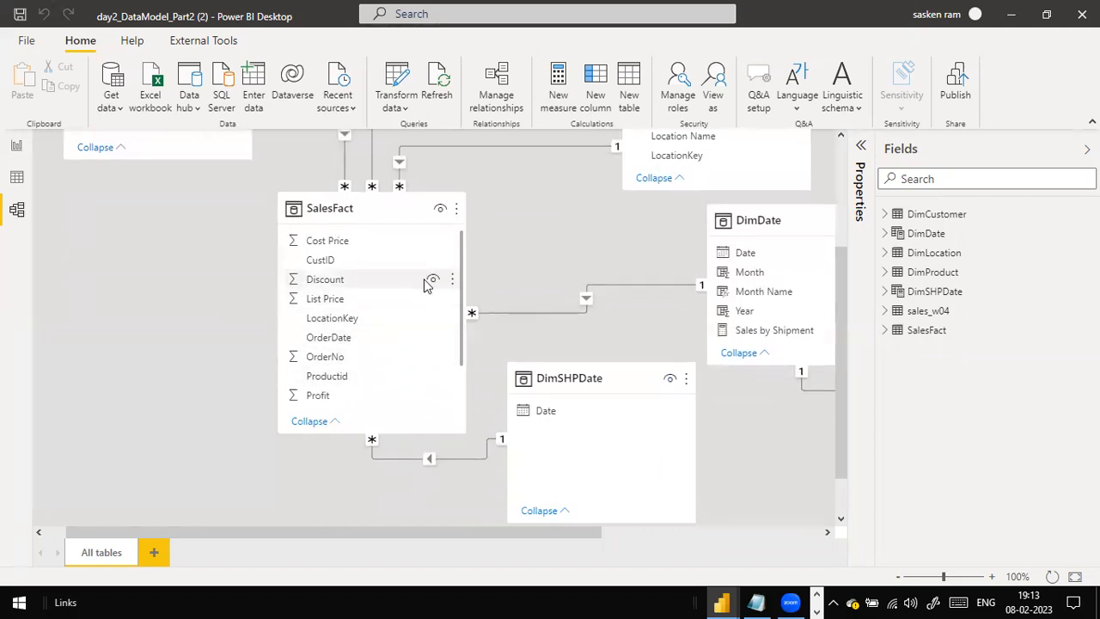
pyautogui.scroll(2, 427, 283)
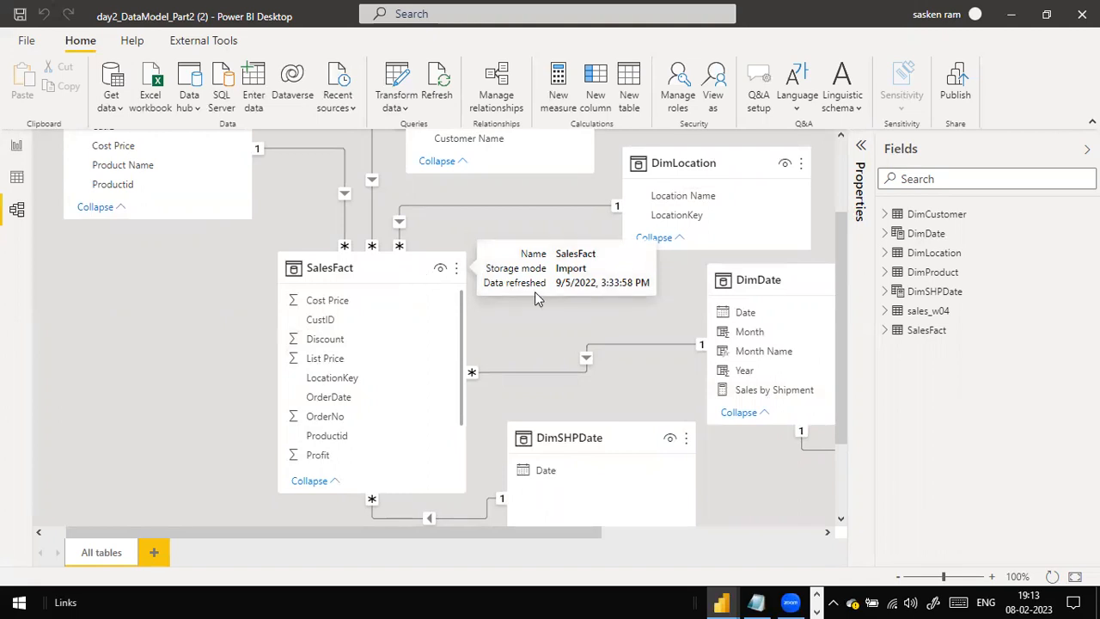
pyautogui.scroll(3, 53, 291)
pyautogui.scroll(-3, 56, 295)
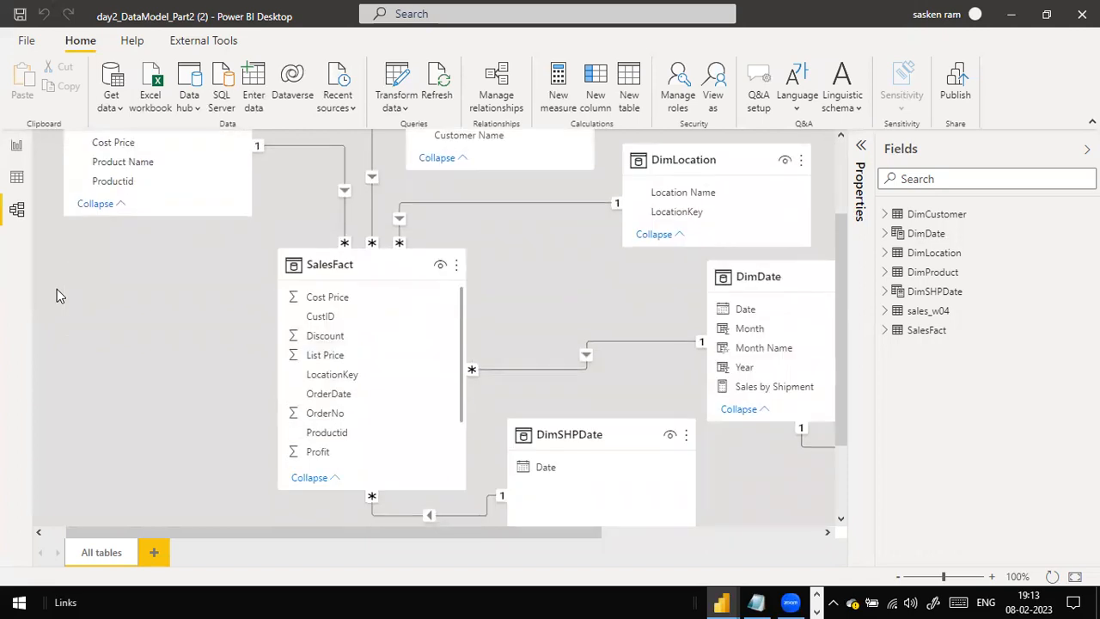
pyautogui.scroll(-1, 57, 296)
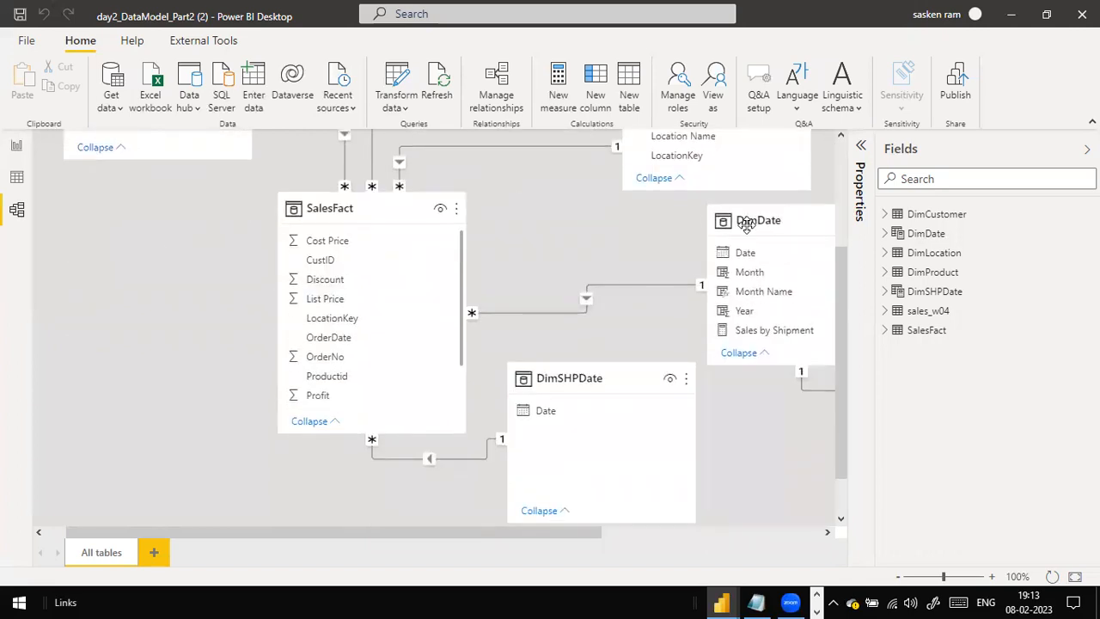
# - Move the DimSHPDate table slightly lower in the model diagram, keeping it beside SalesFact and beneath DimDate
pyautogui.moveTo(749, 223)
pyautogui.moveTo(685, 391)
pyautogui.moveTo(607, 386); pyautogui.dragTo(597, 447)
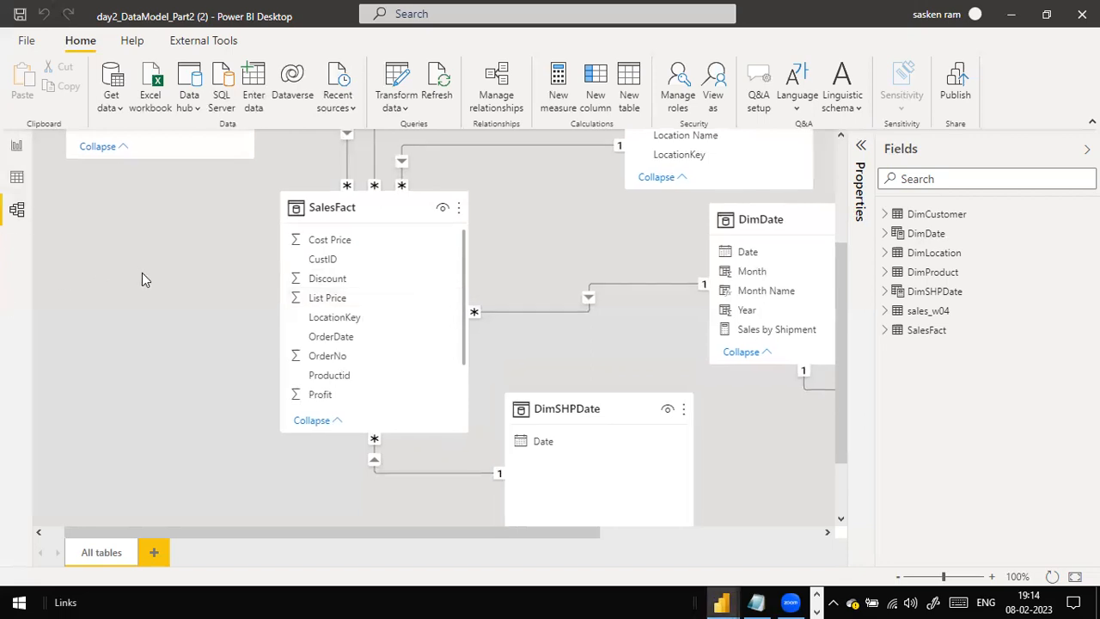
pyautogui.scroll(3, 142, 273)
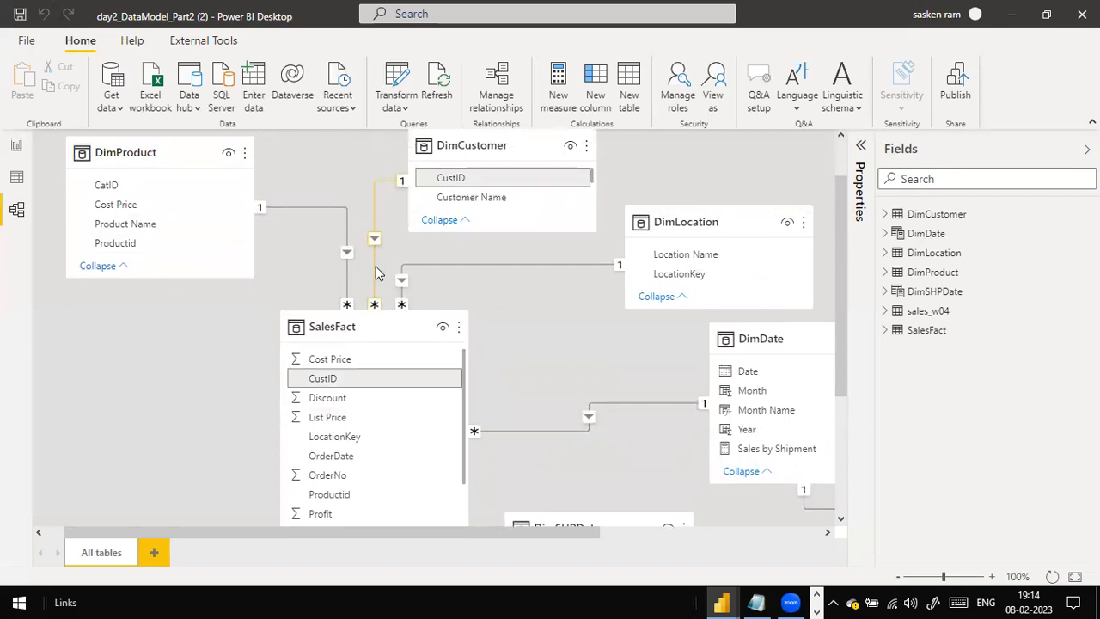
pyautogui.scroll(-2, 479, 323)
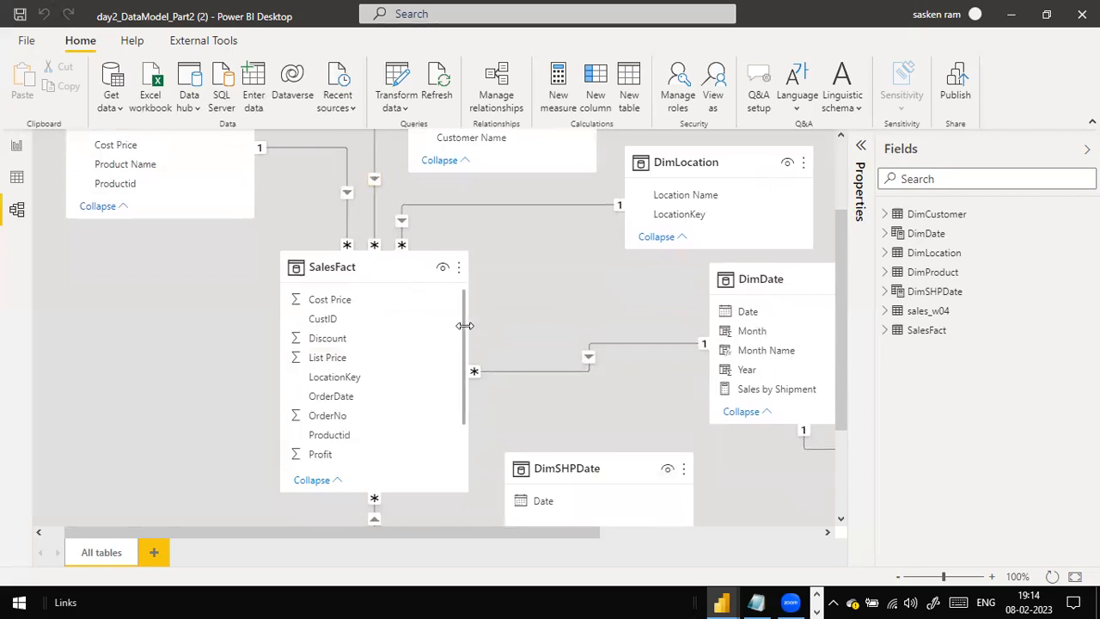
# - Launch DAX Studio and select day2_DataModel_Part2 (2) as the PBI / SSDT model data source
pyautogui.press('super')
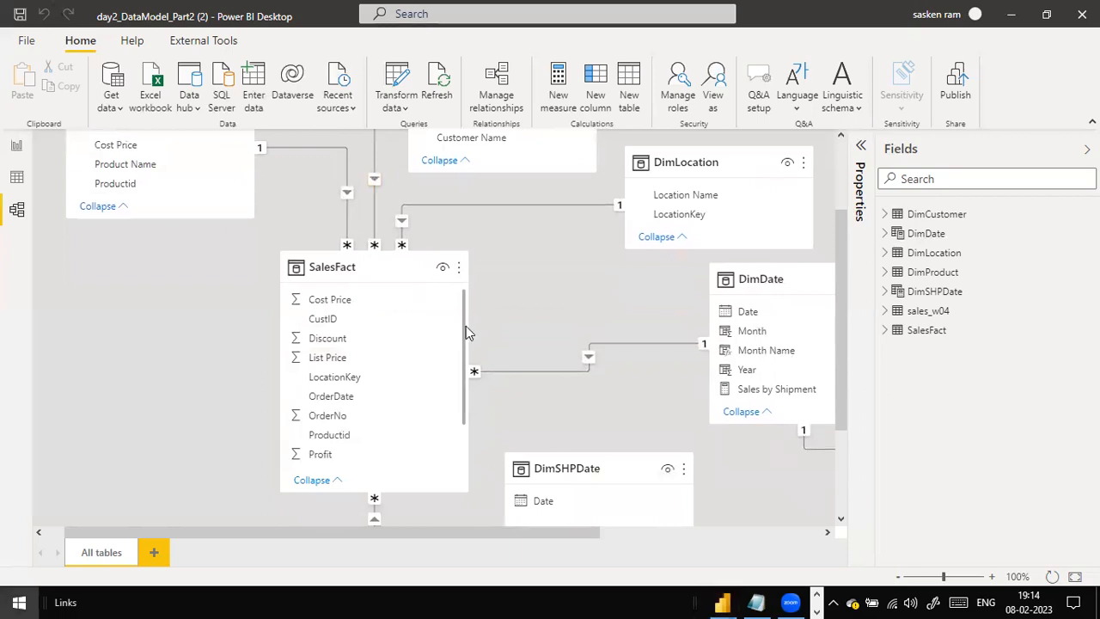
pyautogui.write('dax studio')
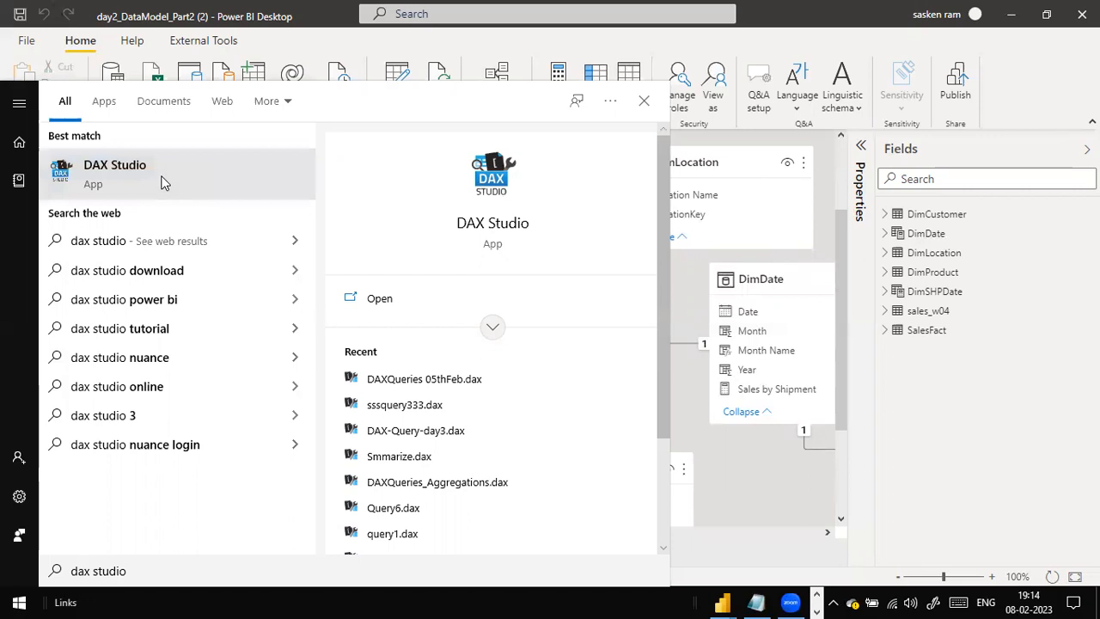
pyautogui.click(94, 185)
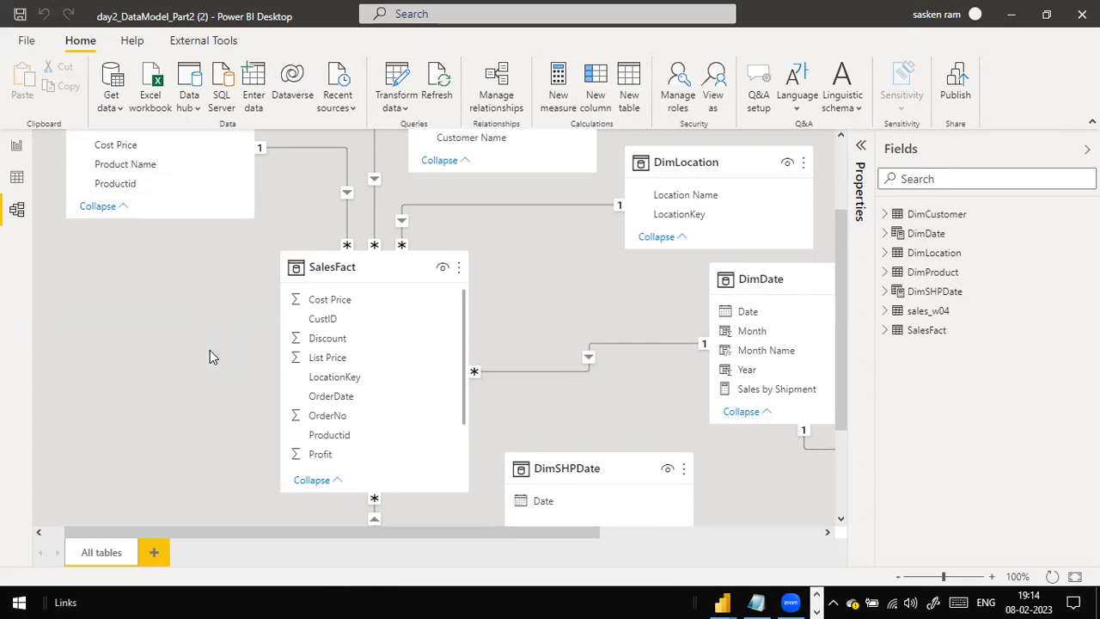
pyautogui.click(817, 599)
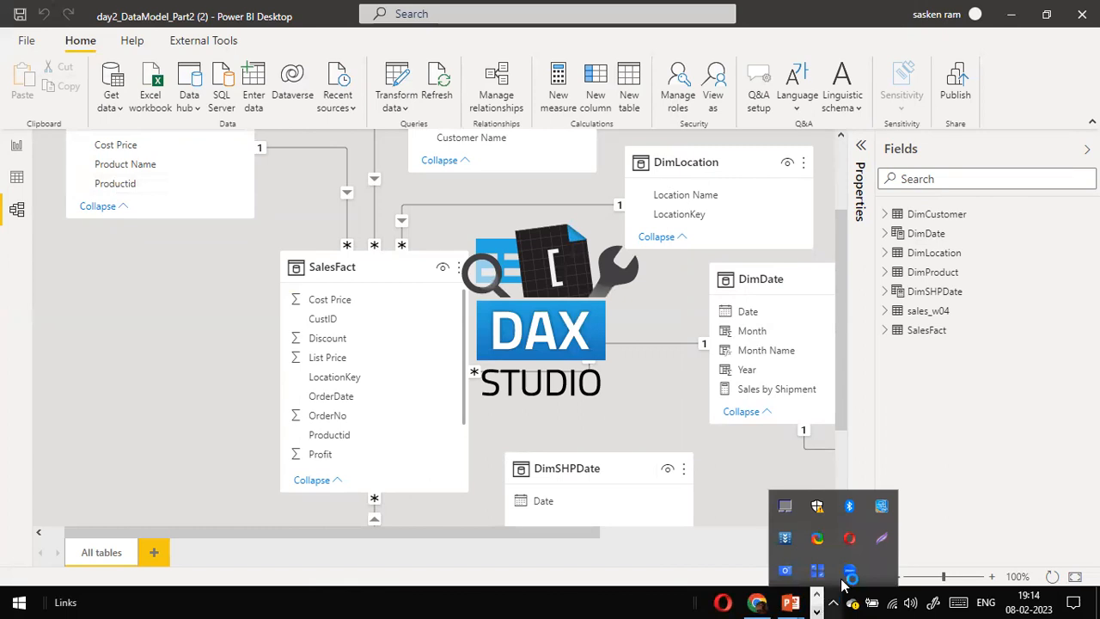
pyautogui.rightClick(881, 505)
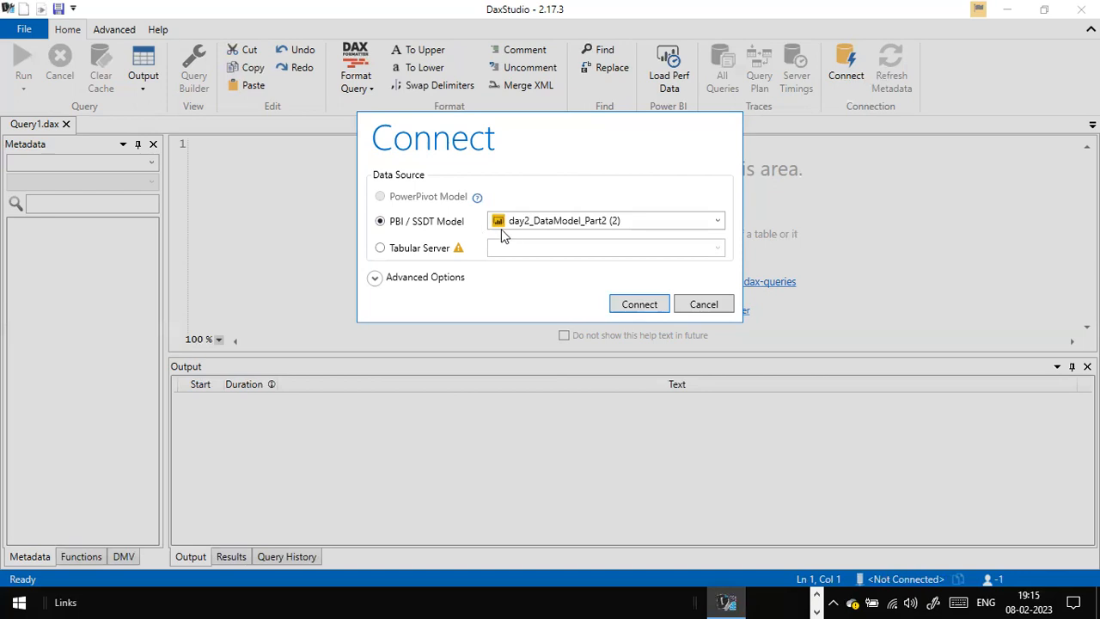
pyautogui.click(716, 221)
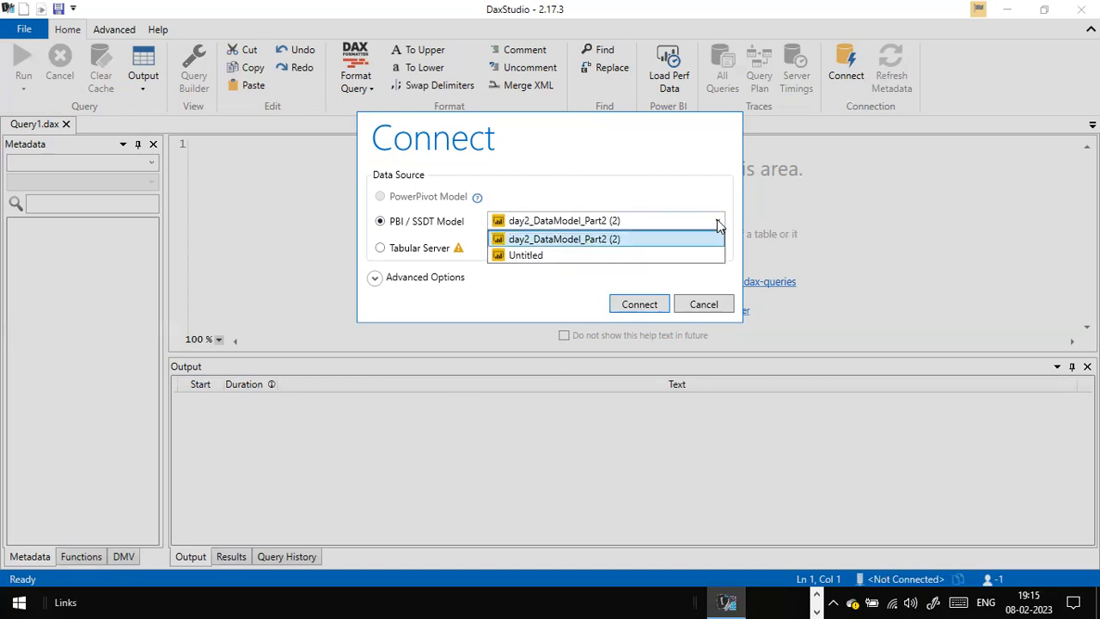
pyautogui.click(634, 240)
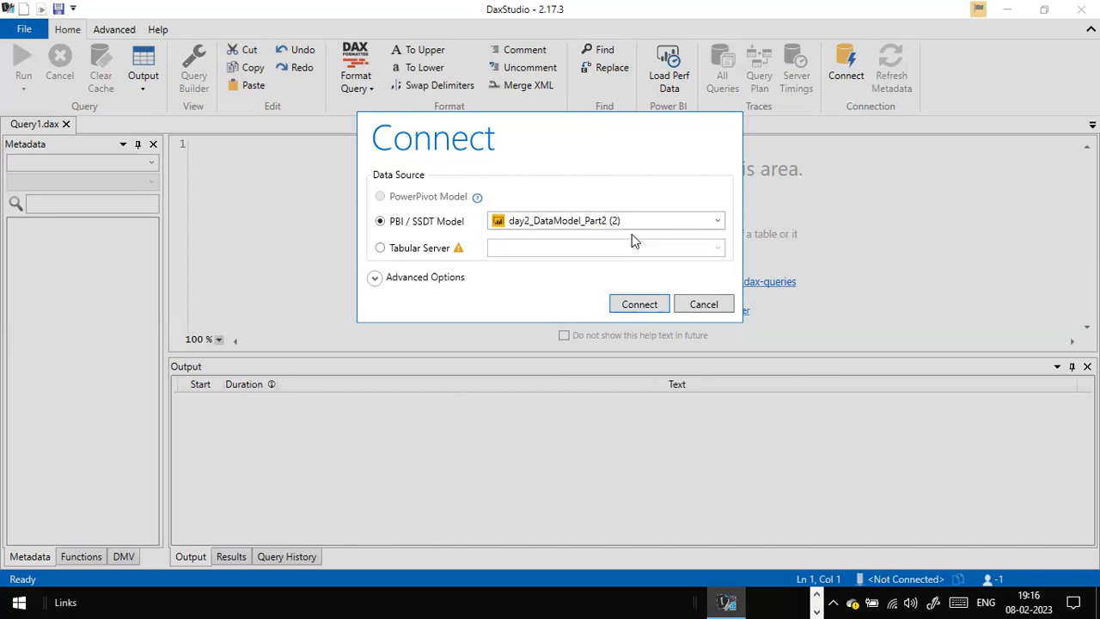
# - Switch to Power BI Desktop and compare the open untitled report with the day2_DataModel_Part2 (2) file, leaving the untitled report's Open report page
pyautogui.hotkey('alt', 'Tab')
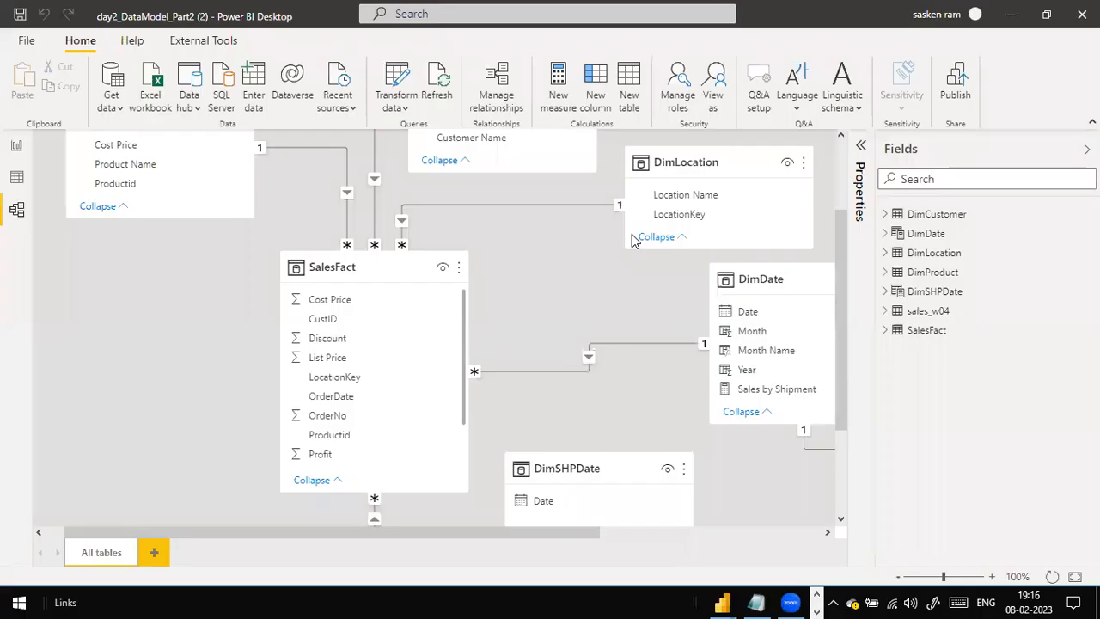
pyautogui.hotkey('alt', 'Tab')
pyautogui.hotkey('alt', 'Tab')
pyautogui.hotkey('alt', 'Tab')
pyautogui.hotkey('alt', 'Tab')
pyautogui.hotkey('alt', 'Tab')
pyautogui.hotkey('alt', 'Tab')
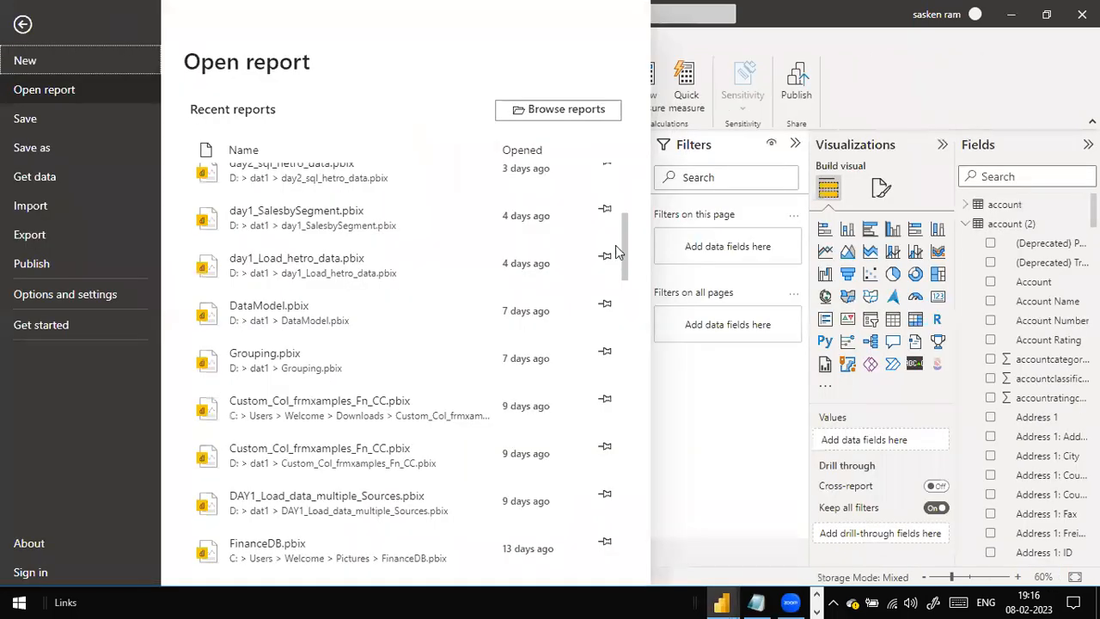
pyautogui.click(715, 361)
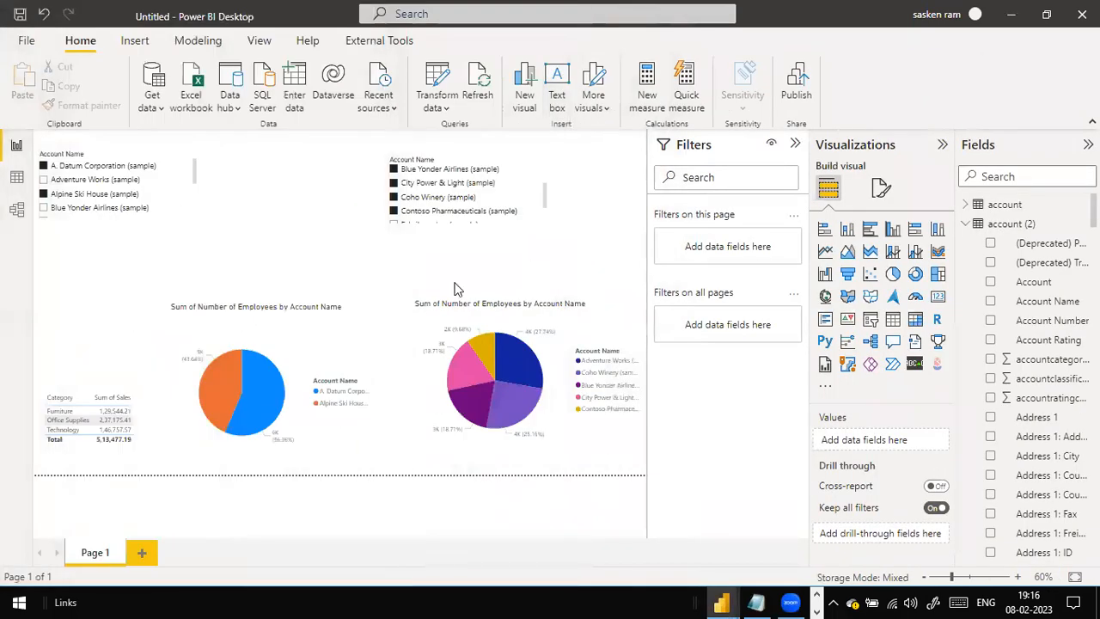
pyautogui.hotkey('alt', 'Tab')
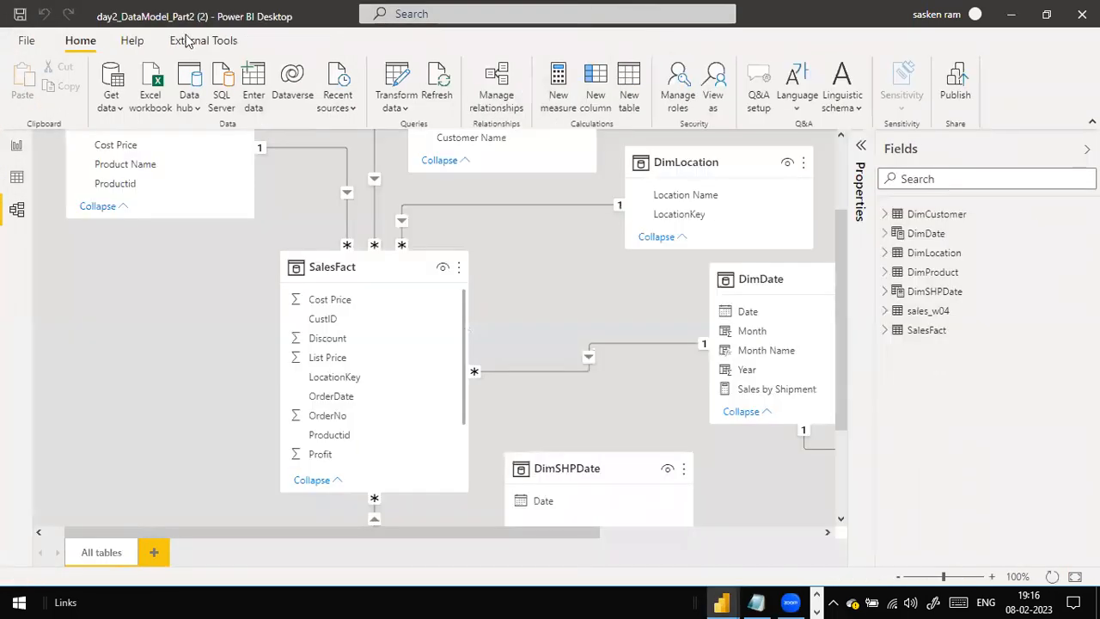
# - Return to DAX Studio and connect to the PBI / SSDT model day2_DataModel_Part2 (2)
pyautogui.hotkey('alt', 'Tab')
pyautogui.hotkey('alt', 'Tab')
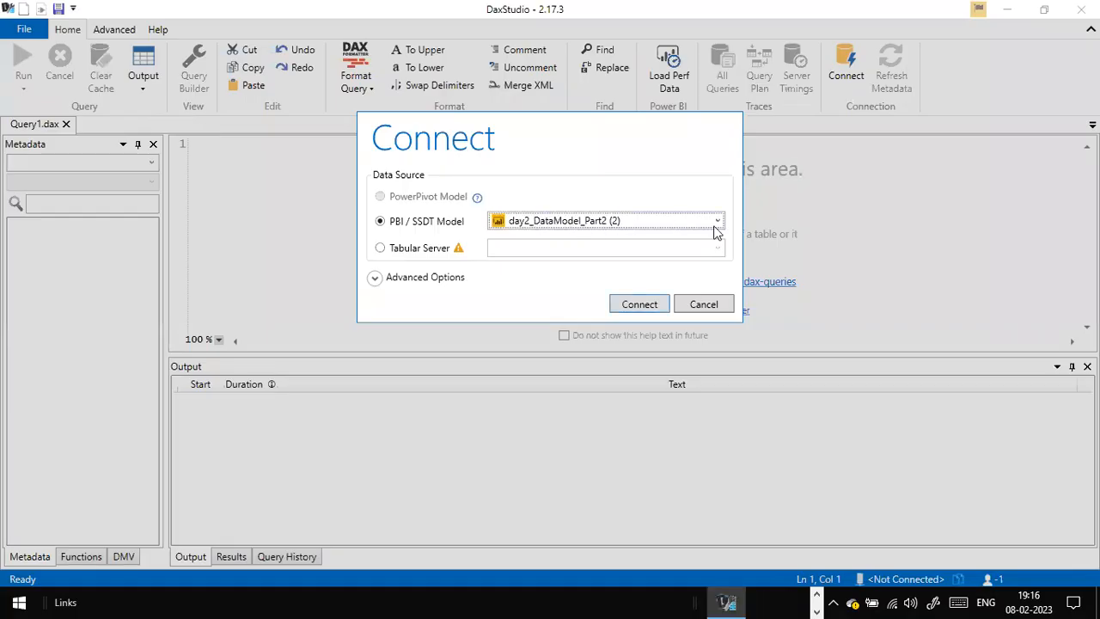
pyautogui.press('Tab')
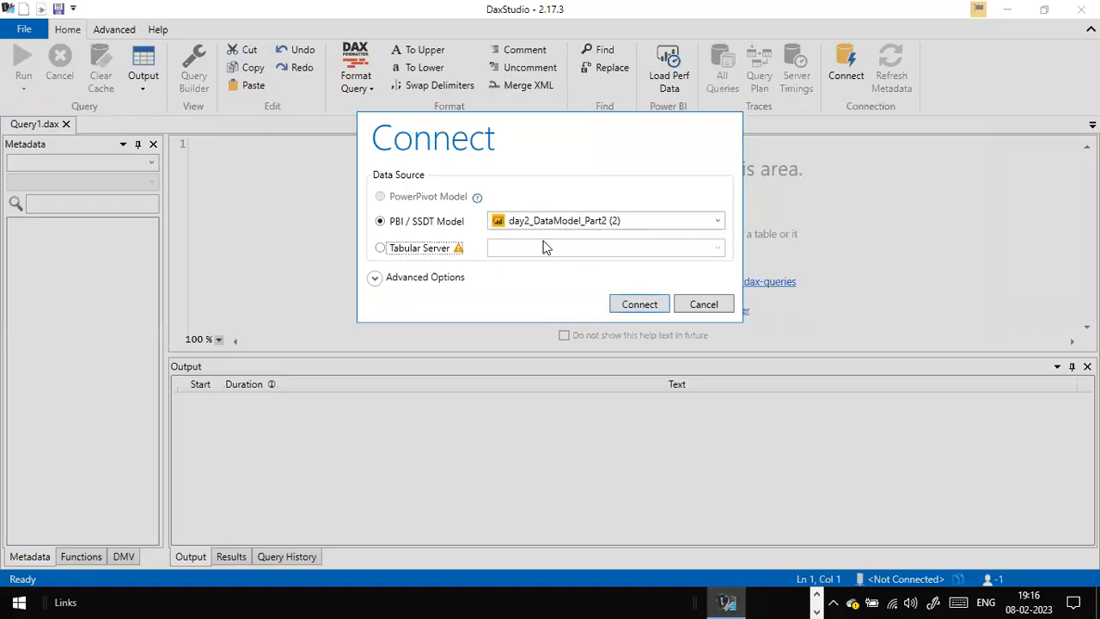
pyautogui.hotkey('alt', 'Tab')
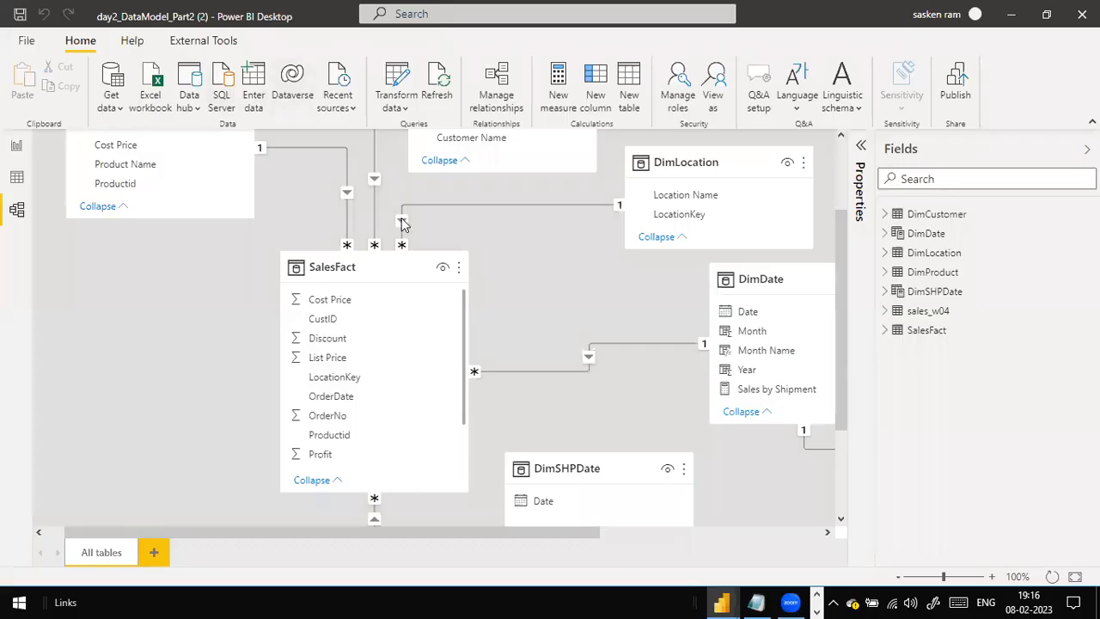
pyautogui.hotkey('alt', 'Tab')
pyautogui.click(720, 220)
pyautogui.click(720, 216)
pyautogui.click(640, 305)
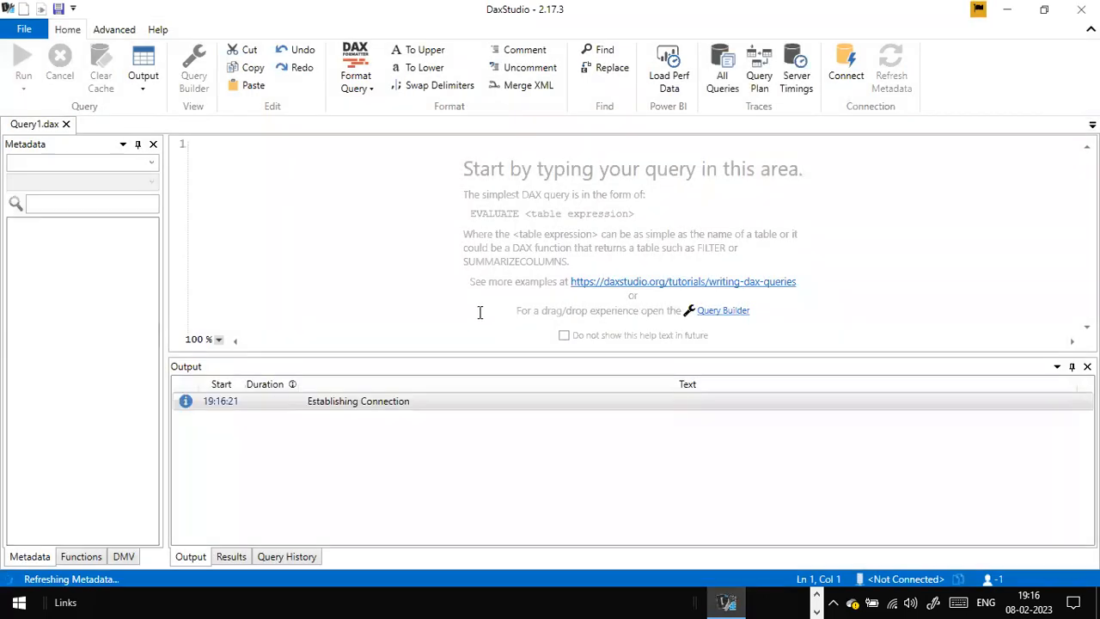
# - Switch to the Power BI Desktop report page and compare its table list with the model metadata in DAX Studio
pyautogui.hotkey('alt', 'Tab')
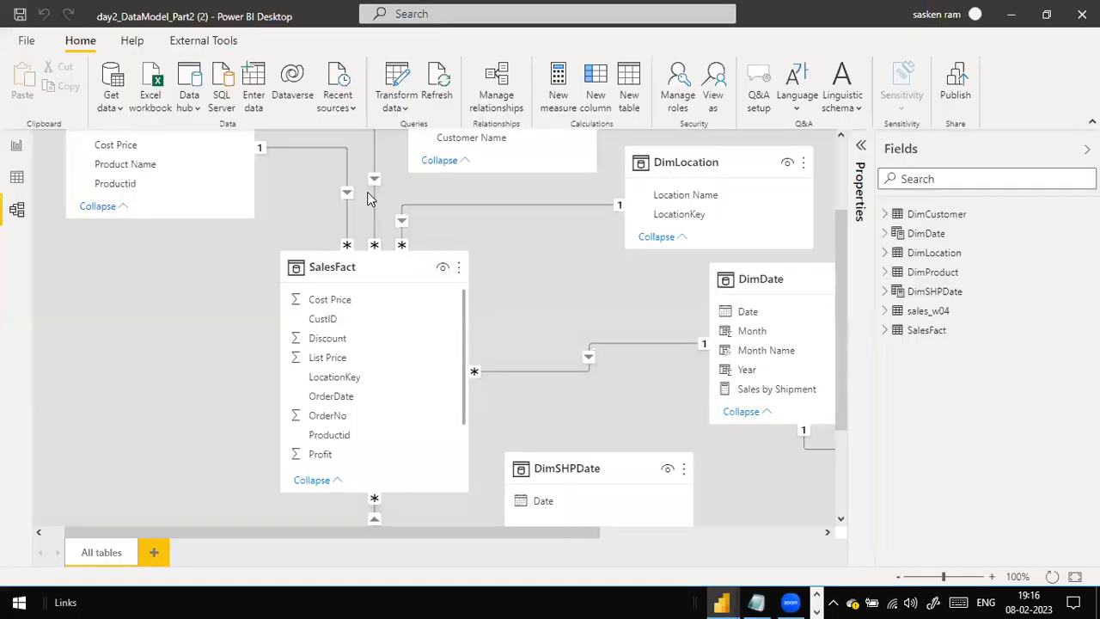
pyautogui.scroll(3, 367, 191)
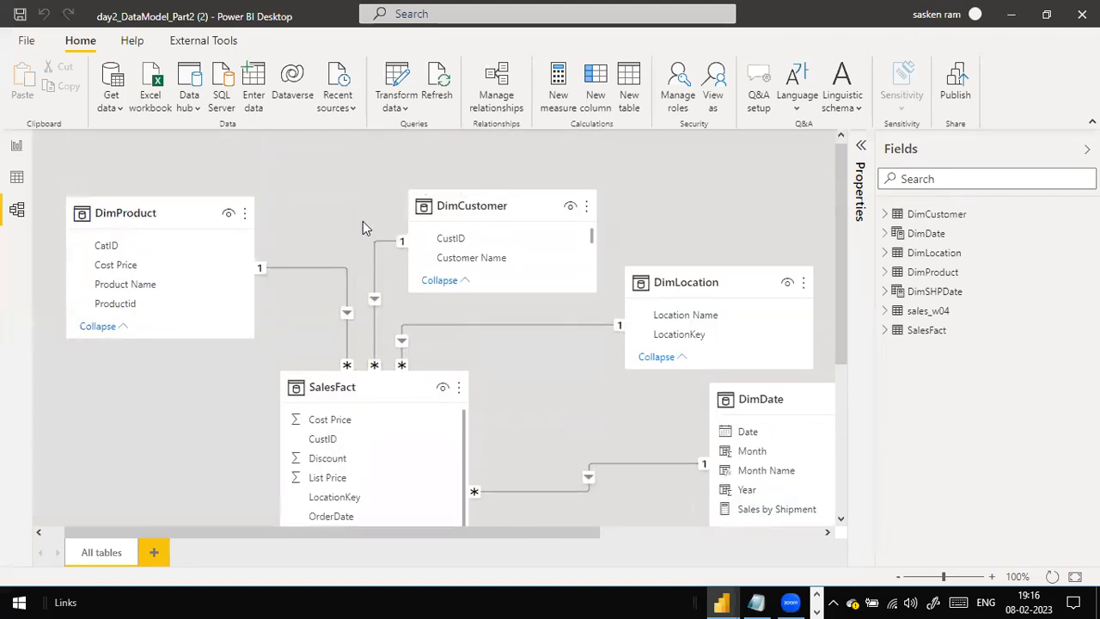
pyautogui.click(16, 146)
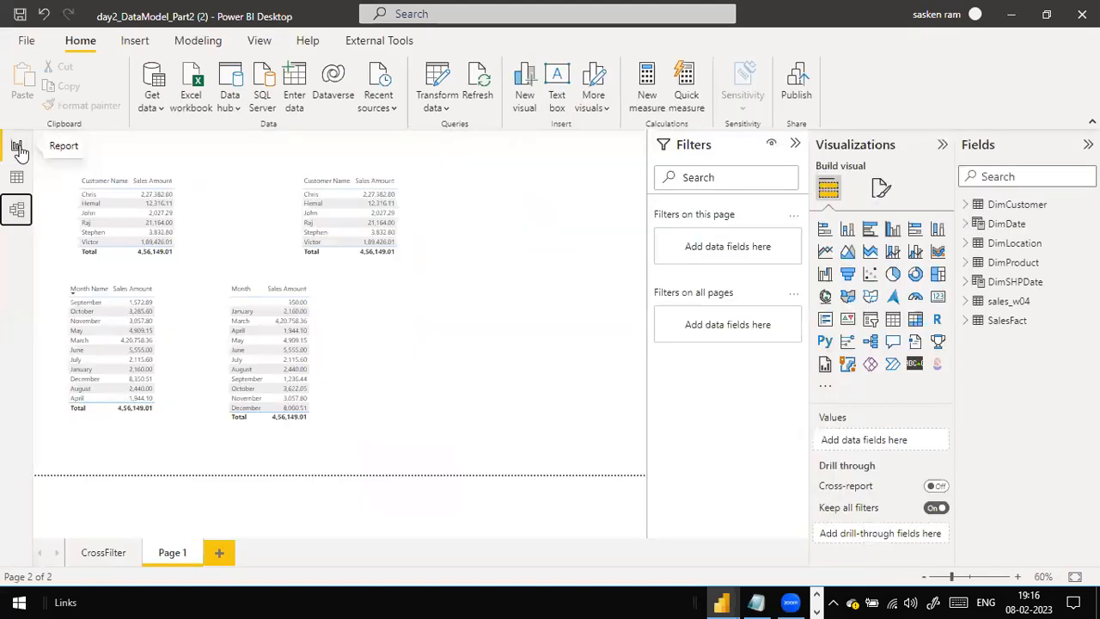
pyautogui.hotkey('alt', 'Tab')
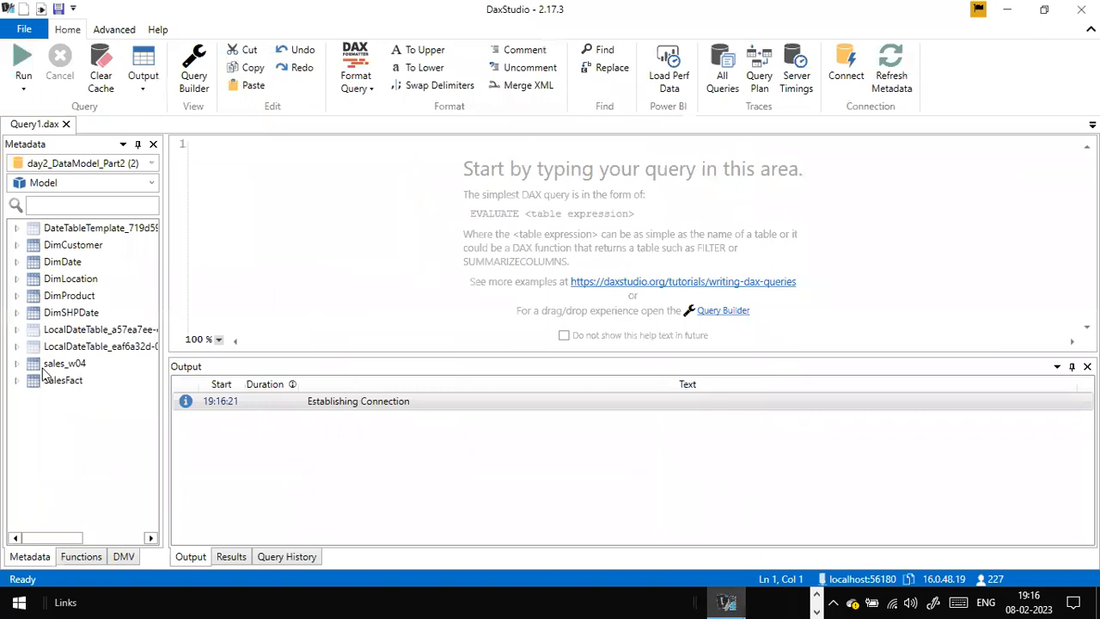
pyautogui.hotkey('alt', 'Tab')
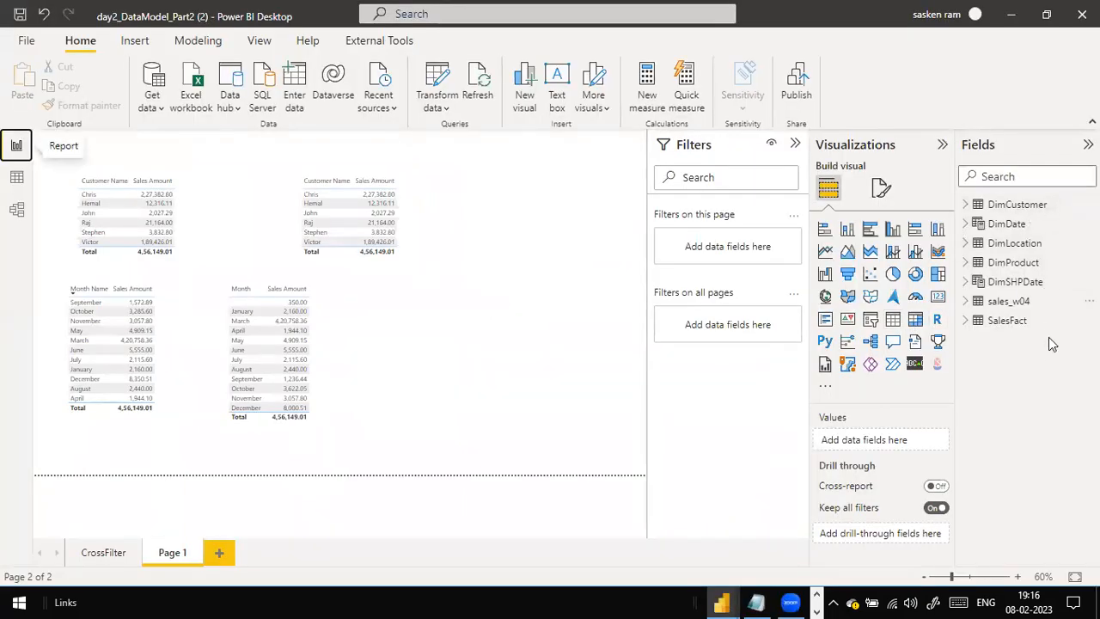
pyautogui.hotkey('alt', 'Tab')
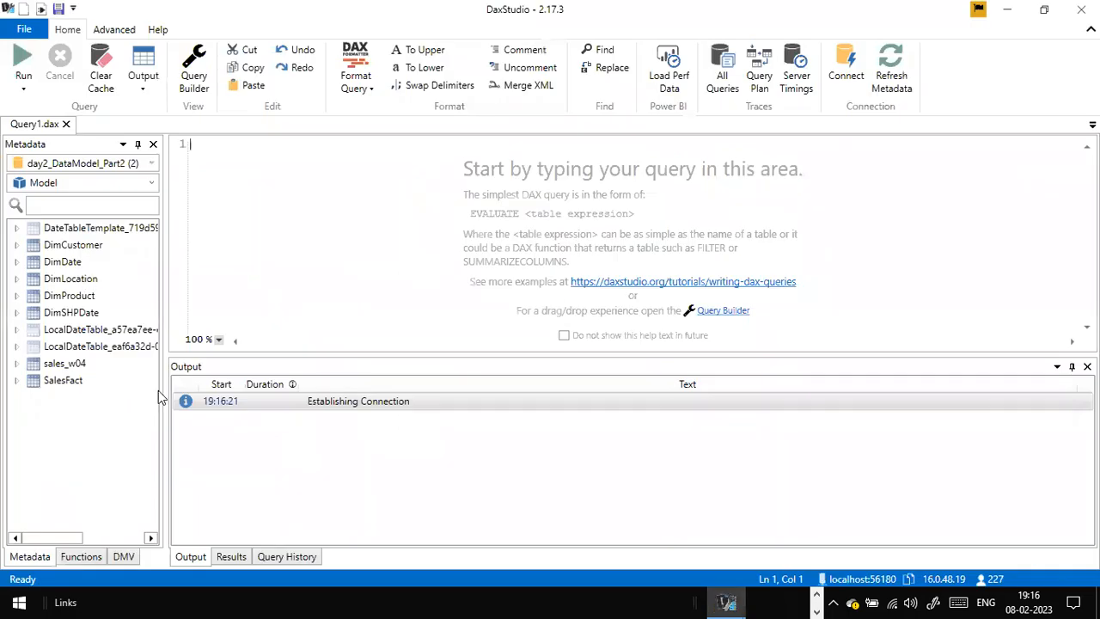
pyautogui.hotkey('alt', 'Tab')
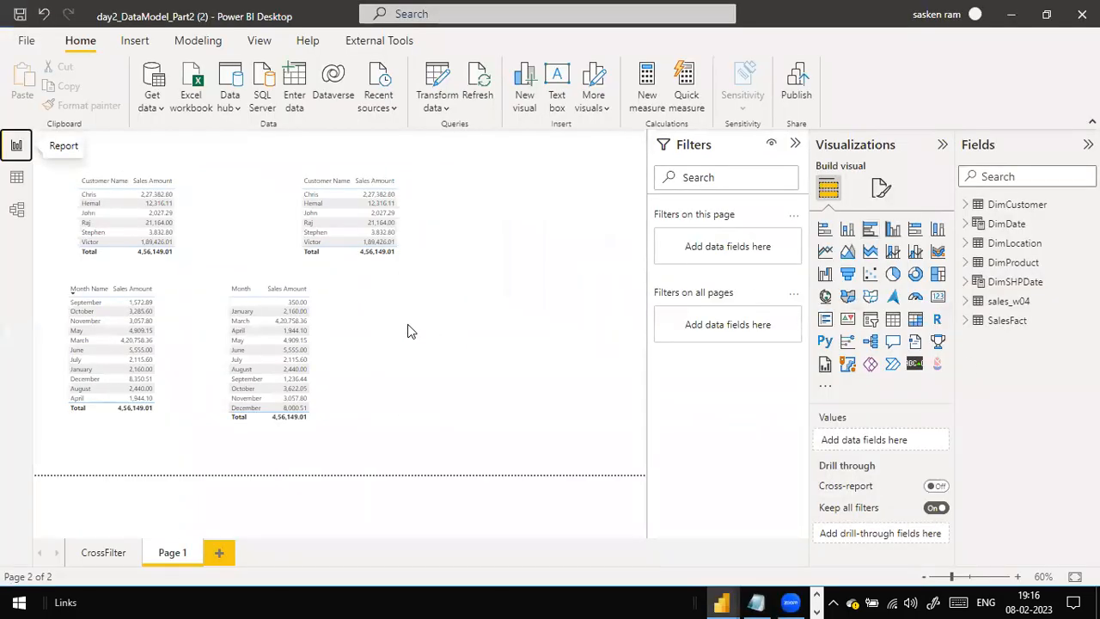
pyautogui.hotkey('alt', 'Tab')
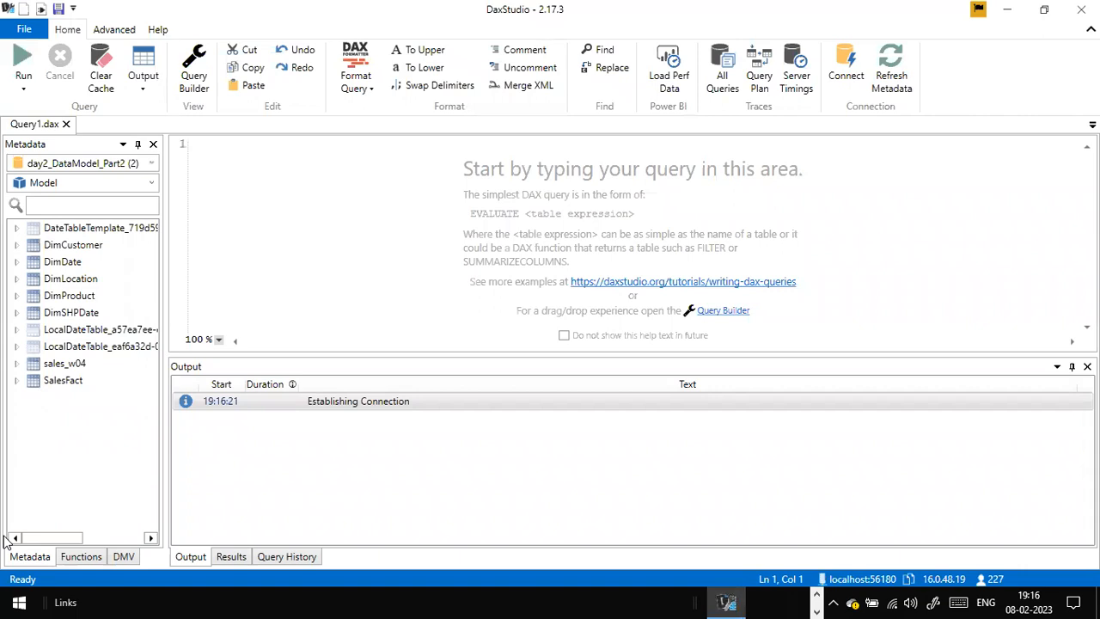
pyautogui.hotkey('alt', 'Tab')
pyautogui.hotkey('alt', 'Tab')
# - Expand the first LocalDateTable and the DateTableTemplate in the DAX Studio metadata and examine their columns
pyautogui.click(16, 330)
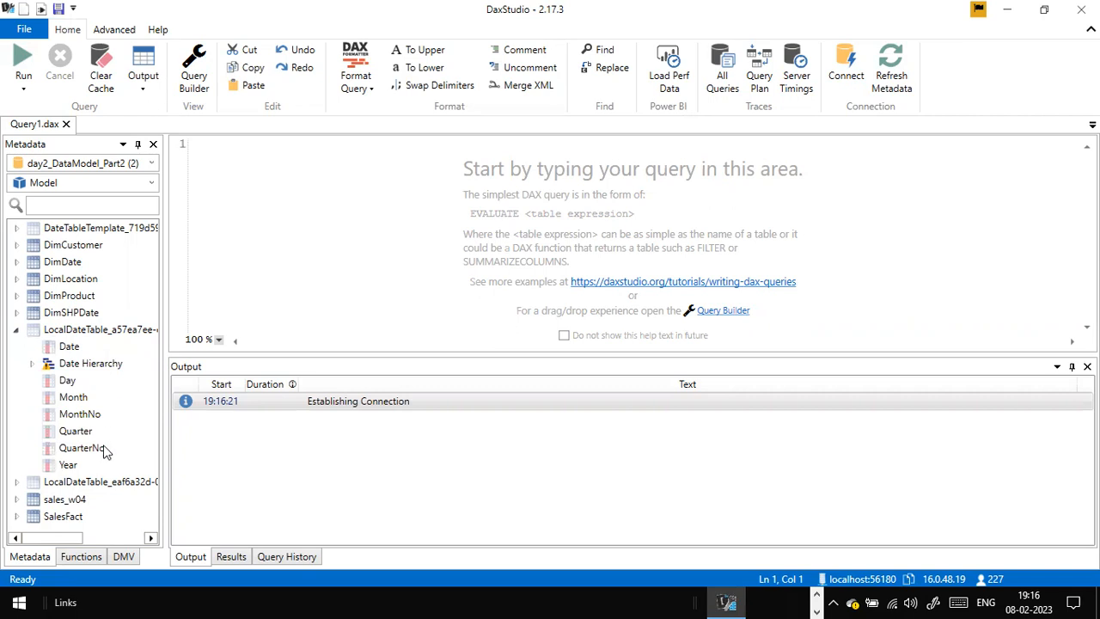
pyautogui.moveTo(104, 453)
pyautogui.click(16, 228)
pyautogui.scroll(-3, 90, 295)
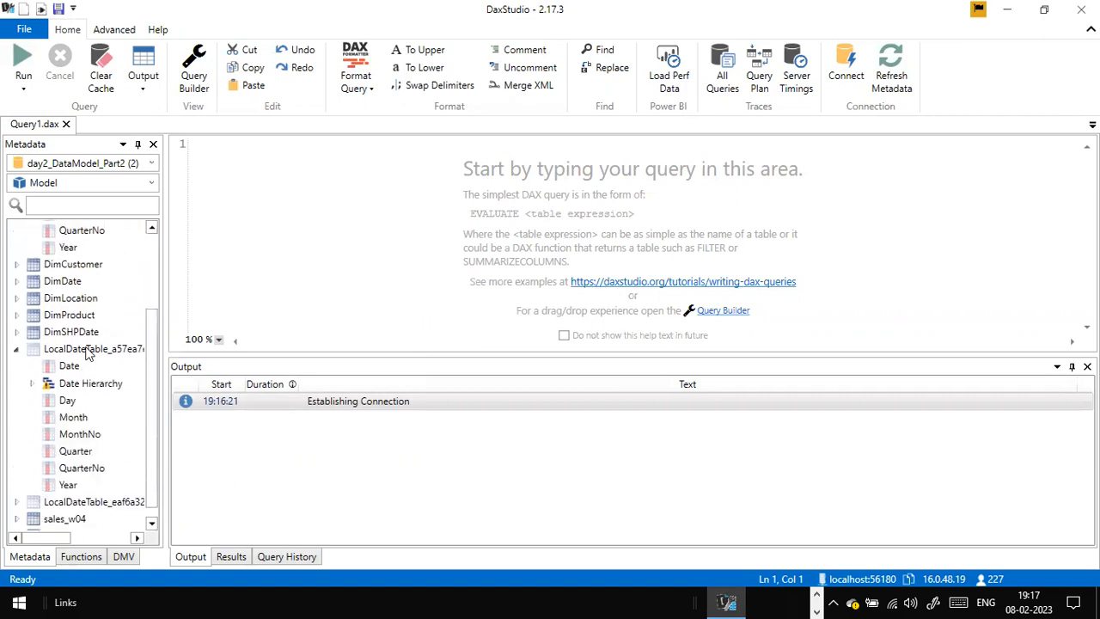
pyautogui.scroll(-1, 86, 313)
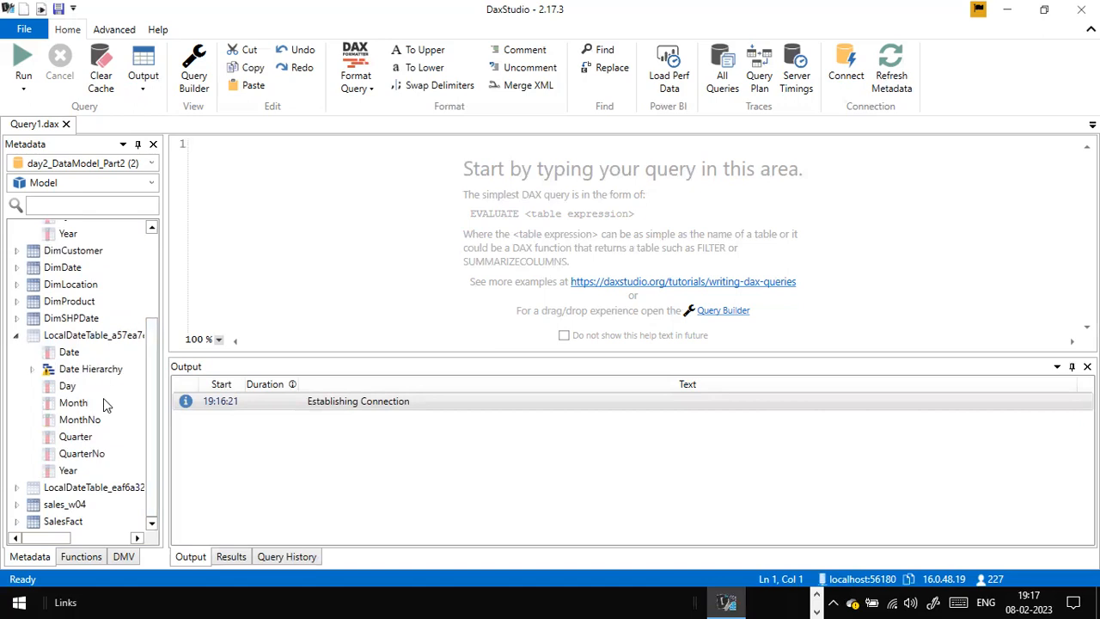
# - Expand the Date Hierarchy of the first LocalDateTable and examine its levels, its warning note and the remaining date columns
pyautogui.click(33, 371)
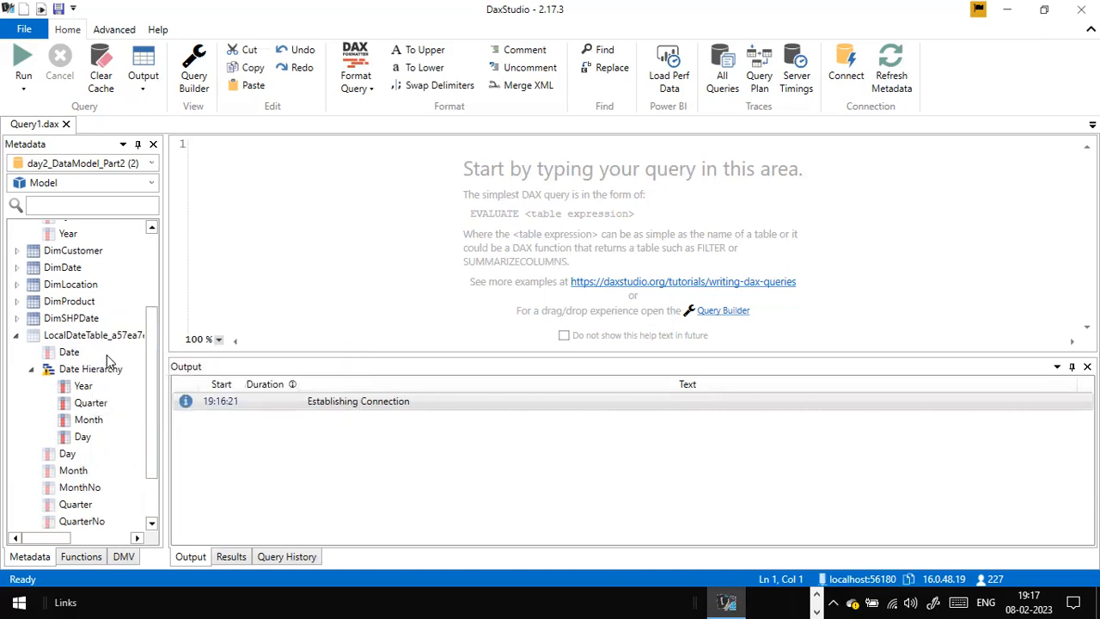
pyautogui.scroll(3, 107, 354)
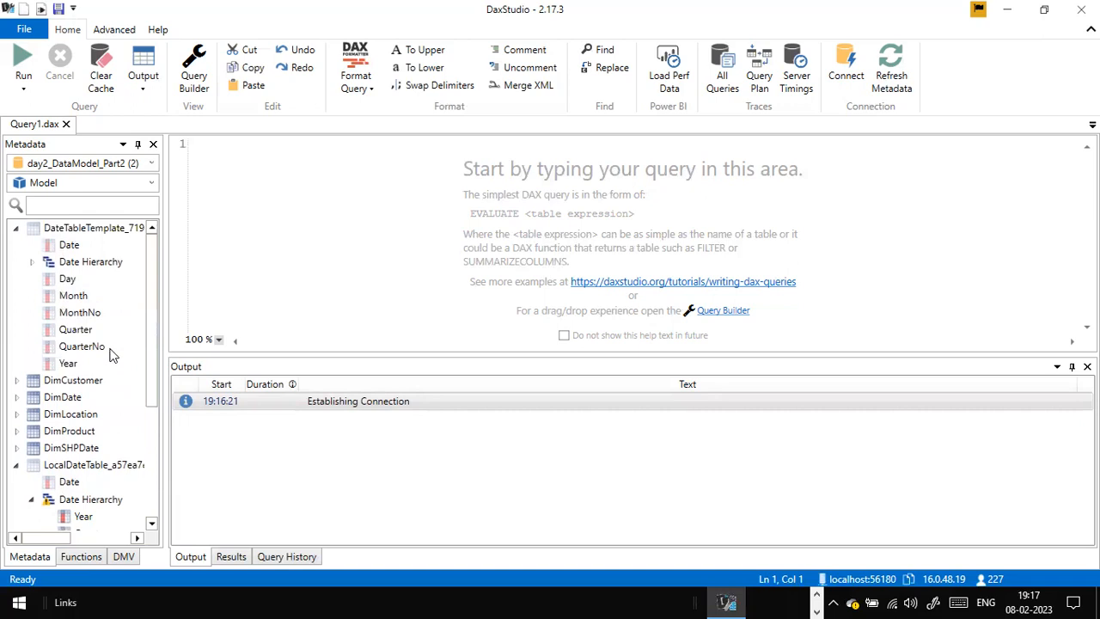
pyautogui.scroll(-3, 116, 343)
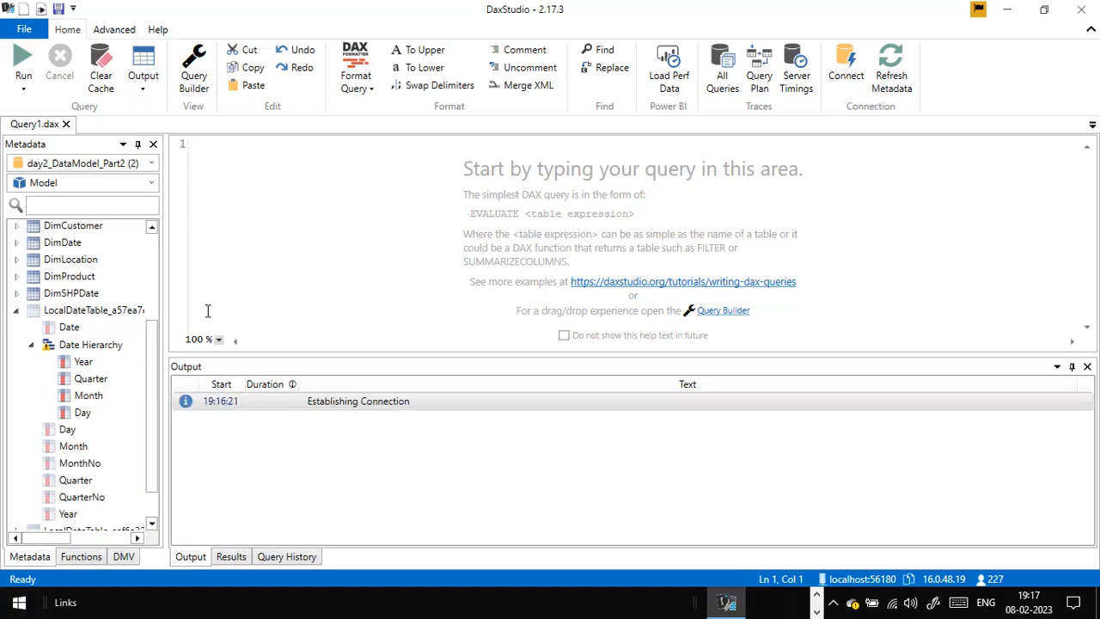
pyautogui.moveTo(123, 347)
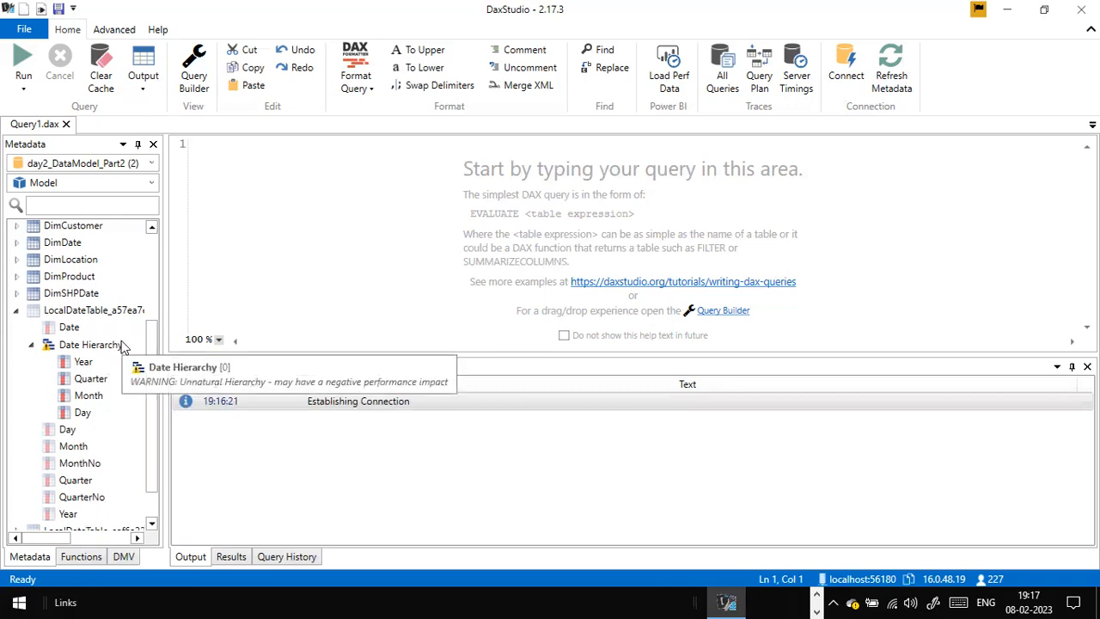
pyautogui.scroll(-1, 120, 352)
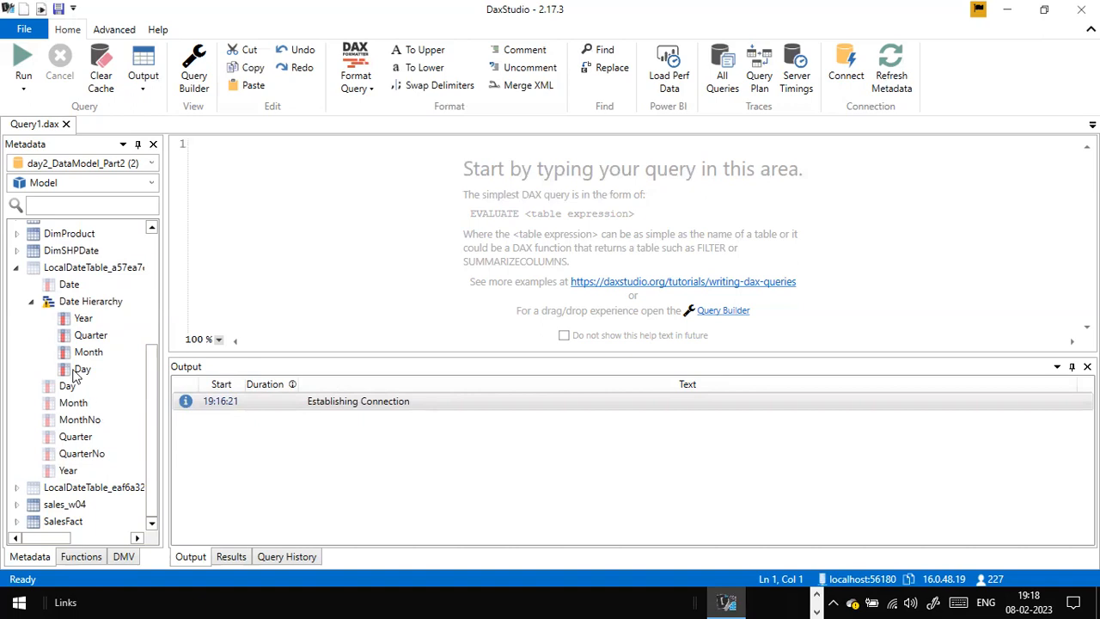
pyautogui.moveTo(69, 427)
# - Check the model diagram and report page in Power BI Desktop, and collapse the first LocalDateTable back in DAX Studio
pyautogui.hotkey('alt', 'Tab')
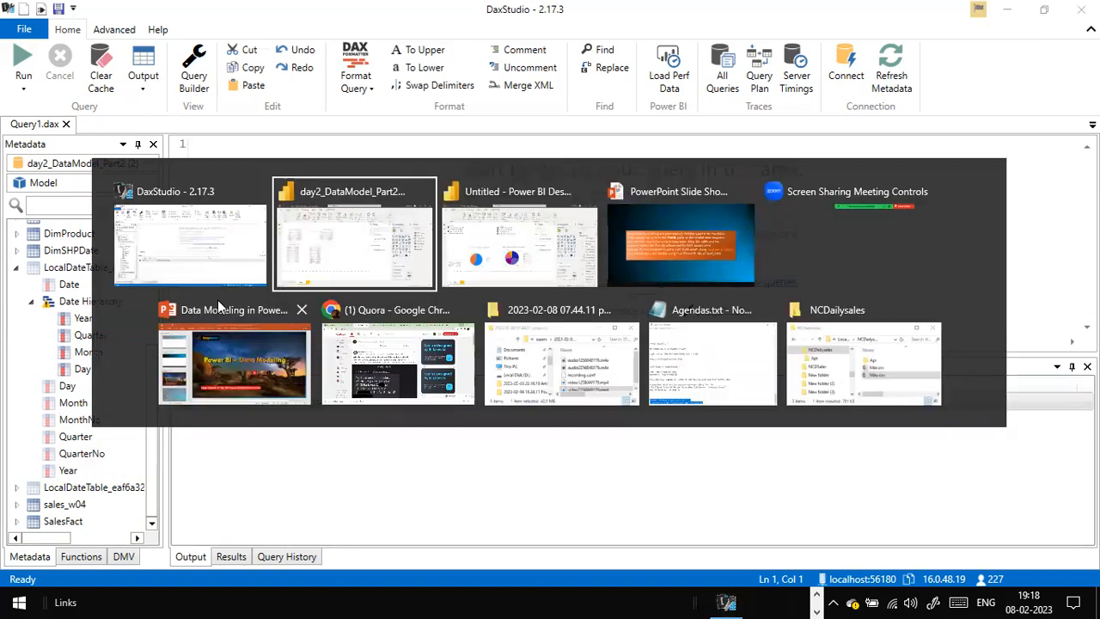
pyautogui.click(16, 209)
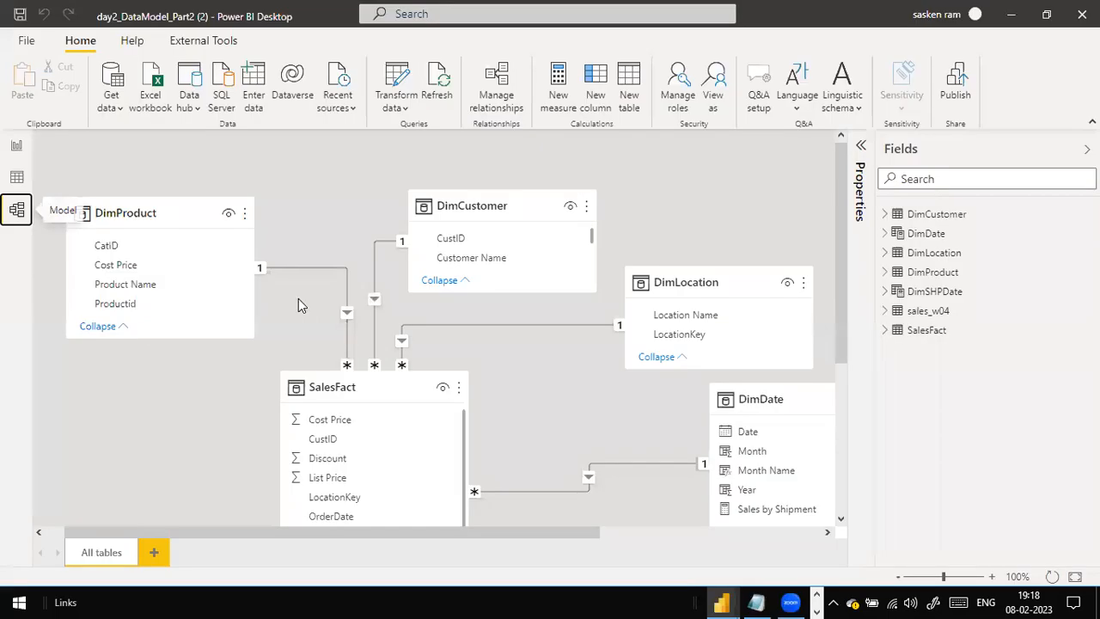
pyautogui.click(20, 150)
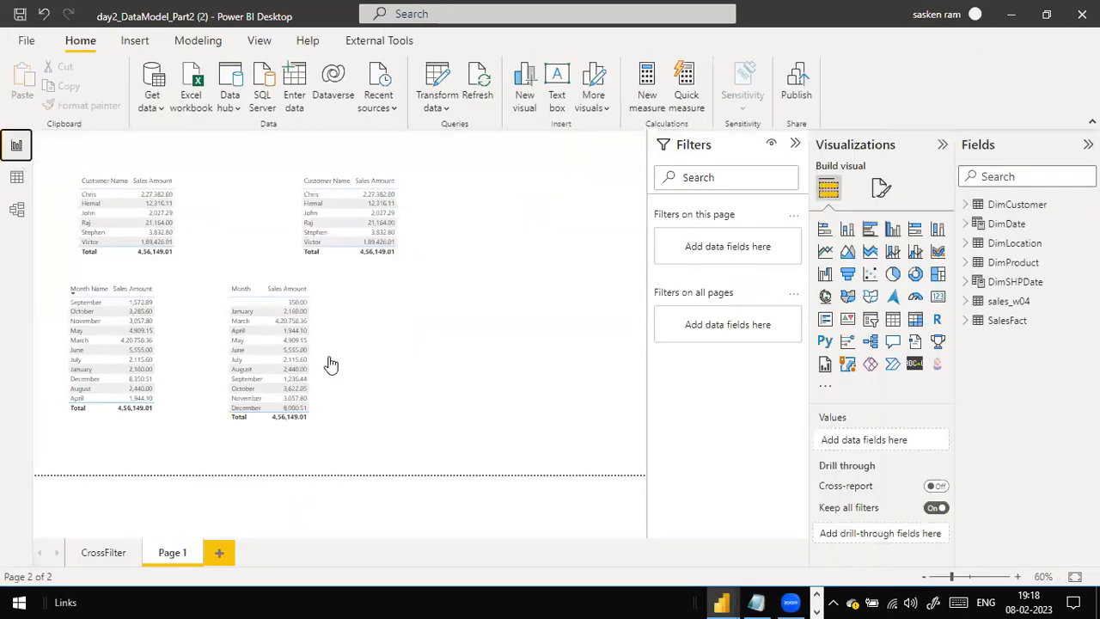
pyautogui.hotkey('alt', 'Tab')
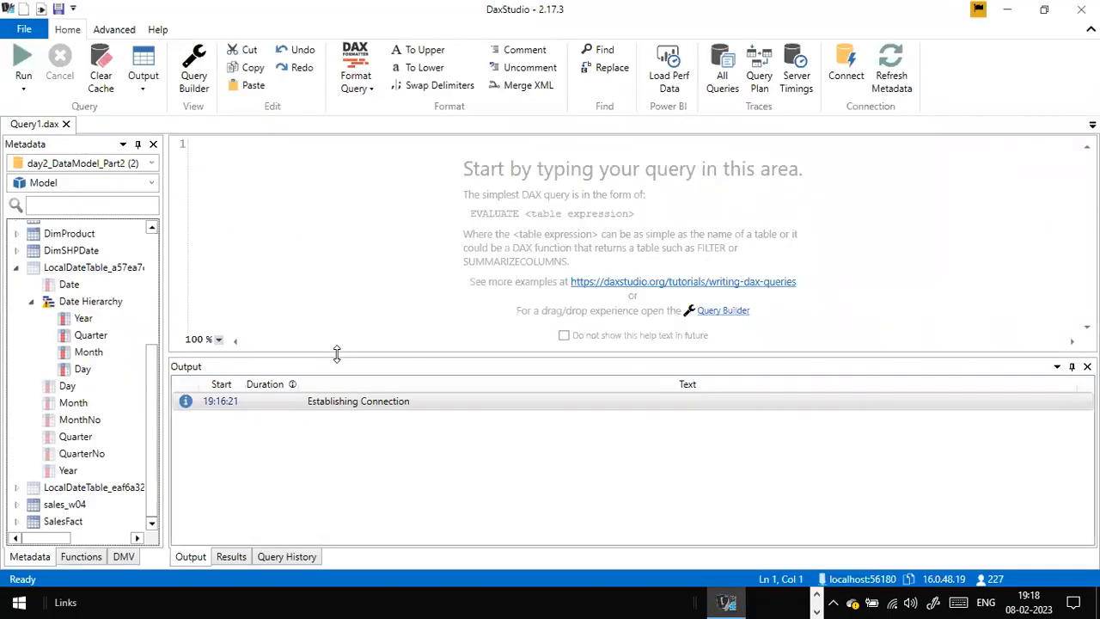
pyautogui.click(15, 268)
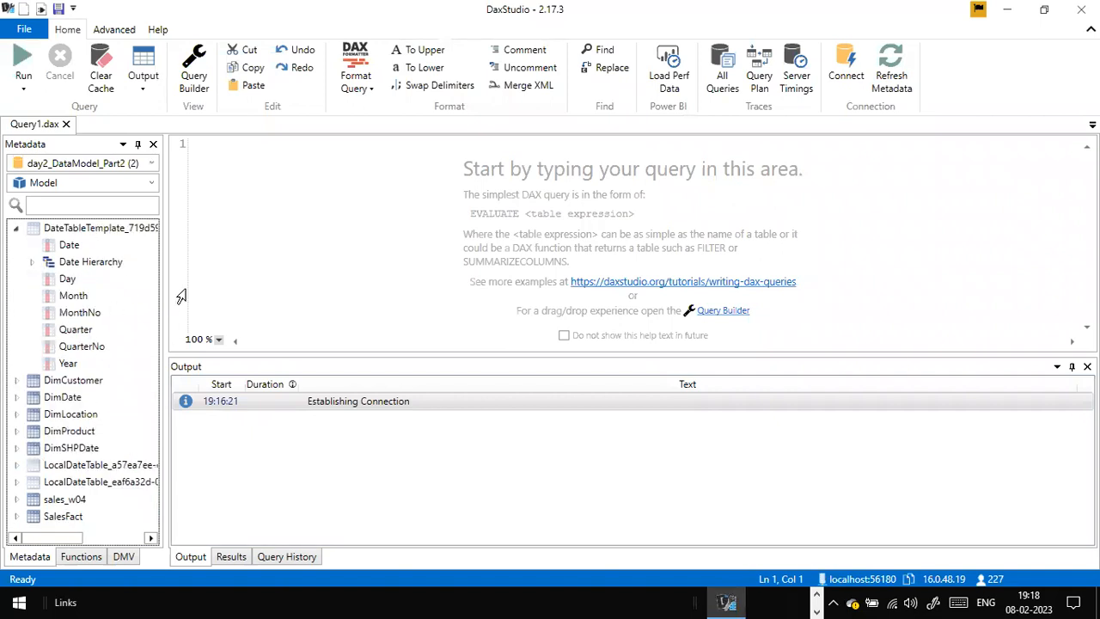
# - Switch to Power BI Desktop's model diagram and select the DimDate table to show its CALENDAR formula
pyautogui.hotkey('alt', 'Tab')
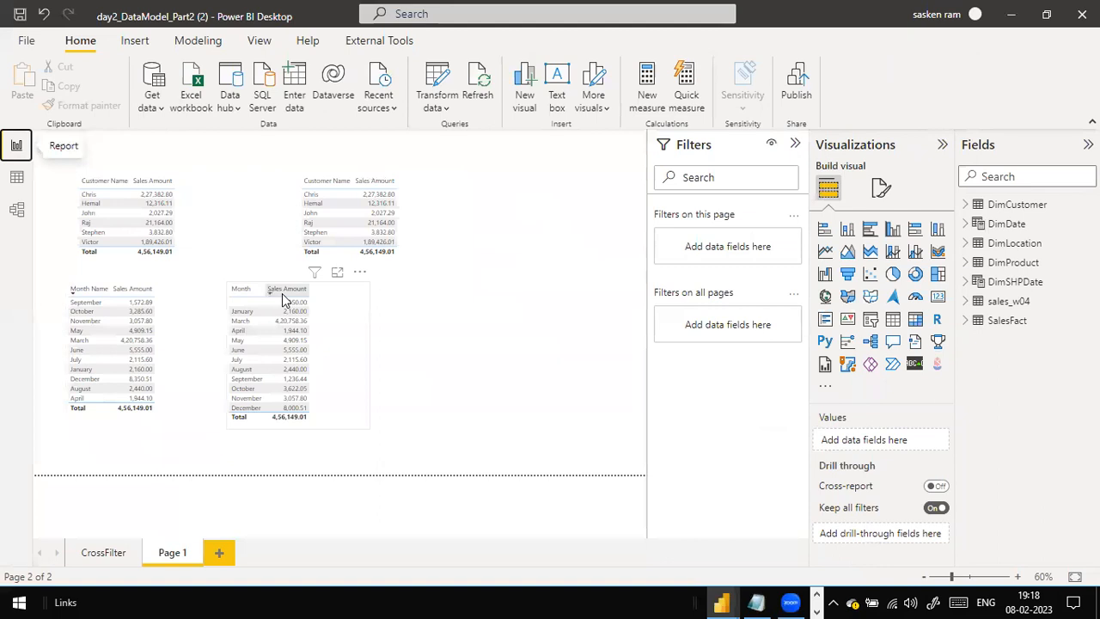
pyautogui.click(16, 216)
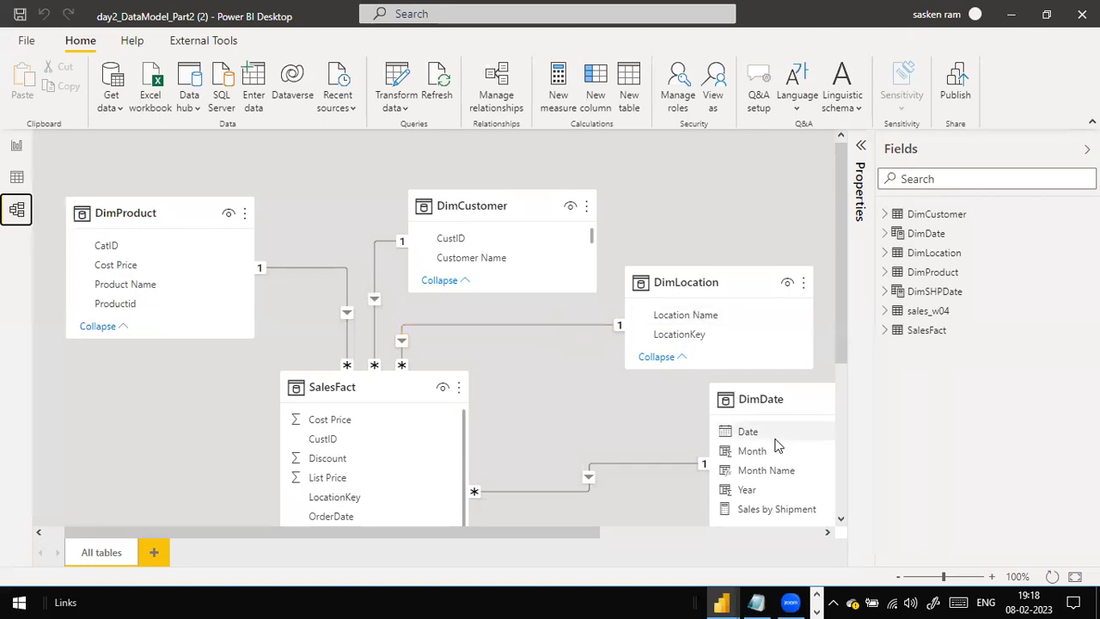
pyautogui.scroll(-3, 776, 444)
pyautogui.click(793, 287)
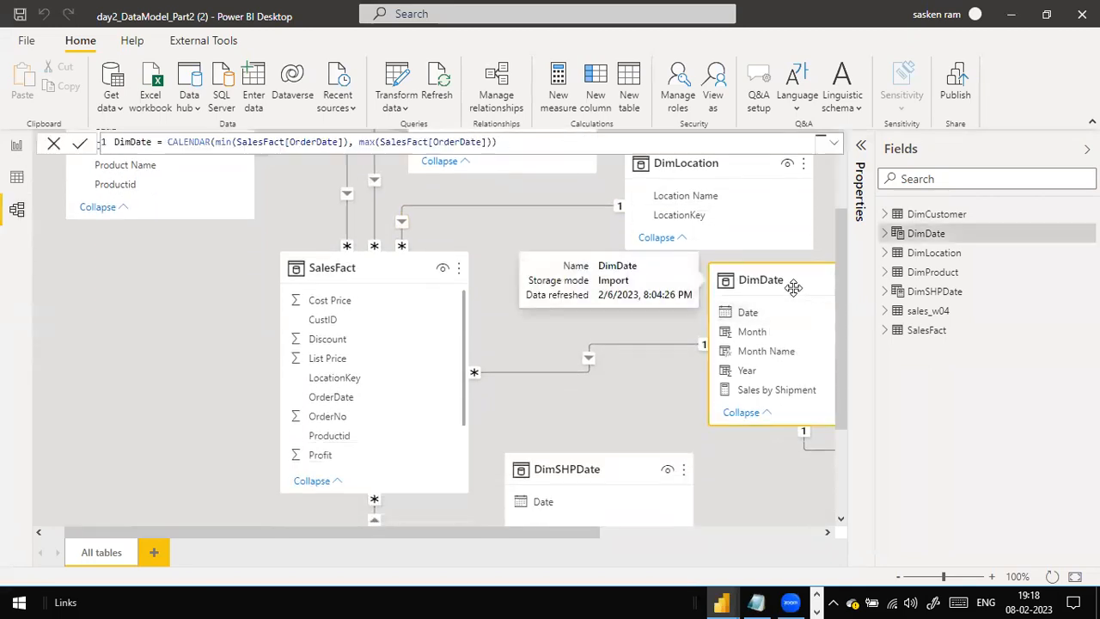
# - Switch to the PowerPoint slide show and display the slide listing the date table requirements
pyautogui.hotkey('alt', 'Tab')
pyautogui.hotkey('alt', 'Tab')
pyautogui.hotkey('alt', 'Tab')
pyautogui.click(766, 311)
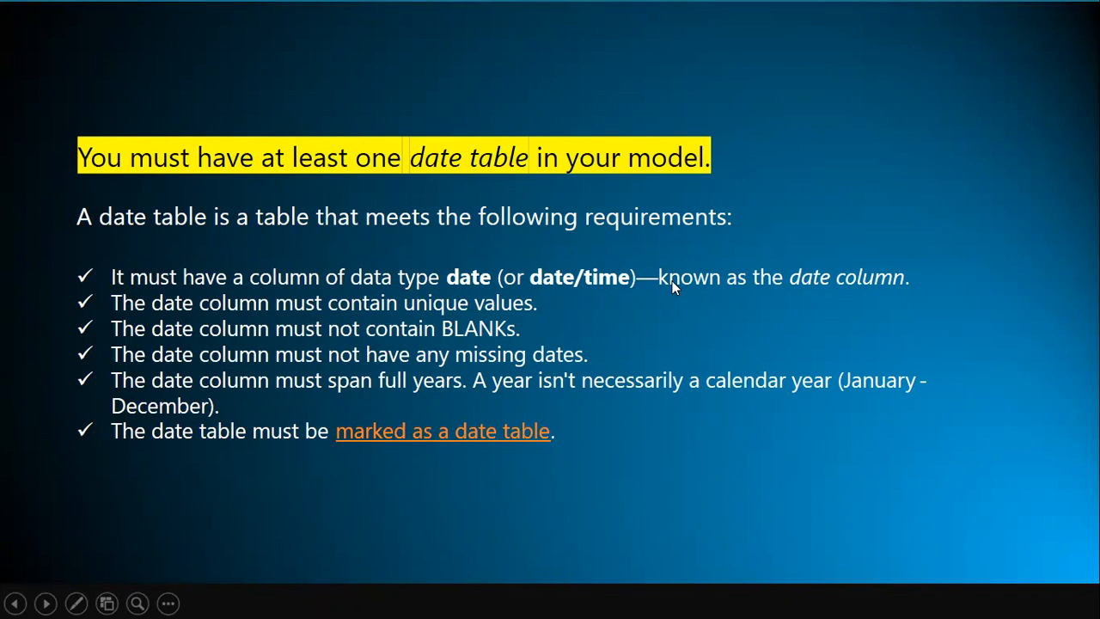
# - Return to the day2_DataModel_Part2 (2) file in Power BI Desktop and display the rows of the DimDate table
pyautogui.hotkey('alt', 'Tab')
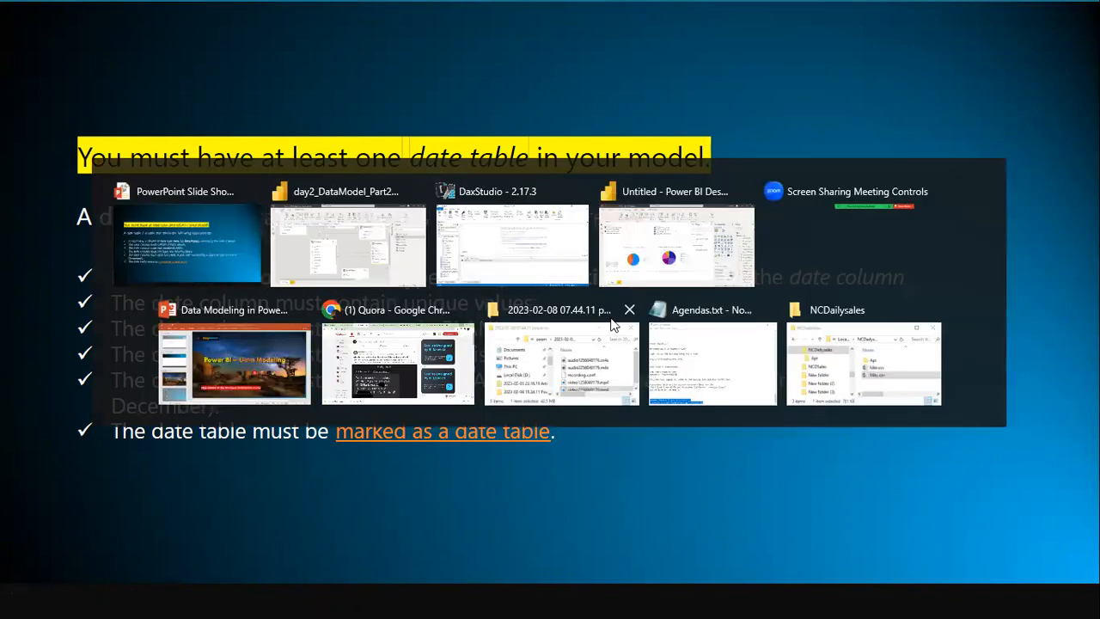
pyautogui.click(17, 177)
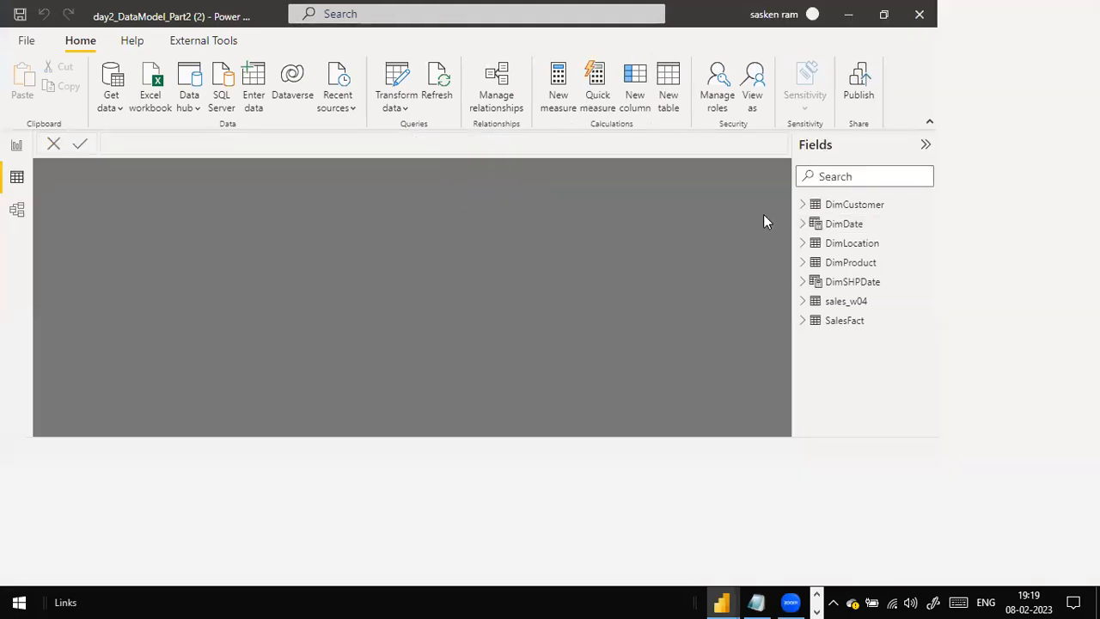
pyautogui.click(997, 224)
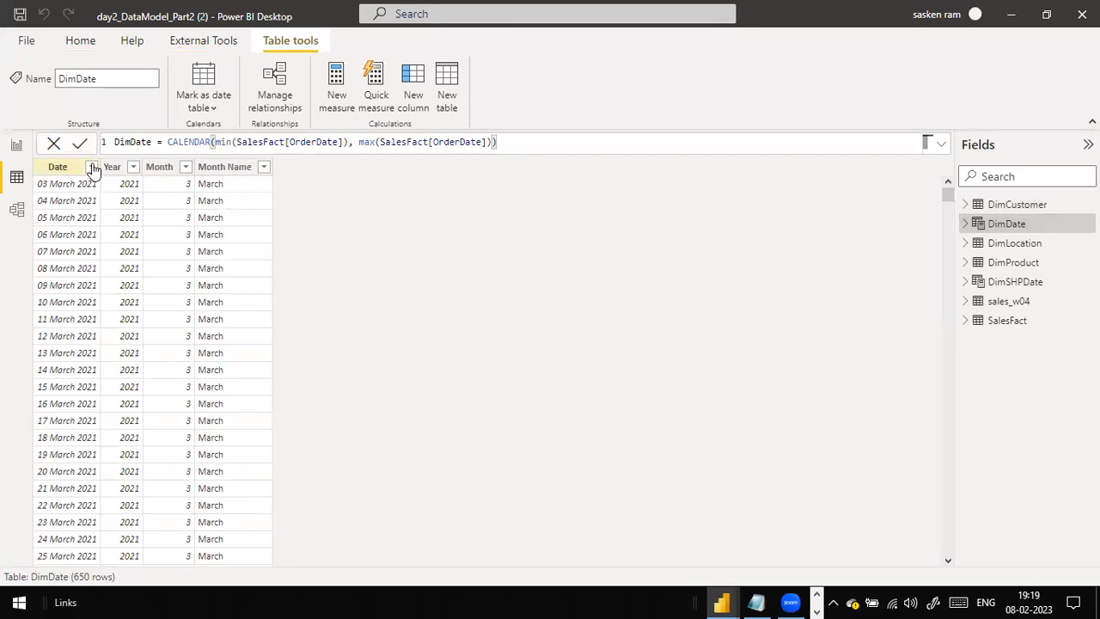
# - Read the date table requirements in the PowerPoint slide show and examine DimDate's rows in Power BI Desktop against them
pyautogui.hotkey('alt', 'Tab')
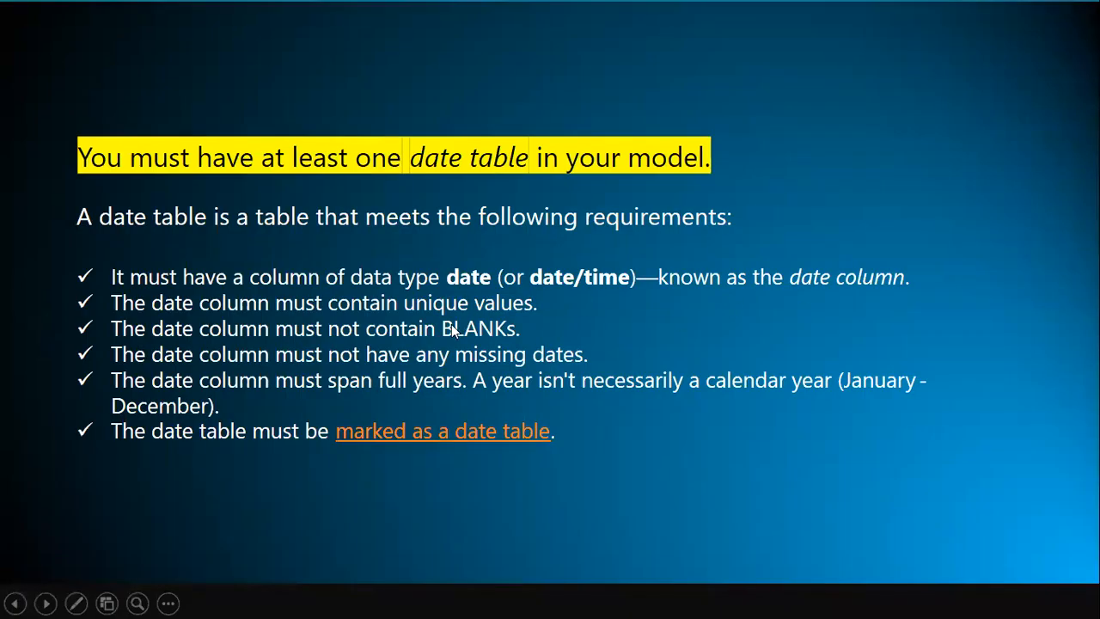
pyautogui.hotkey('alt', 'Tab')
pyautogui.hotkey('alt', 'Tab')
pyautogui.hotkey('alt', 'Tab')
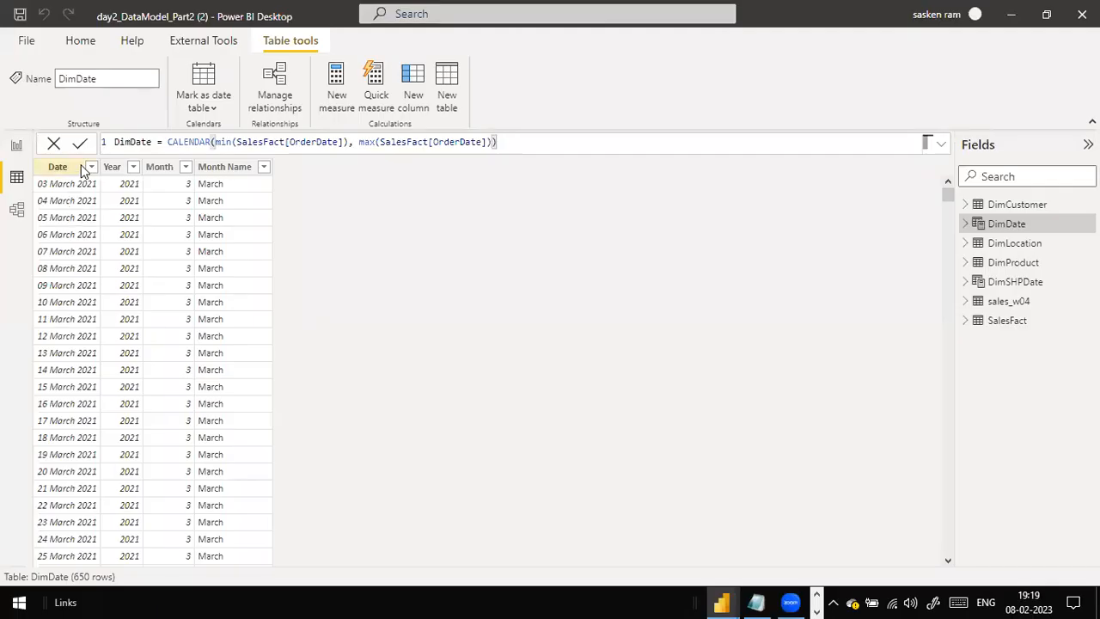
pyautogui.scroll(-4, 74, 233)
pyautogui.scroll(4, 74, 233)
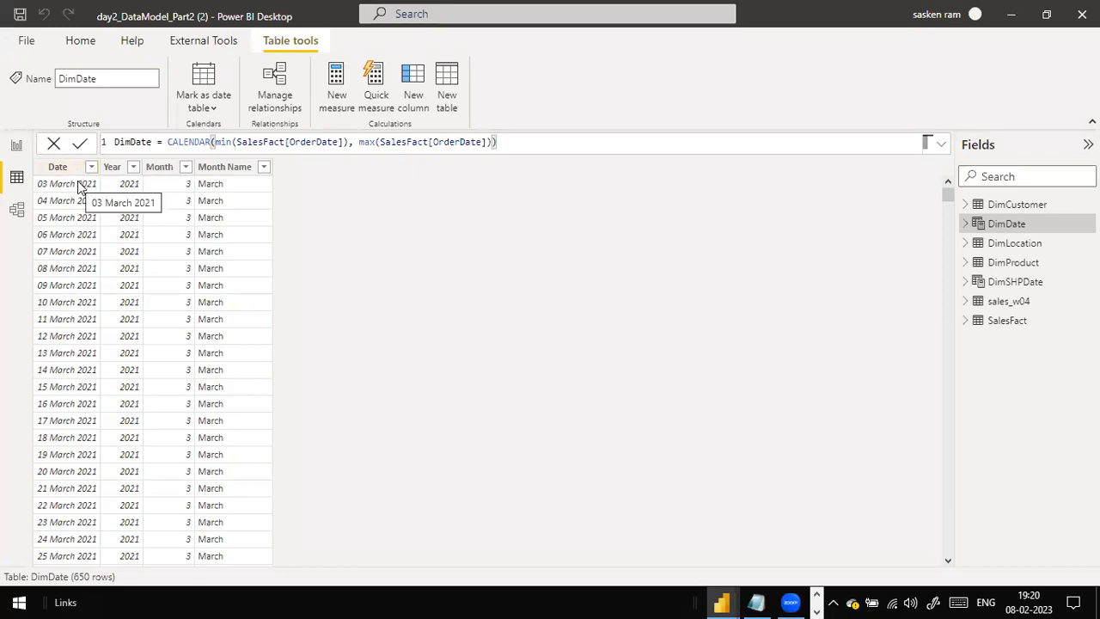
pyautogui.scroll(-5, 76, 292)
pyautogui.scroll(5, 76, 309)
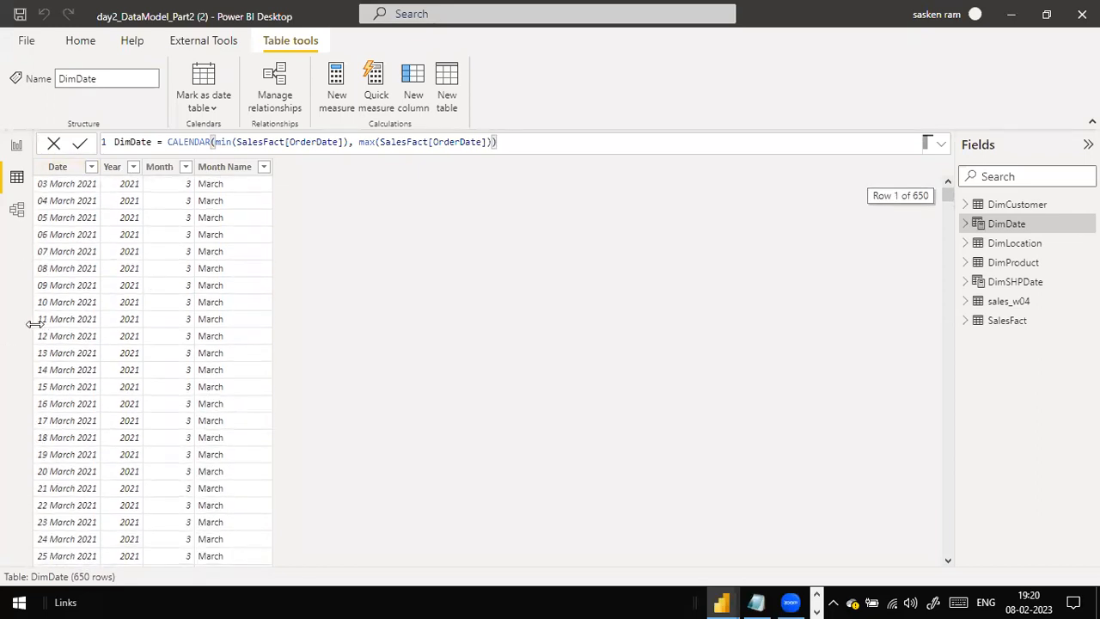
# - Switch between the PowerPoint requirements slide and the DimDate data in Power BI Desktop to review the date column rules, ending on the slide
pyautogui.hotkey('alt', 'Tab')
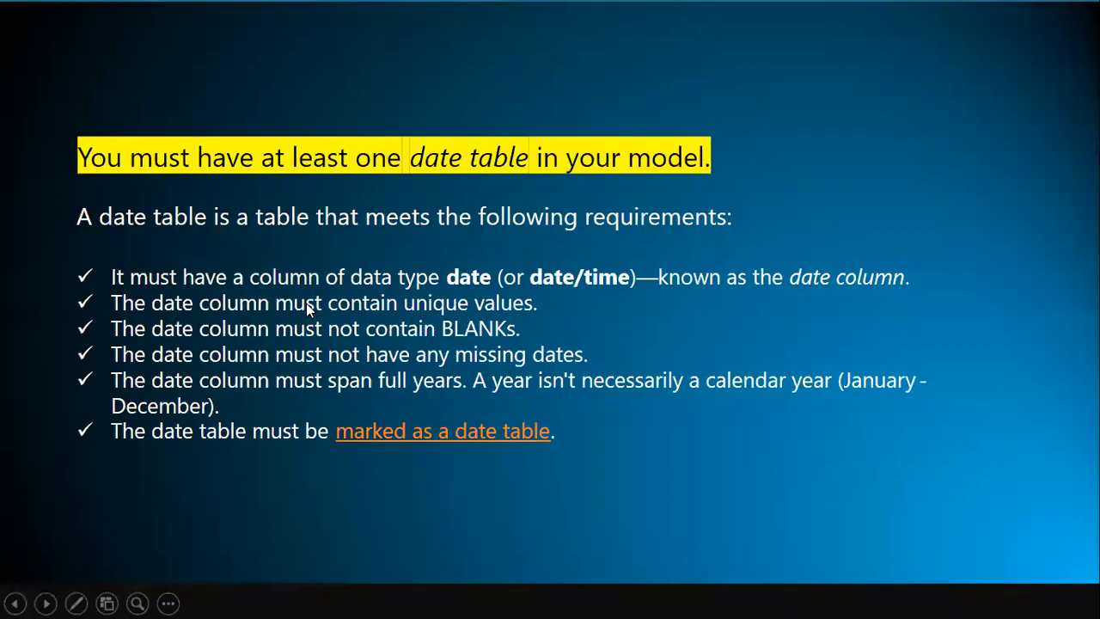
pyautogui.hotkey('alt', 'Tab')
pyautogui.hotkey('alt', 'Tab')
pyautogui.hotkey('alt', 'Tab')
pyautogui.hotkey('alt', 'Tab')
pyautogui.hotkey('alt', 'Tab')
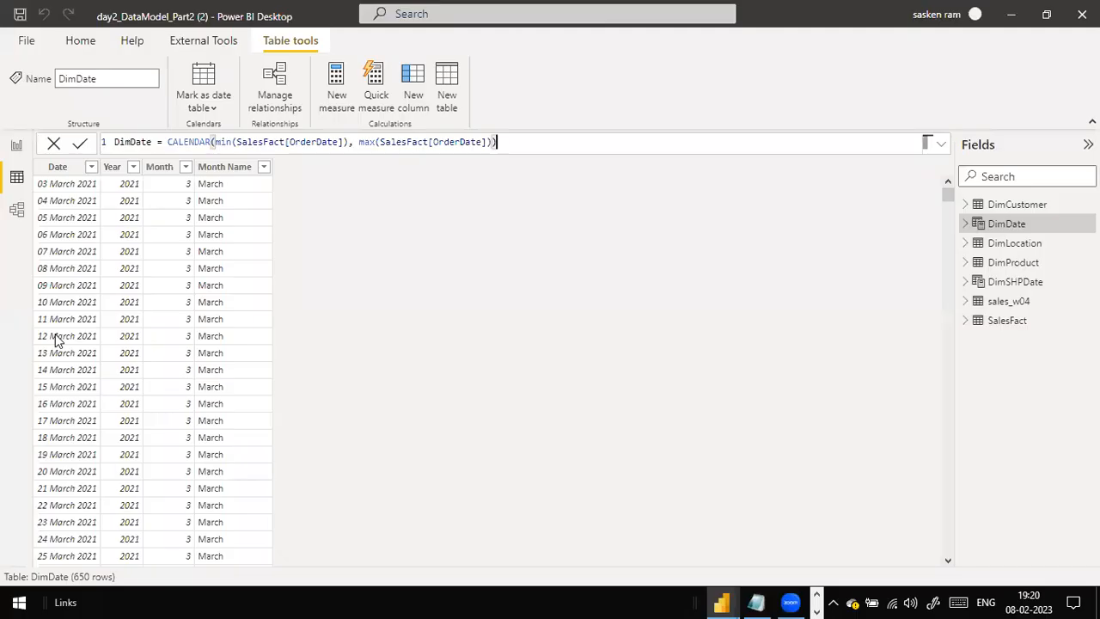
pyautogui.hotkey('alt', 'Tab')
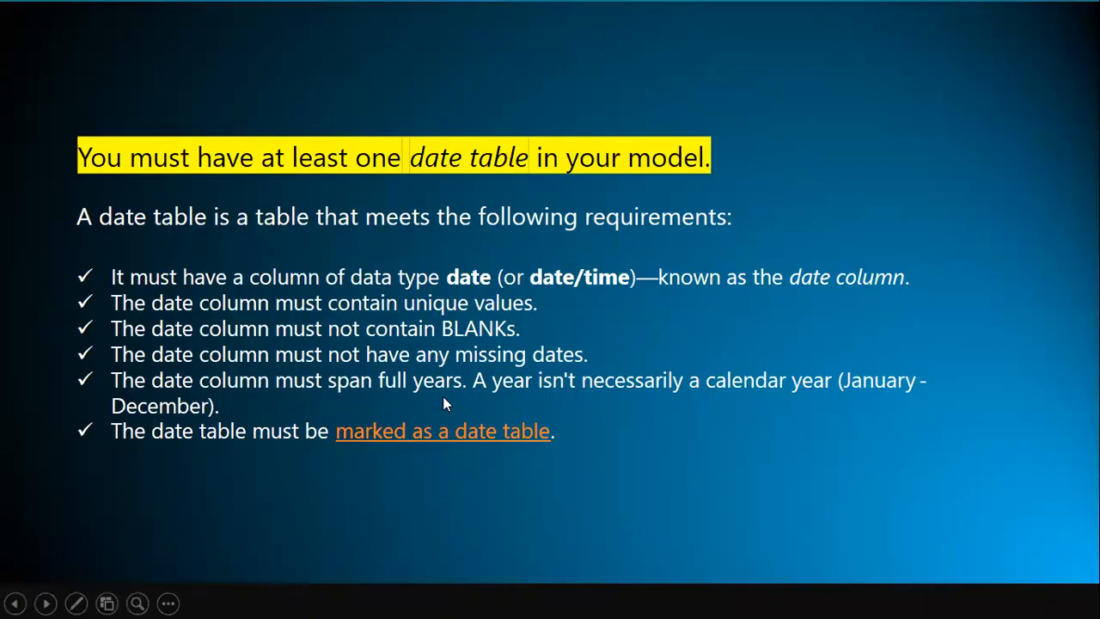
# - Compare the consecutive dates in DimDate's Date column in Power BI Desktop with the date table requirements on the PowerPoint slide
pyautogui.hotkey('alt', 'Tab')
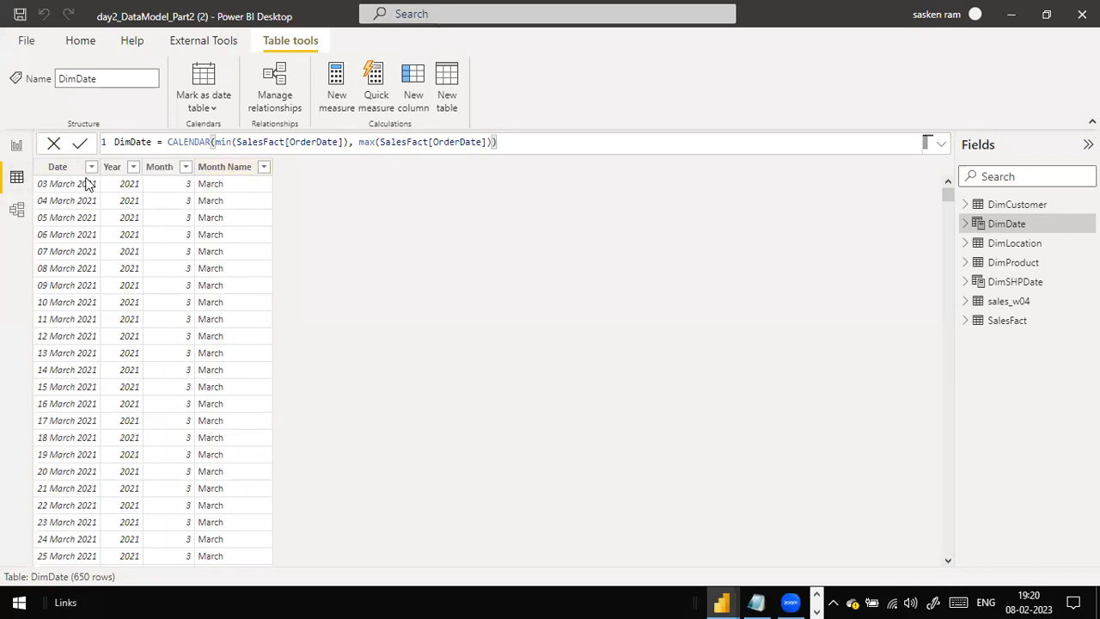
pyautogui.scroll(-14, 85, 213)
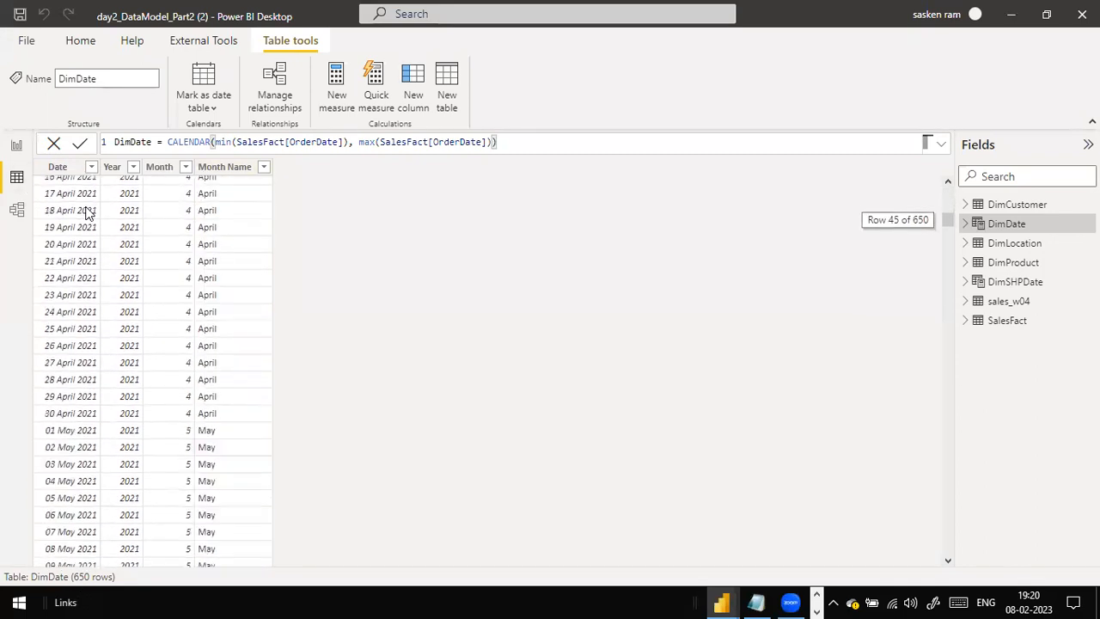
pyautogui.scroll(14, 86, 213)
pyautogui.hotkey('alt', 'Tab')
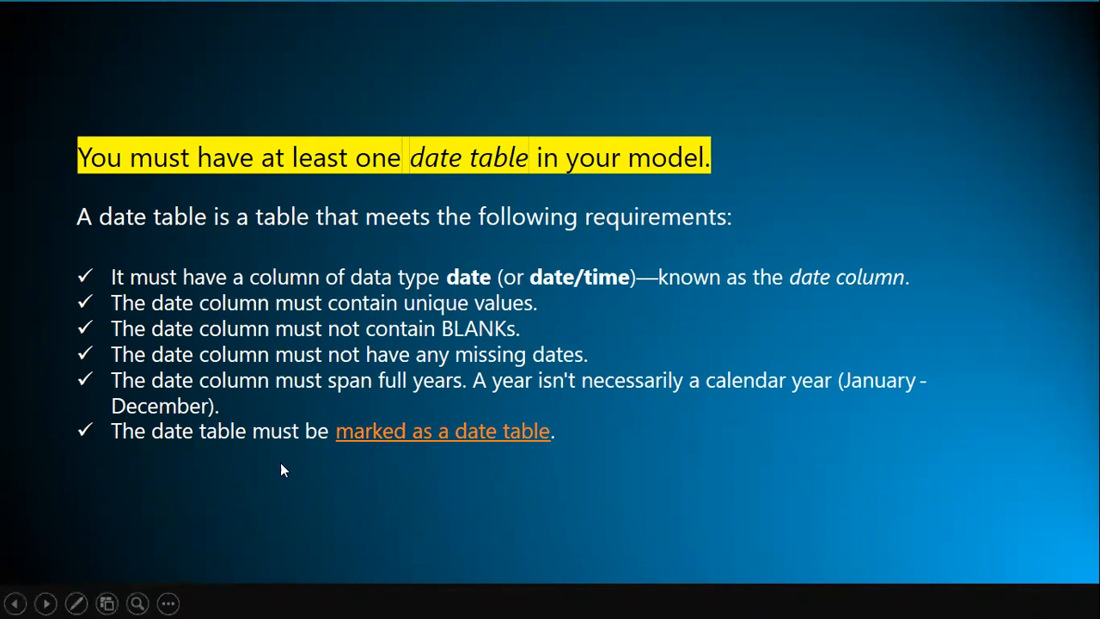
pyautogui.hotkey('alt', 'Tab')
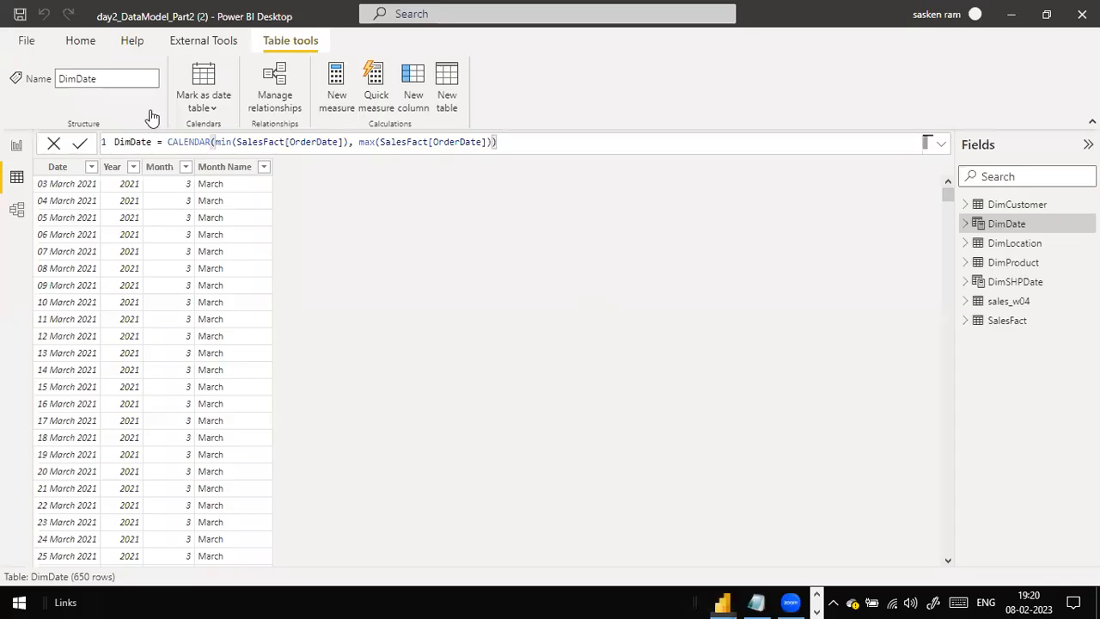
# - Show the model diagram and examine DimDate's table properties, including the key column choice, with the DimDate table brought into view
pyautogui.click(17, 210)
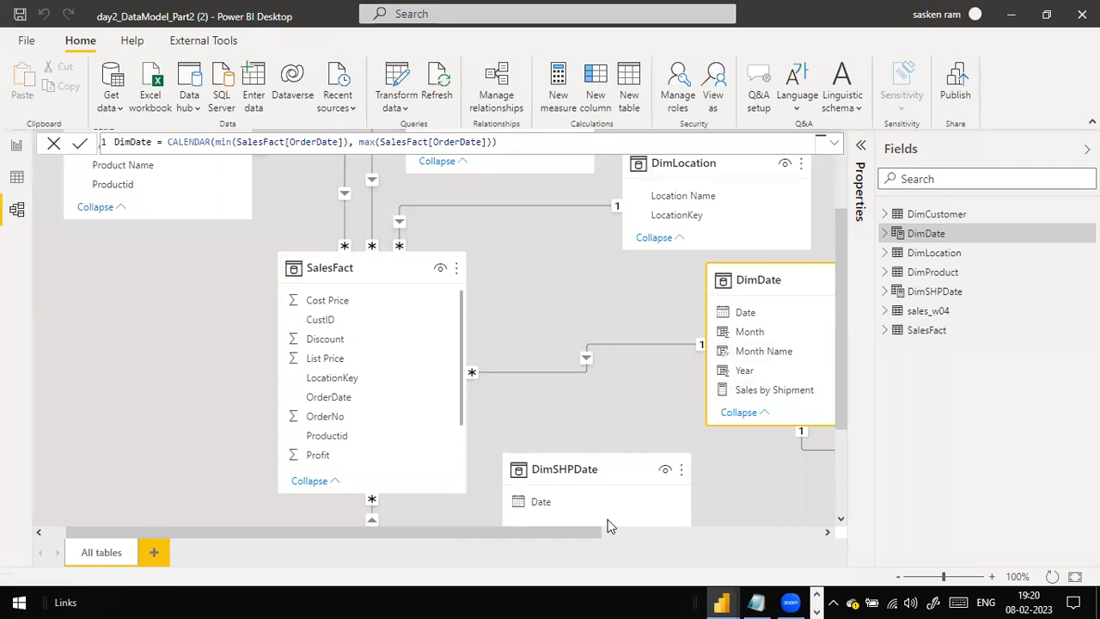
pyautogui.click(860, 185)
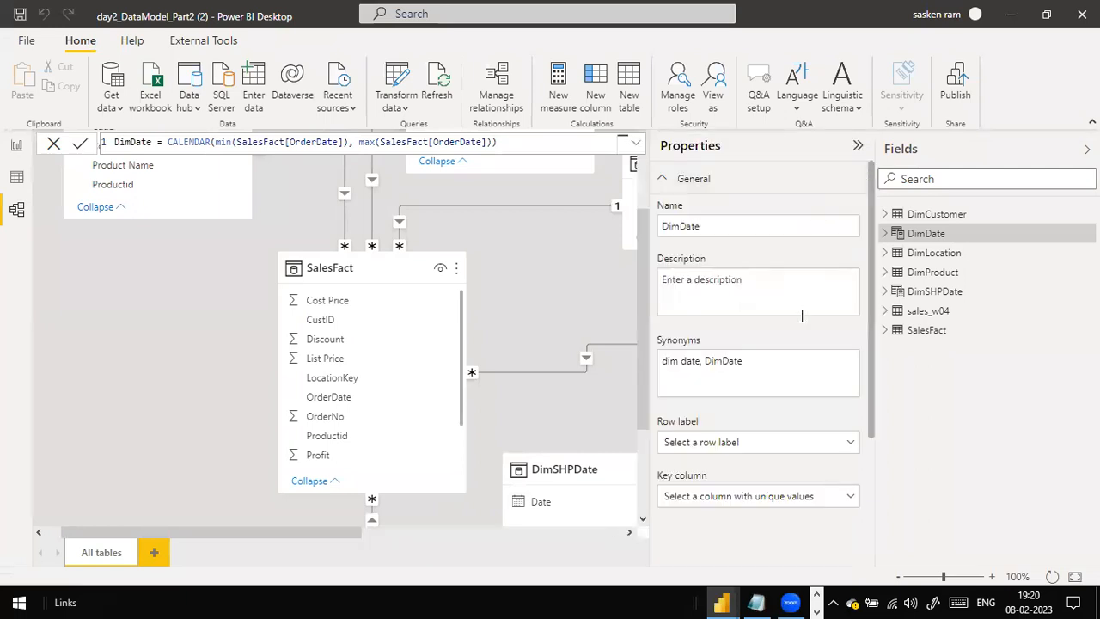
pyautogui.scroll(-2, 800, 324)
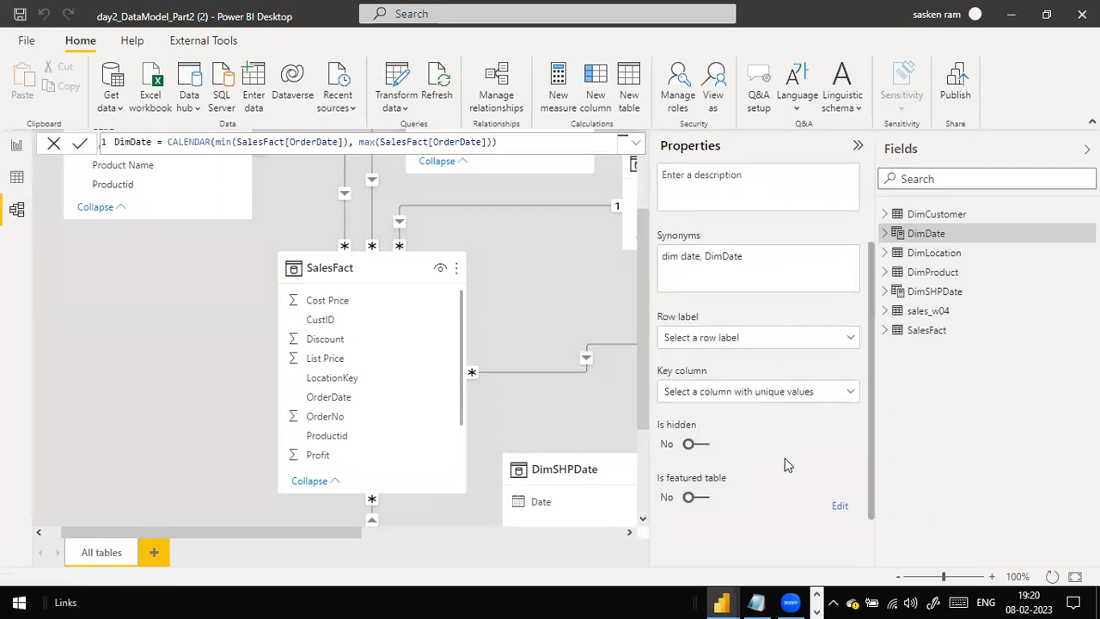
pyautogui.click(851, 392)
pyautogui.click(851, 391)
pyautogui.click(410, 530)
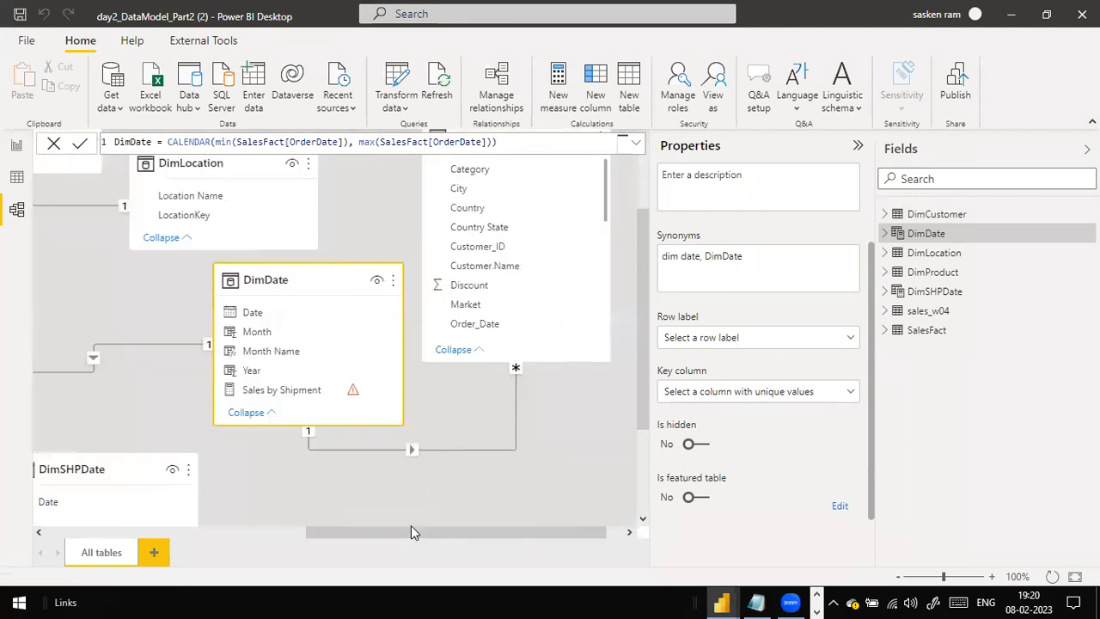
# - Look up the Mark as date table option for DimDate without applying it, and view the table's relationships in the wider diagram
pyautogui.click(360, 283)
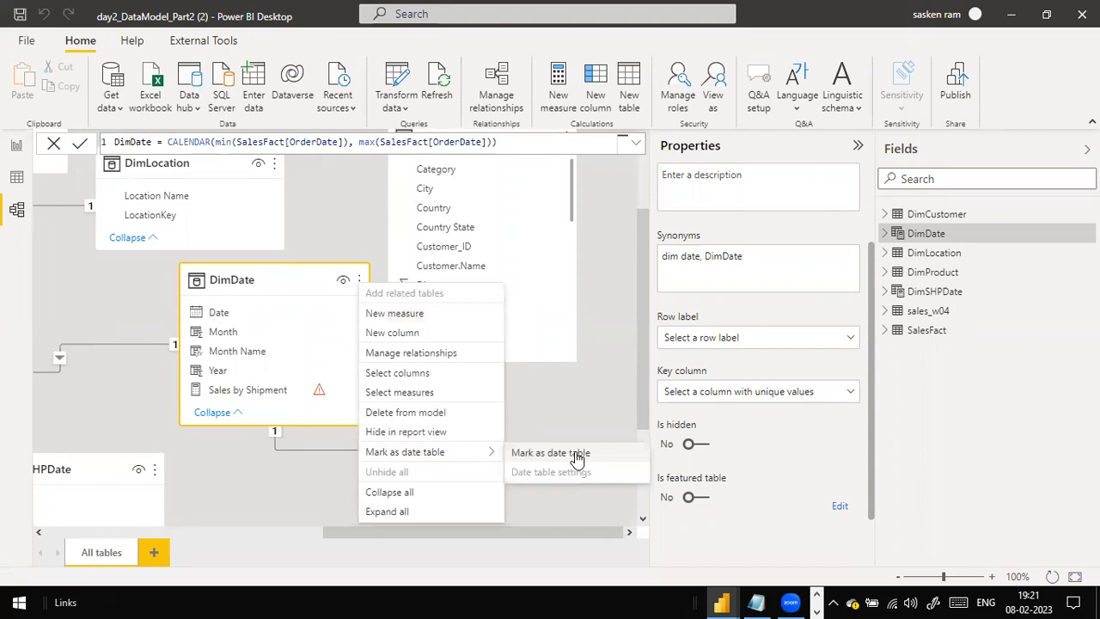
pyautogui.click(578, 387)
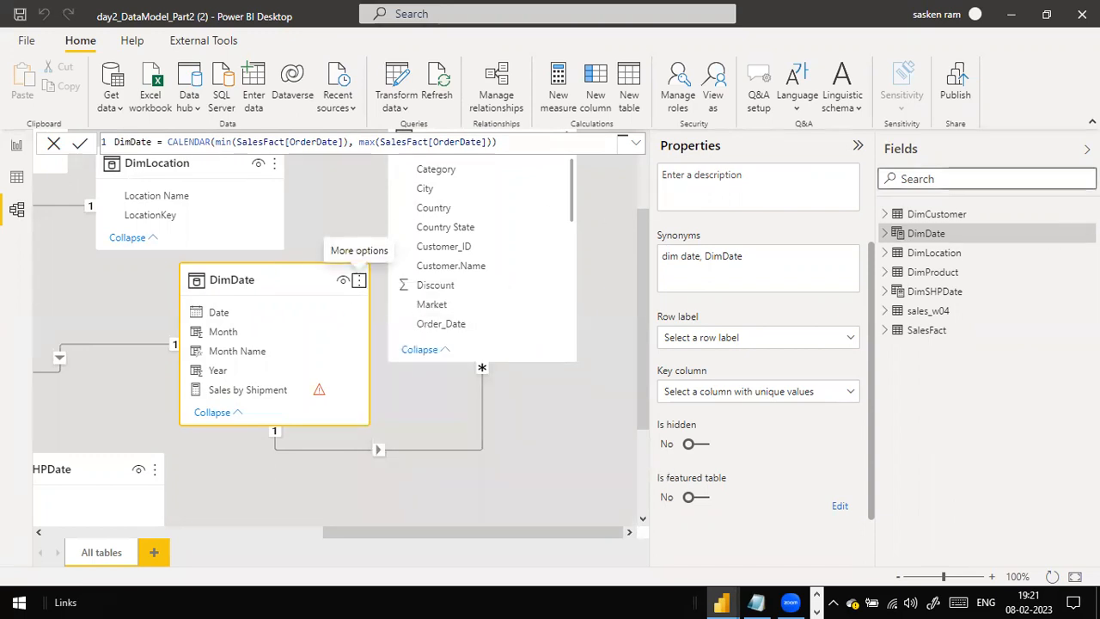
pyautogui.click(1087, 149)
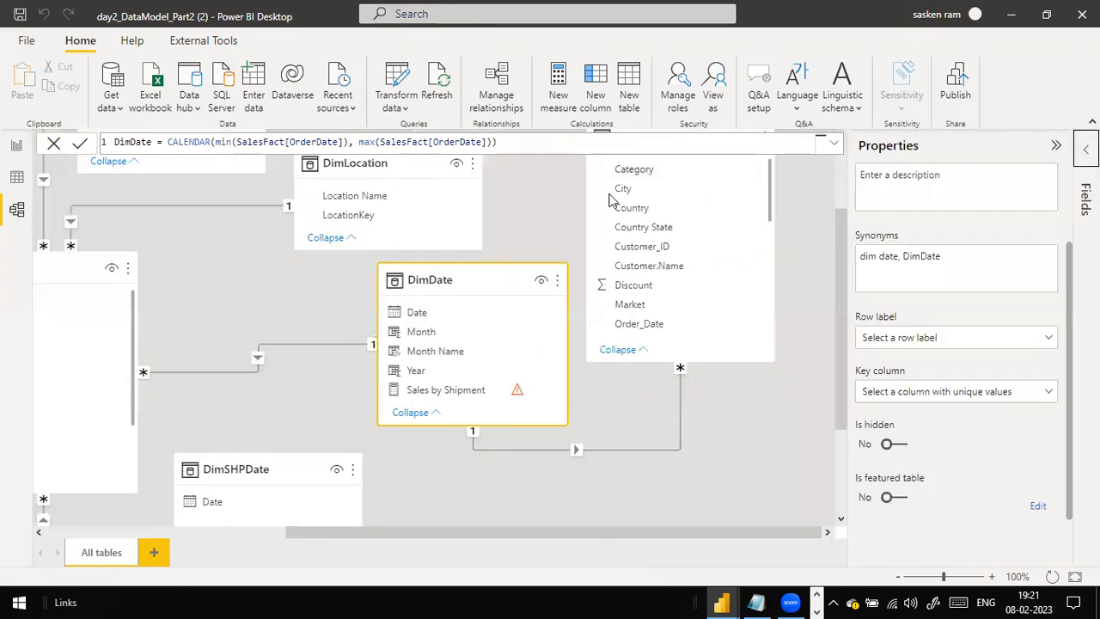
pyautogui.scroll(2, 427, 349)
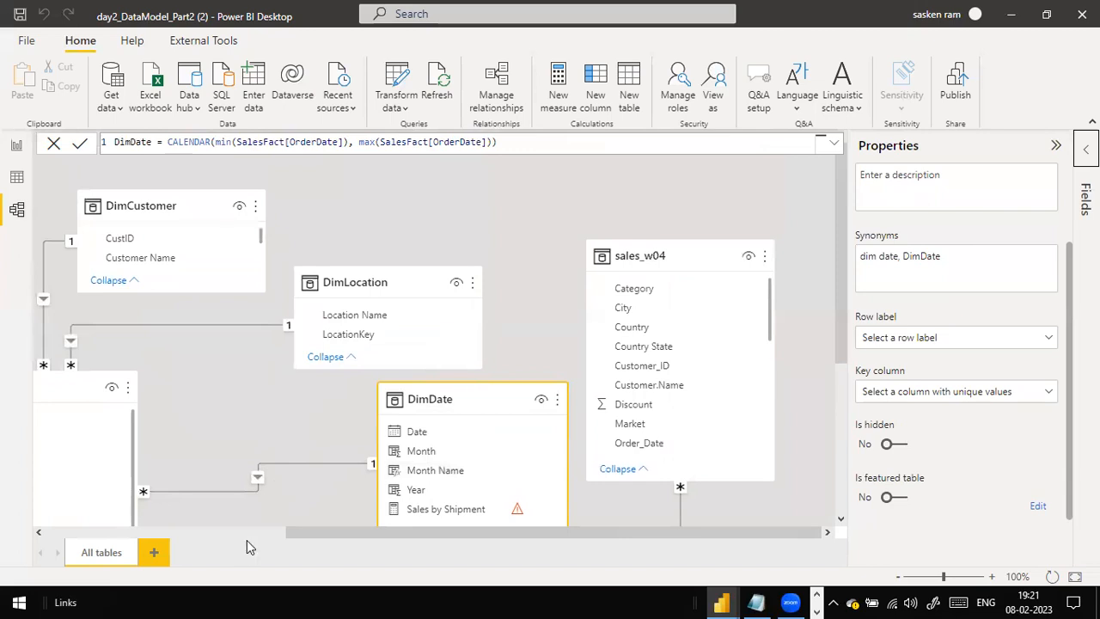
pyautogui.scroll(-3, 365, 422)
pyautogui.scroll(3, 365, 422)
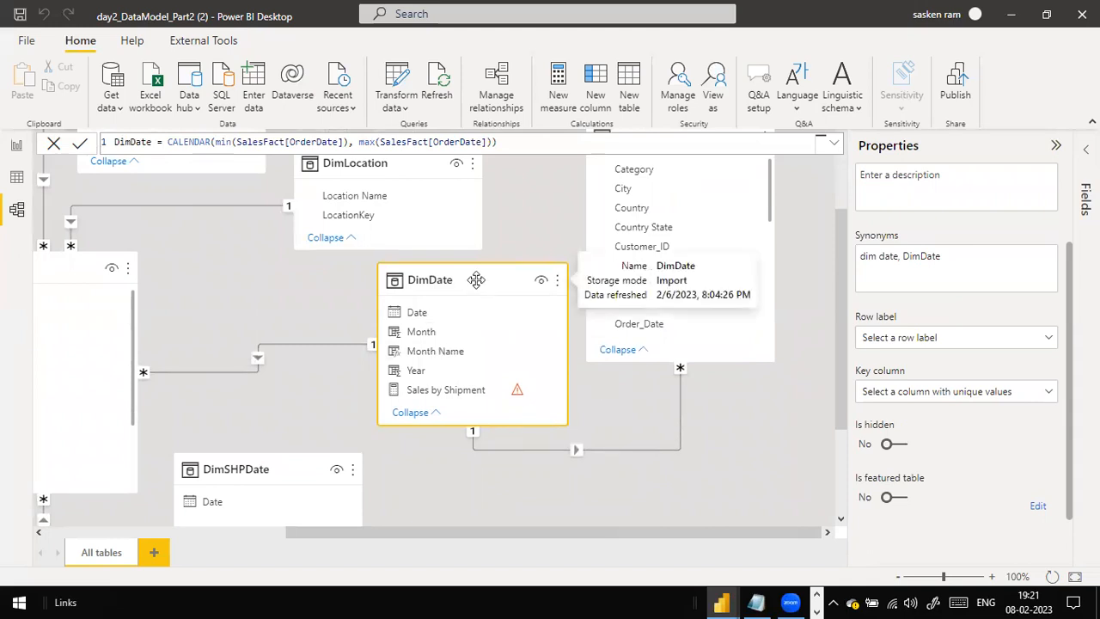
# - Return to the report view in Power BI Desktop and advance the PowerPoint slide show to the Different Approaches to create date table slide
pyautogui.click(17, 177)
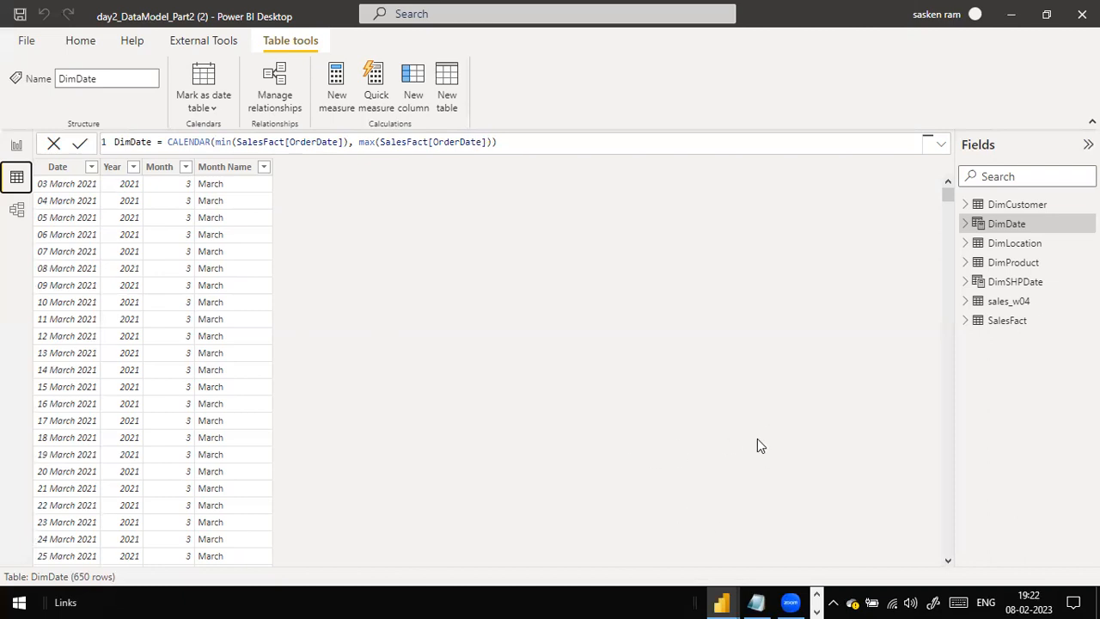
pyautogui.click(19, 150)
pyautogui.hotkey('alt', 'Tab')
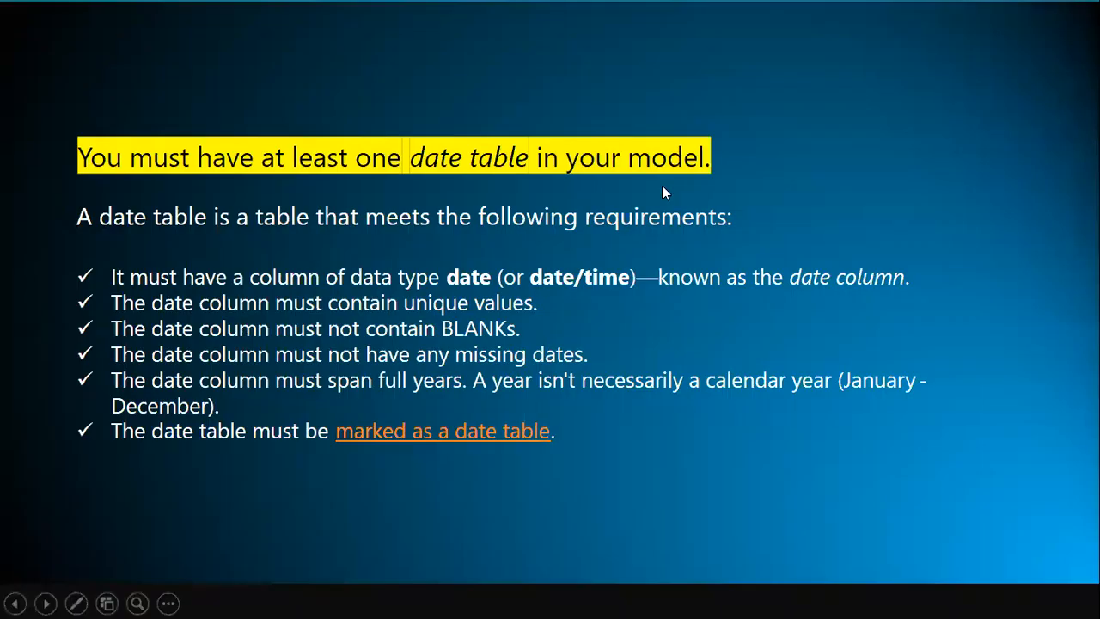
pyautogui.click(663, 186)
pyautogui.click(663, 186)
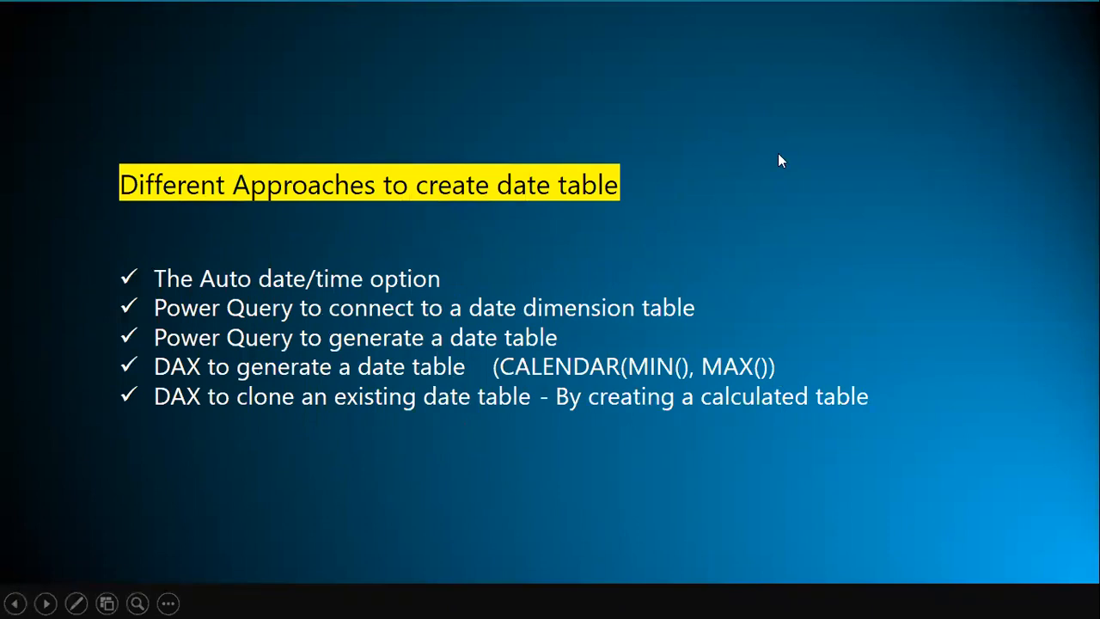
# - Compare the listed date table approaches with DimDate's CALENDAR formula in Power BI Desktop, highlighting its CALENDAR(min part, and end on the PowerPoint slide
pyautogui.hotkey('alt', 'Tab')
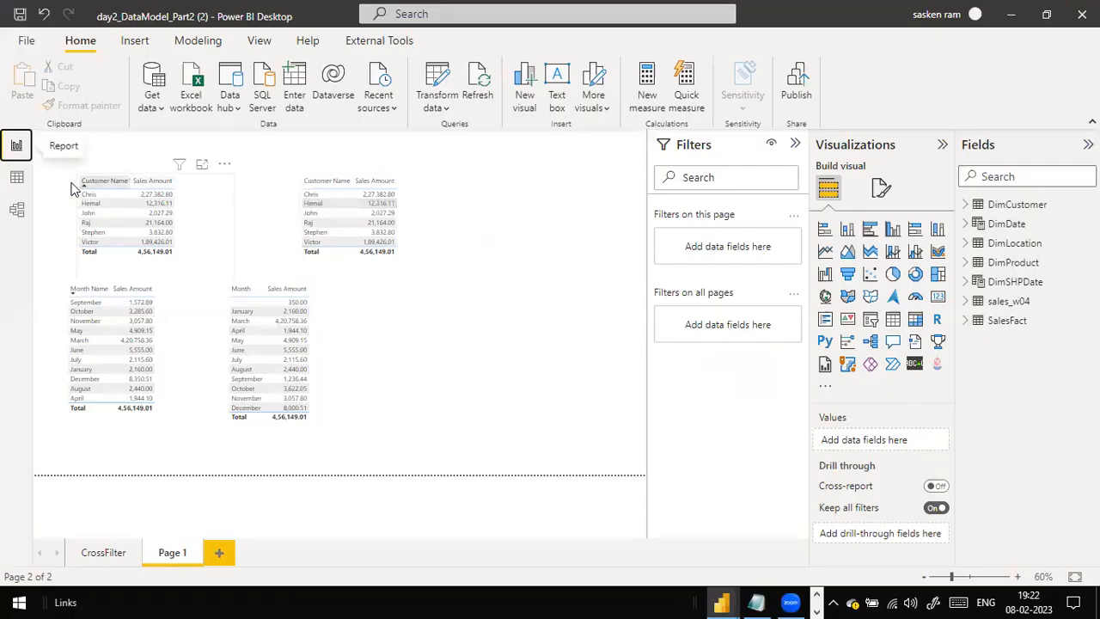
pyautogui.click(18, 211)
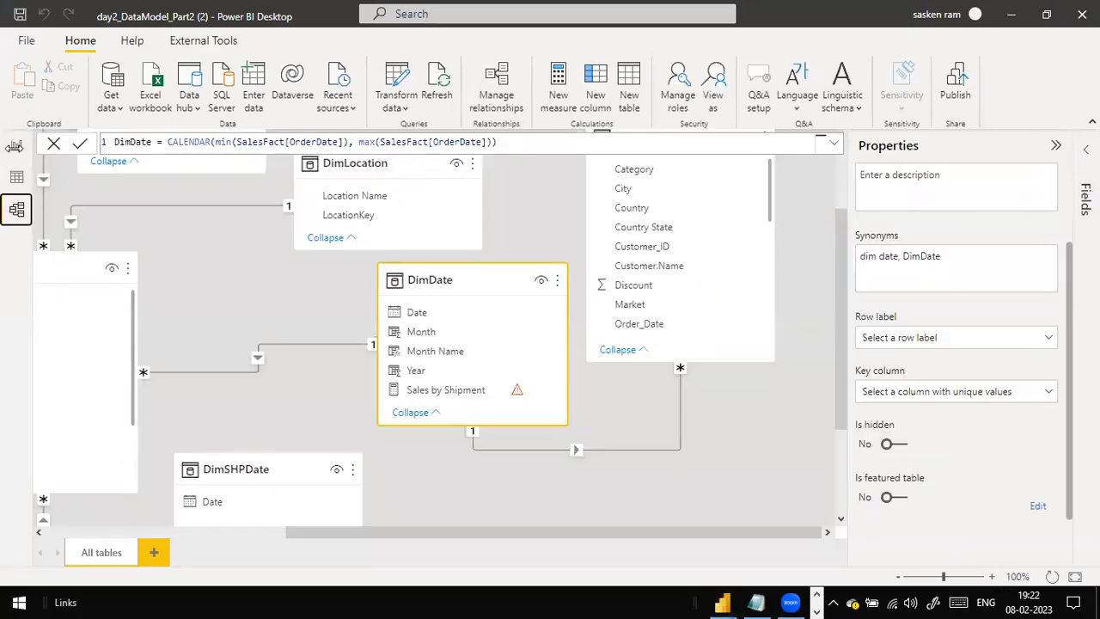
pyautogui.click(17, 145)
pyautogui.hotkey('alt', 'Tab')
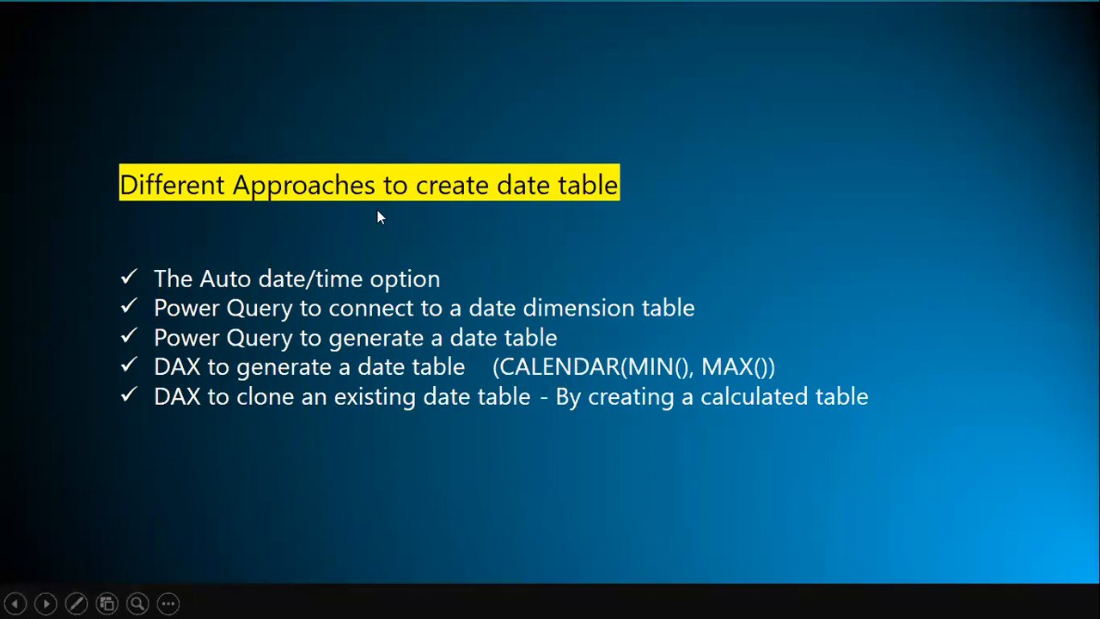
pyautogui.hotkey('alt', 'Tab')
pyautogui.click(17, 178)
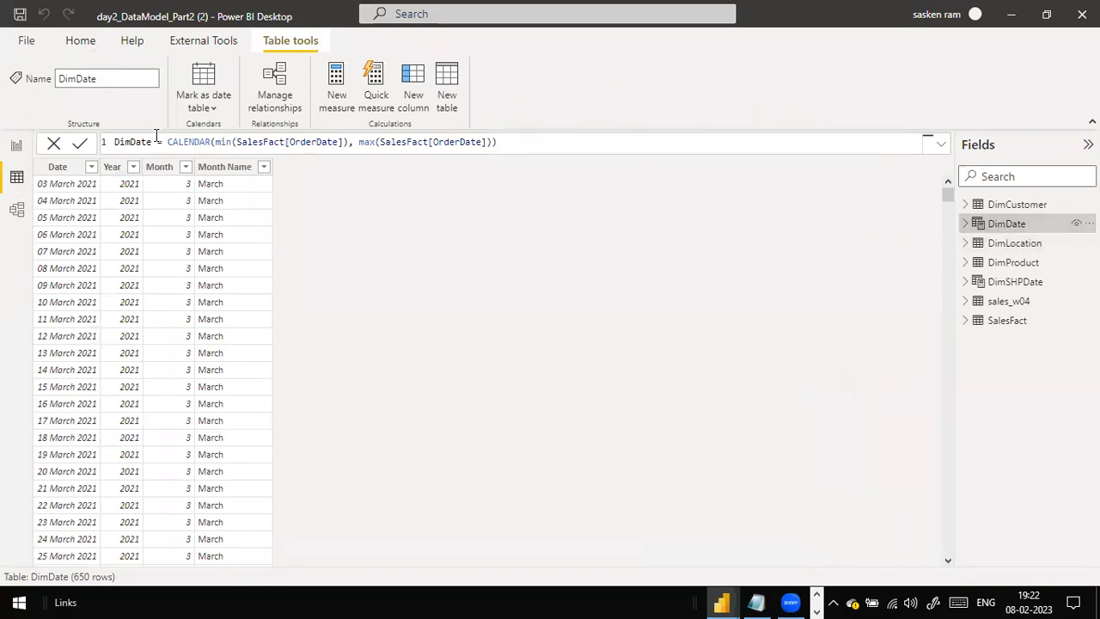
pyautogui.moveTo(165, 142); pyautogui.dragTo(234, 142)
pyautogui.hotkey('alt', 'Tab')
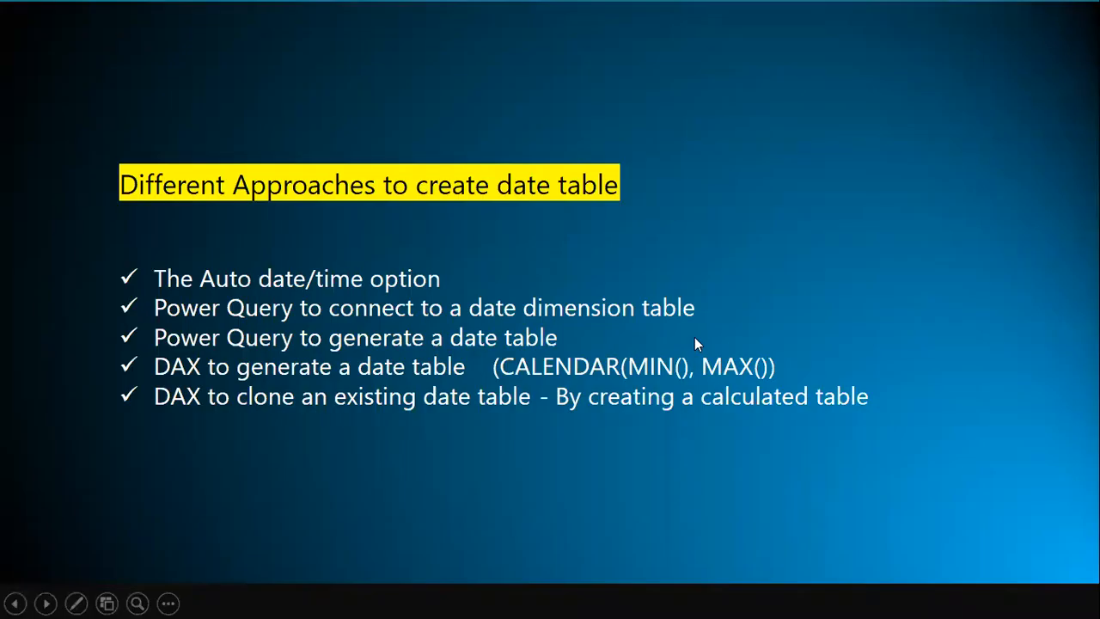
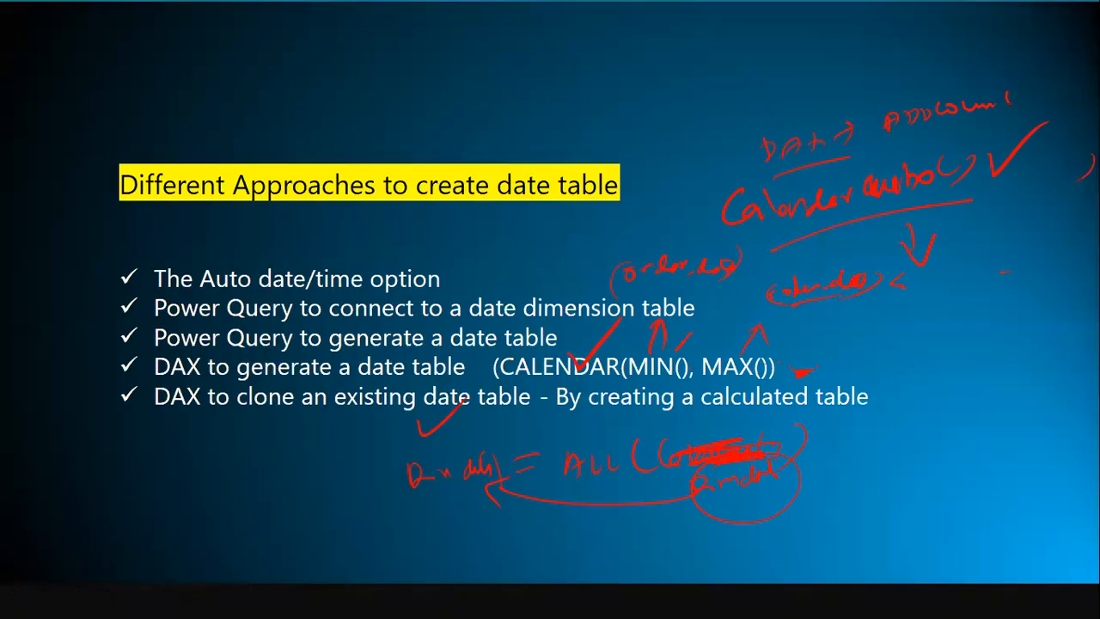
# - Browse the topic slides after the date table approaches, from many-to-many relationships to Dataflows, and end on the Star Schema licence comparison slide
pyautogui.press('Right')
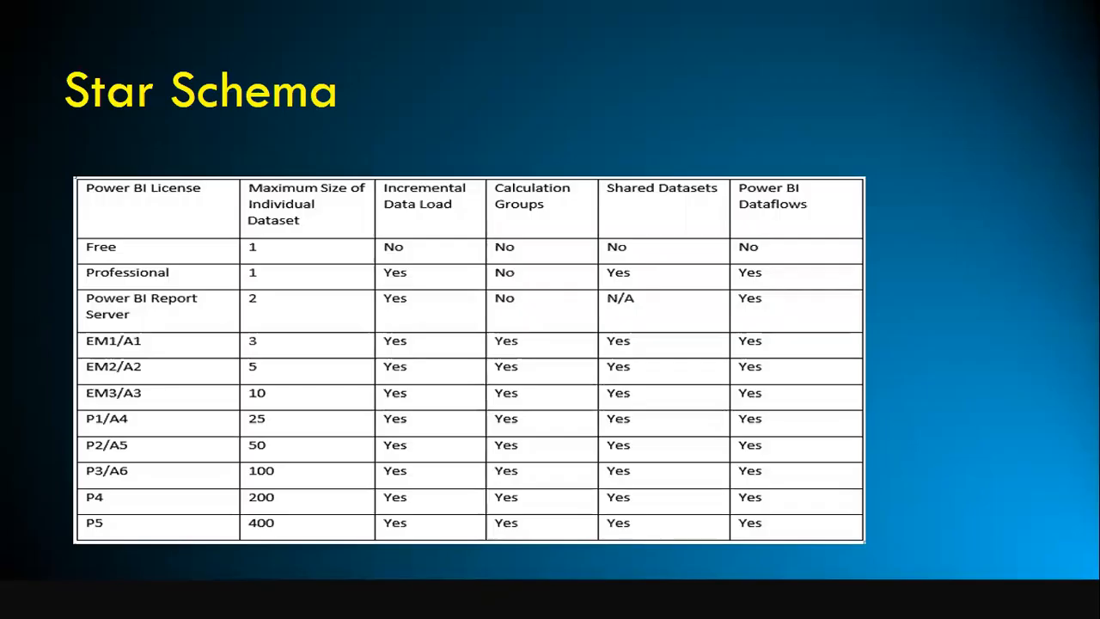
pyautogui.press('Right')
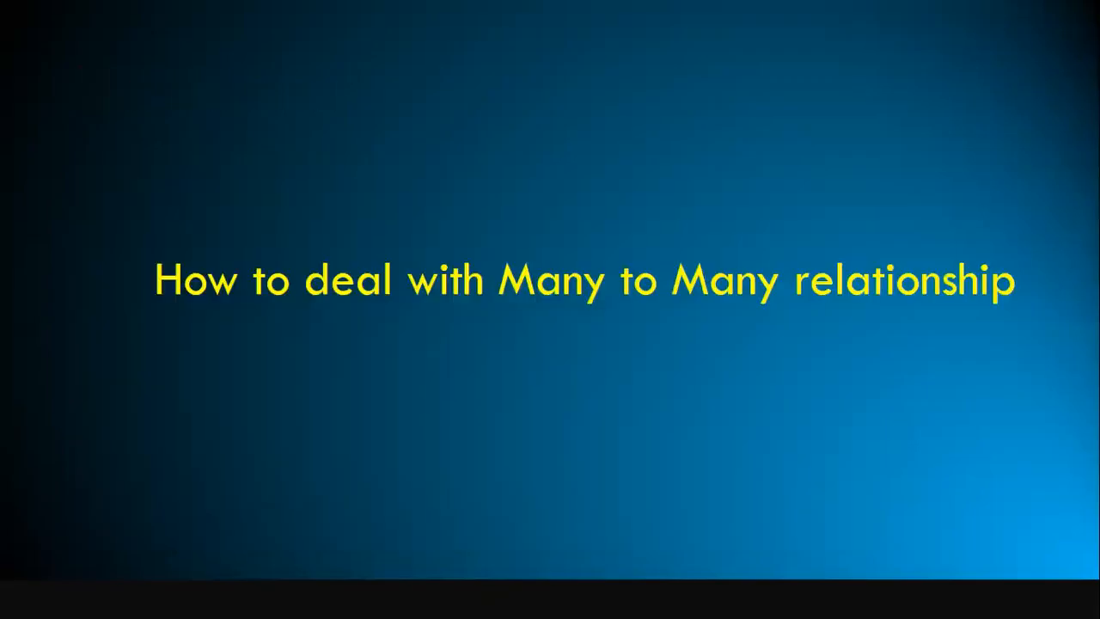
pyautogui.press('Right')
pyautogui.press('Right')
pyautogui.press('Right')
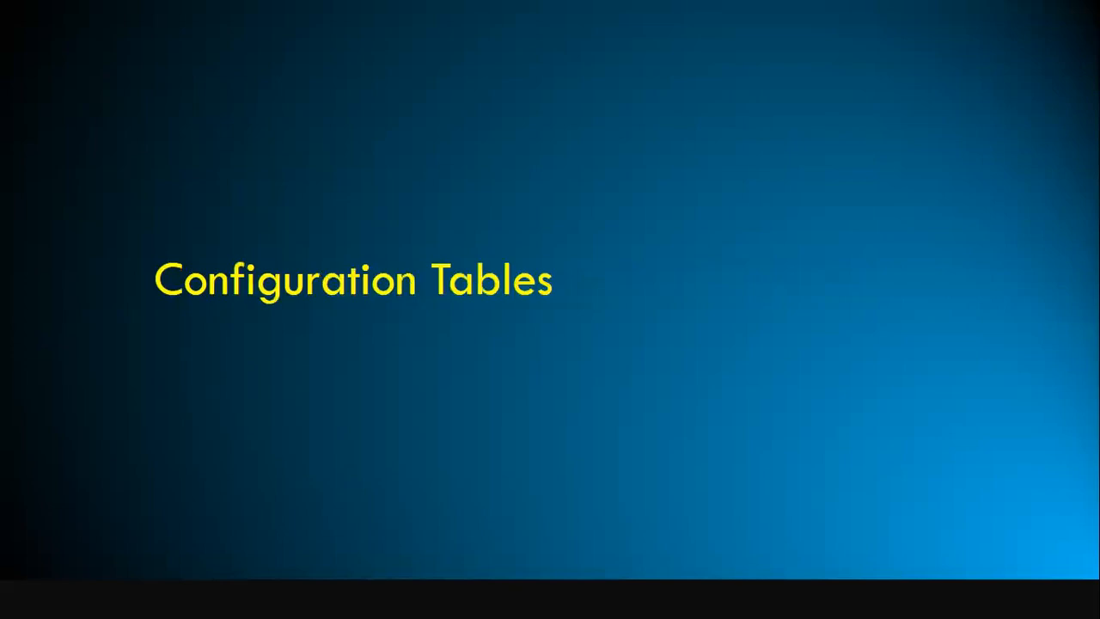
pyautogui.press('Left')
pyautogui.press('Left')
pyautogui.press('Right')
pyautogui.press('Right')
pyautogui.press('Right')
pyautogui.press('Right')
pyautogui.press('Right')
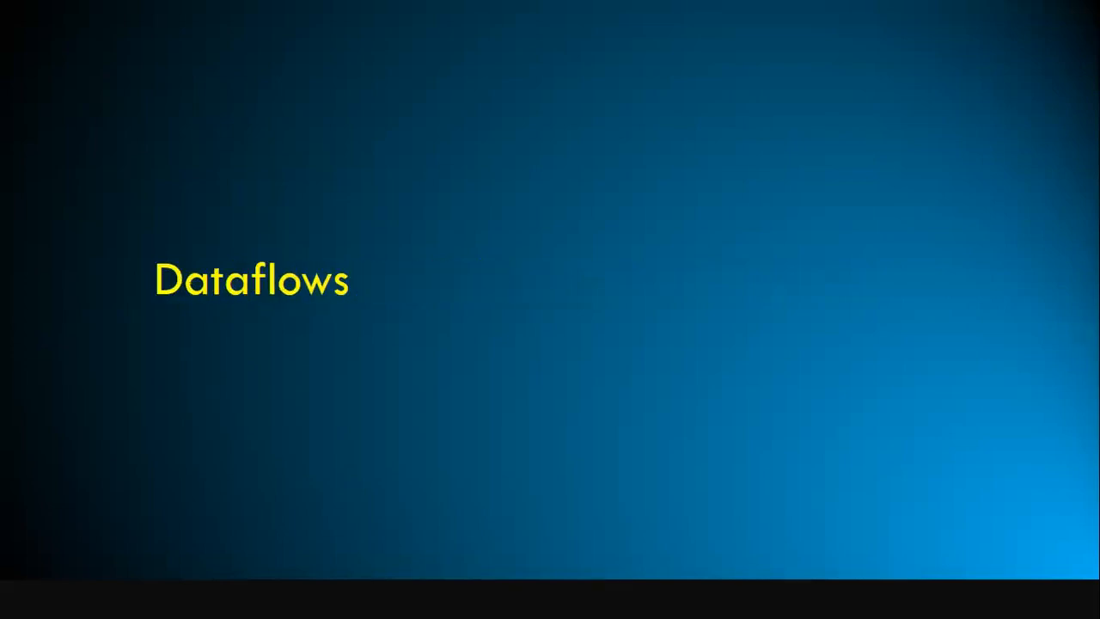
pyautogui.press('Left')
pyautogui.press('Left')
pyautogui.press('Left')
pyautogui.press('Left')
pyautogui.press('Left')
pyautogui.press('Right')
pyautogui.press('Right')
pyautogui.press('Right')
pyautogui.press('Right')
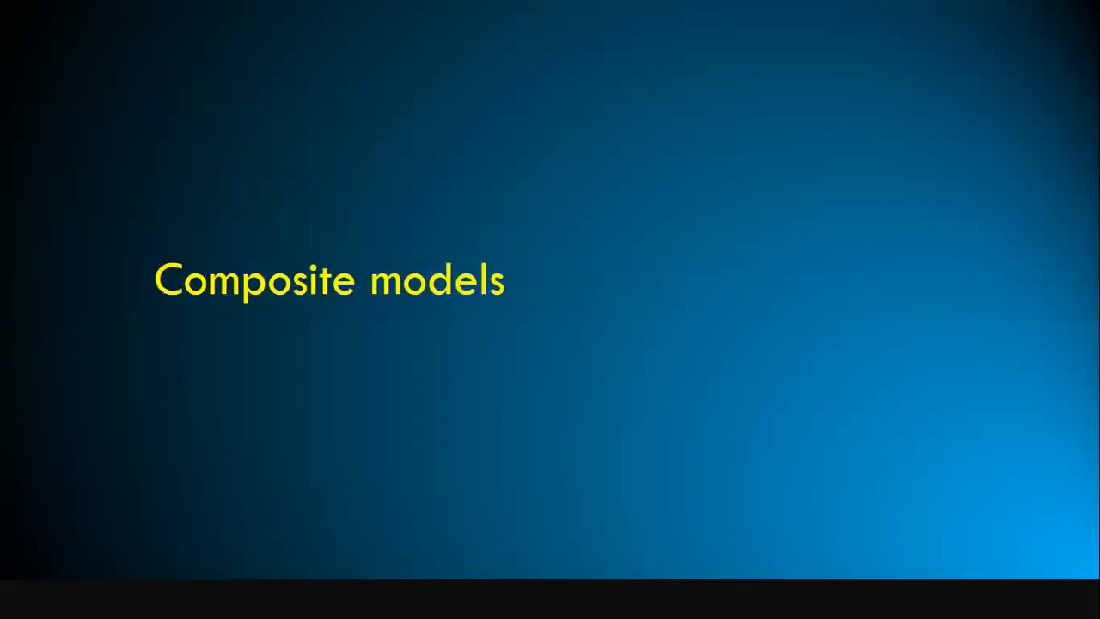
pyautogui.press('Left')
pyautogui.press('Left')
pyautogui.press('Left')
pyautogui.press('Left')
pyautogui.press('Left')
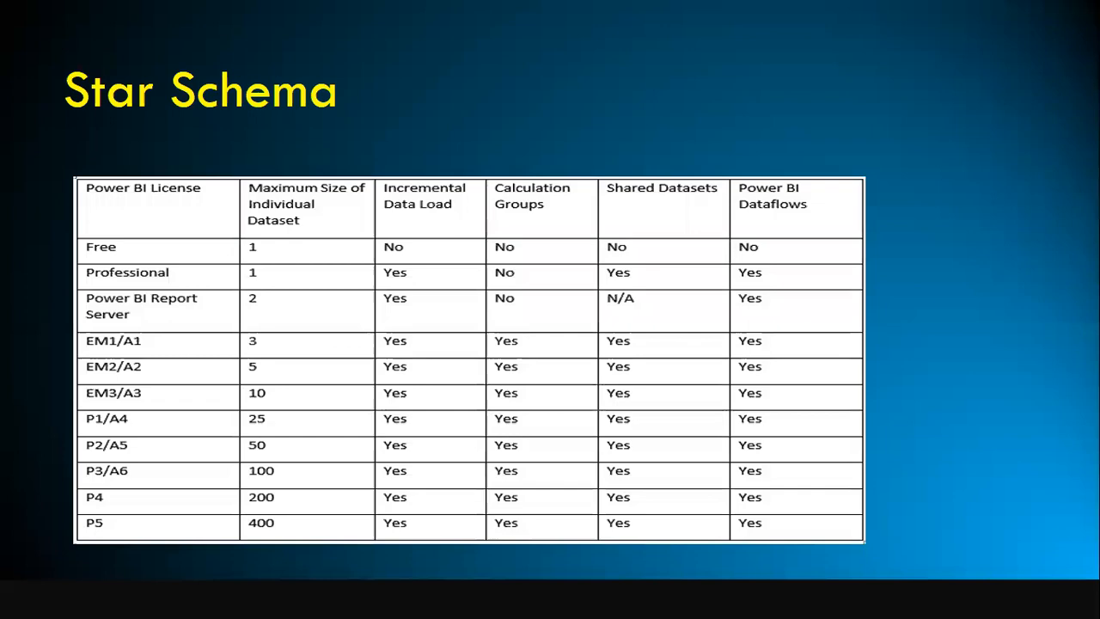
pyautogui.press('Left')
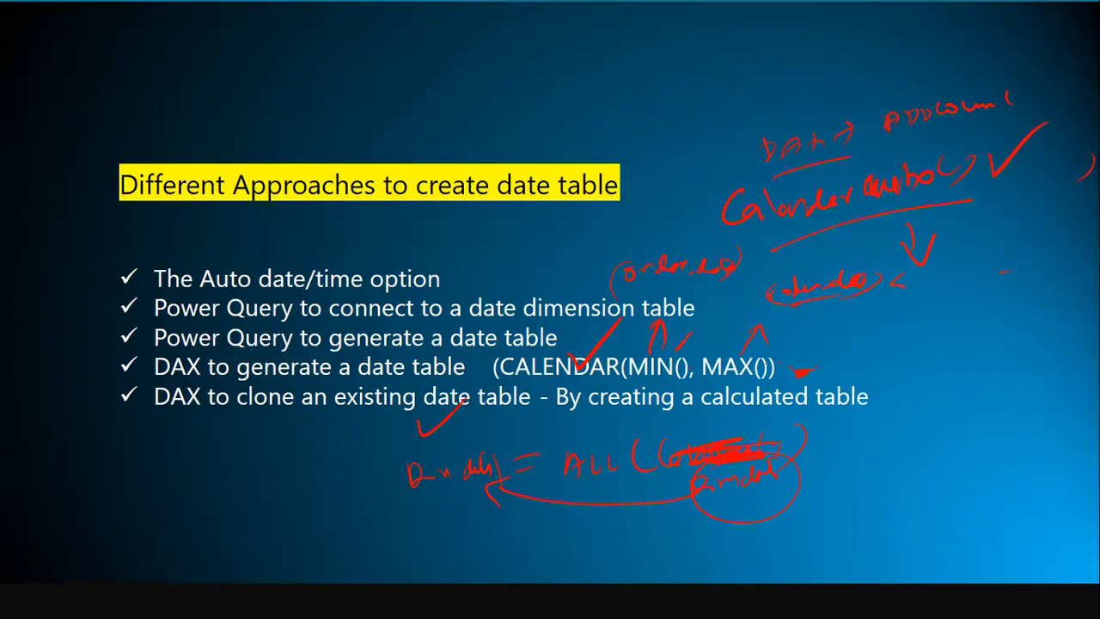
pyautogui.press('Right')
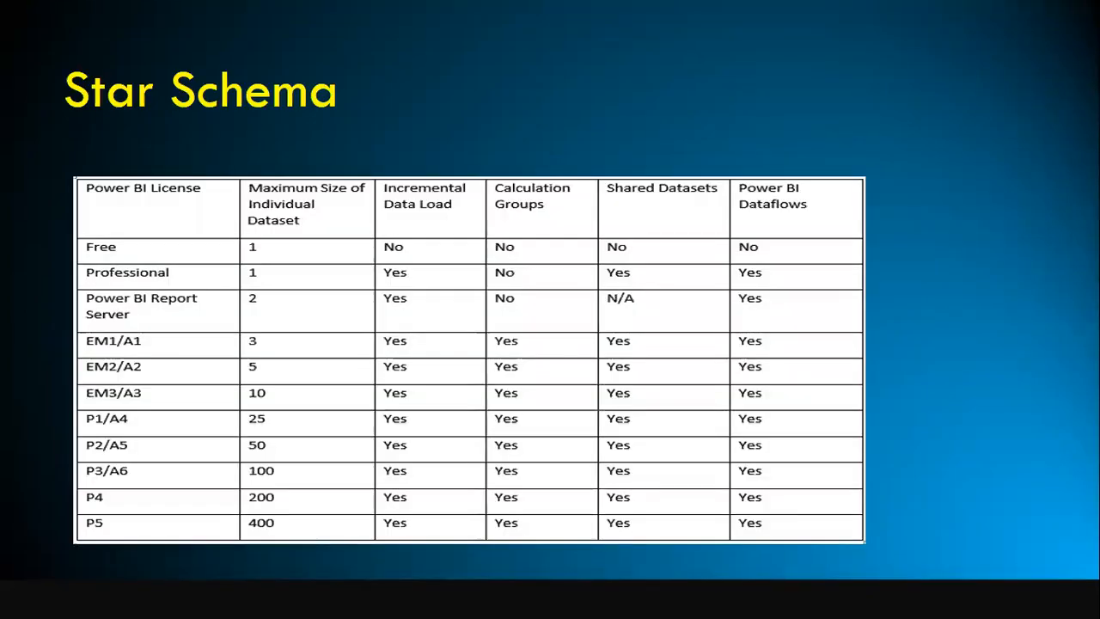
# - Switch to the report in Power BI Desktop, add a blank page after Page 1, and display the CrossFilter page
pyautogui.hotkey('alt', 'Tab')
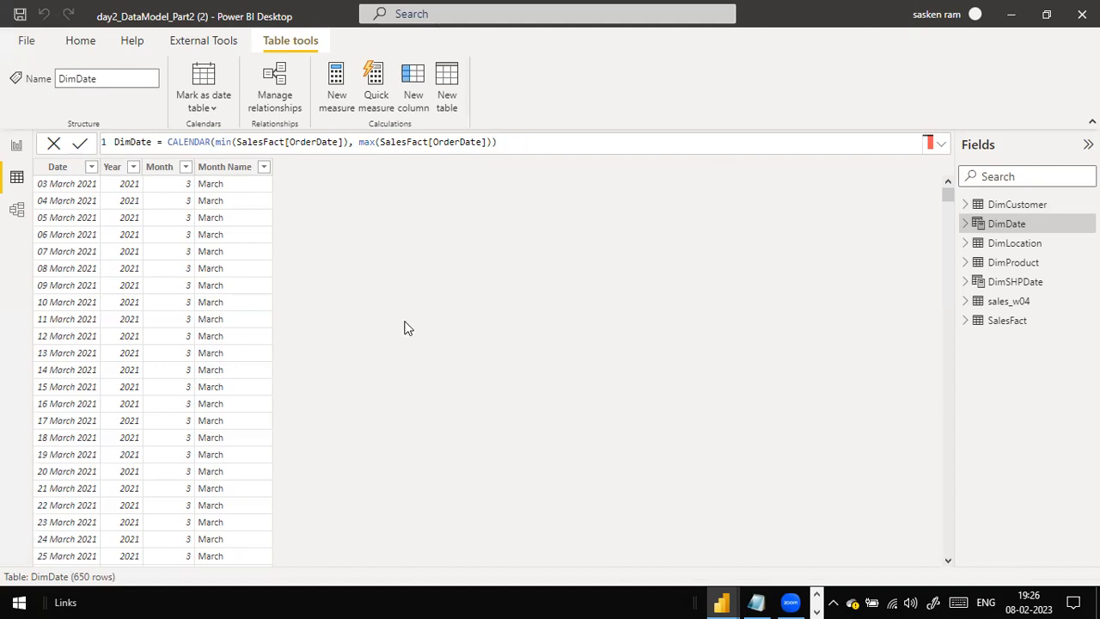
pyautogui.click(17, 147)
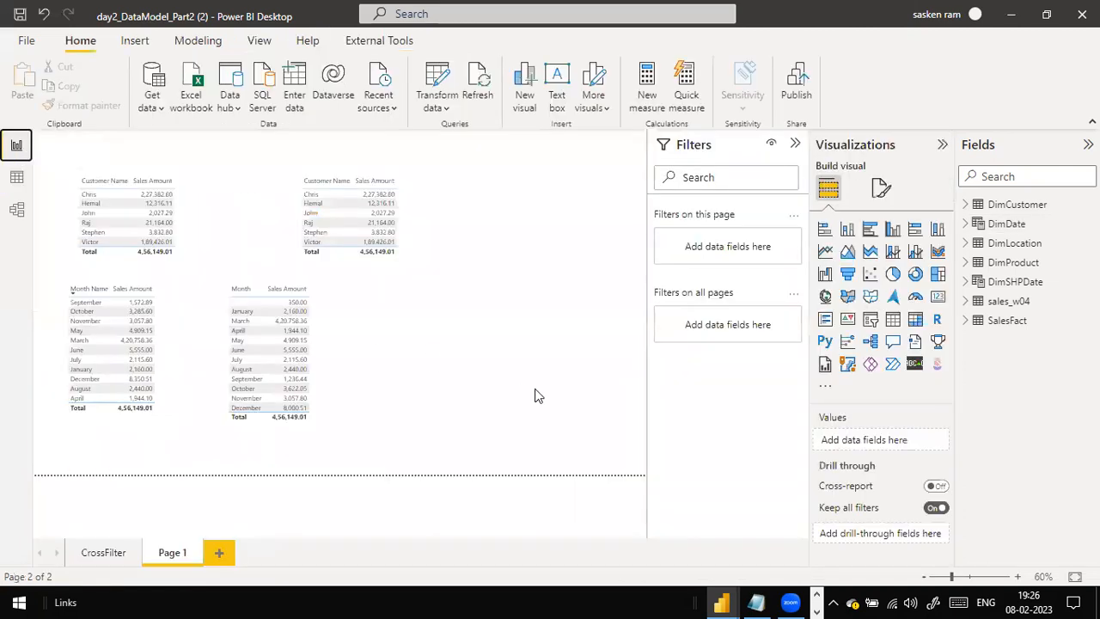
pyautogui.click(101, 550)
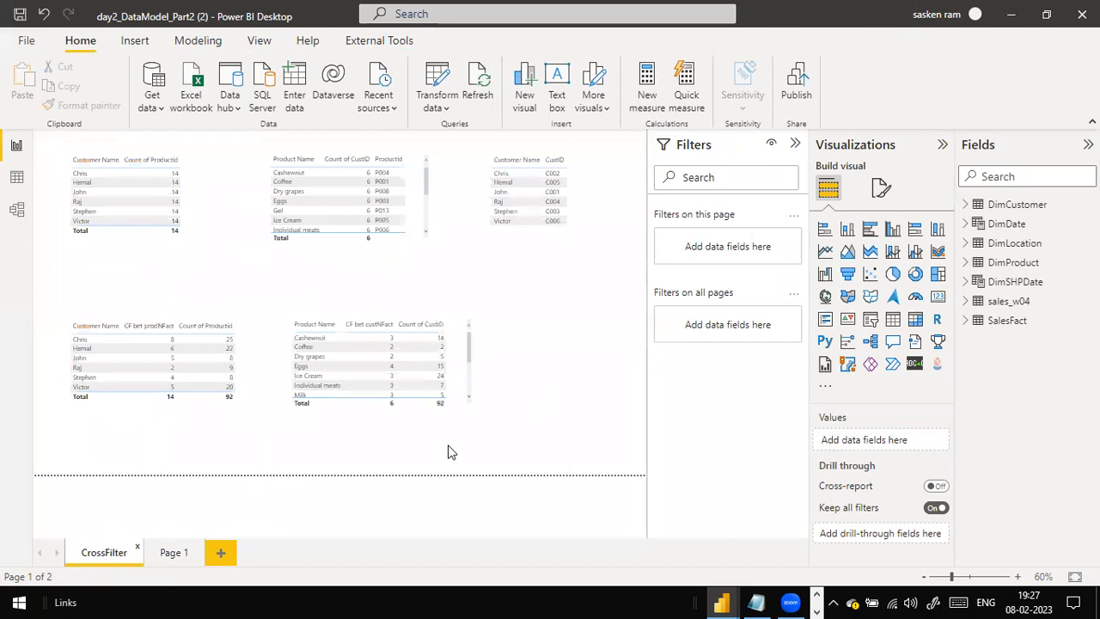
pyautogui.click(222, 555)
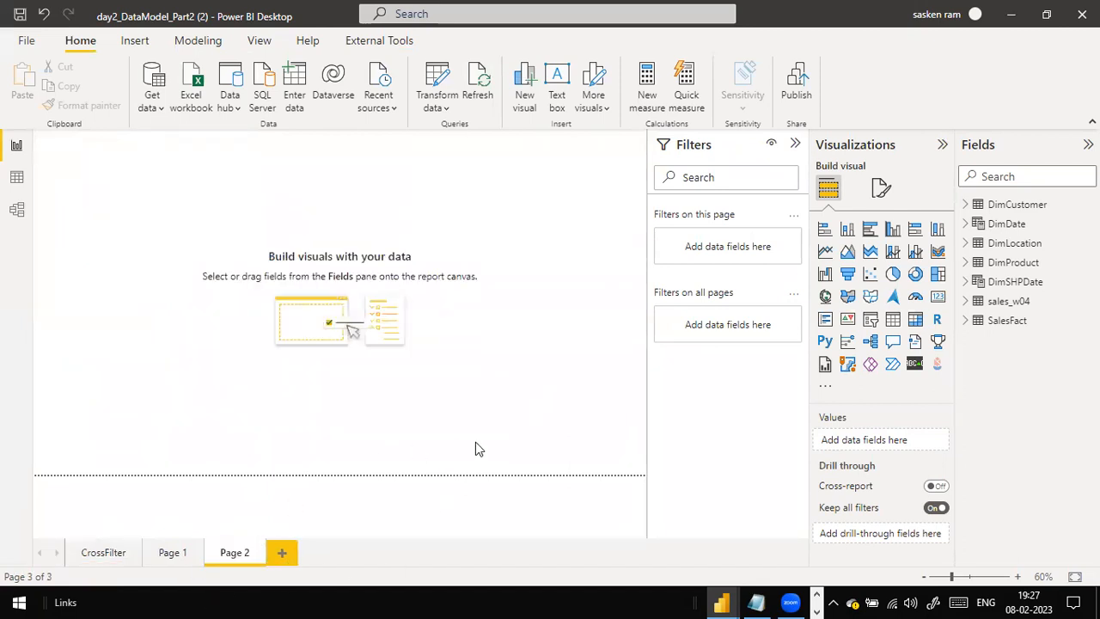
pyautogui.rightClick(243, 557)
pyautogui.click(93, 552)
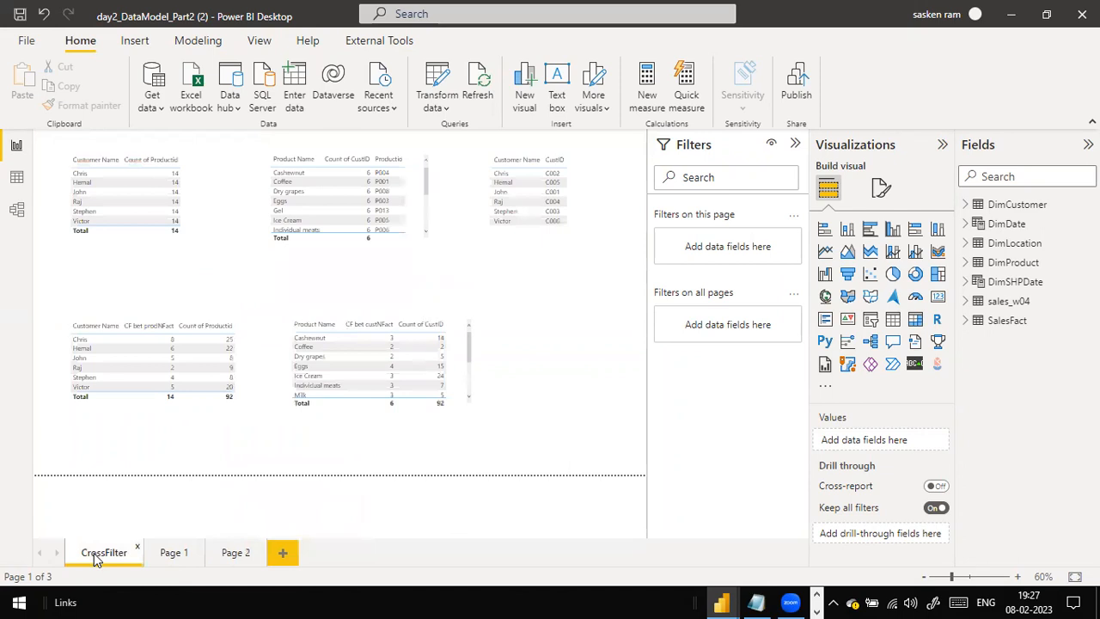
# - Rename the blank report page Page 2 as CrossFilter 2
pyautogui.click(238, 559)
pyautogui.rightClick(238, 567)
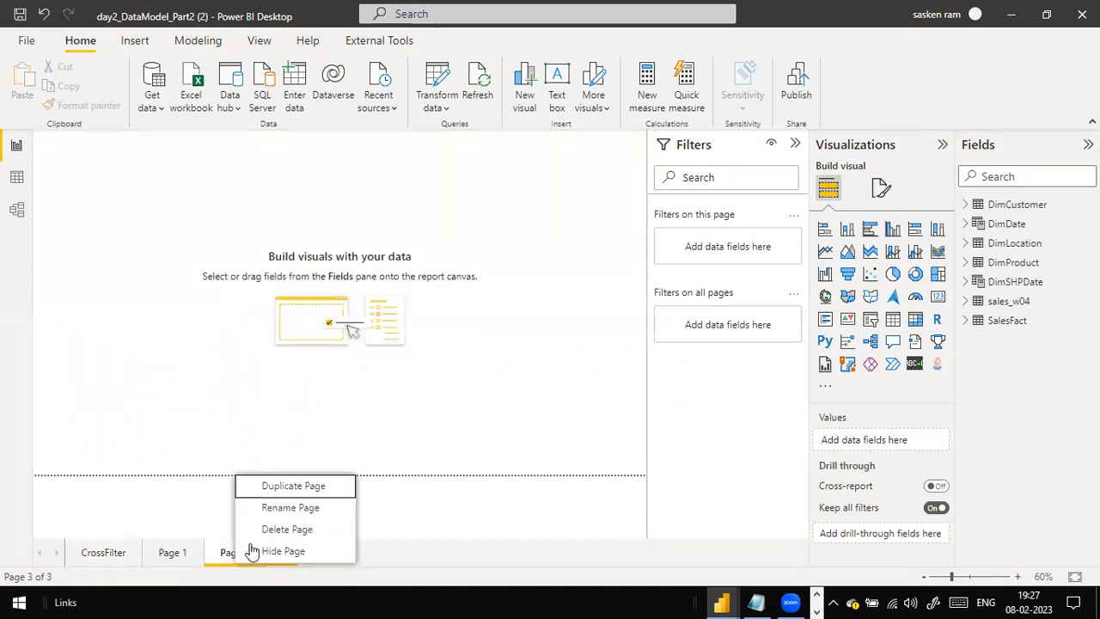
pyautogui.click(287, 509)
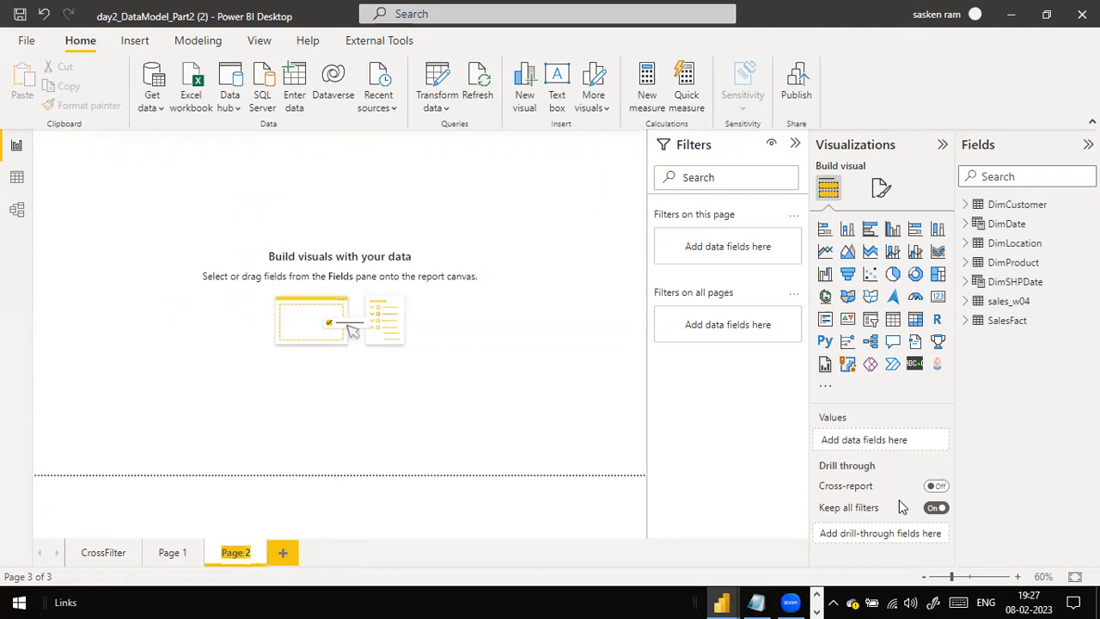
pyautogui.write('CrossF')
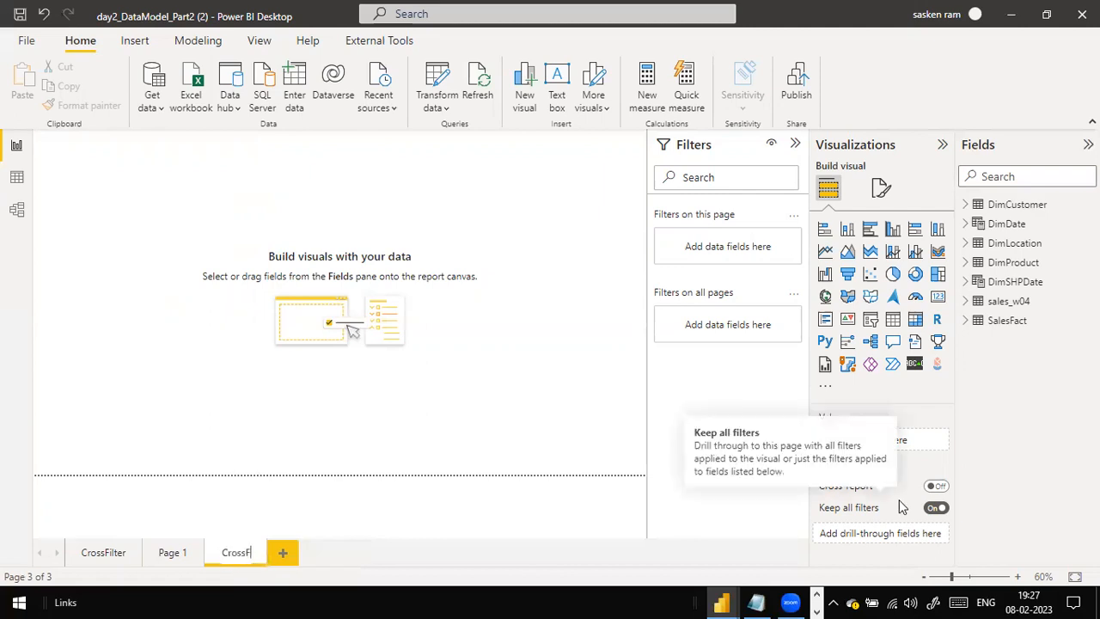
pyautogui.write('ilter 2')
pyautogui.press('Return')
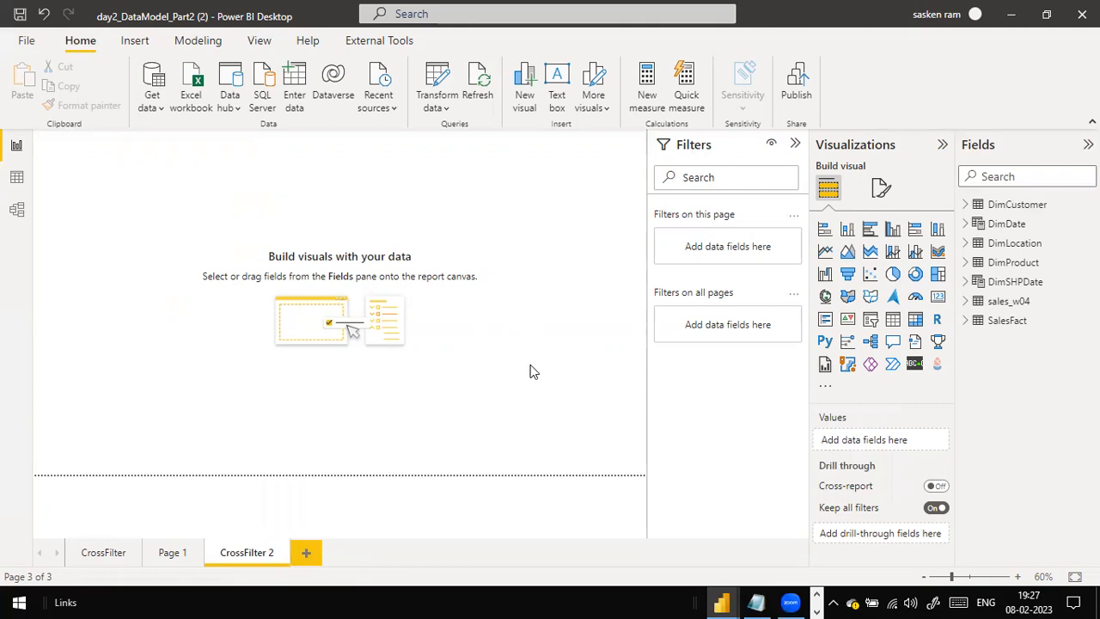
# - Add a table visual in the lower-left area of the CrossFilter 2 page and fill it with Location Name from DimLocation
pyautogui.click(892, 319)
pyautogui.moveTo(138, 205); pyautogui.dragTo(193, 312)
pyautogui.moveTo(173, 258); pyautogui.dragTo(173, 333)
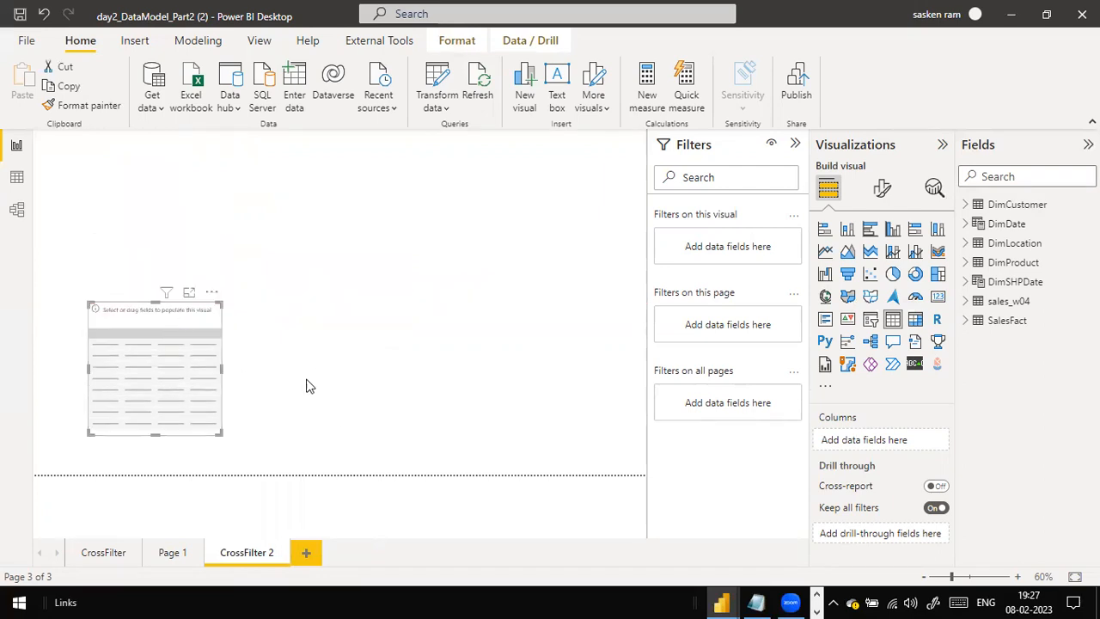
pyautogui.click(307, 383)
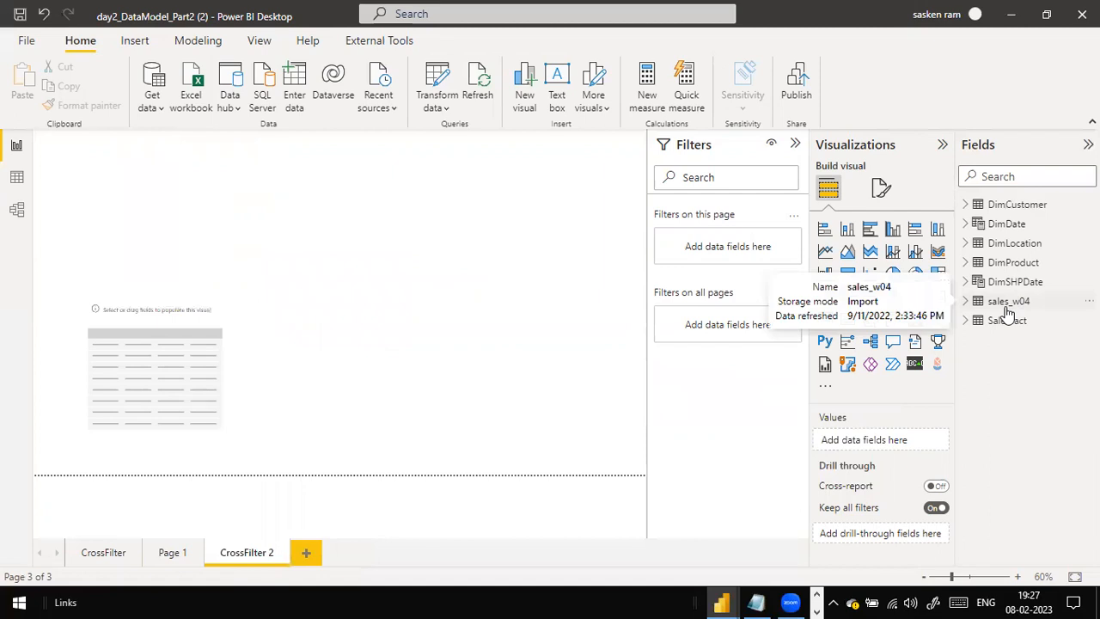
pyautogui.click(968, 245)
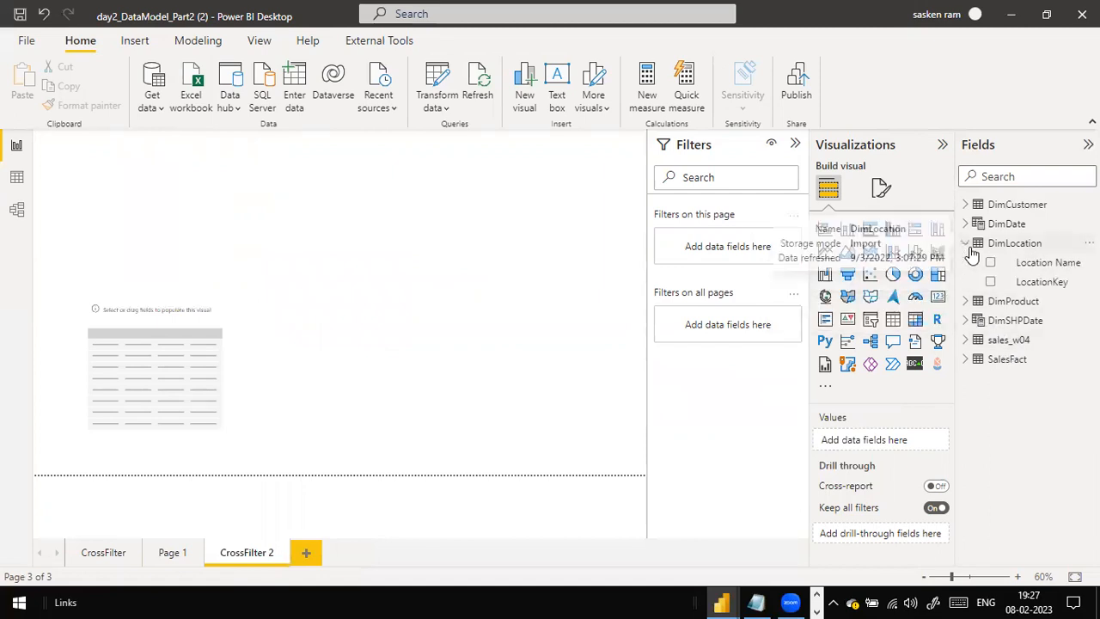
pyautogui.moveTo(1051, 268); pyautogui.dragTo(171, 361)
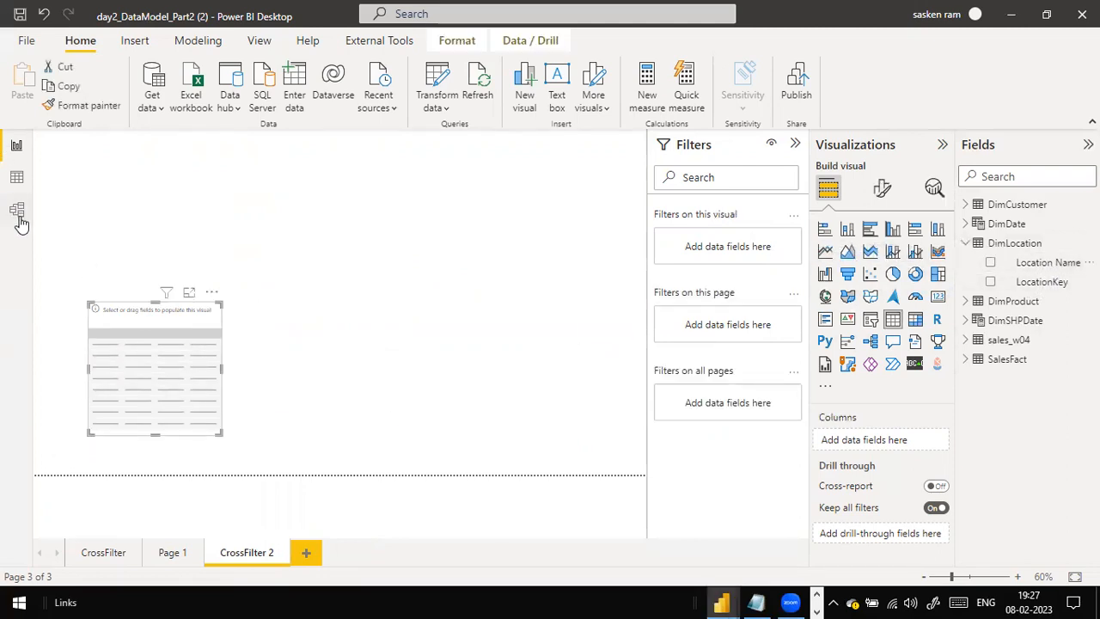
# - Examine in the model view how DimProduct, DimCustomer, DimLocation and DimDate relate to SalesFact, including their cardinality and filter directions
pyautogui.click(16, 209)
pyautogui.click(233, 531)
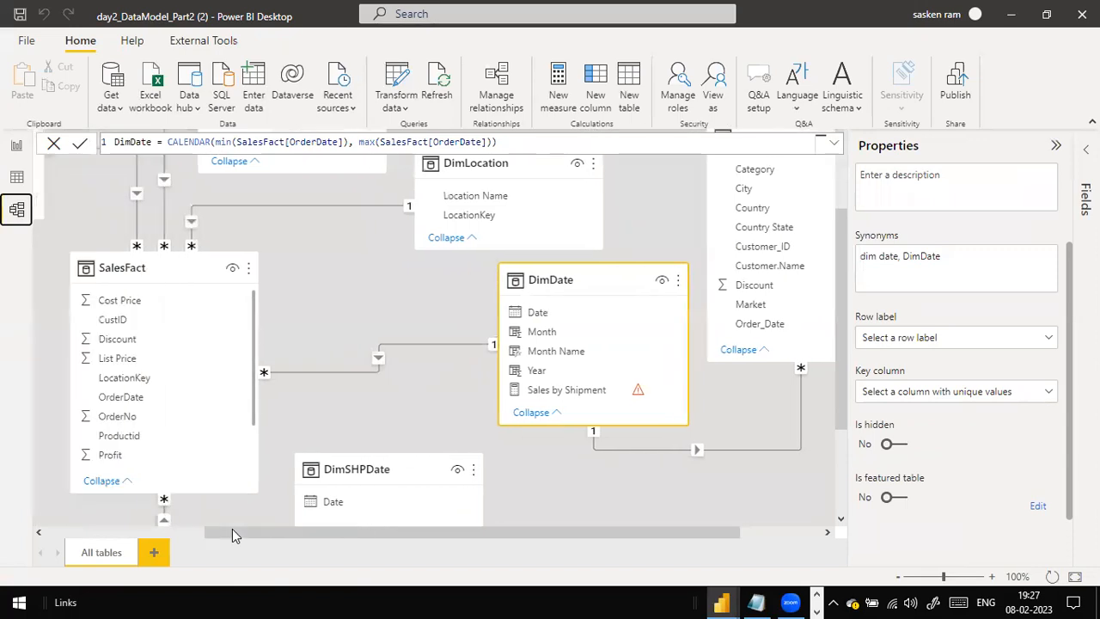
pyautogui.scroll(2, 373, 376)
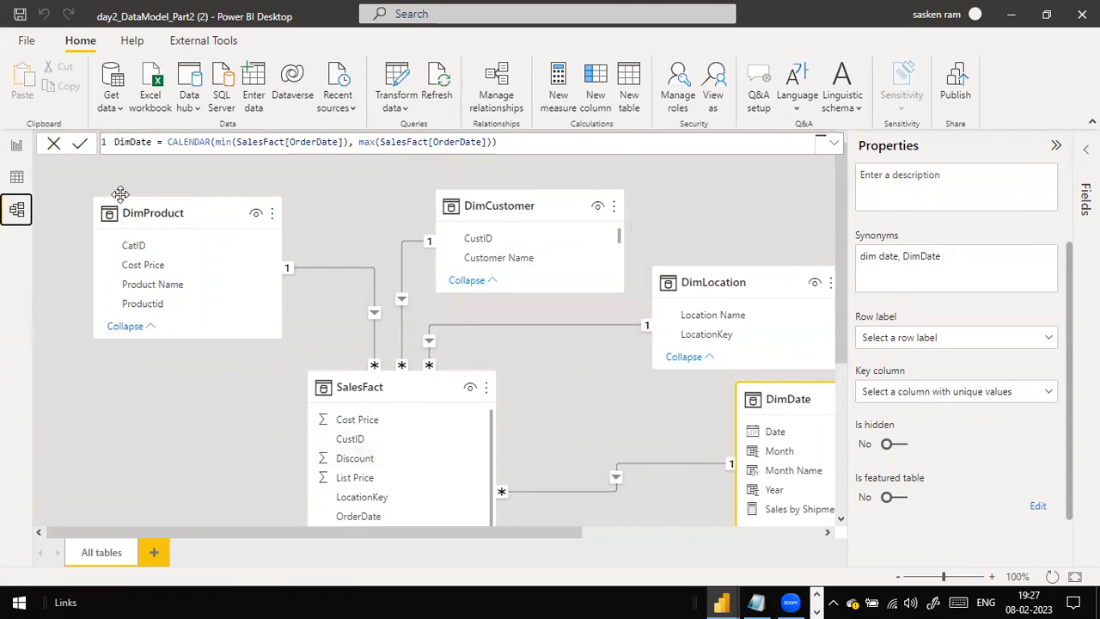
pyautogui.click(16, 149)
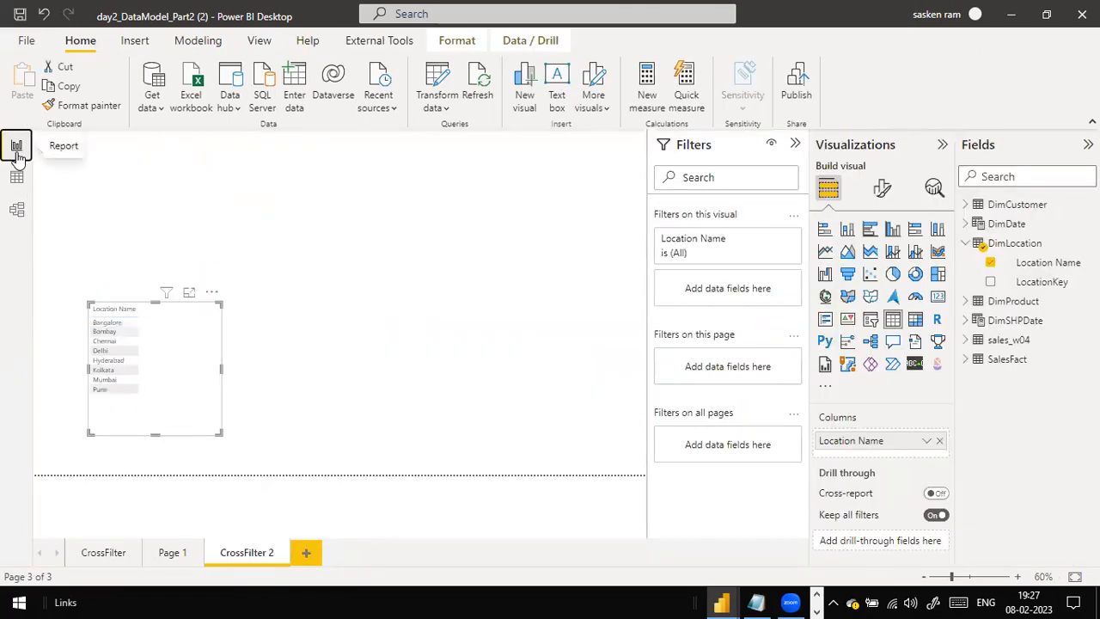
pyautogui.click(16, 176)
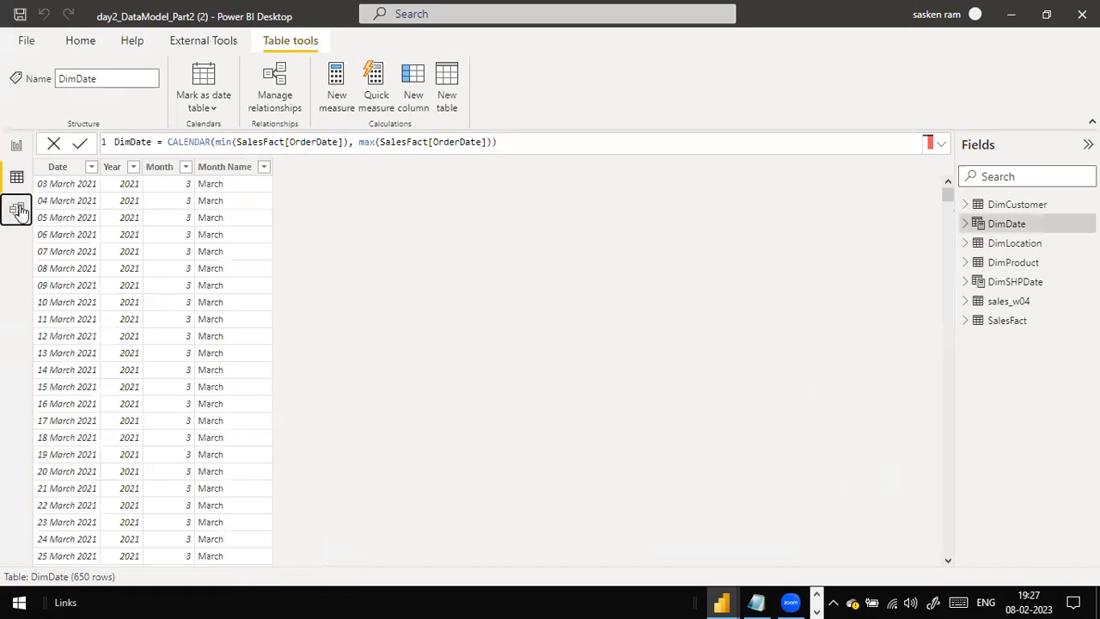
pyautogui.click(16, 209)
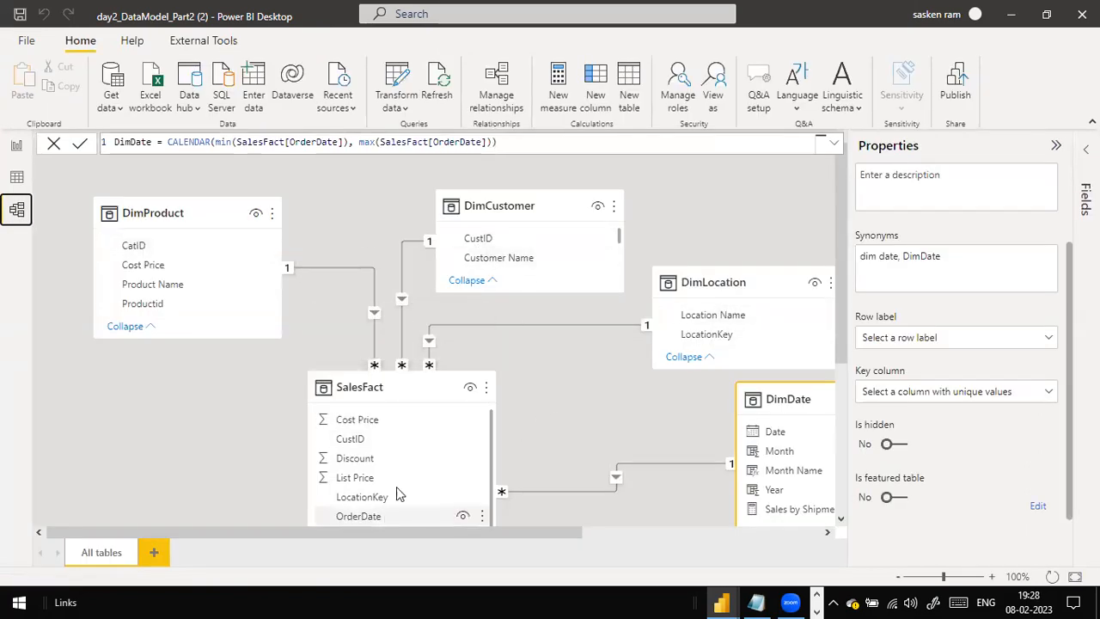
pyautogui.scroll(-3, 726, 320)
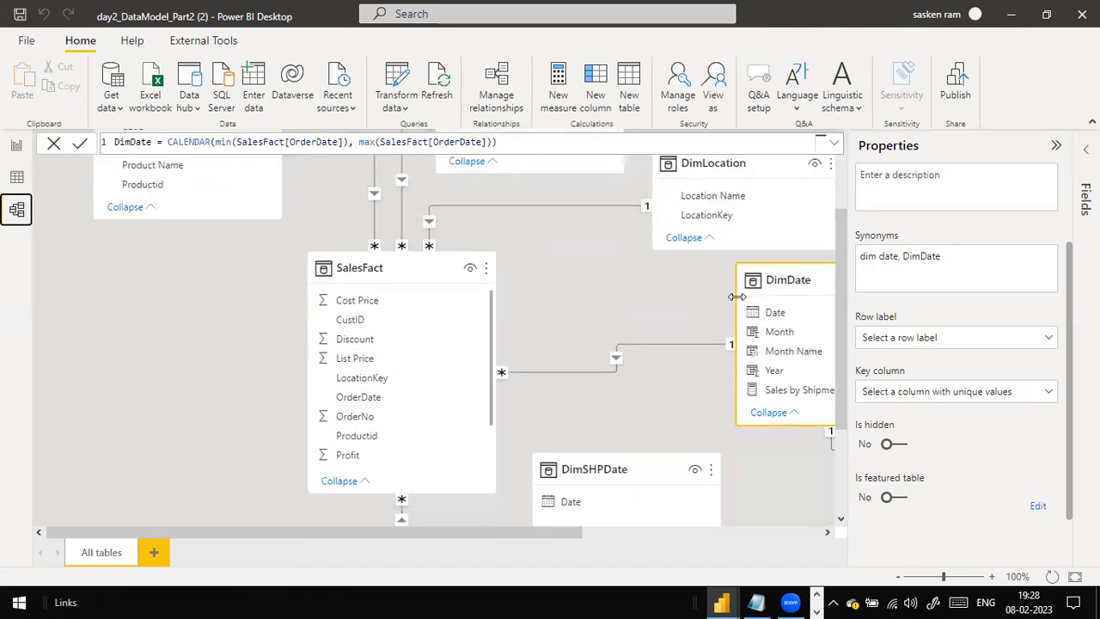
pyautogui.scroll(2, 705, 300)
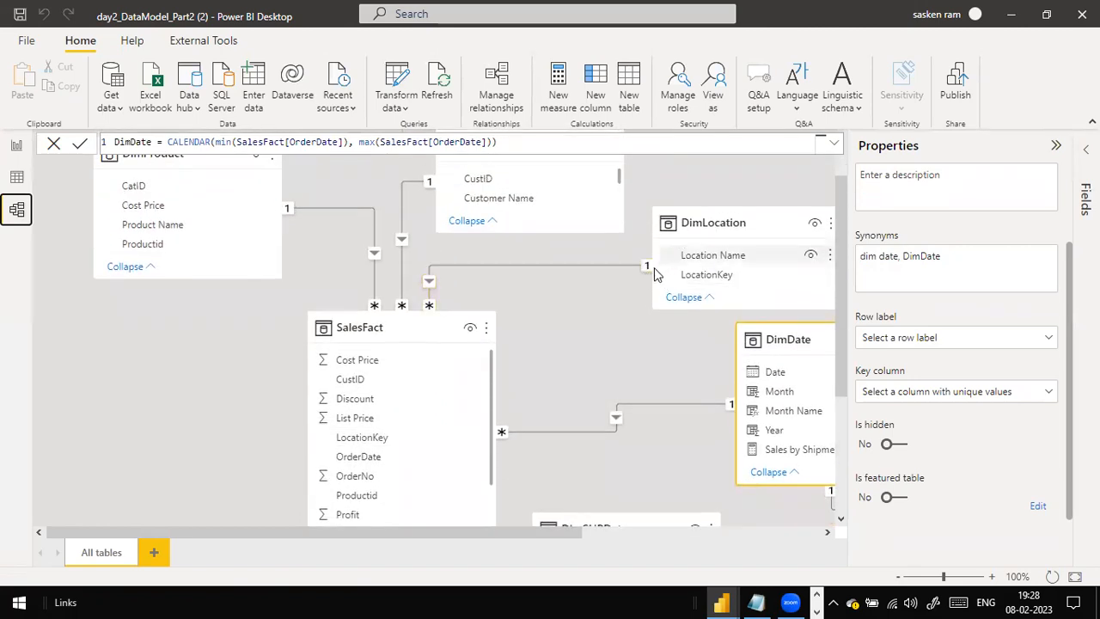
pyautogui.scroll(2, 463, 223)
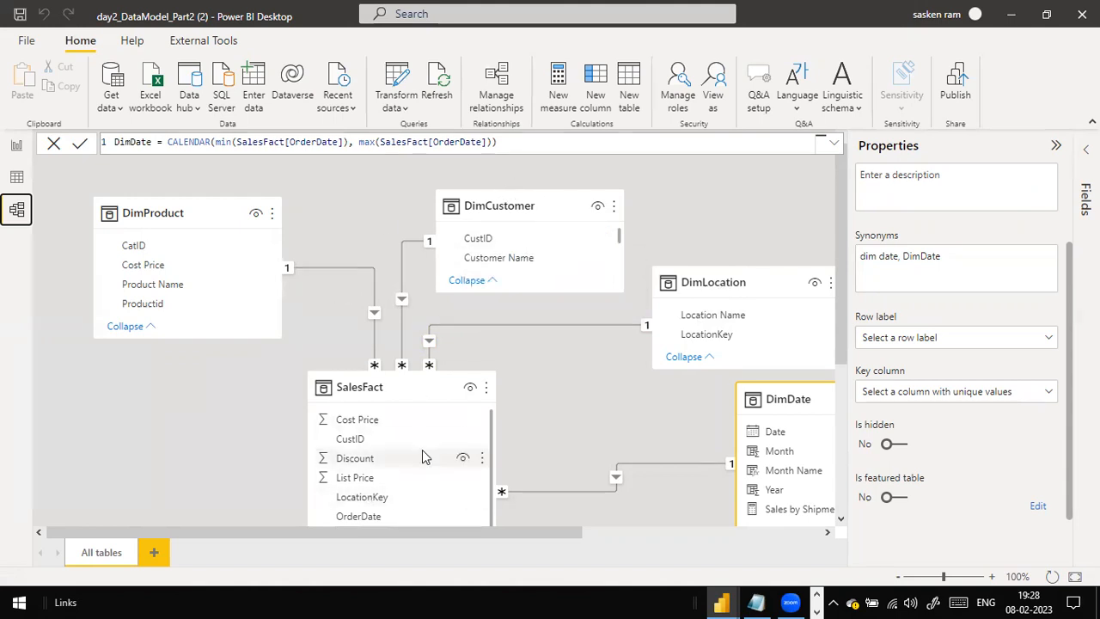
pyautogui.scroll(-3, 543, 320)
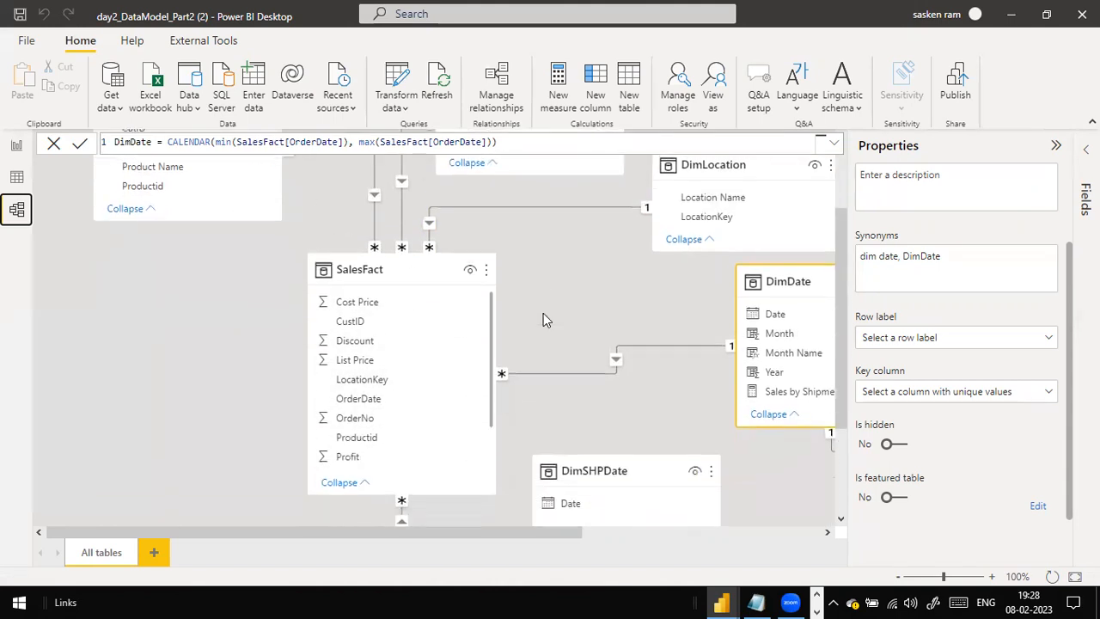
pyautogui.scroll(1, 543, 319)
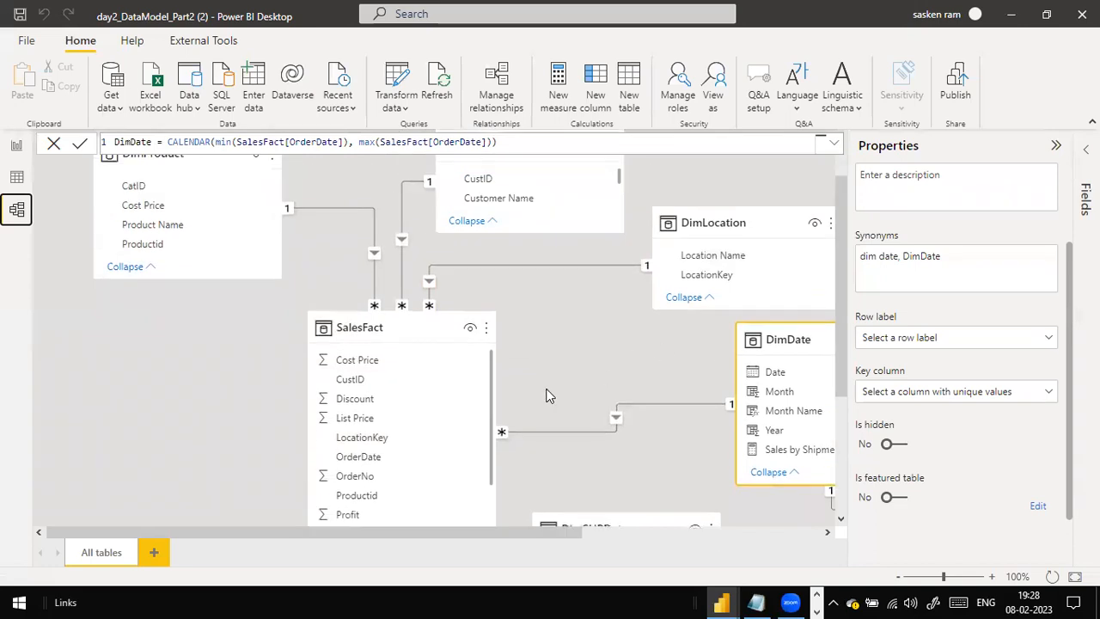
pyautogui.scroll(1, 447, 412)
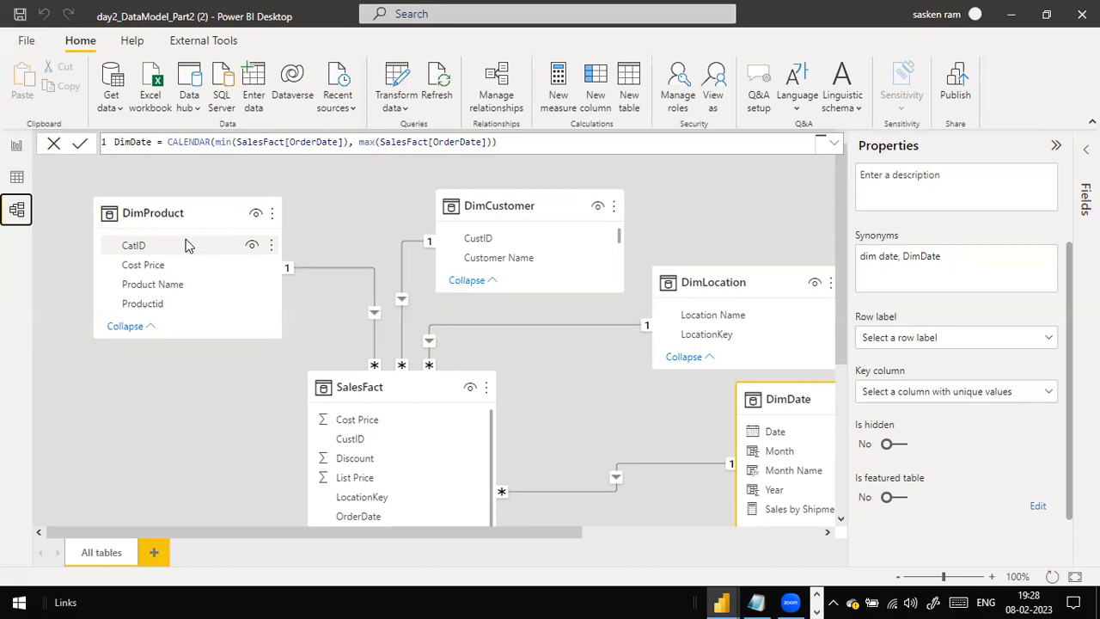
pyautogui.press('XF86AudioLowerVolume')
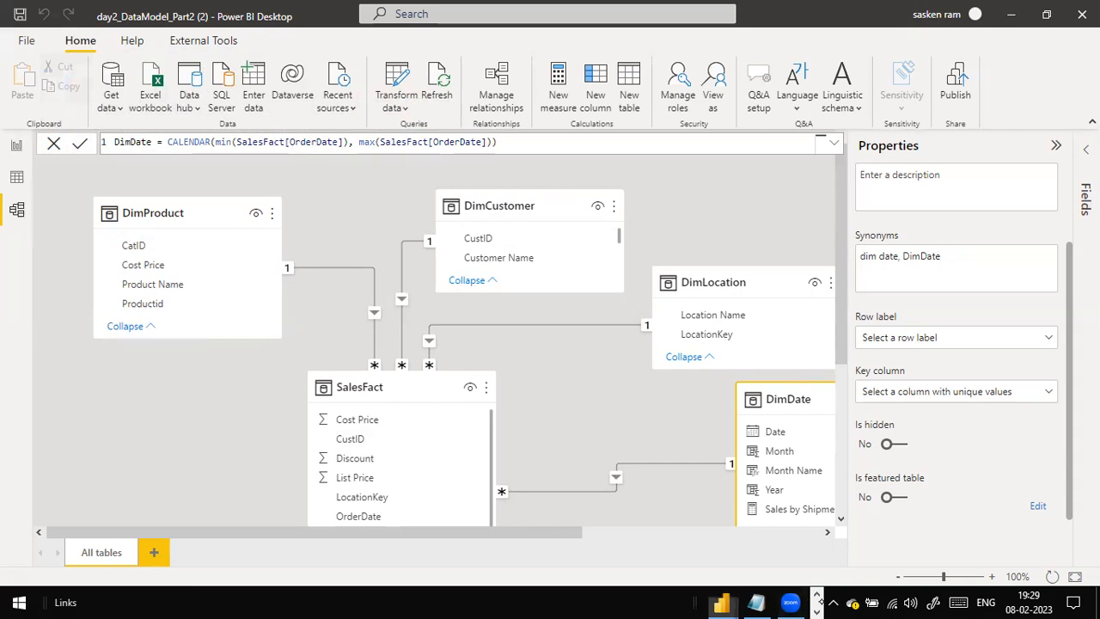
# - Launch EpicPen.exe from the desktop and switch back to Power BI Desktop
pyautogui.click(816, 595)
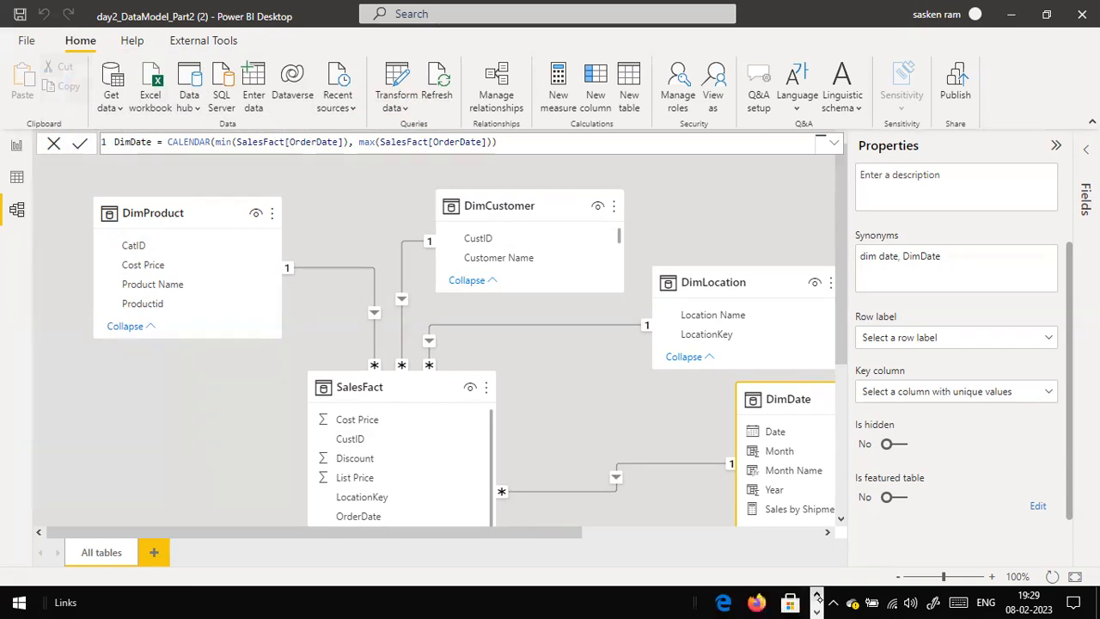
pyautogui.press('super+d')
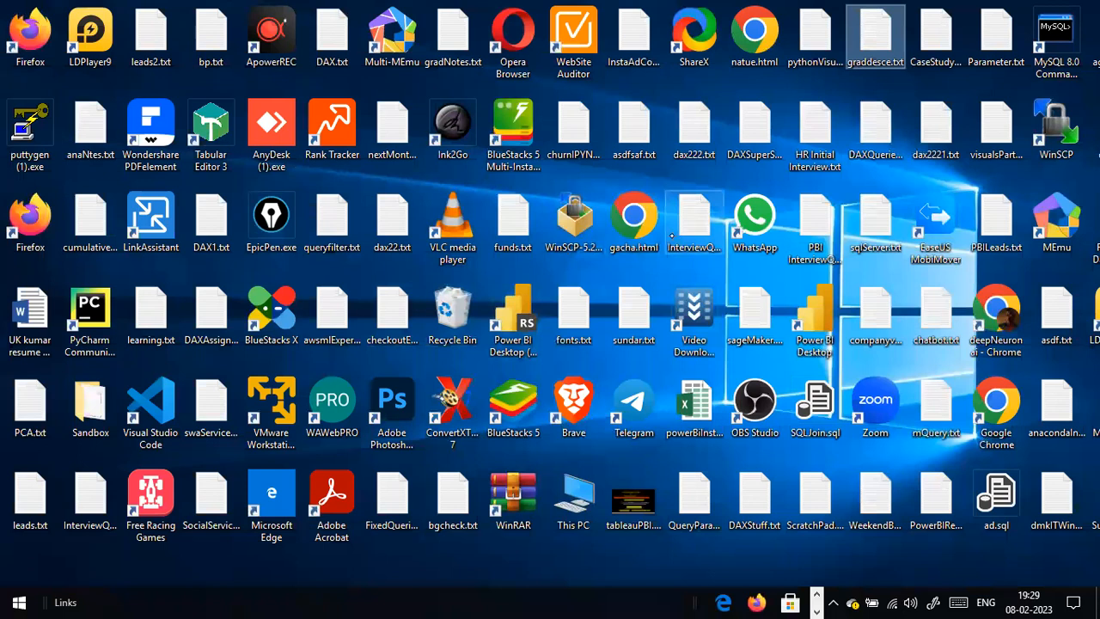
pyautogui.click(272, 222)
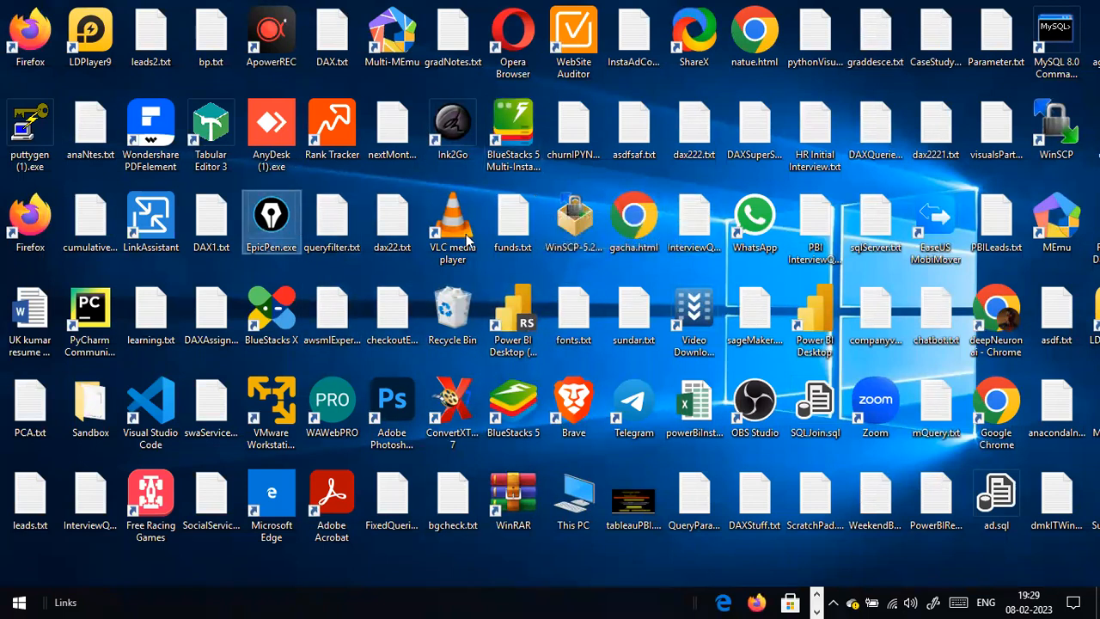
pyautogui.hotkey('alt', 'Tab')
pyautogui.hotkey('alt', 'Tab')
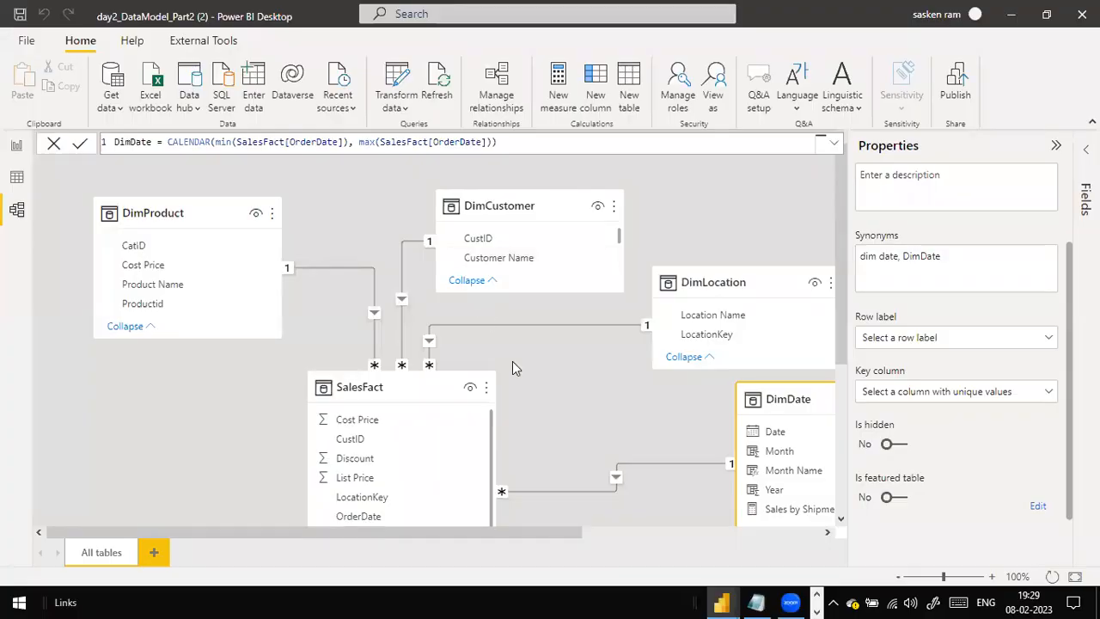
# - Return to the CrossFilter 2 page in the report view and dismiss the Turbo.net error dialog
pyautogui.scroll(-2, 514, 368)
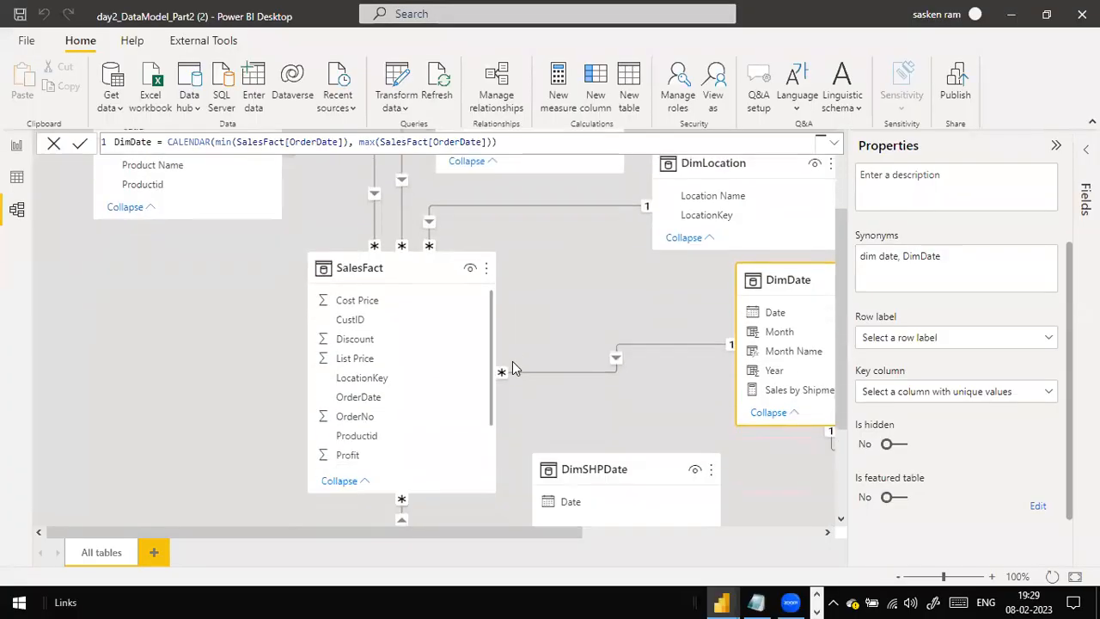
pyautogui.scroll(1, 513, 367)
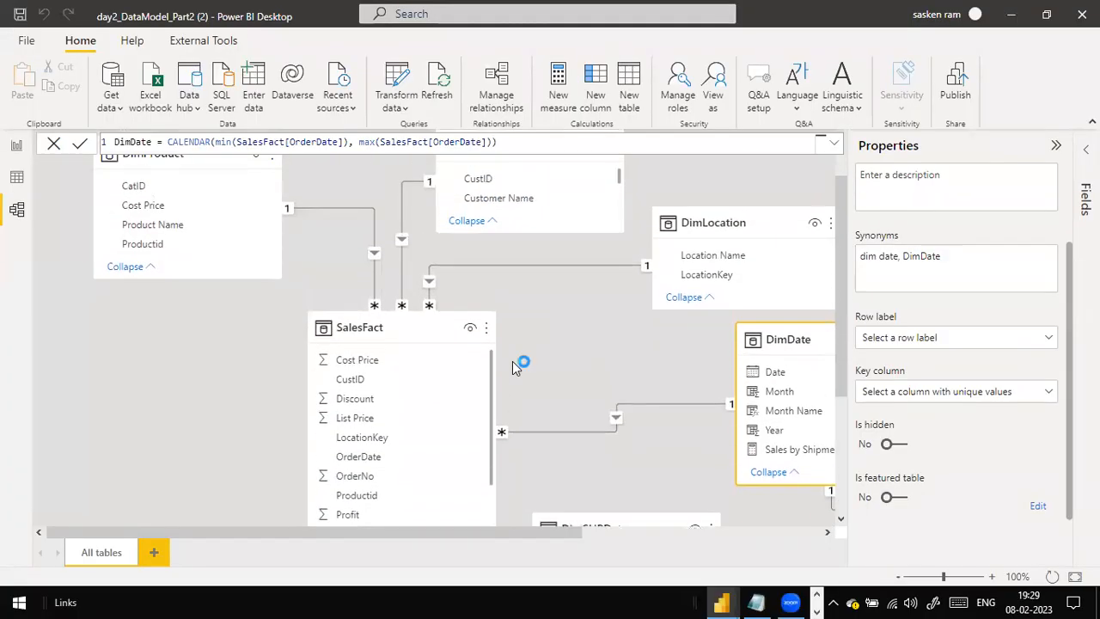
pyautogui.click(17, 146)
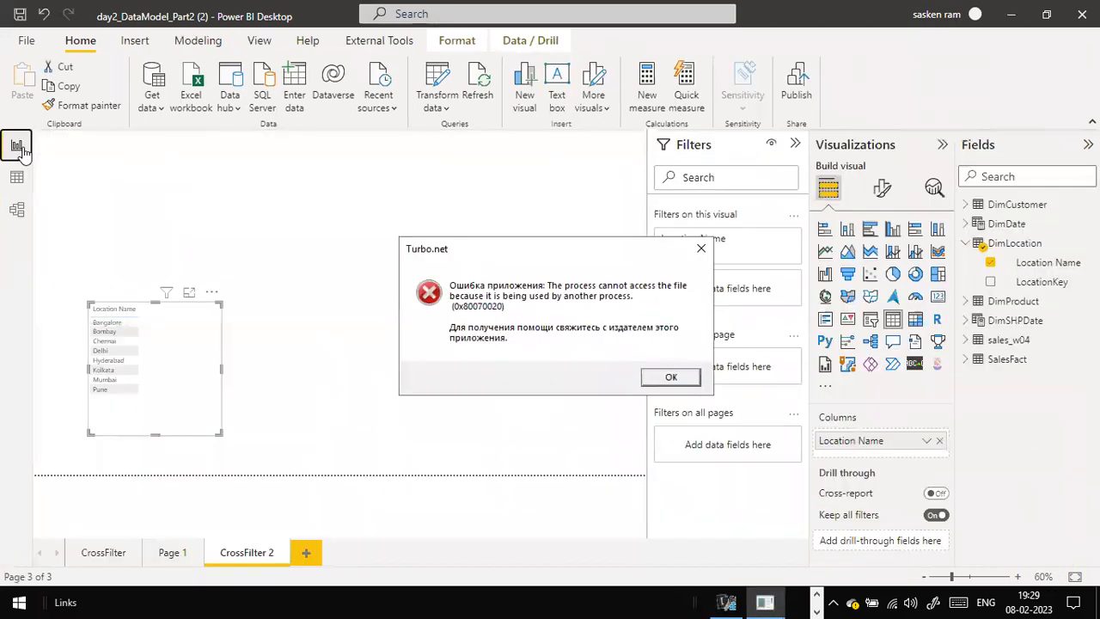
pyautogui.click(669, 376)
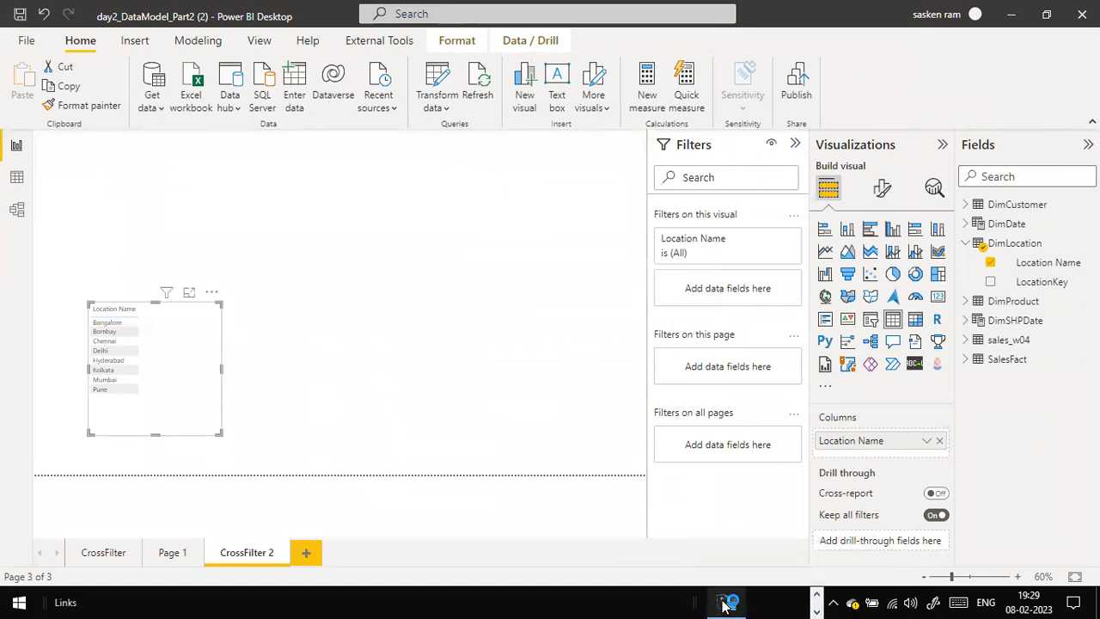
pyautogui.click(817, 593)
pyautogui.click(817, 593)
pyautogui.click(817, 595)
pyautogui.click(817, 595)
pyautogui.click(817, 611)
pyautogui.click(817, 611)
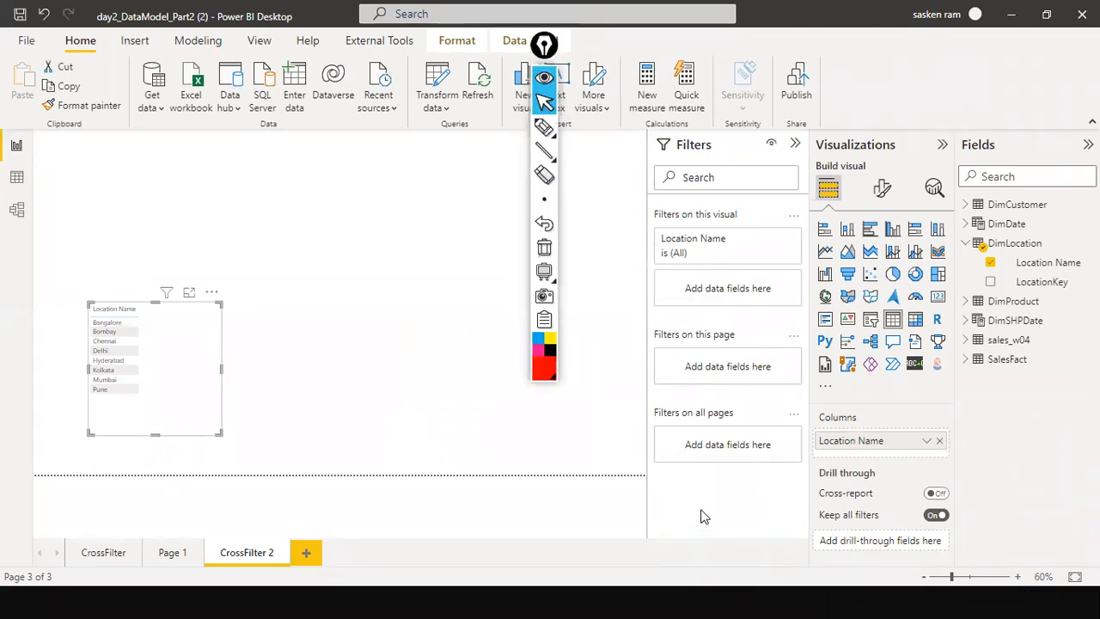
# - Ignore the Epic Pen update notice and move its toolbar to the lower-right corner of the screen
pyautogui.moveTo(553, 59); pyautogui.dragTo(889, 459)
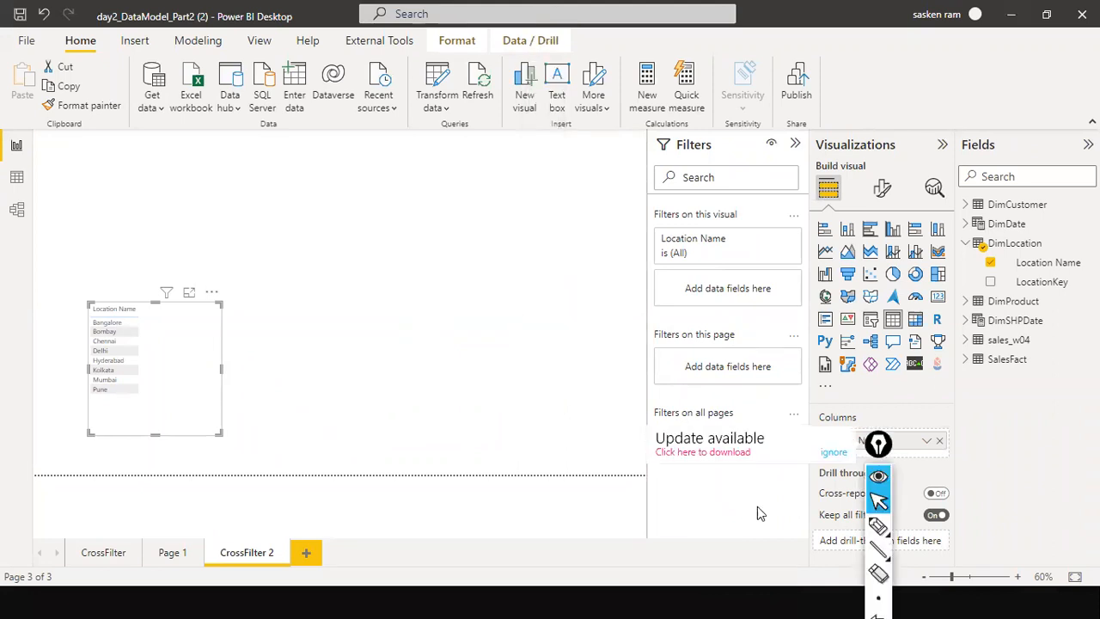
pyautogui.click(835, 455)
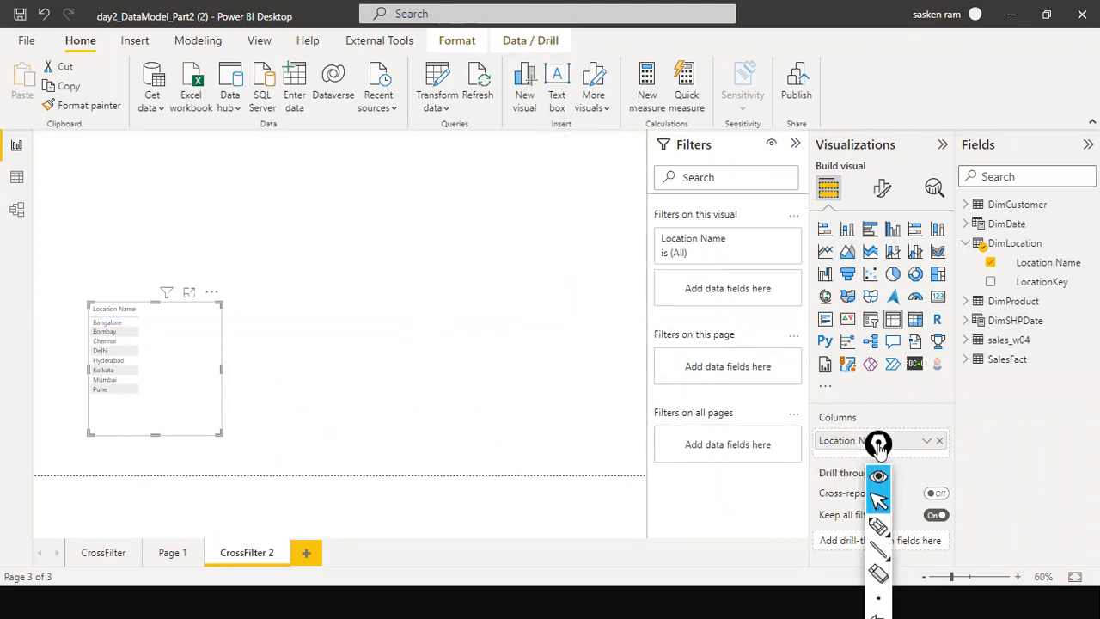
pyautogui.moveTo(879, 450); pyautogui.dragTo(1054, 542)
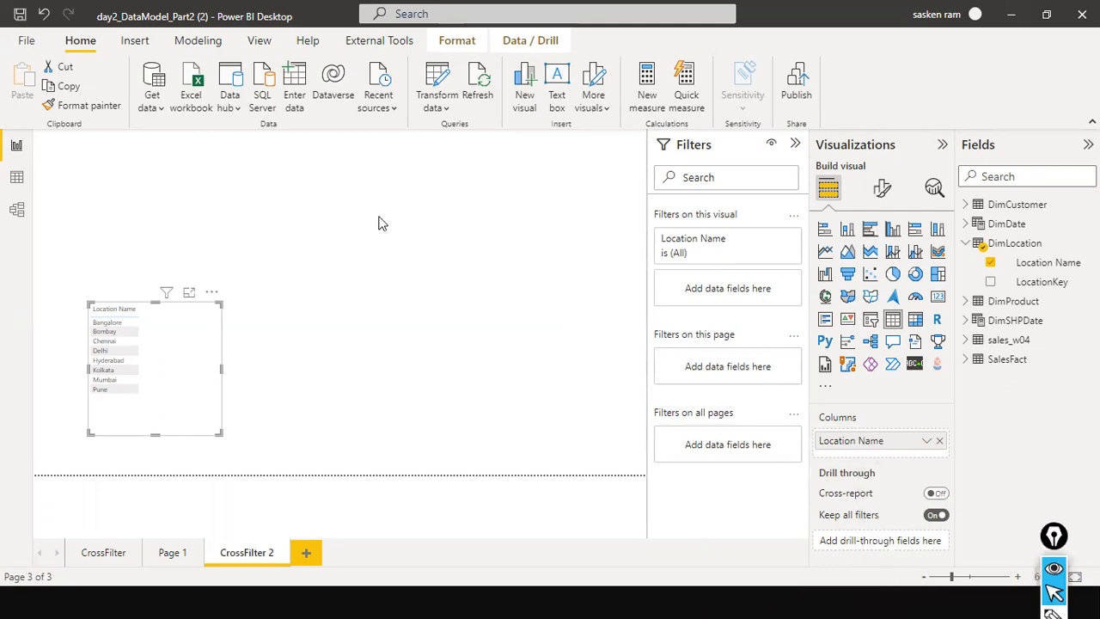
# - Switch Epic Pen to its drawing pen and back to the cursor, and display the table relationships in the model view
pyautogui.hotkey('ctrl', 'shift', '3')
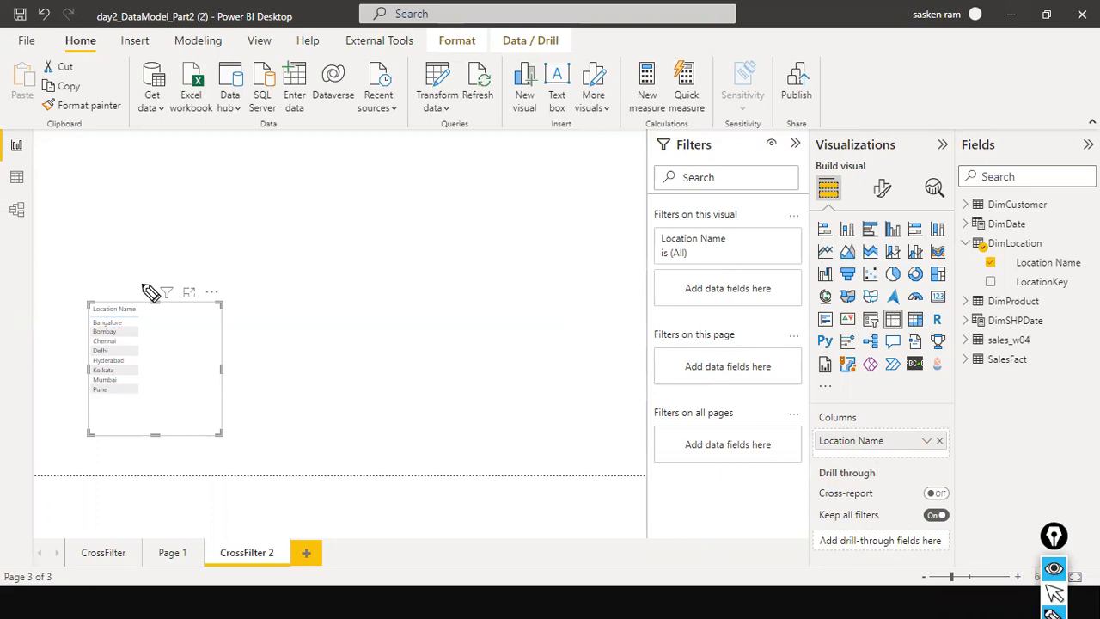
pyautogui.hotkey('ctrl', 'shift', '1')
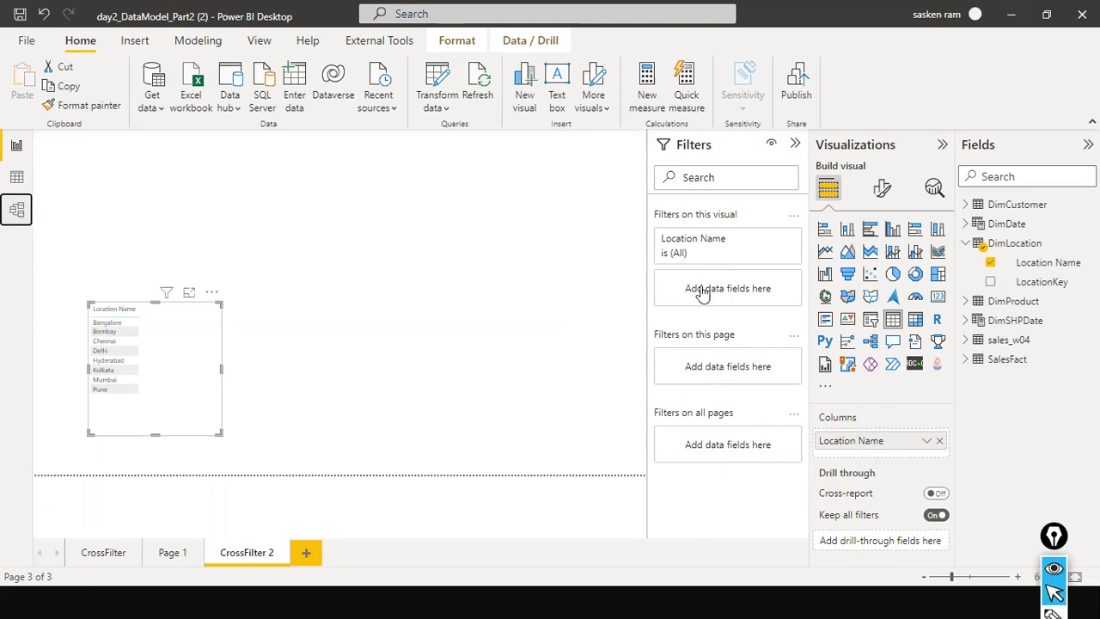
pyautogui.click(17, 211)
pyautogui.scroll(1, 600, 475)
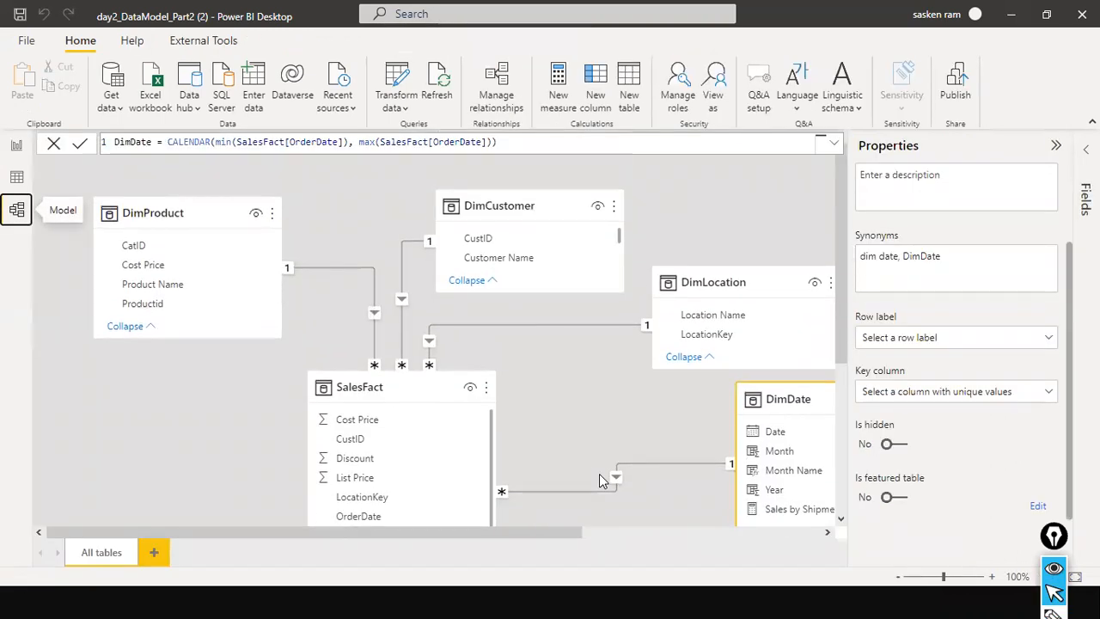
# - Draw red arrows from the DimLocation and DimCustomer tables to DimProduct in the relationship diagram, and return to cursor mode
pyautogui.hotkey('ctrl', 'shift', '3')
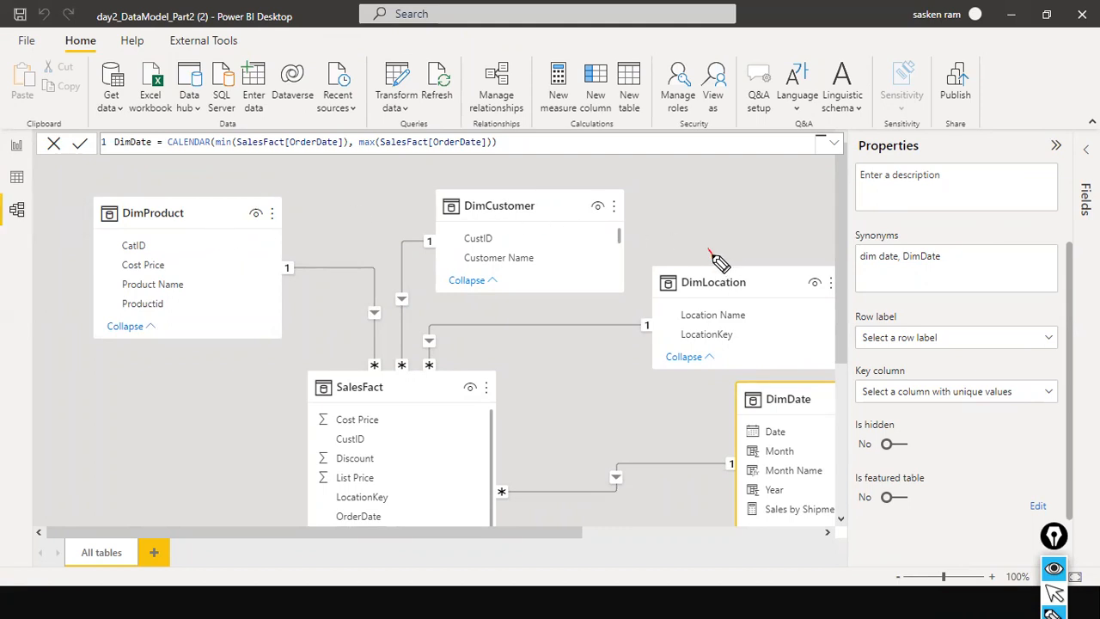
pyautogui.moveTo(711, 254)
pyautogui.mouseDown()
pyautogui.moveTo(579, 166)
pyautogui.moveTo(309, 255)
pyautogui.moveTo(324, 245)
pyautogui.mouseUp()
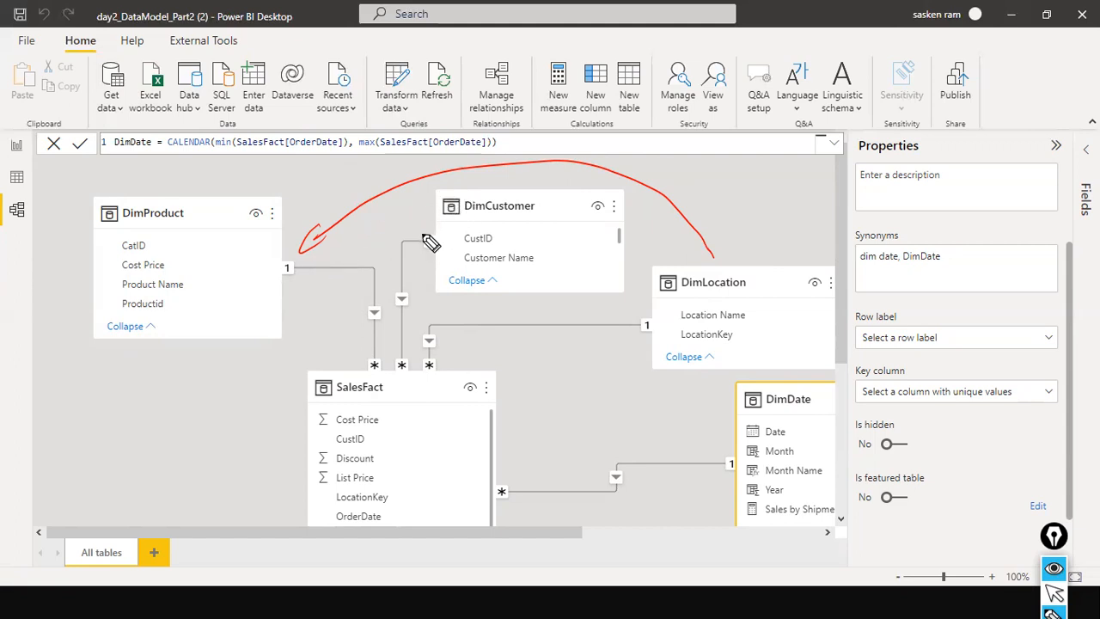
pyautogui.moveTo(430, 217)
pyautogui.mouseDown()
pyautogui.moveTo(336, 240)
pyautogui.moveTo(348, 259)
pyautogui.mouseUp()
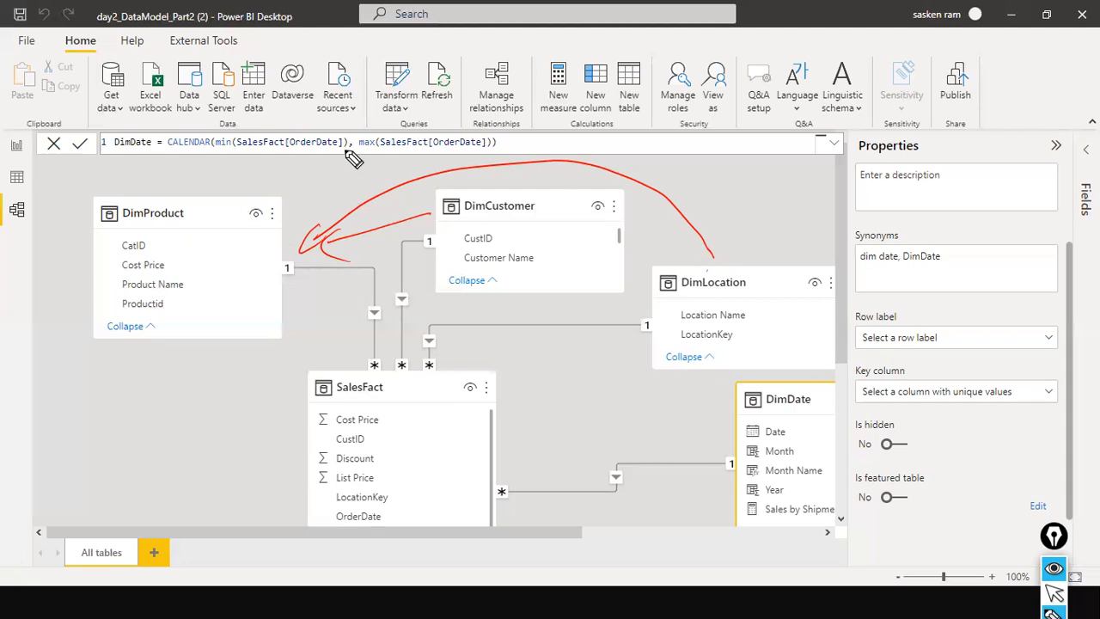
pyautogui.hotkey('ctrl', 'shift', '2')
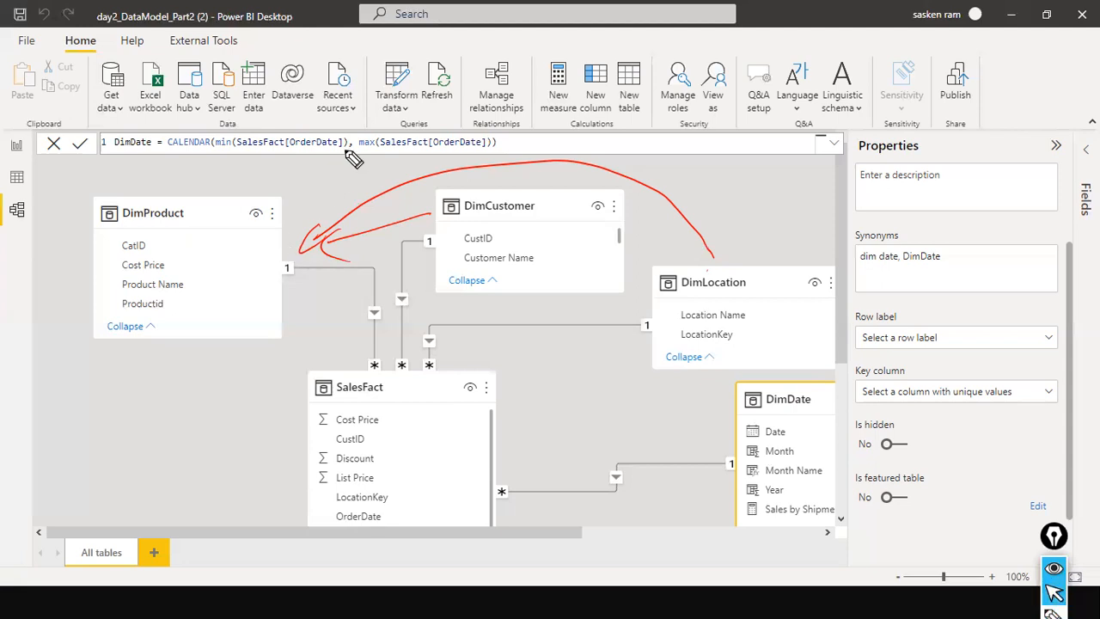
# - Replace Location Name with Customer Name from DimCustomer in the table on the CrossFilter 2 page
pyautogui.click(17, 145)
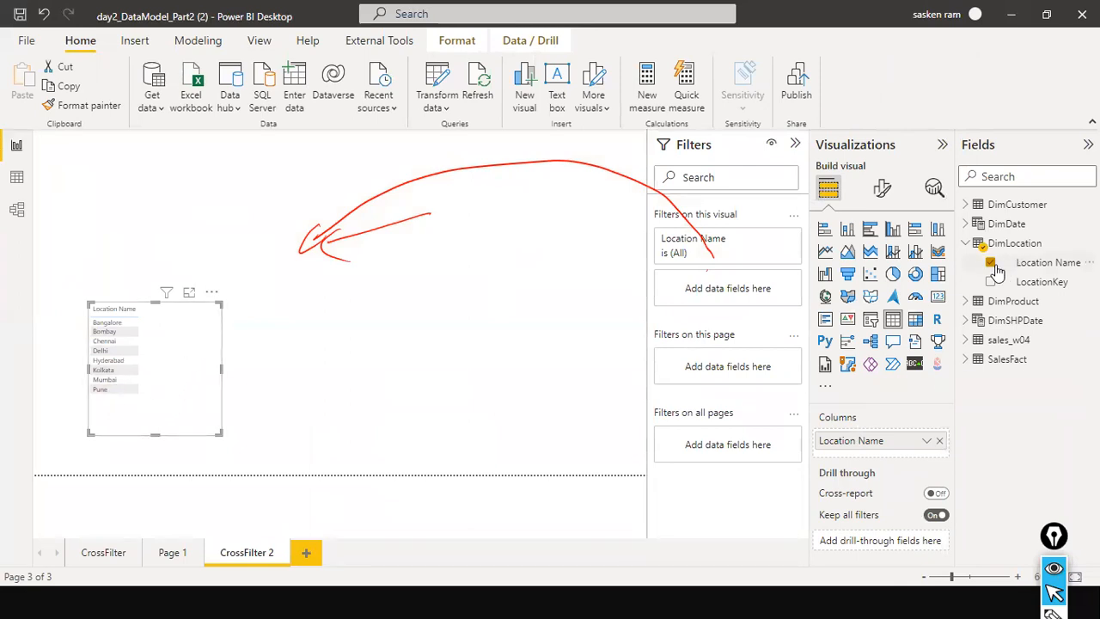
pyautogui.click(964, 207)
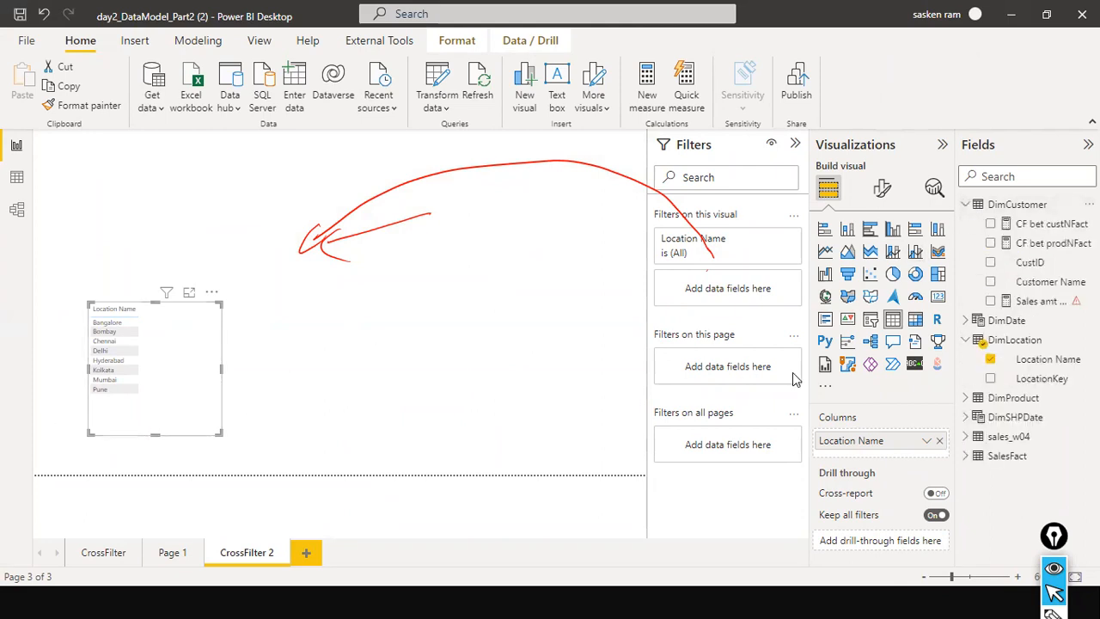
pyautogui.click(939, 441)
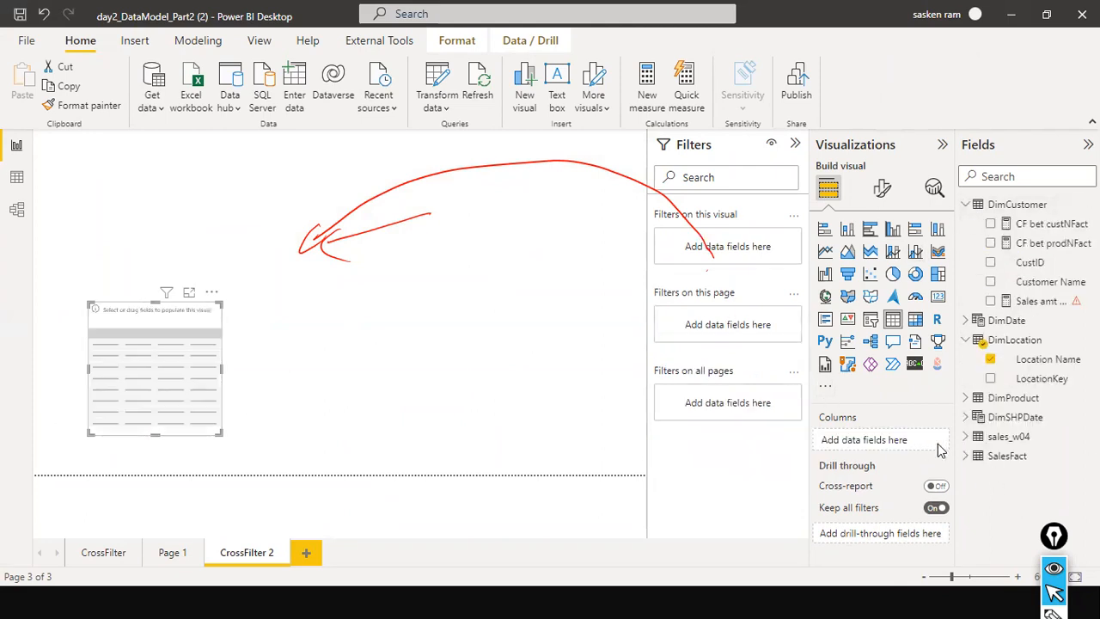
pyautogui.moveTo(1031, 281); pyautogui.dragTo(142, 339)
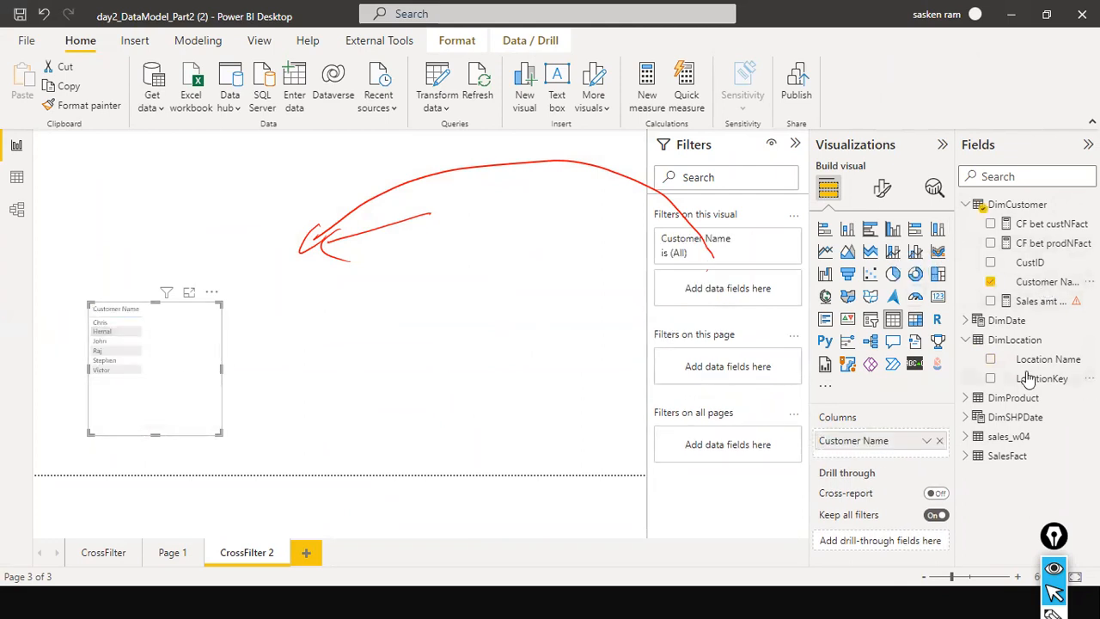
# - Add Productid from DimProduct to the Customer Name table and summarize it by Count
pyautogui.click(966, 398)
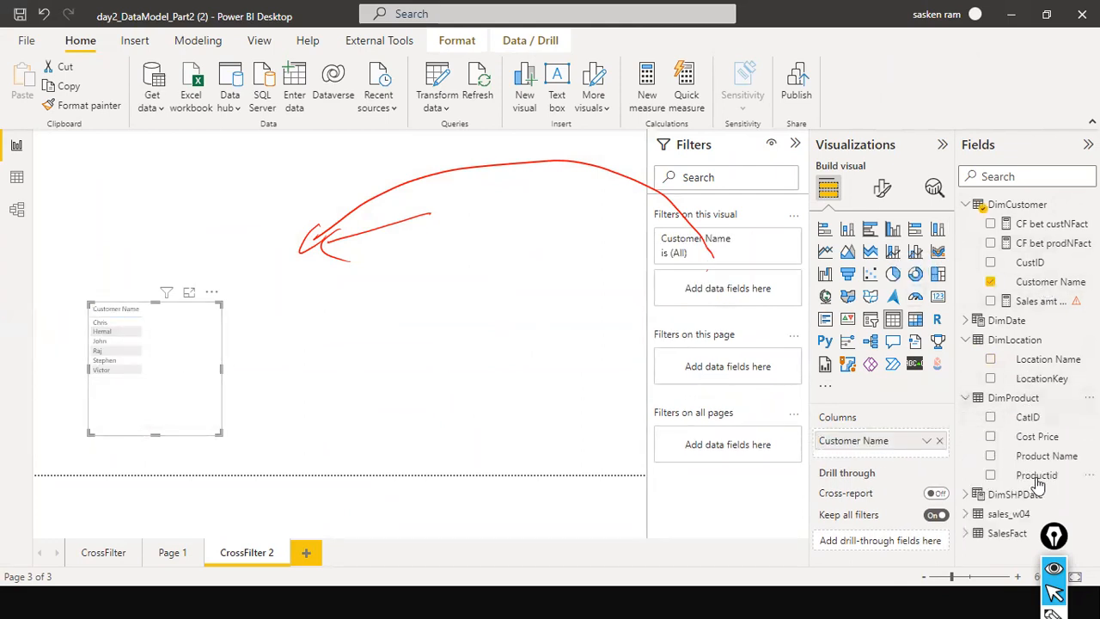
pyautogui.moveTo(1039, 477); pyautogui.dragTo(206, 329)
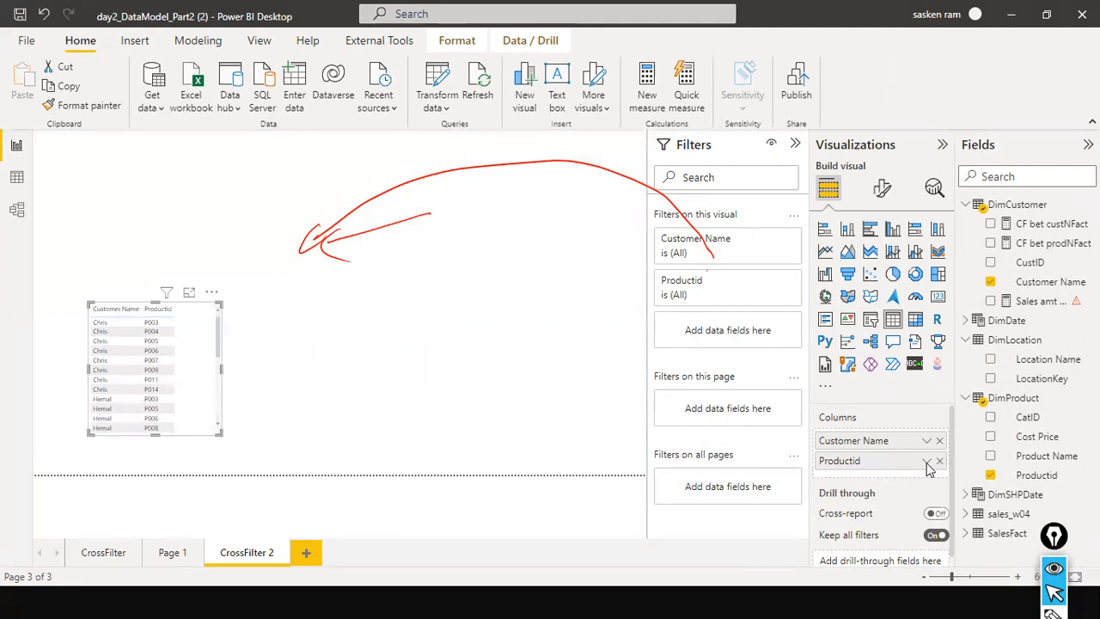
pyautogui.click(927, 464)
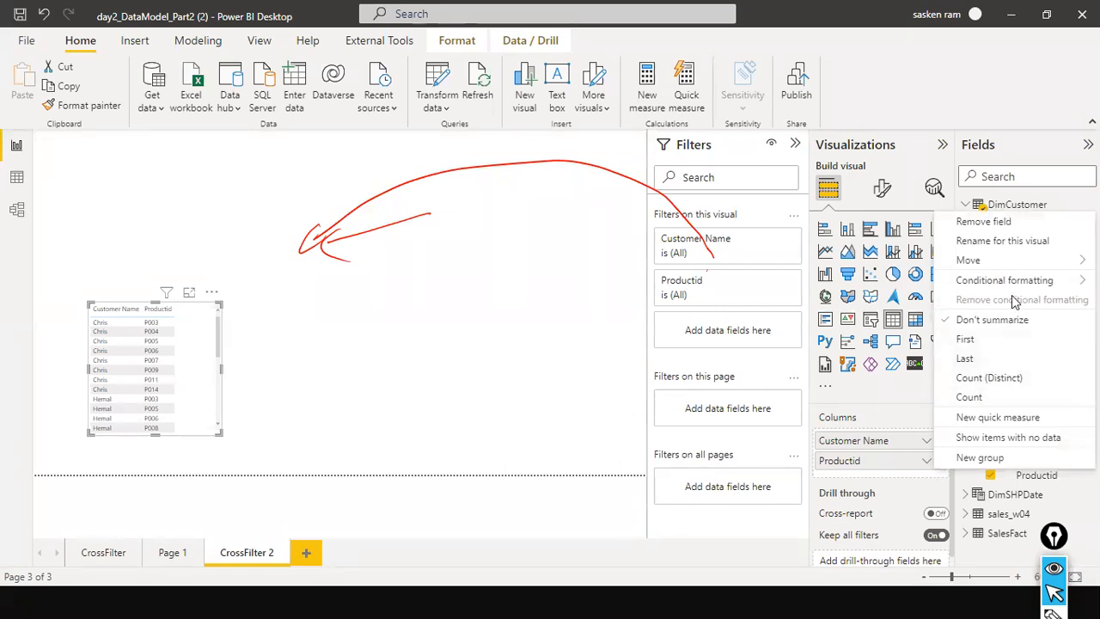
pyautogui.click(969, 397)
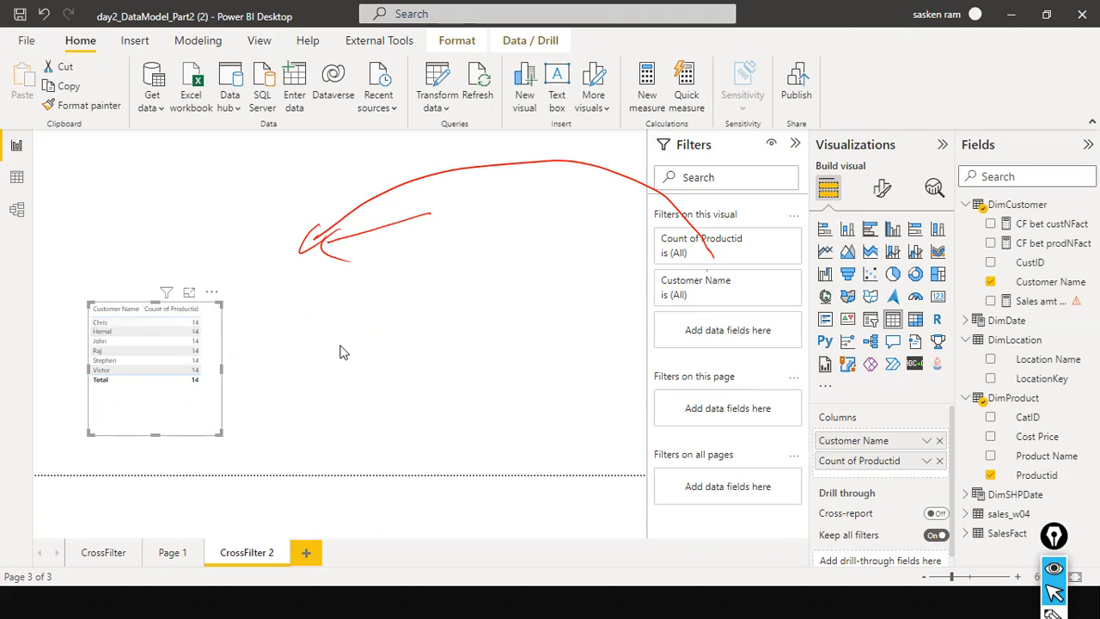
# - Draw red arrows from the Customer Name and Productid fields to their columns in the table, and return to cursor mode
pyautogui.hotkey('ctrl', 'shift', '3')
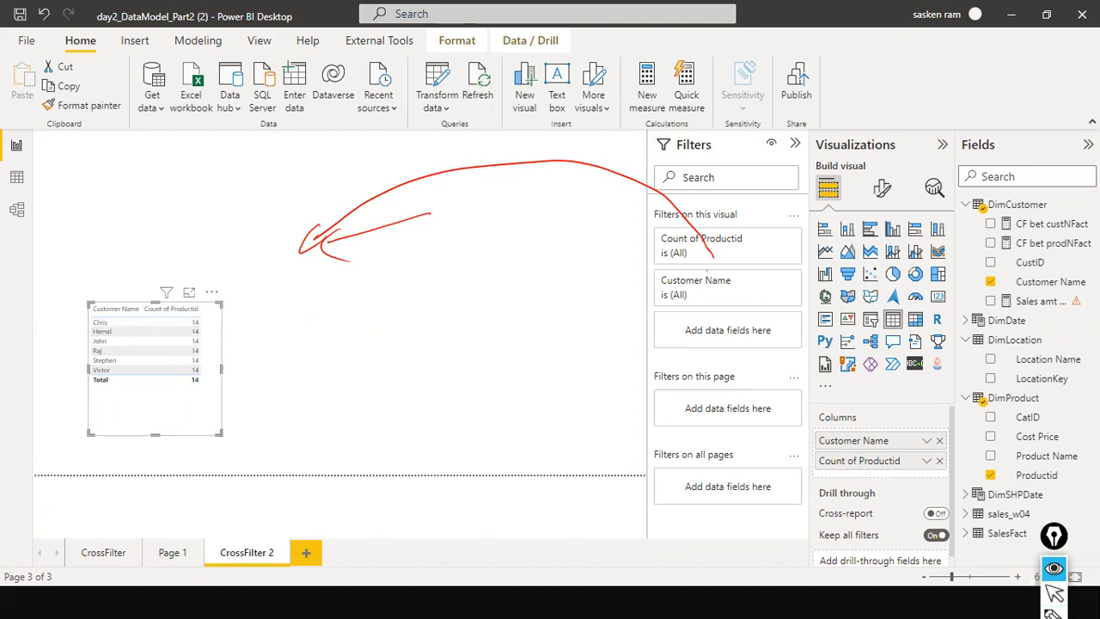
pyautogui.moveTo(999, 287)
pyautogui.mouseDown()
pyautogui.moveTo(257, 287)
pyautogui.moveTo(110, 308)
pyautogui.mouseUp()
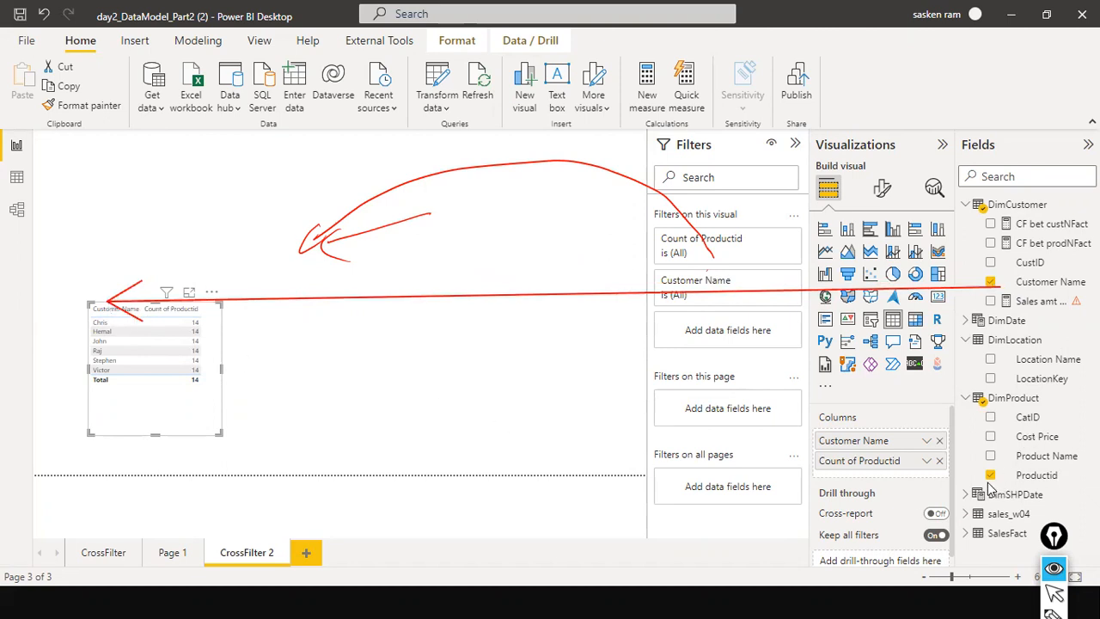
pyautogui.moveTo(988, 476); pyautogui.dragTo(217, 342)
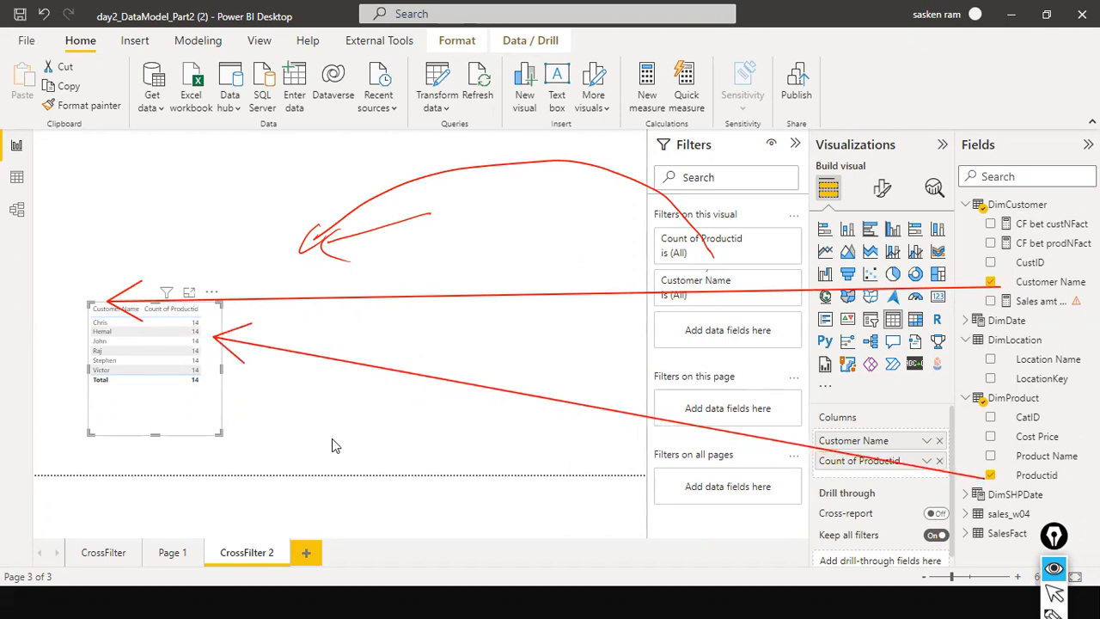
pyautogui.hotkey('ctrl', 'shift', '2')
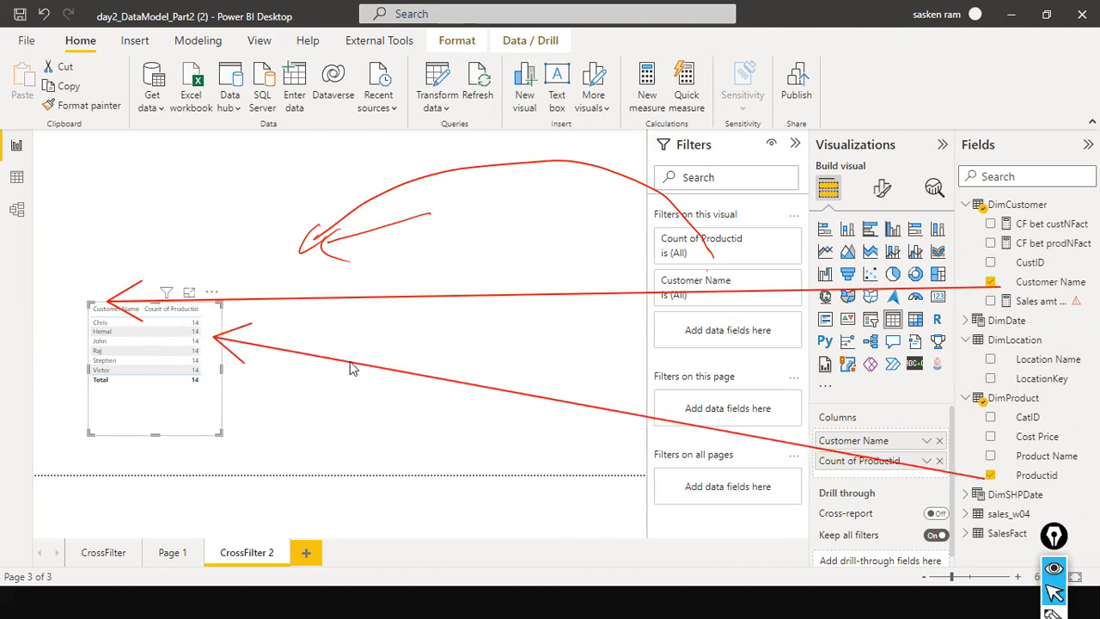
# - Check which summarization is applied to the Productid column of the table, leaving it unchanged
pyautogui.click(927, 464)
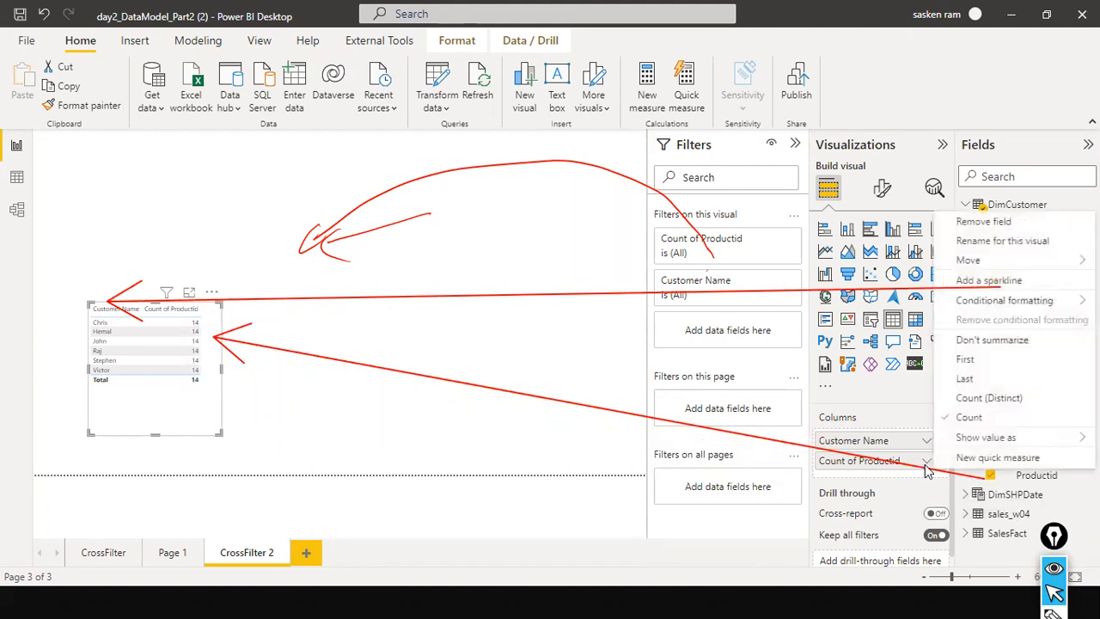
pyautogui.click(527, 263)
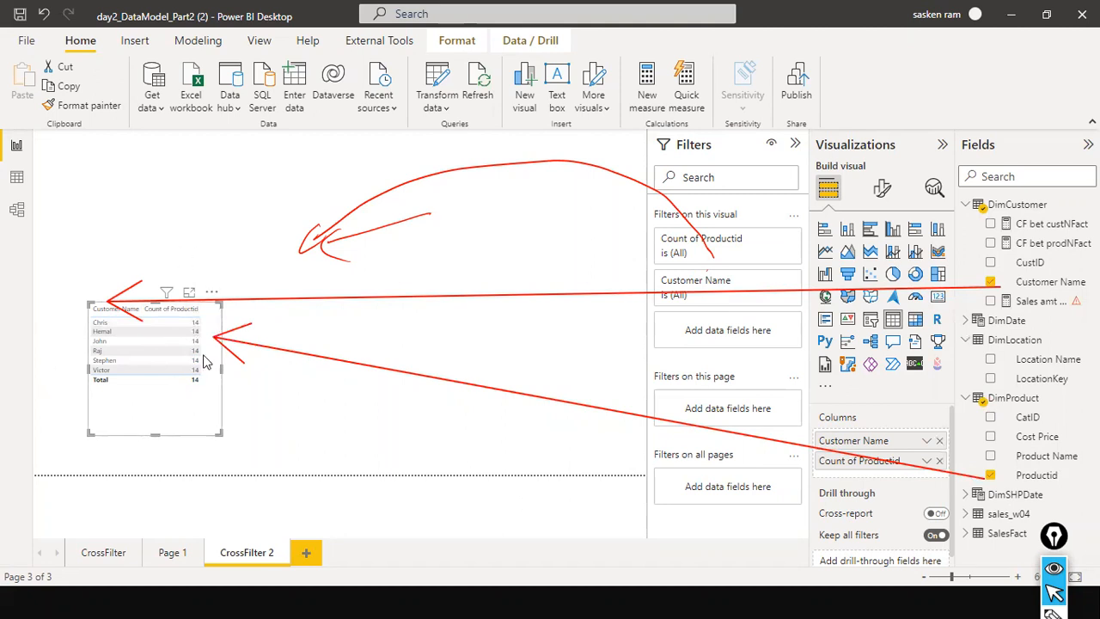
pyautogui.click(926, 461)
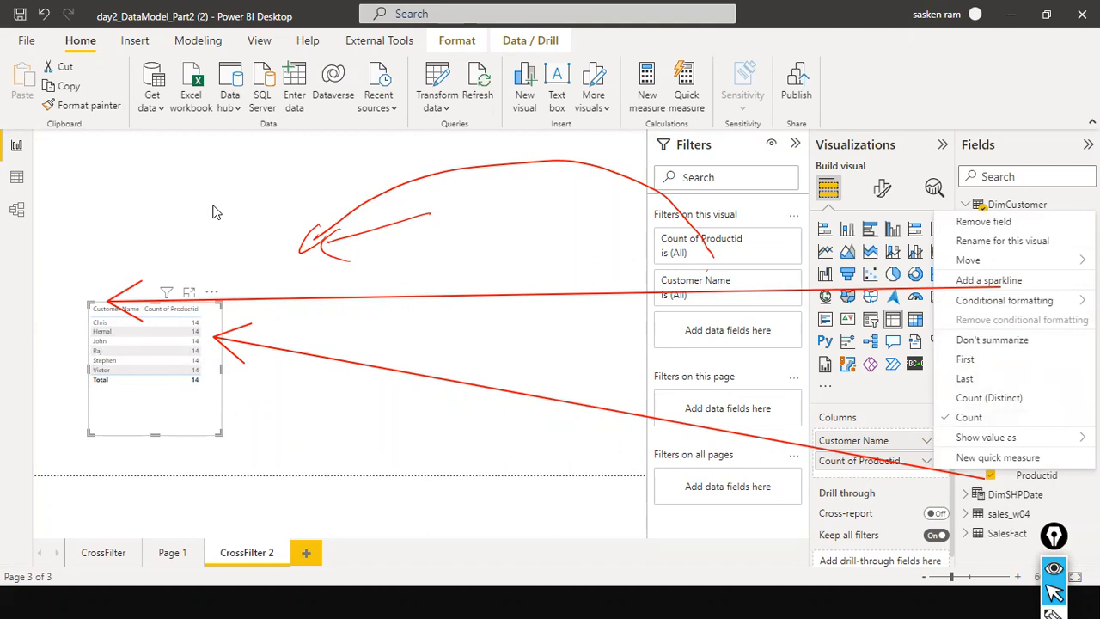
pyautogui.click(255, 379)
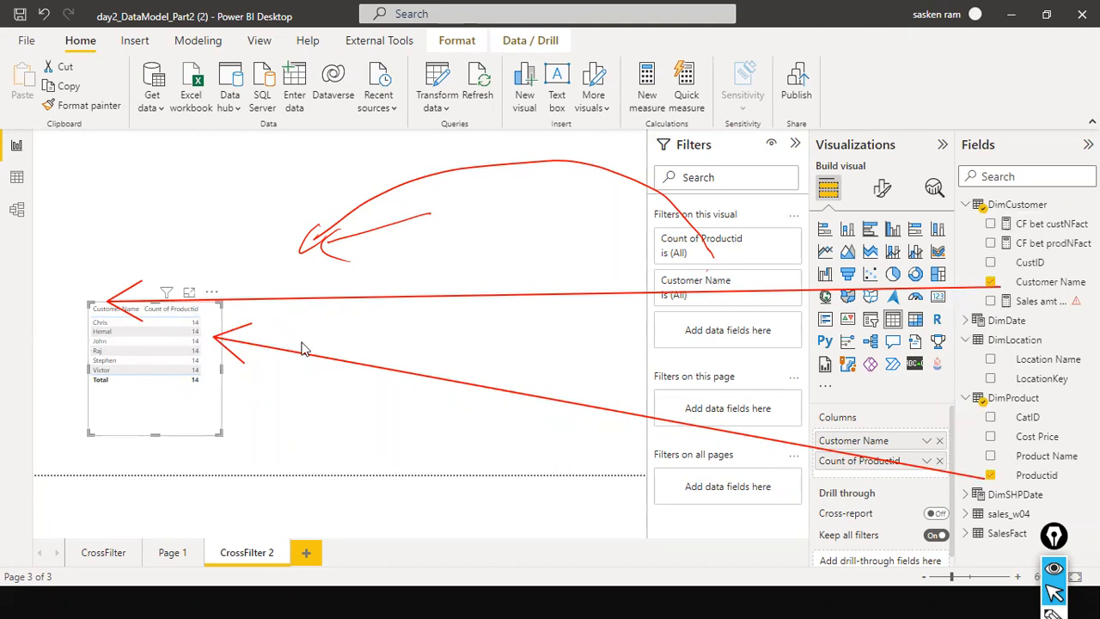
# - In the model view, clear the screen annotations and draw a red arrow from DimCustomer to DimProduct
pyautogui.click(16, 208)
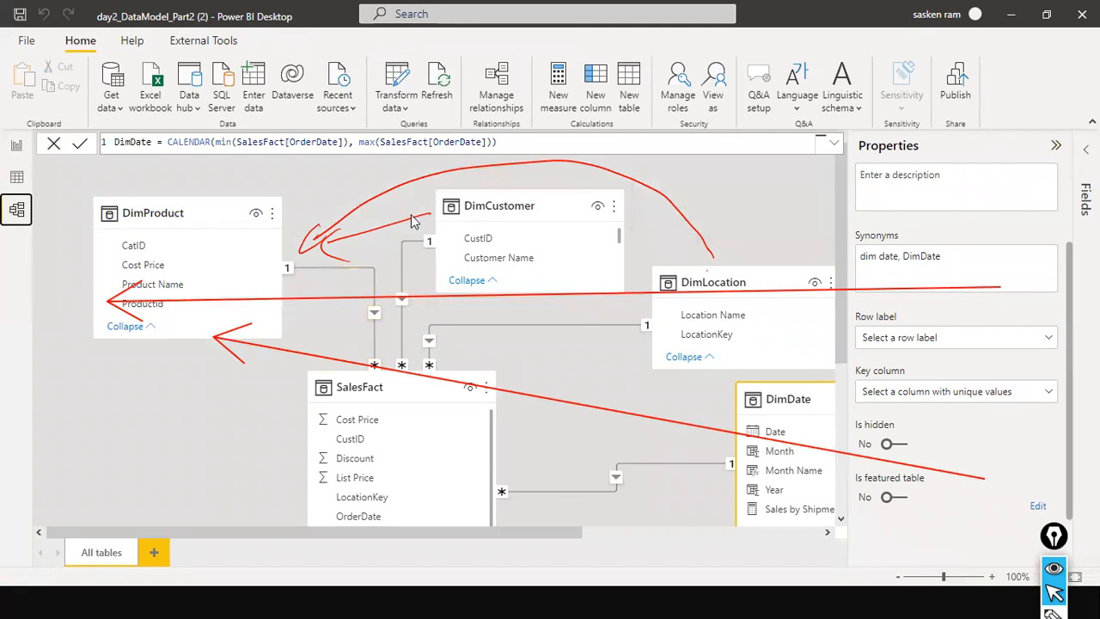
pyautogui.hotkey('ctrl', 'shift', '7')
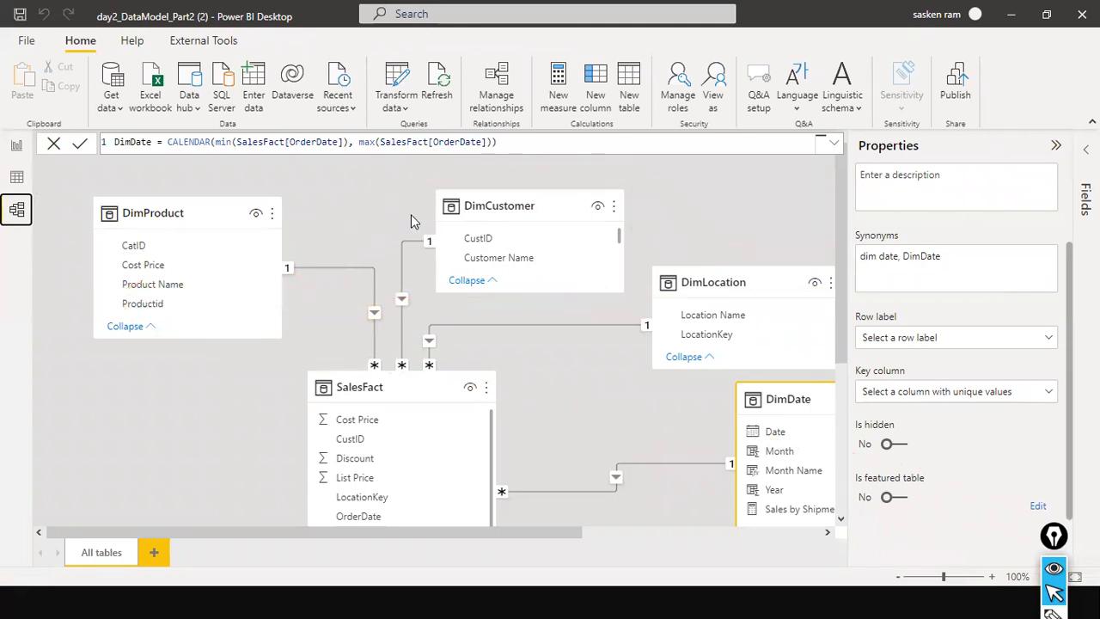
pyautogui.hotkey('ctrl', 'shift', '3')
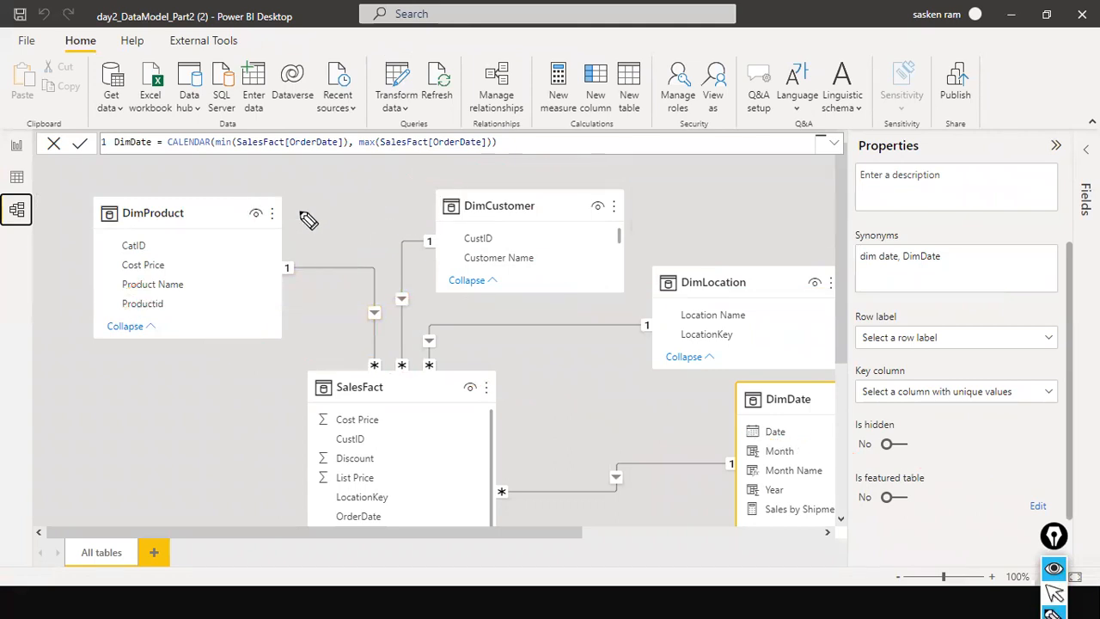
pyautogui.moveTo(448, 260)
pyautogui.mouseDown()
pyautogui.moveTo(267, 269)
pyautogui.moveTo(293, 278)
pyautogui.mouseUp()
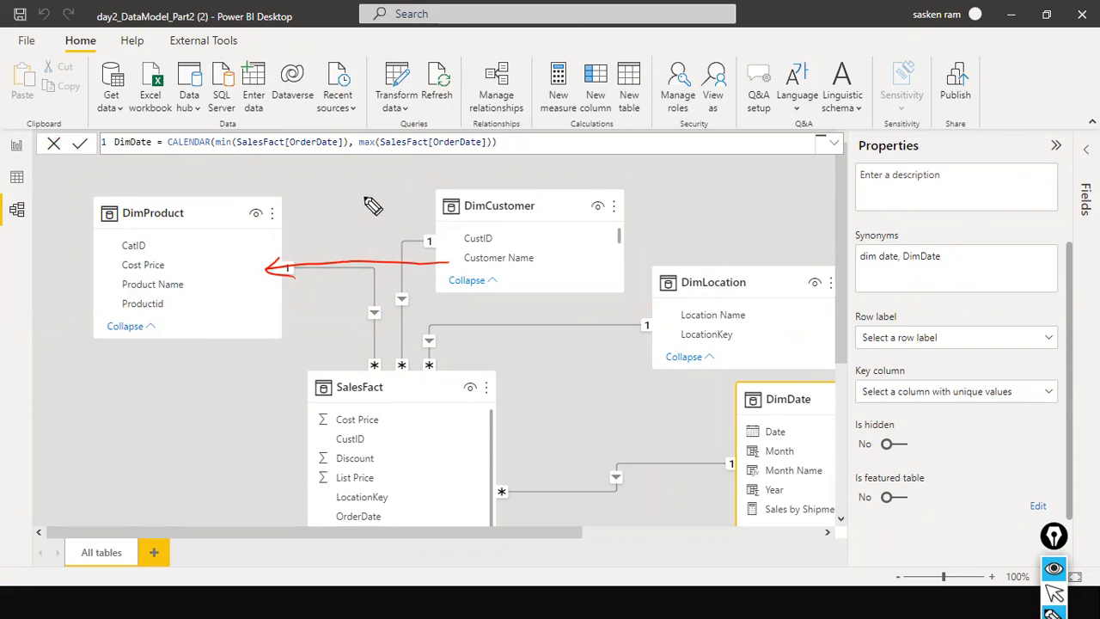
pyautogui.hotkey('ctrl', 'shift', '2')
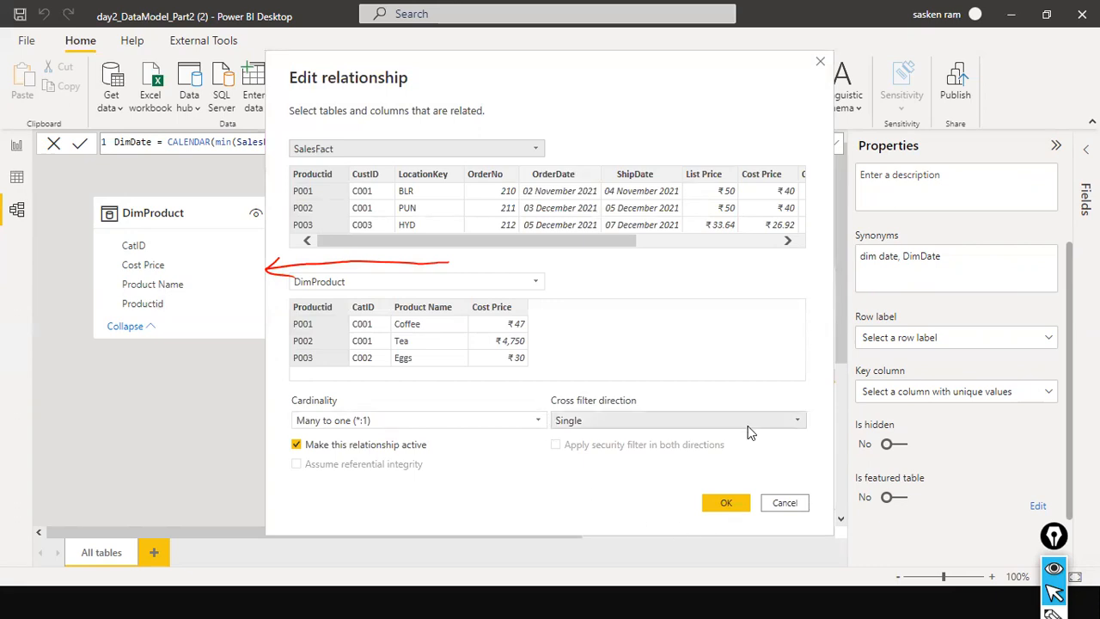
# - Set the cross filter direction of the SalesFact–DimProduct relationship to Both
pyautogui.click(655, 419)
pyautogui.click(622, 458)
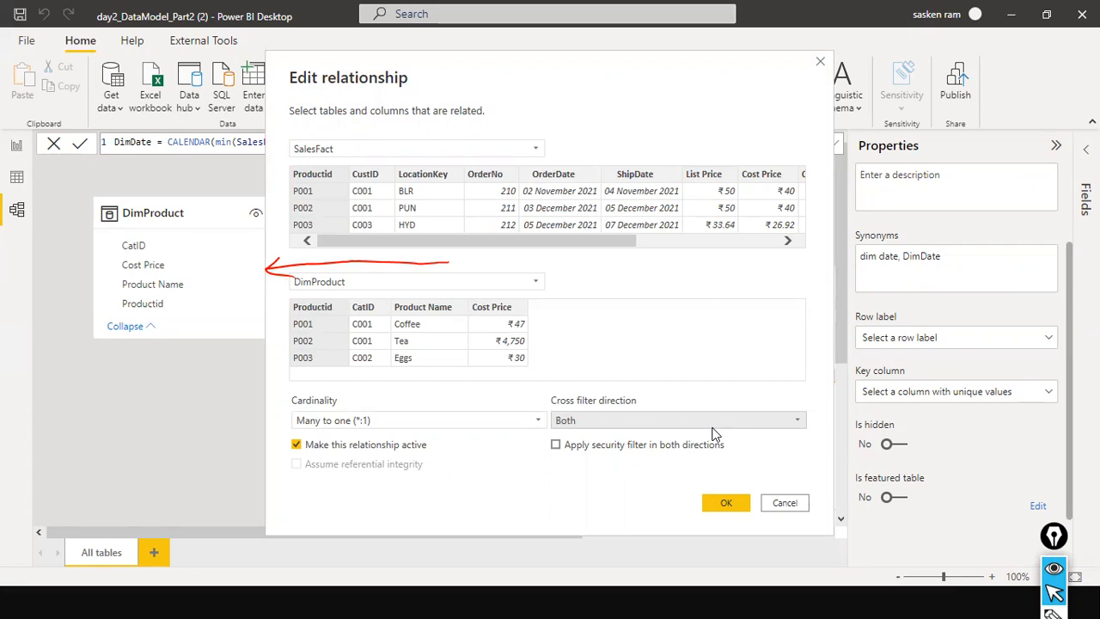
pyautogui.click(715, 508)
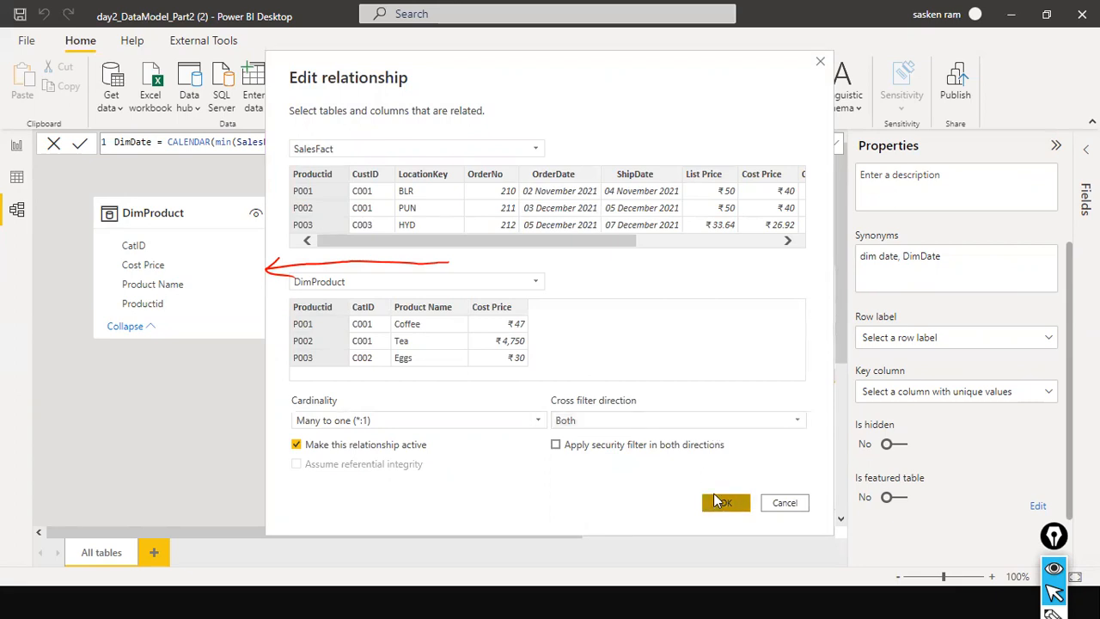
pyautogui.click(606, 332)
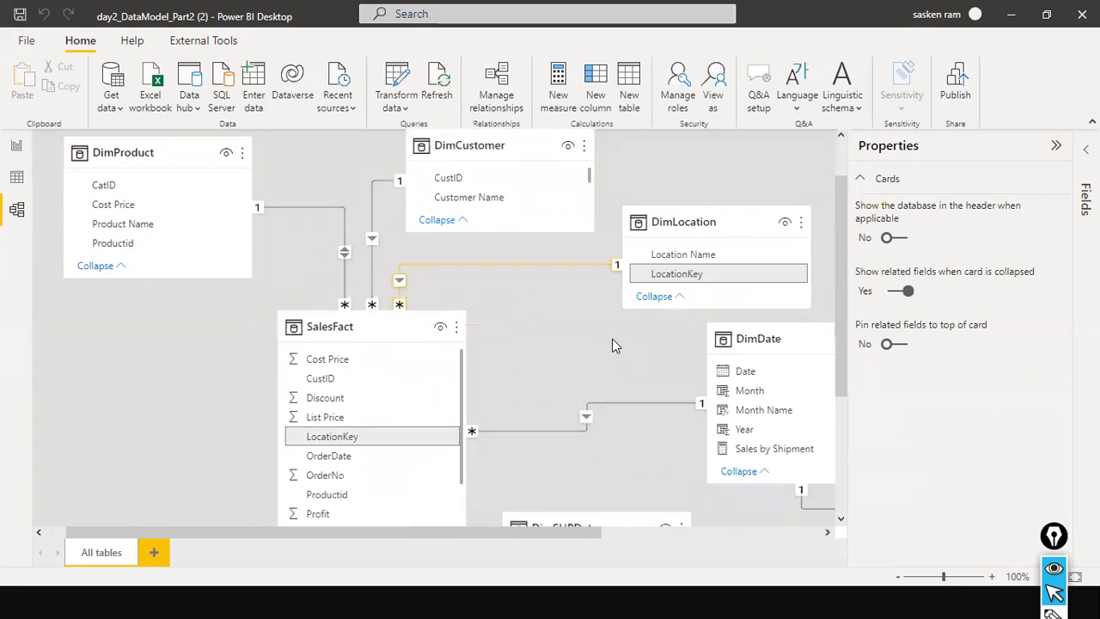
# - Reopen the SalesFact–DimProduct relationship, review its cross filter direction, and close it with the same settings
pyautogui.click(344, 252)
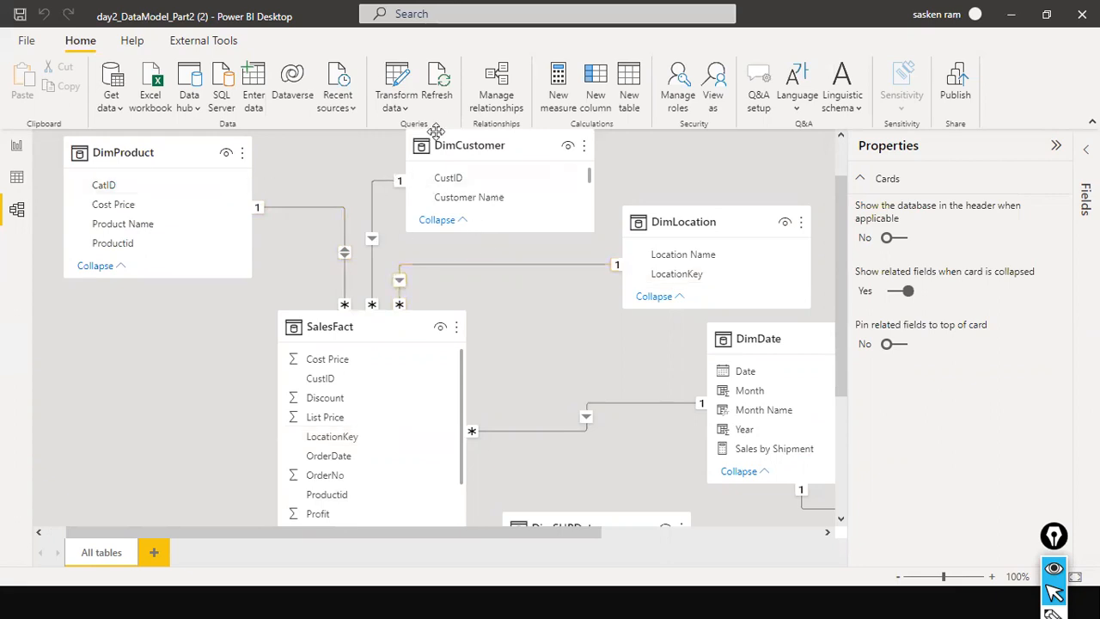
pyautogui.doubleClick(344, 287)
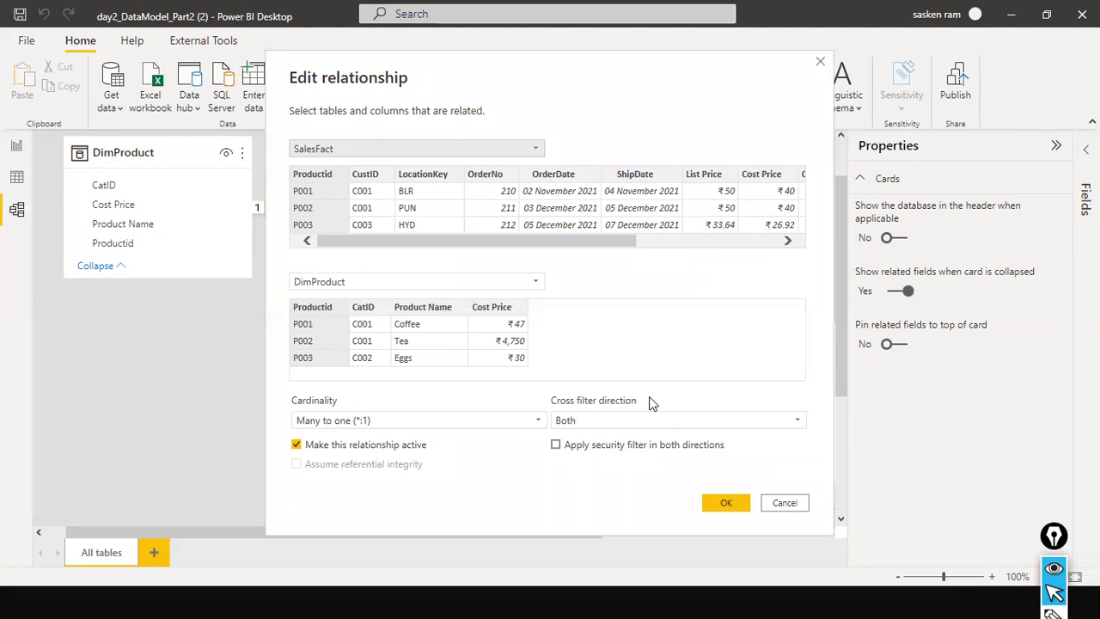
pyautogui.click(795, 421)
pyautogui.click(794, 424)
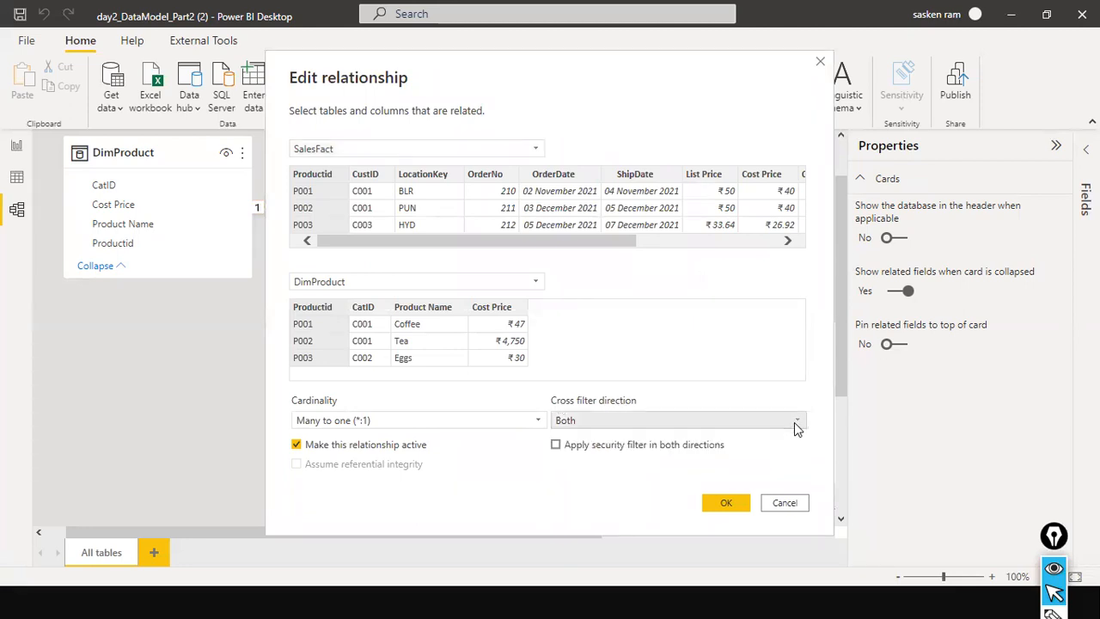
pyautogui.click(737, 509)
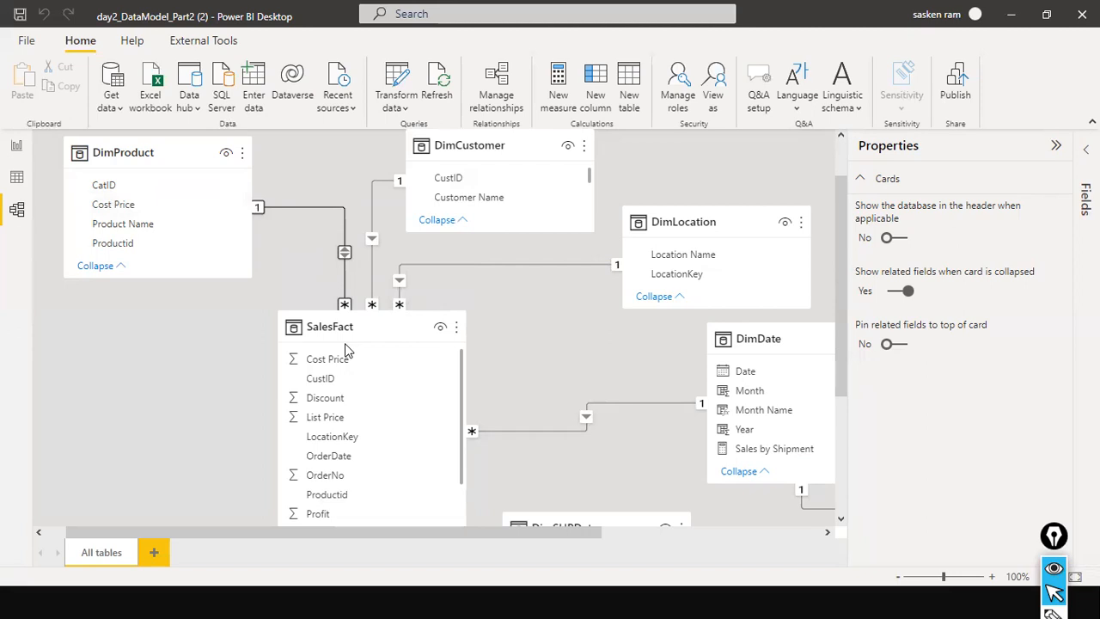
# - Compare the product counts per customer on the CrossFilter 2 page with the DimProduct relationship in the model view
pyautogui.moveTo(335, 339)
pyautogui.click(16, 151)
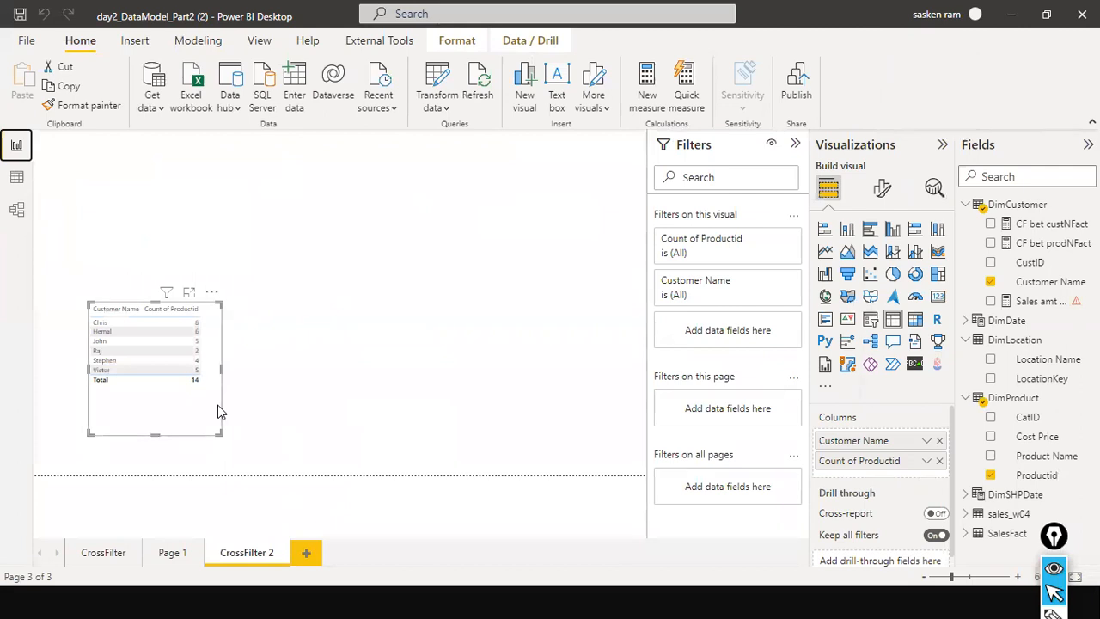
pyautogui.click(17, 209)
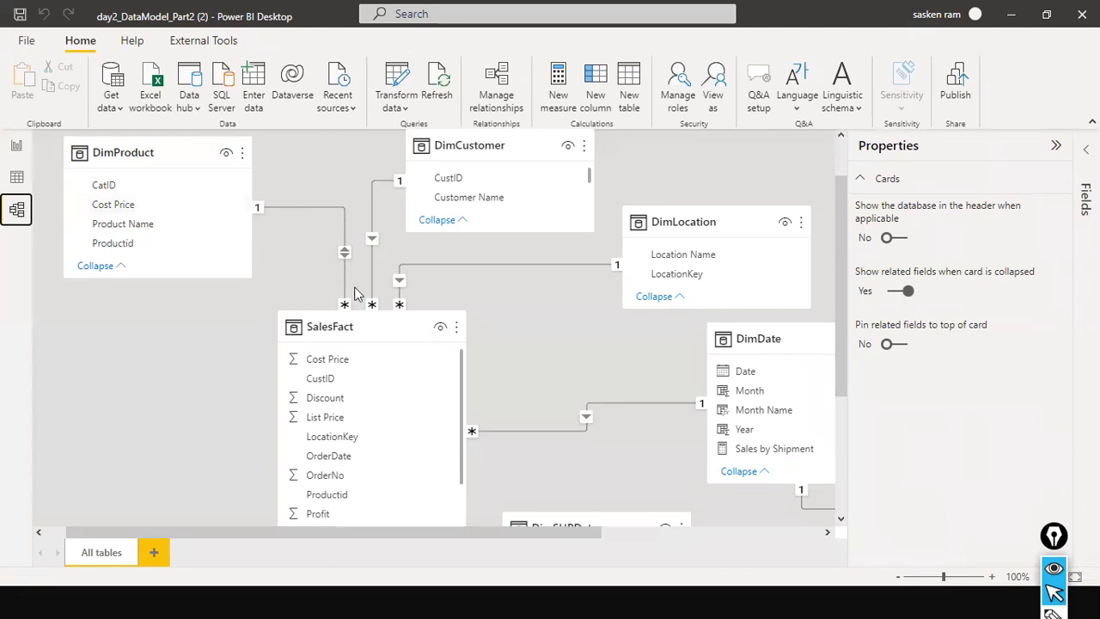
pyautogui.click(17, 145)
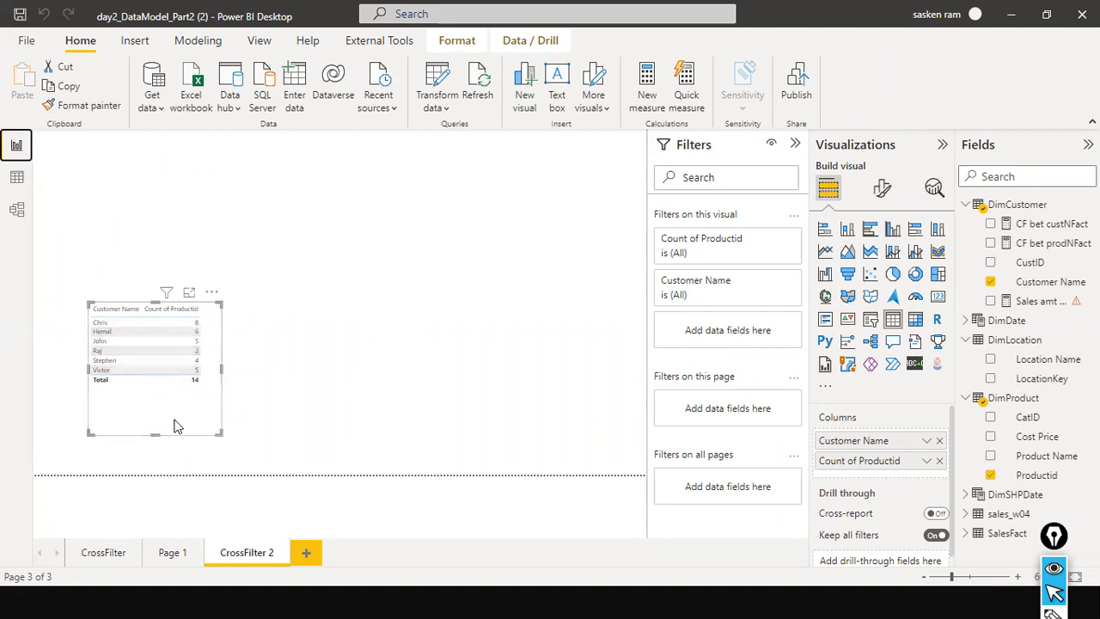
# - Shorten the table of product counts per customer and place a copy of it beside the original
pyautogui.moveTo(153, 434); pyautogui.dragTo(179, 411)
pyautogui.moveTo(208, 370); pyautogui.dragTo(214, 372)
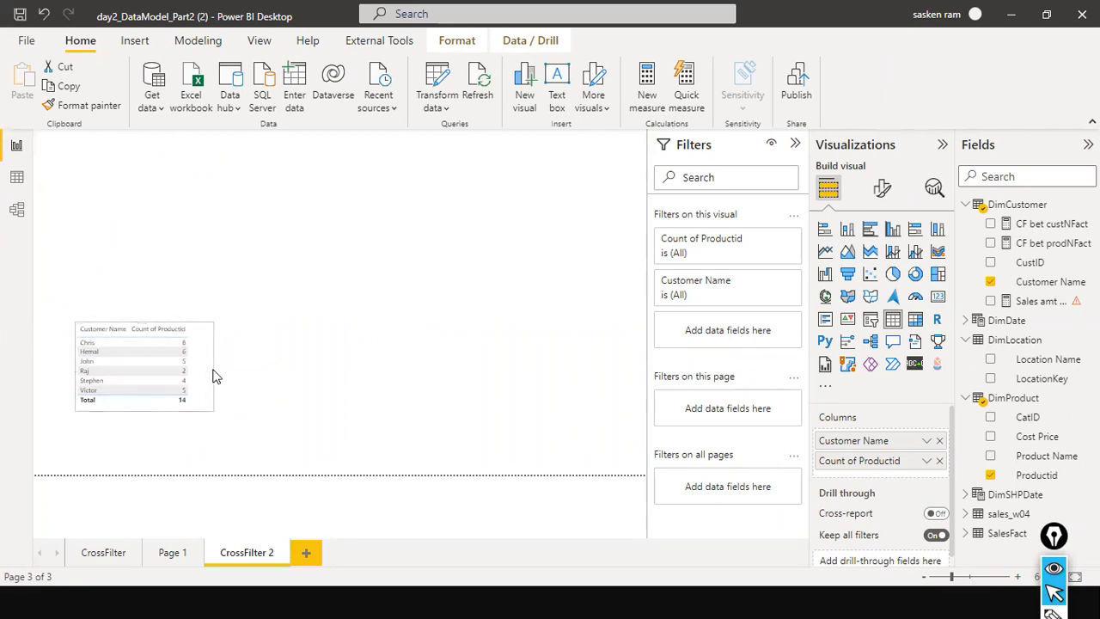
pyautogui.hotkey('ctrl', 'c')
pyautogui.hotkey('ctrl', 'v')
pyautogui.moveTo(192, 400); pyautogui.dragTo(399, 401)
pyautogui.click(481, 412)
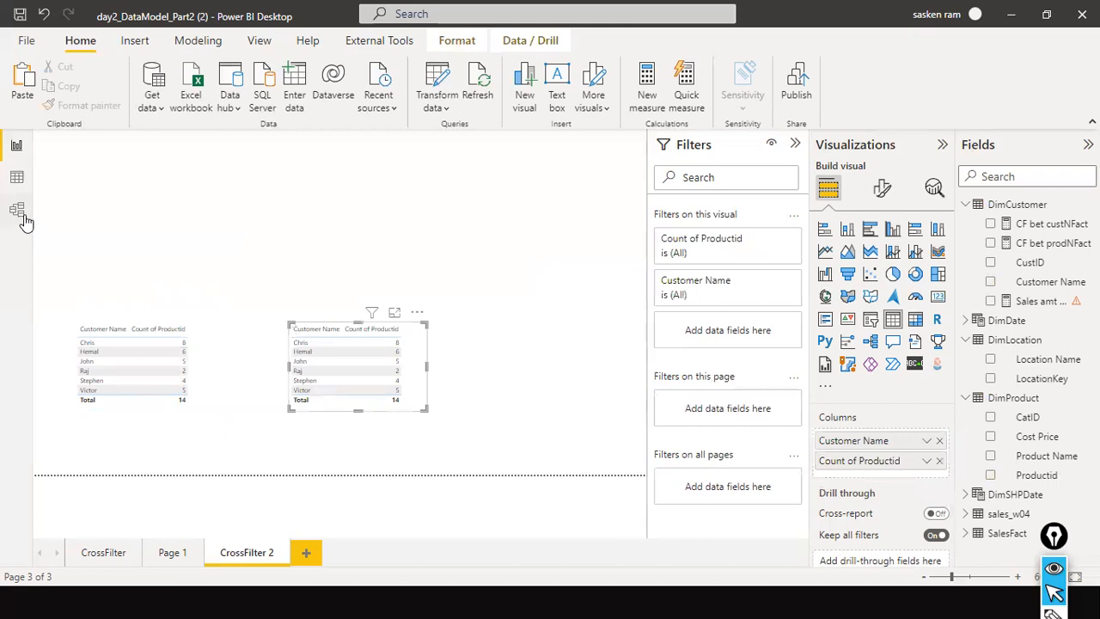
# - Compare the two report tables with the DimProduct and DimCustomer relationships in the model view
pyautogui.click(19, 211)
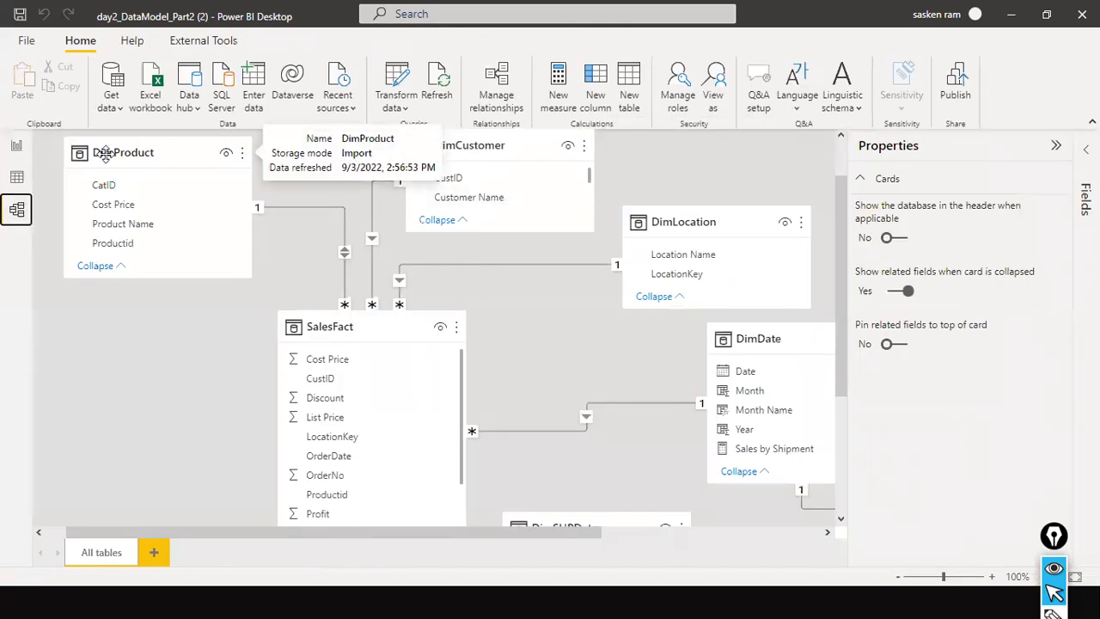
pyautogui.click(16, 146)
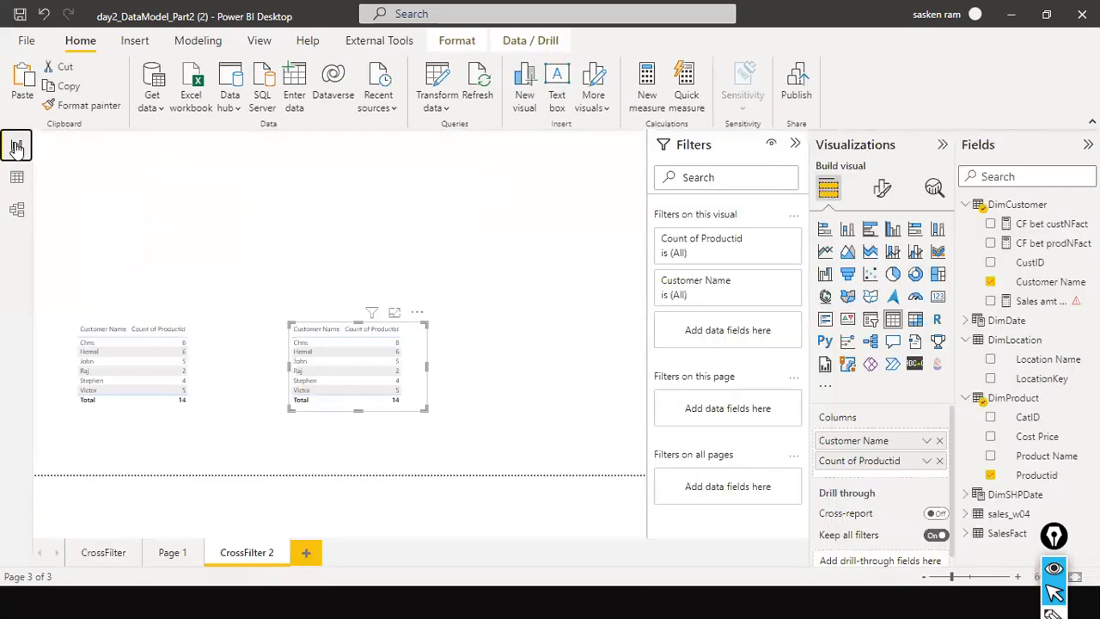
pyautogui.click(16, 210)
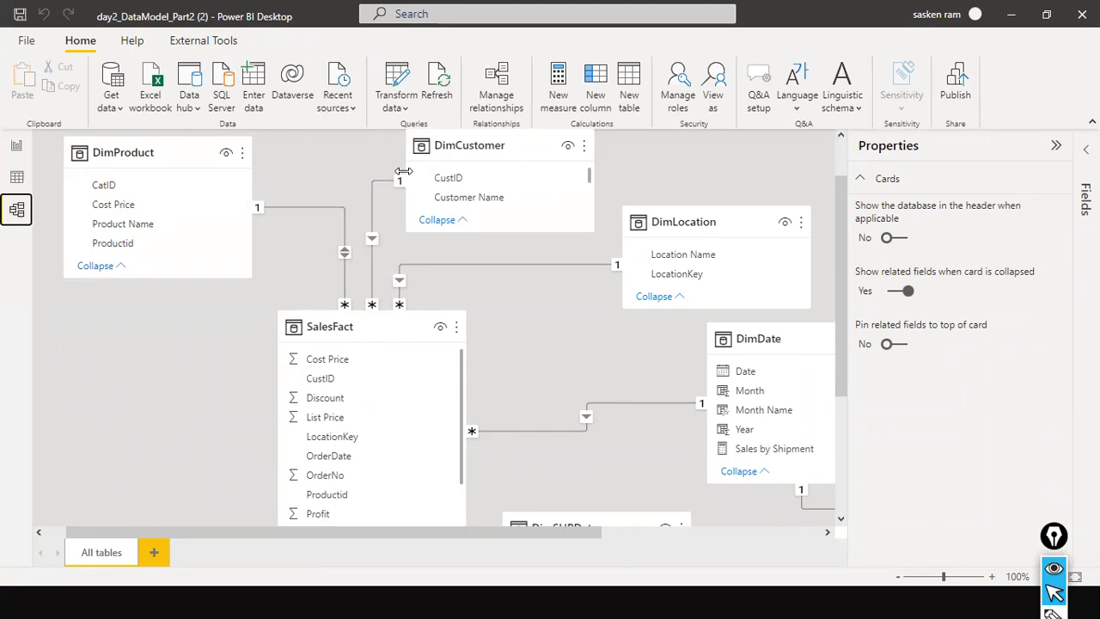
pyautogui.click(17, 145)
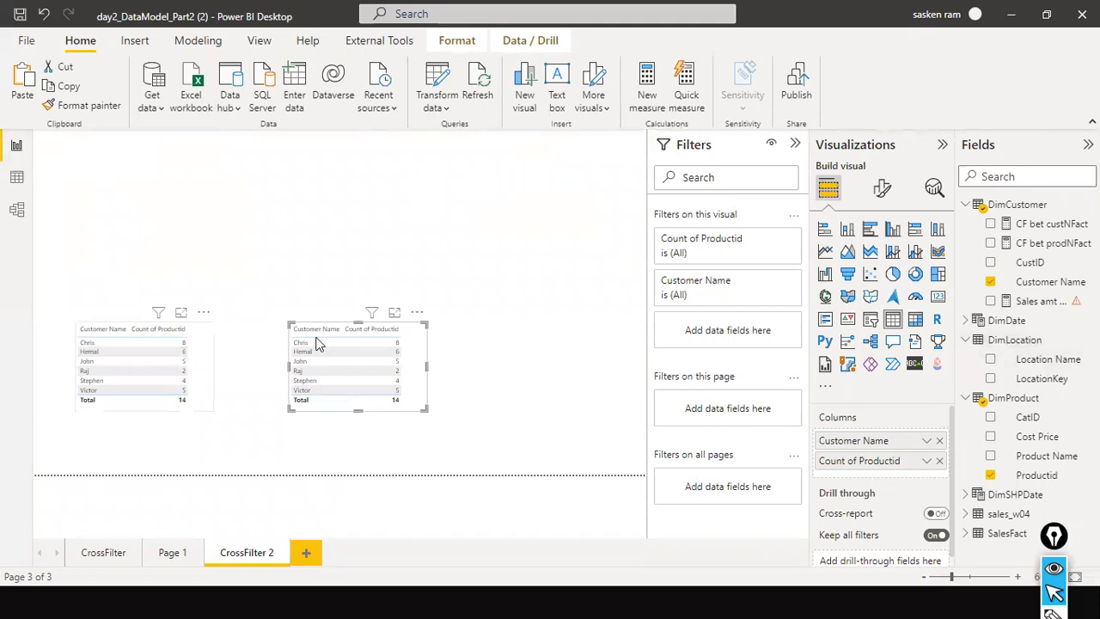
# - Replace the copied table's fields with Product Name and CustID from DimCustomer, summarizing CustID as Count
pyautogui.click(939, 440)
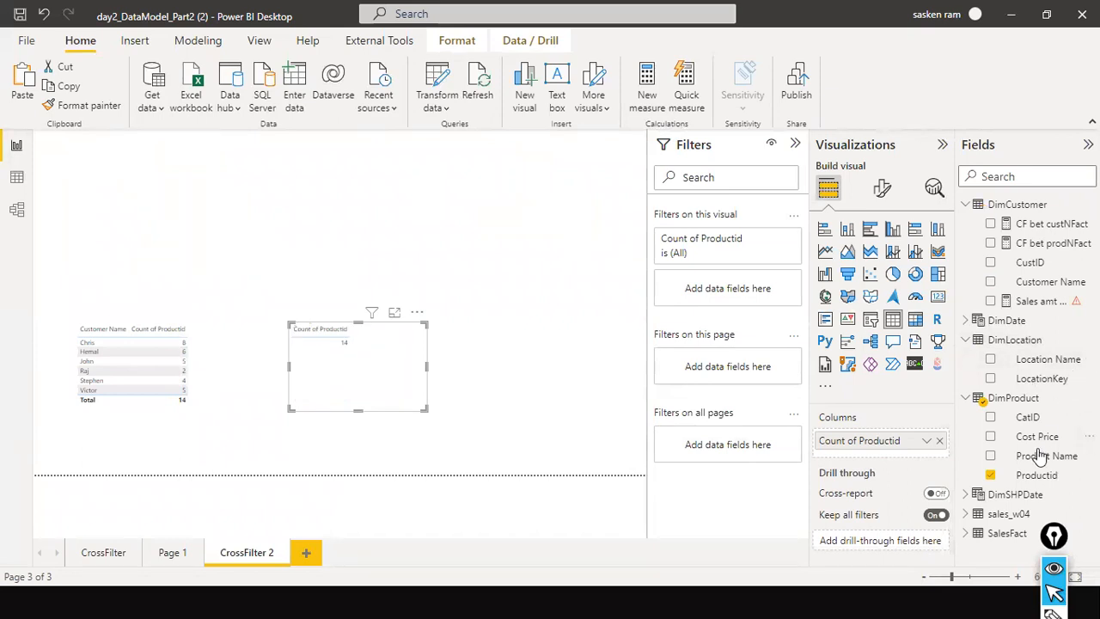
pyautogui.moveTo(1034, 456); pyautogui.dragTo(857, 439)
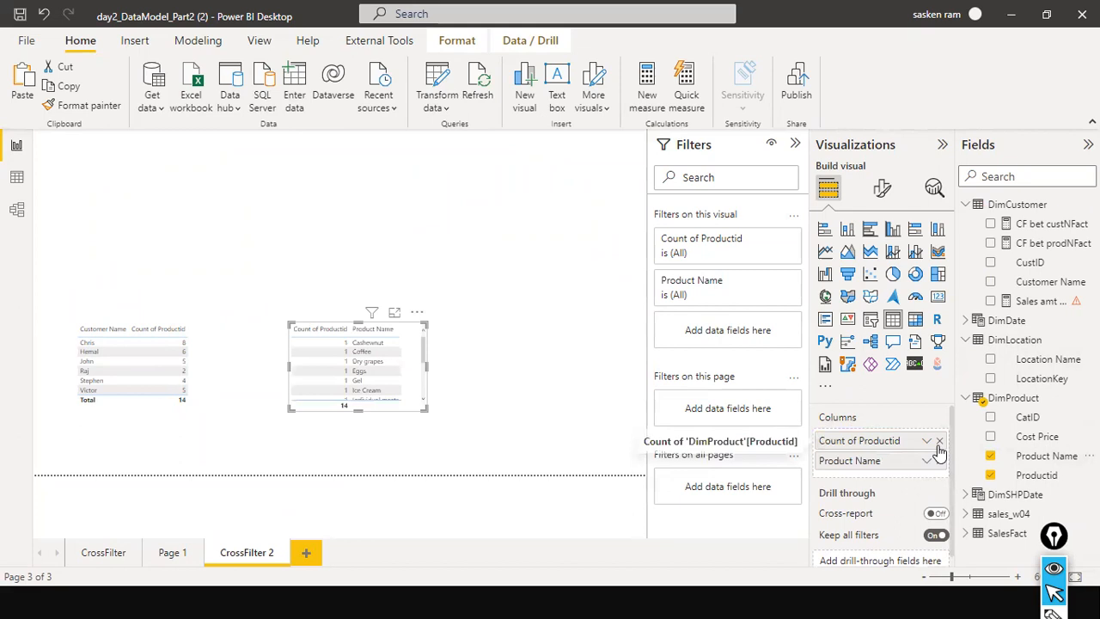
pyautogui.click(939, 440)
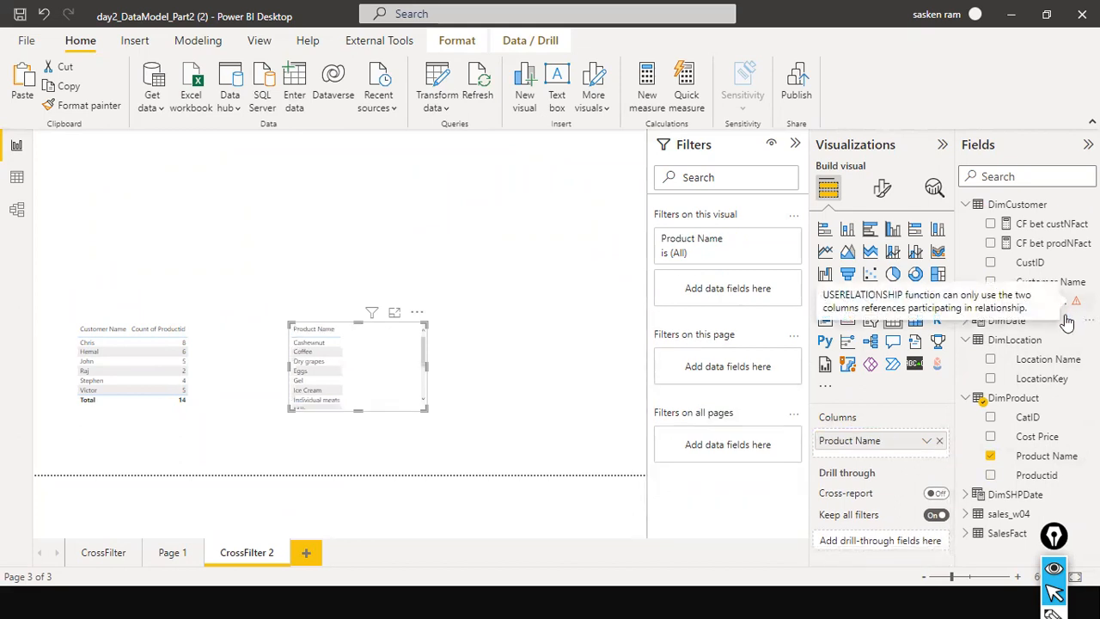
pyautogui.moveTo(1028, 265); pyautogui.dragTo(876, 454)
pyautogui.click(926, 460)
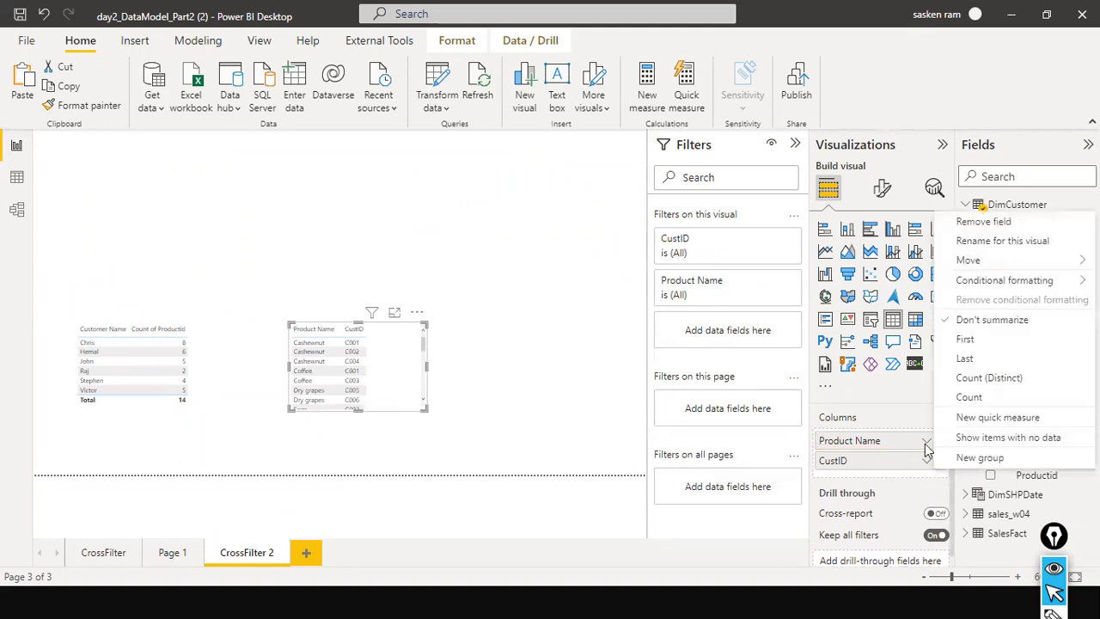
pyautogui.click(969, 398)
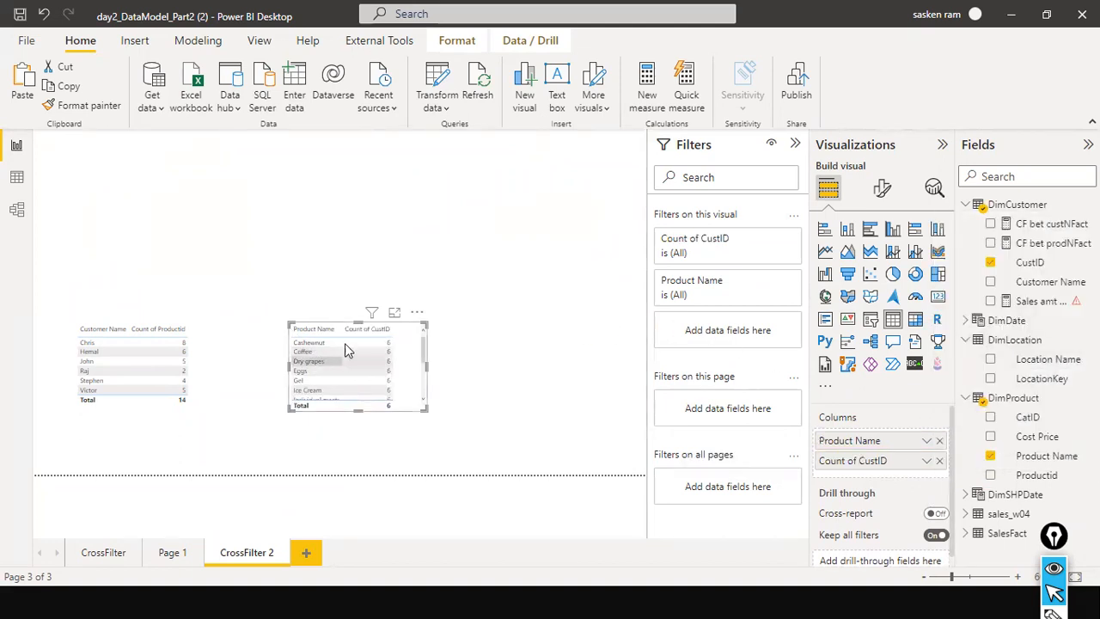
# - Enlarge the table of customer counts per product upward and downward until all its product rows fit
pyautogui.moveTo(362, 411); pyautogui.dragTo(380, 441)
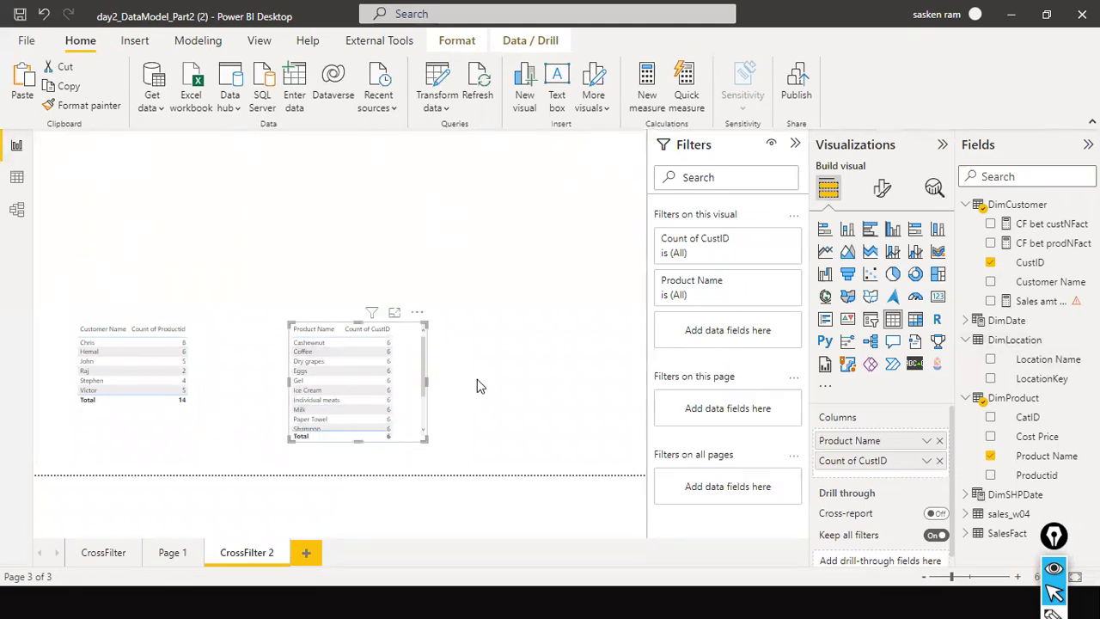
pyautogui.click(926, 462)
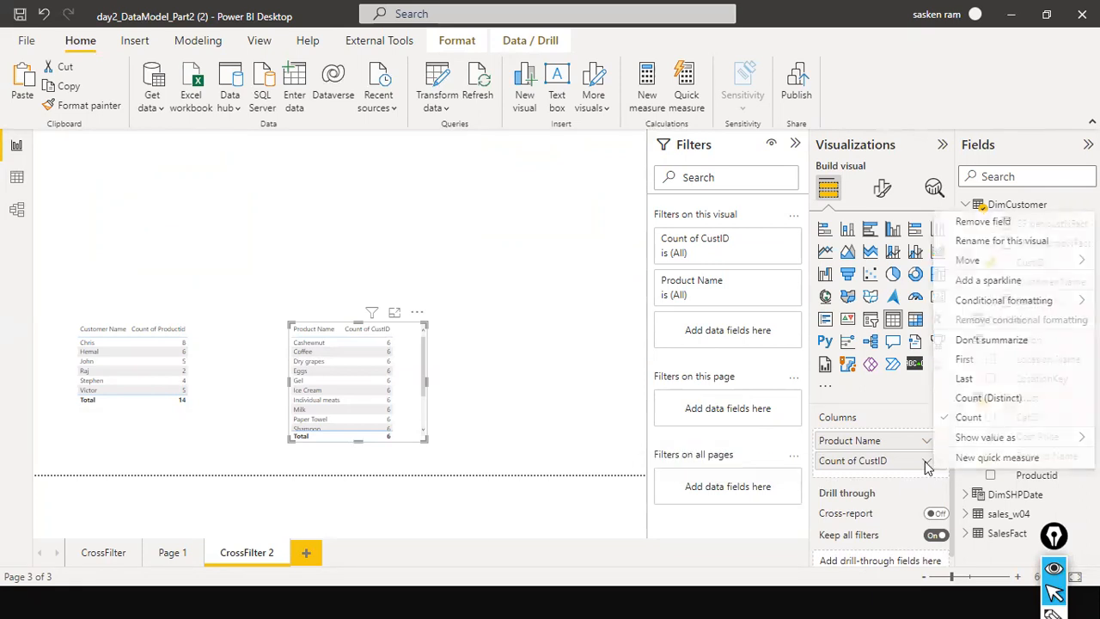
pyautogui.click(505, 206)
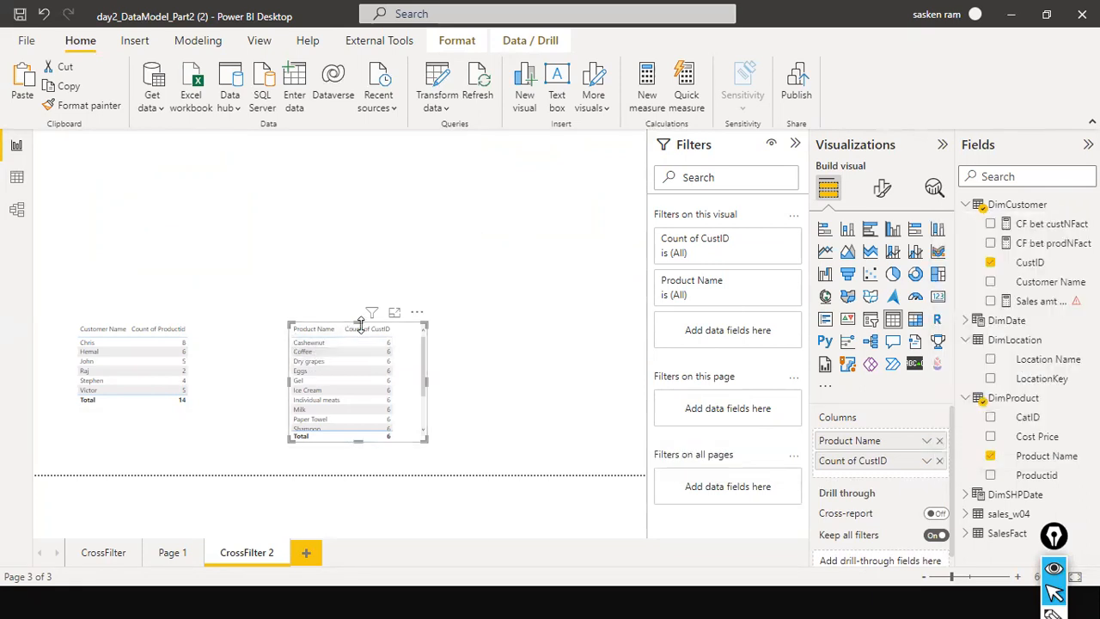
pyautogui.moveTo(359, 323); pyautogui.dragTo(369, 268)
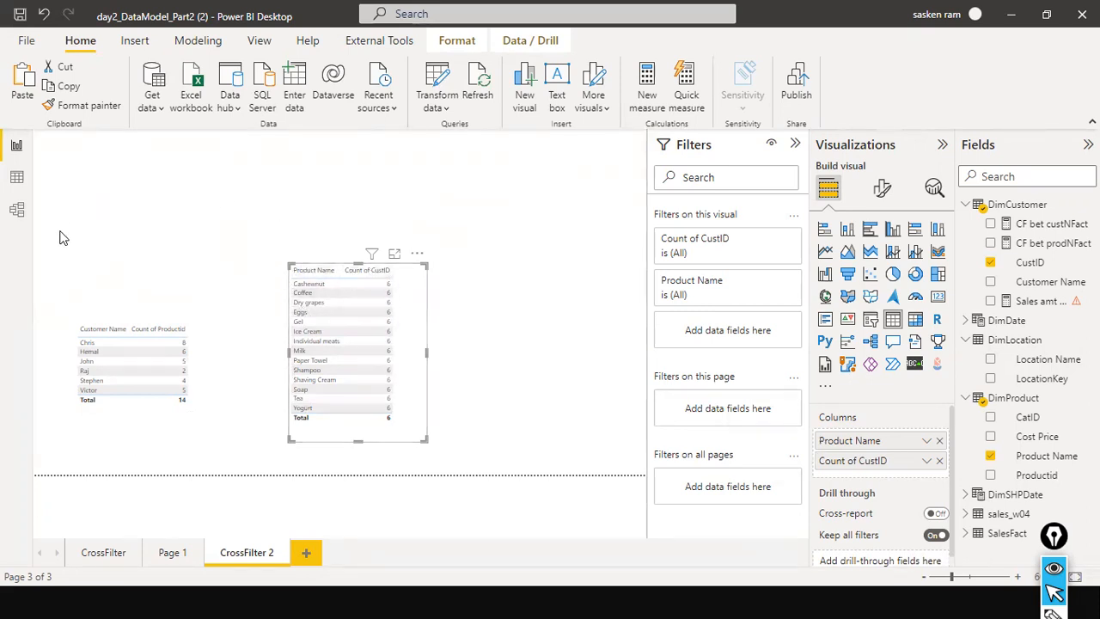
# - Set the cross filter direction of the SalesFact–DimCustomer relationship to Both and shorten the product table on the CrossFilter 2 page
pyautogui.click(16, 209)
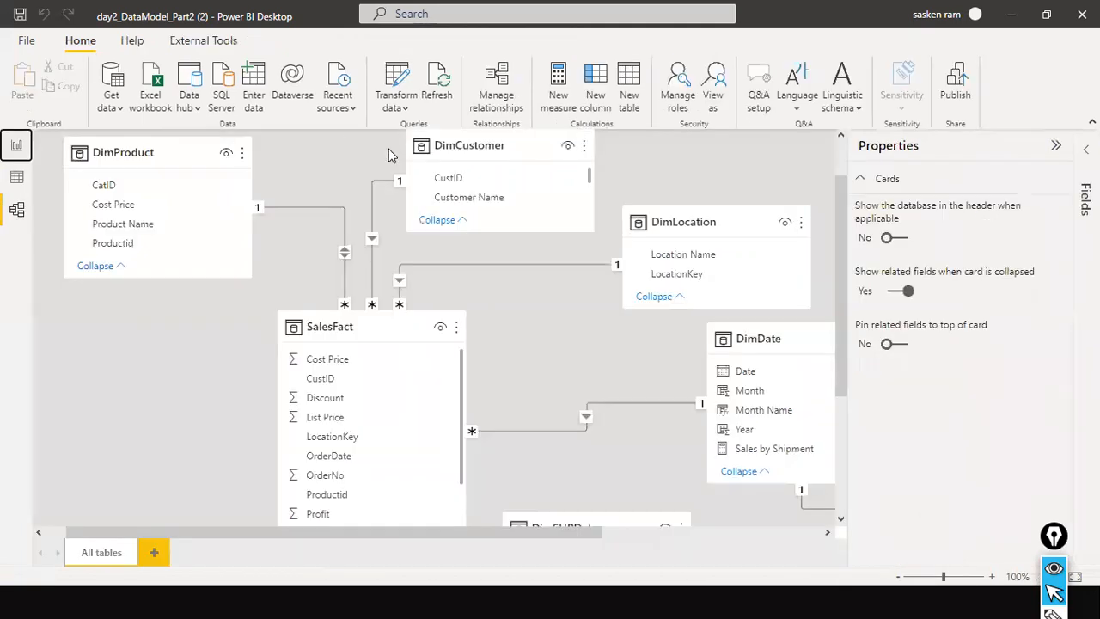
pyautogui.doubleClick(371, 215)
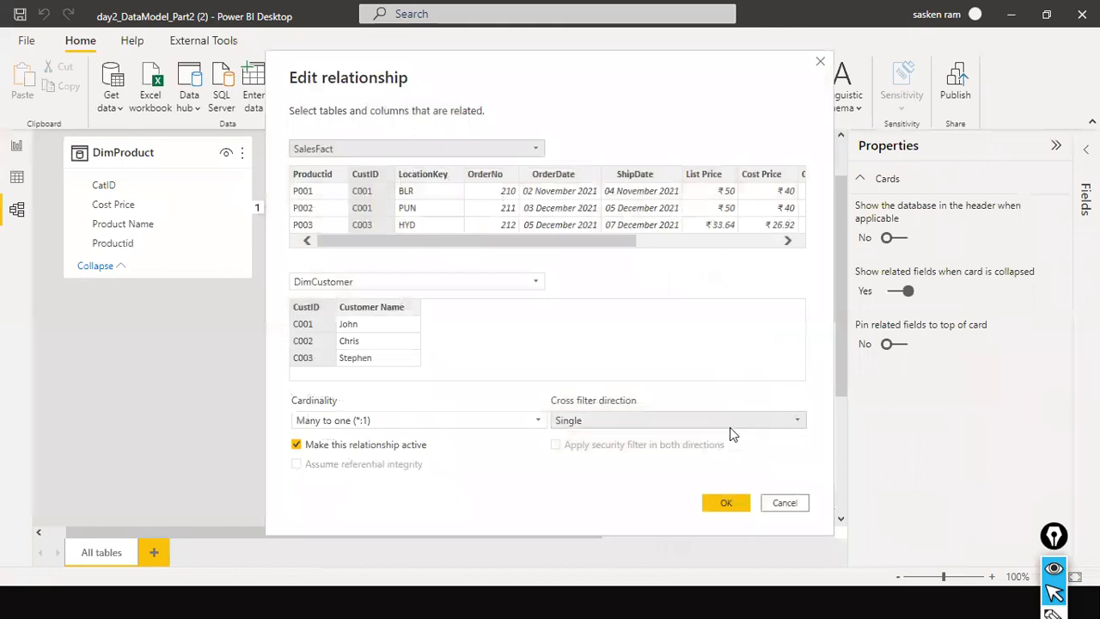
pyautogui.click(730, 427)
pyautogui.click(625, 450)
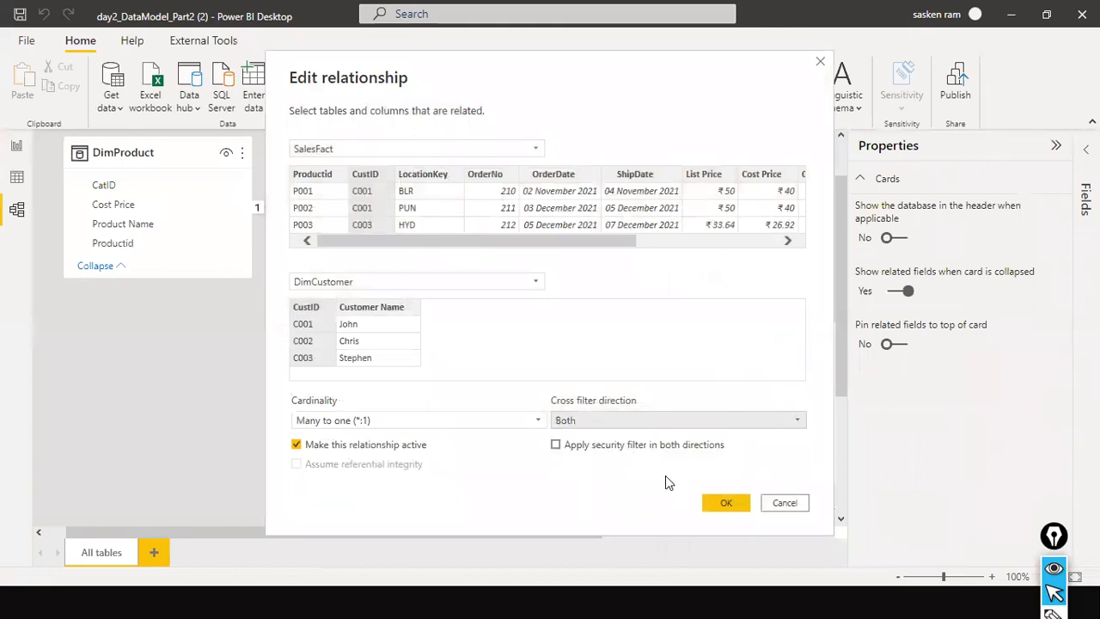
pyautogui.click(730, 509)
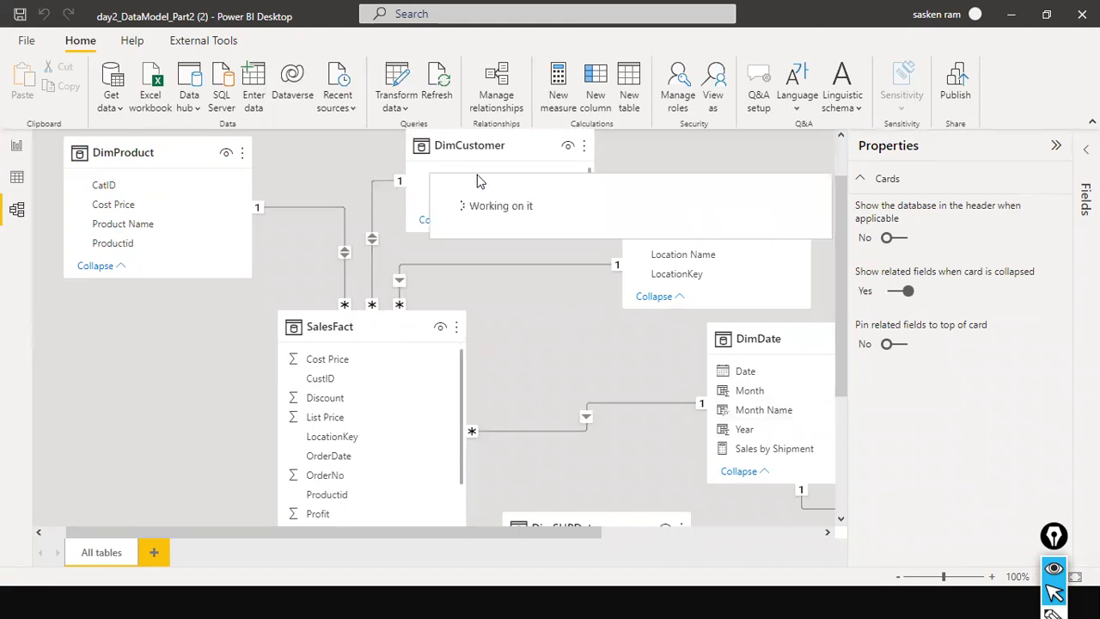
pyautogui.click(15, 145)
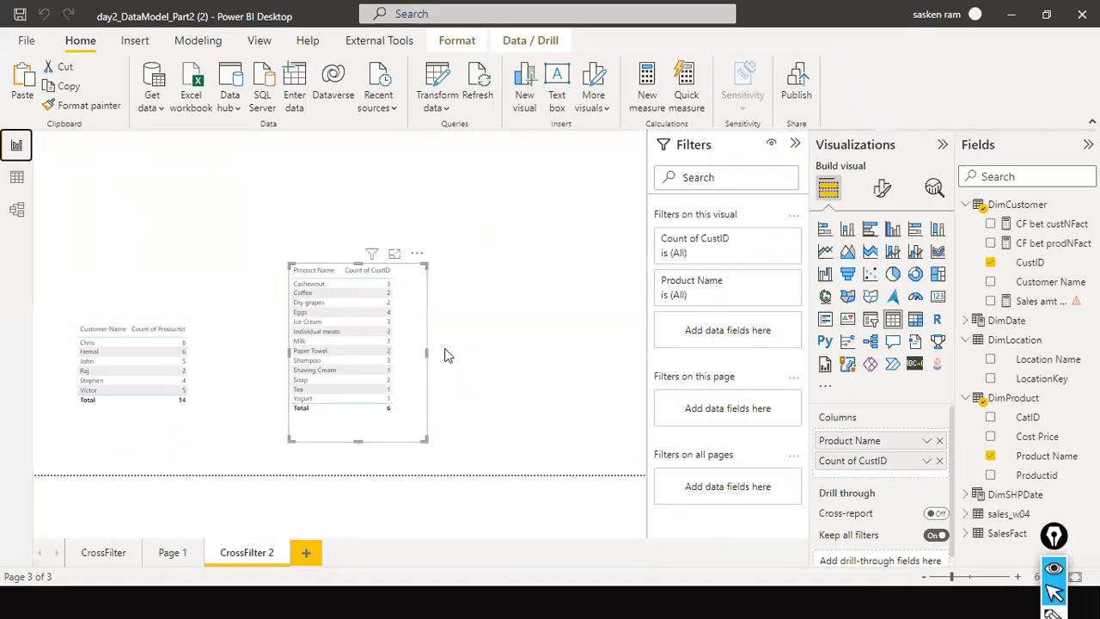
pyautogui.moveTo(361, 441); pyautogui.dragTo(366, 424)
# - Review the cross filter direction of the SalesFact–DimProduct relationship in the model view and close it without changes
pyautogui.click(17, 209)
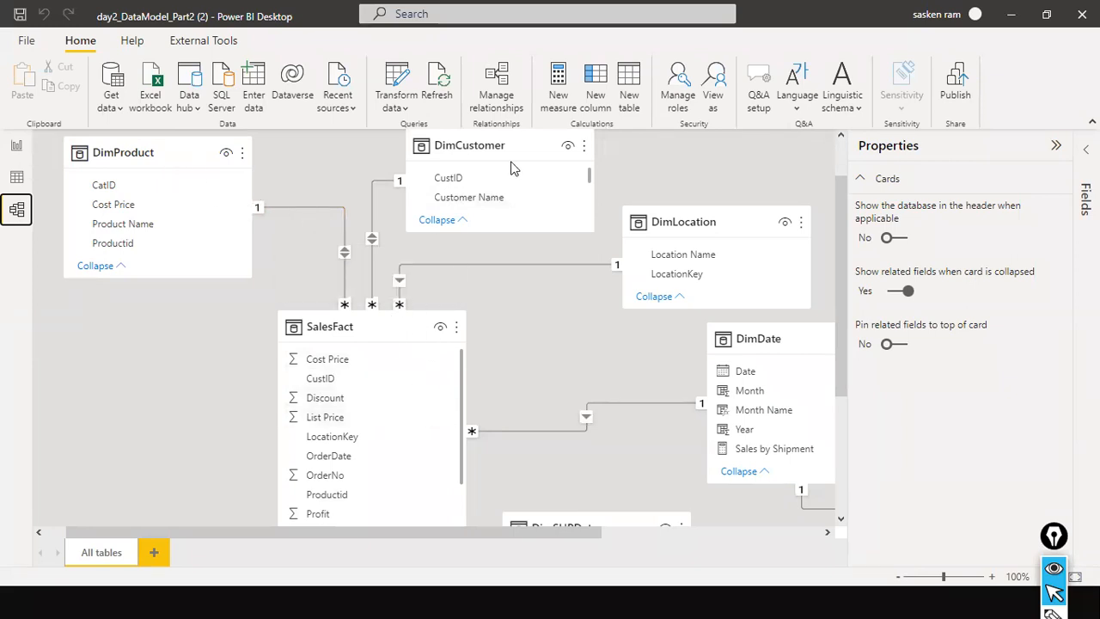
pyautogui.moveTo(513, 160)
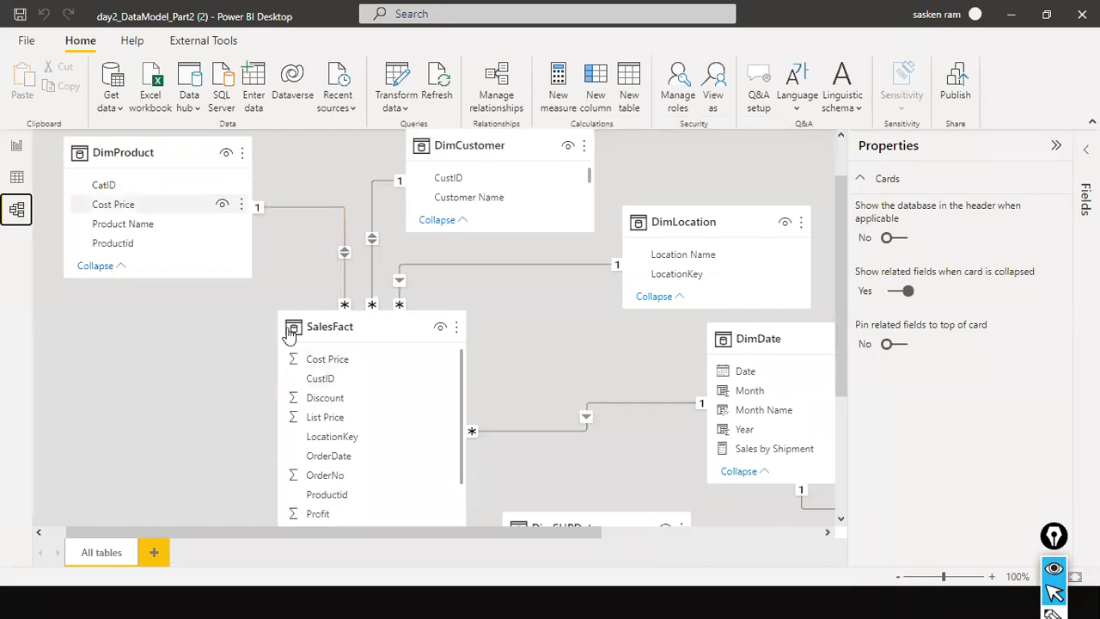
pyautogui.moveTo(341, 338)
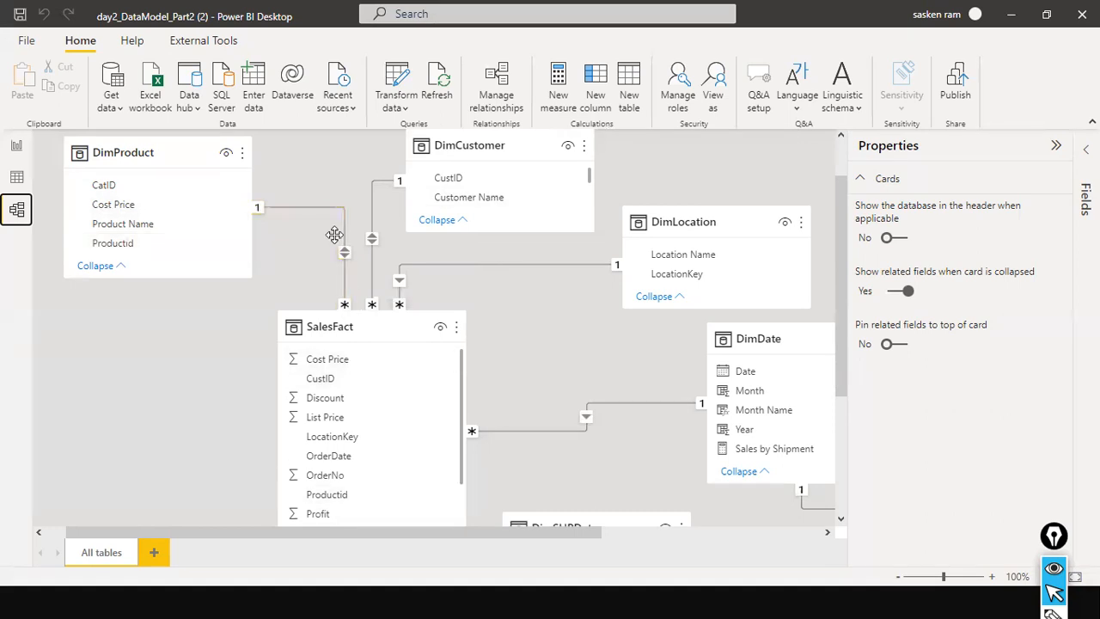
pyautogui.click(344, 284)
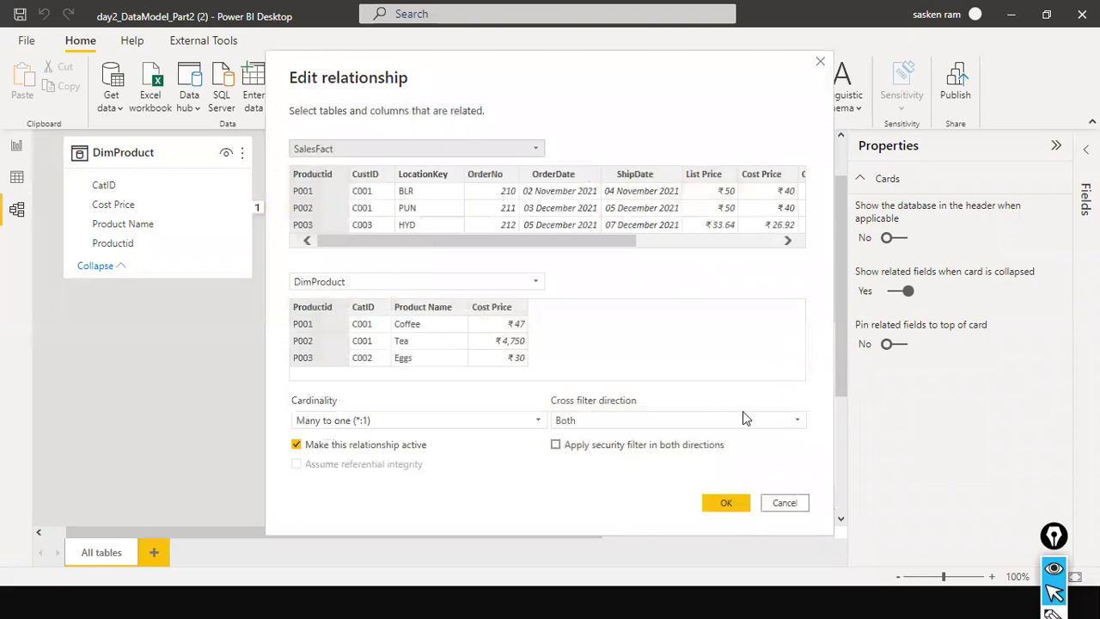
pyautogui.click(783, 503)
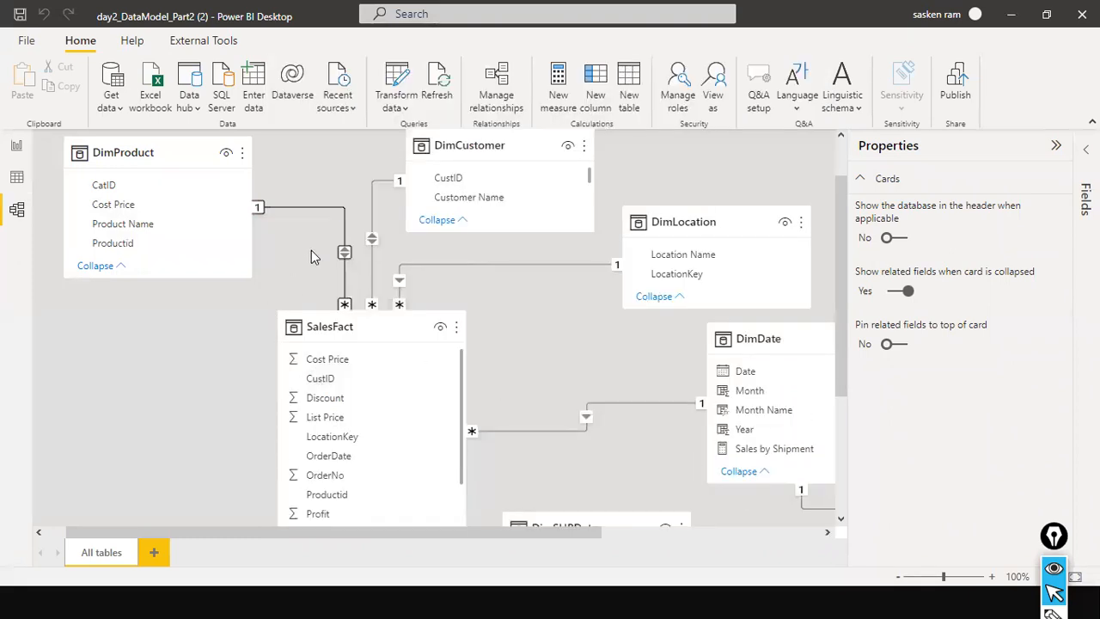
pyautogui.click(231, 310)
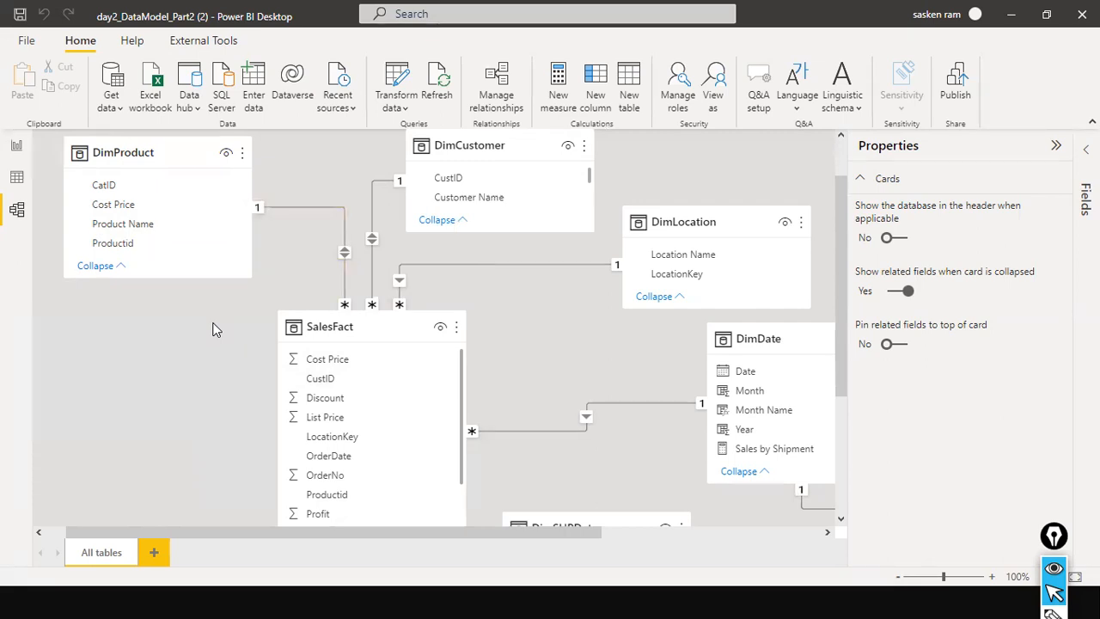
# - On the CrossFilter 2 page, shorten the product table and move it slightly lower
pyautogui.click(16, 145)
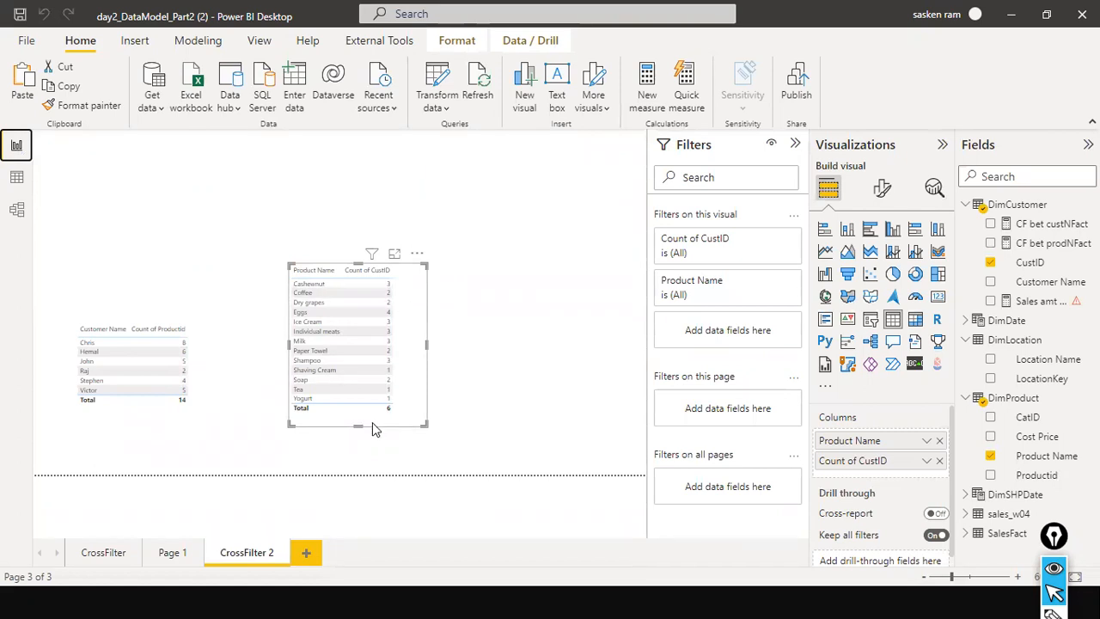
pyautogui.moveTo(359, 423); pyautogui.dragTo(411, 414)
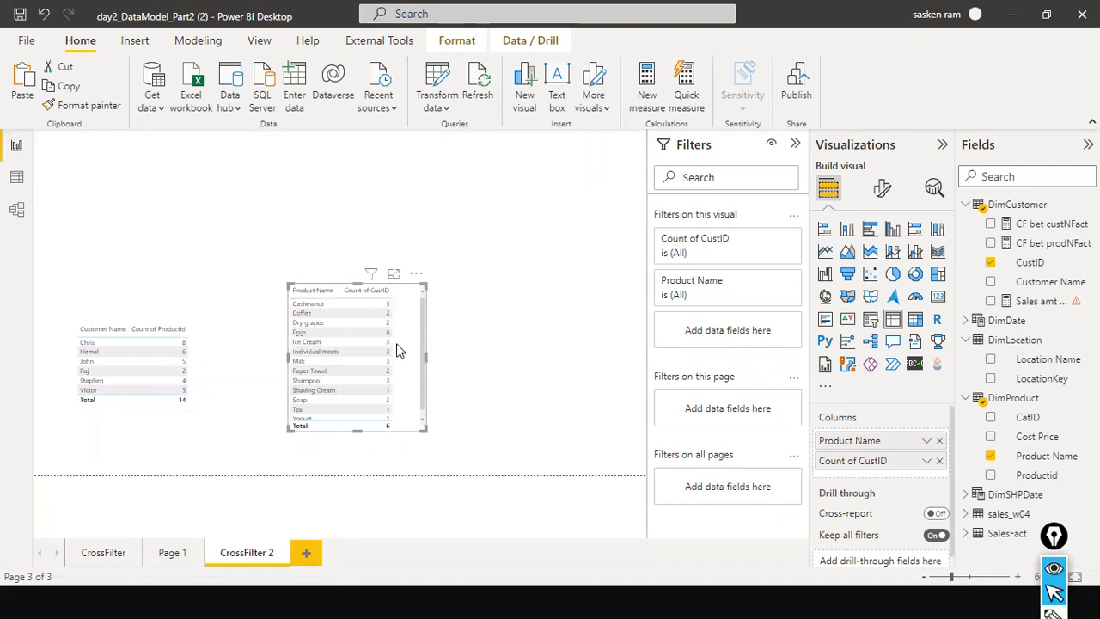
pyautogui.click(475, 358)
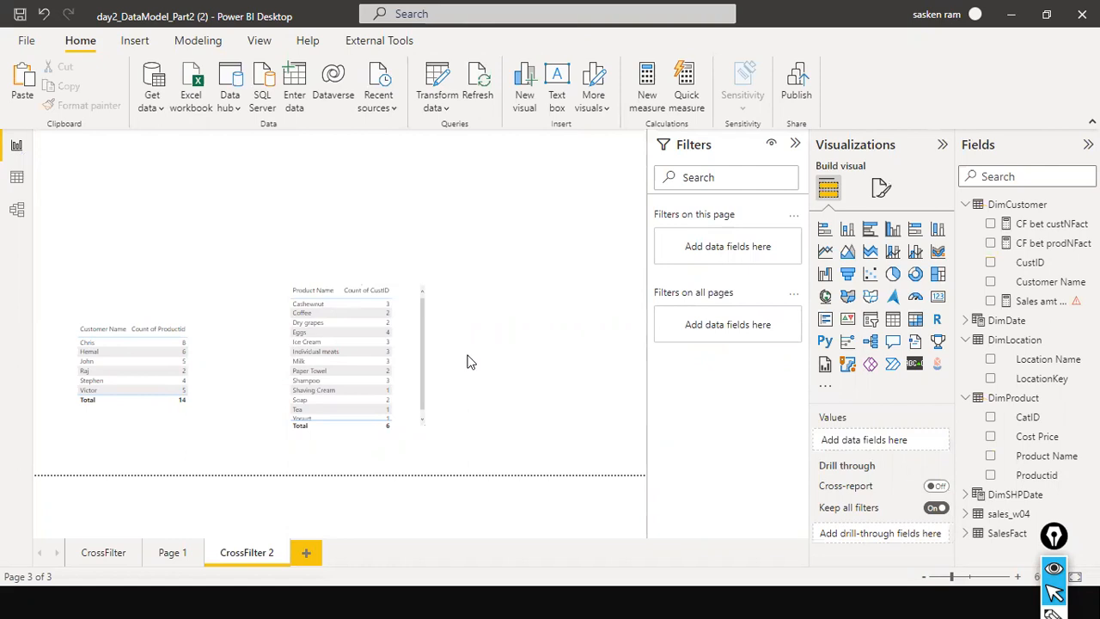
# - Review the cross filter direction of the SalesFact–DimCustomer relationship and close it without changes
pyautogui.click(16, 209)
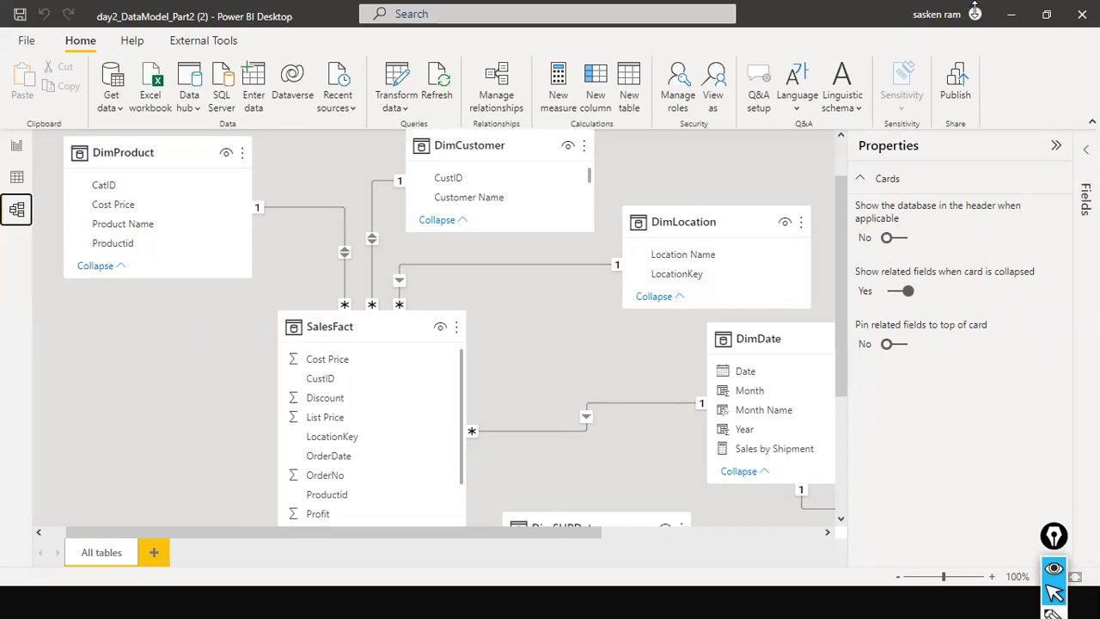
pyautogui.doubleClick(374, 208)
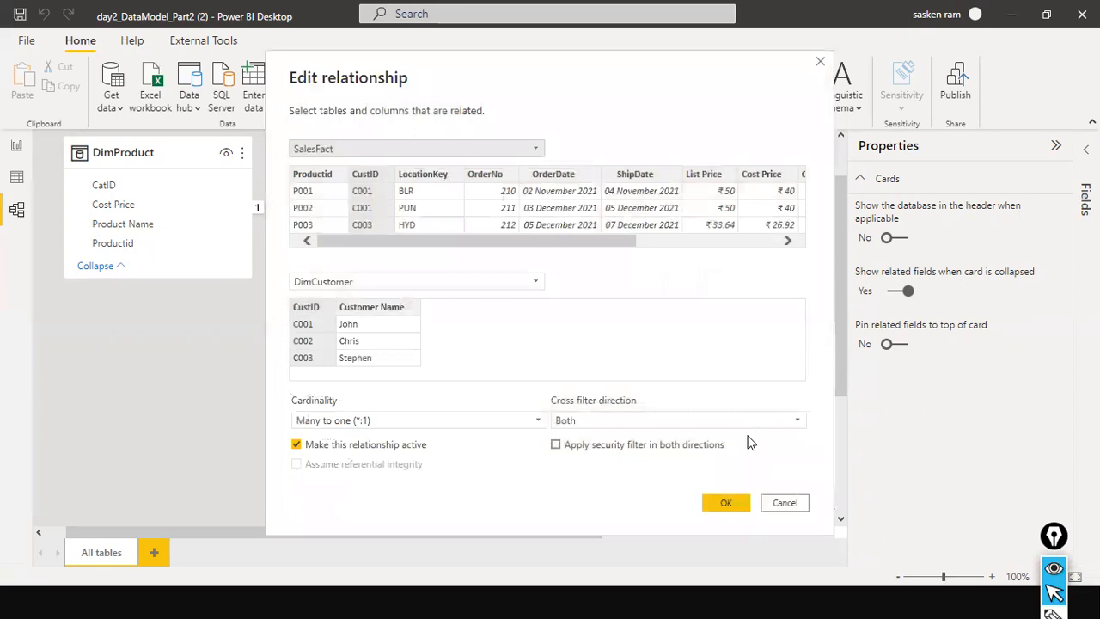
pyautogui.click(785, 504)
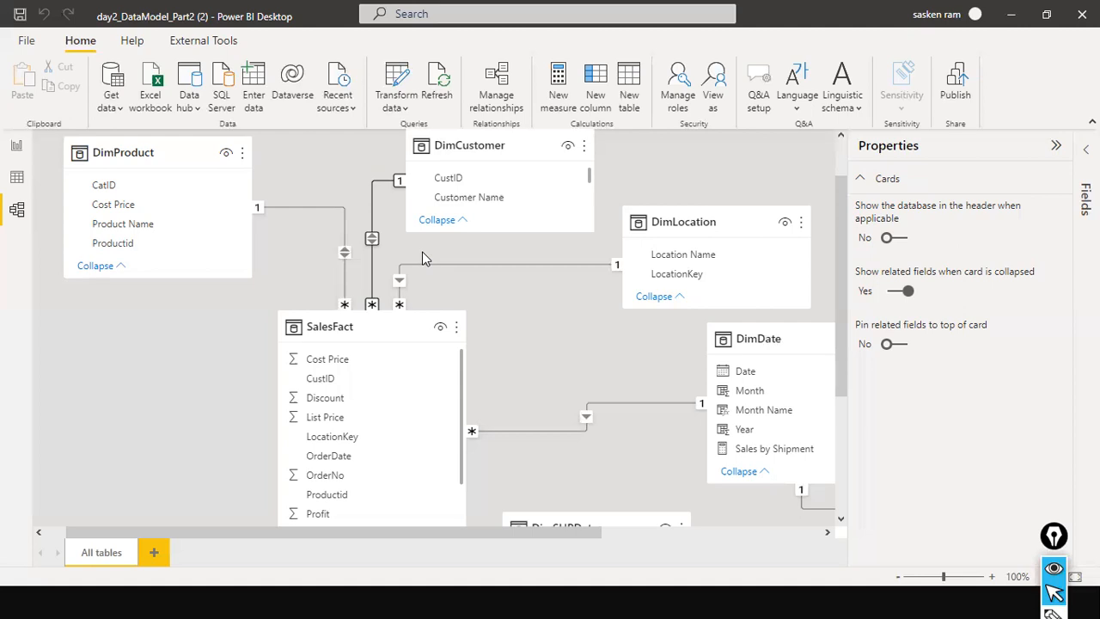
# - Move the DimCustomer table slightly closer to SalesFact in the model diagram and highlight its CustID relationship
pyautogui.click(261, 7)
pyautogui.moveTo(505, 147); pyautogui.dragTo(445, 189)
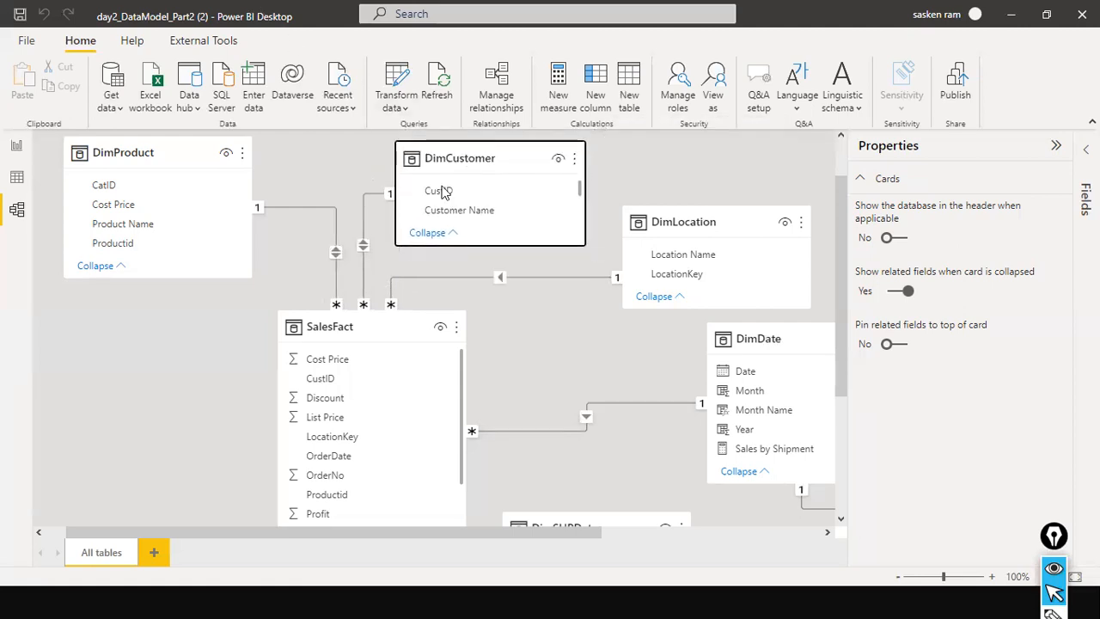
pyautogui.click(419, 257)
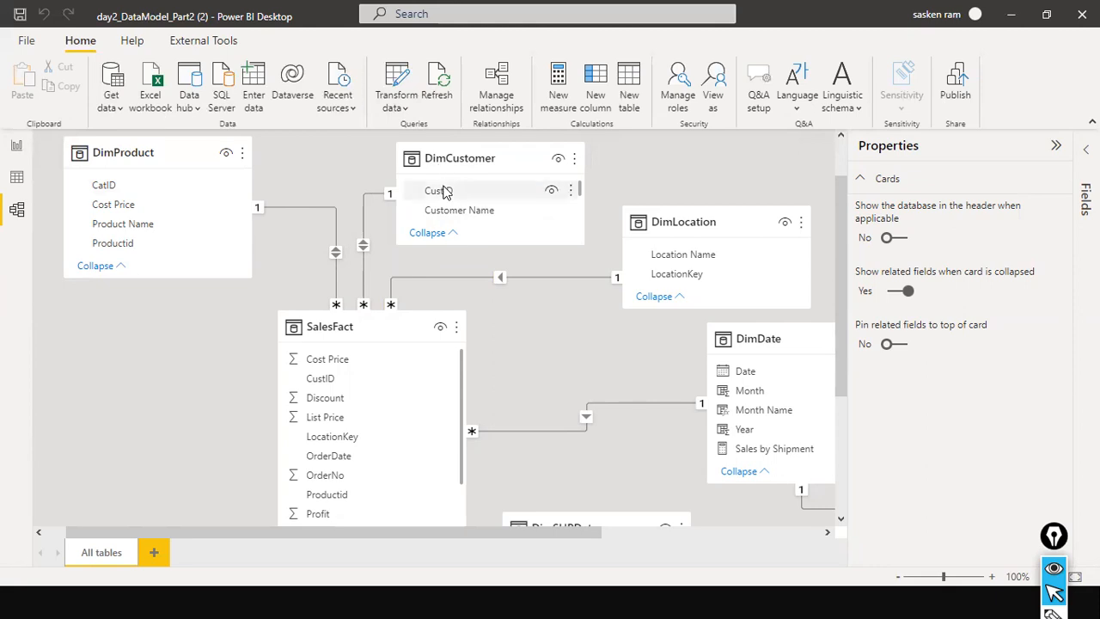
pyautogui.click(363, 255)
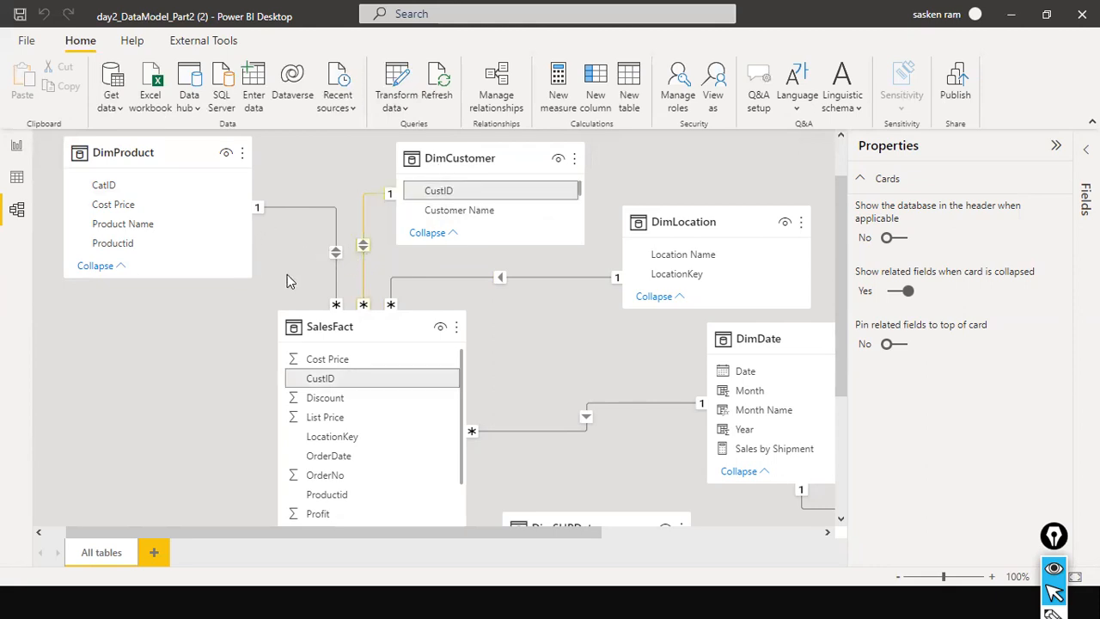
# - Review the SalesFact–DimCustomer relationship settings, close them without changes, and return to the CrossFilter 2 report page
pyautogui.click(367, 266)
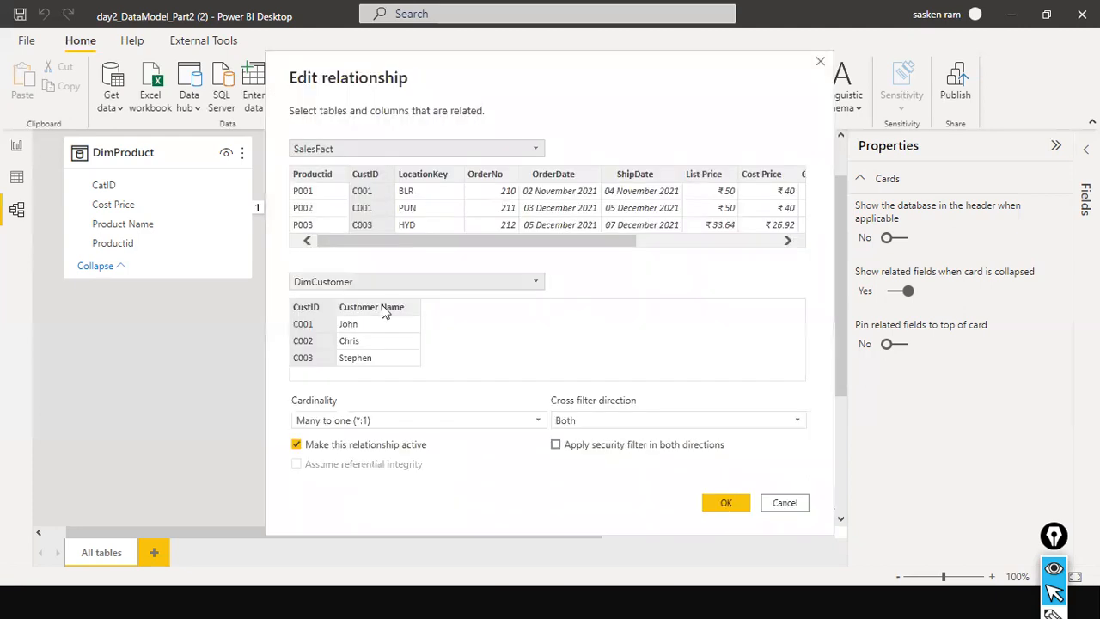
pyautogui.click(778, 502)
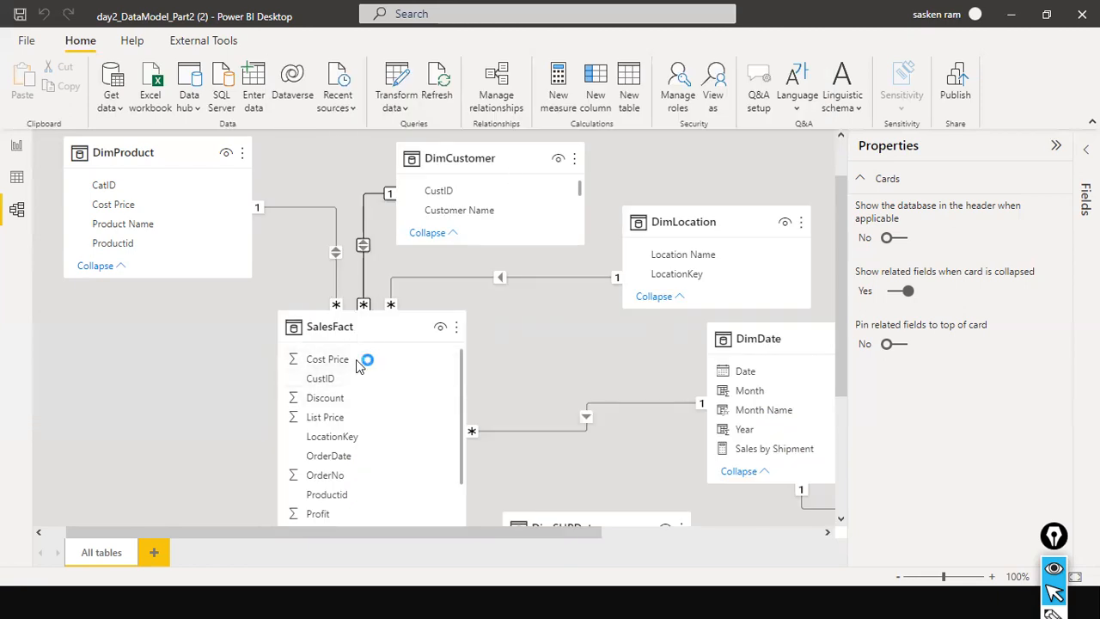
pyautogui.doubleClick(374, 193)
pyautogui.moveTo(186, 161)
pyautogui.click(19, 147)
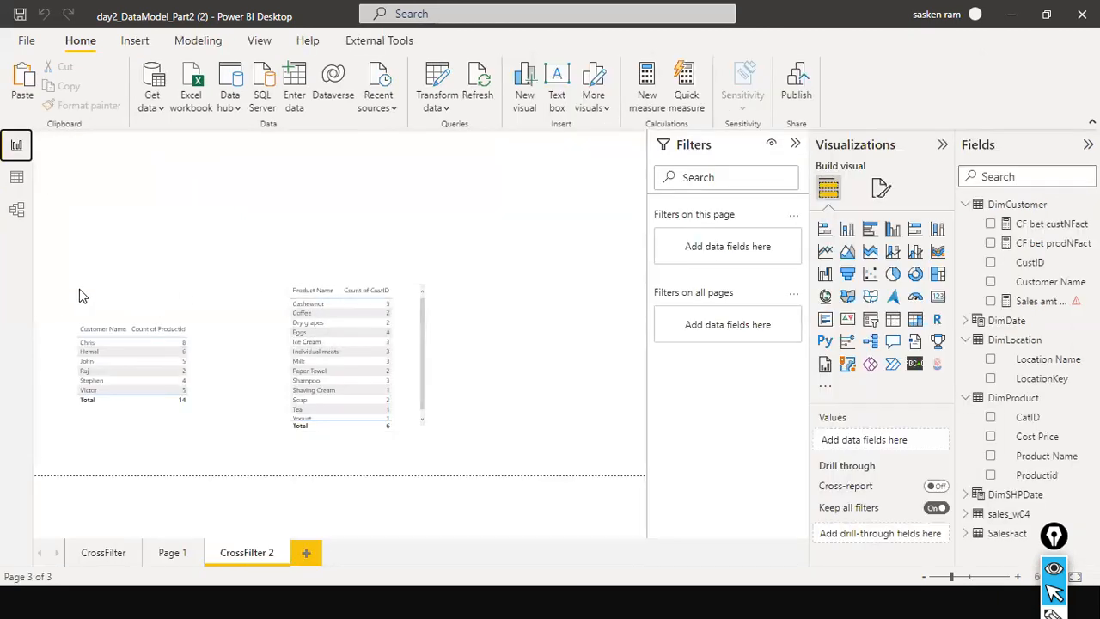
# - Check the SalesFact–DimProduct relationship in the model diagram and compare it with the count tables on the CrossFilter 2 page
pyautogui.click(17, 209)
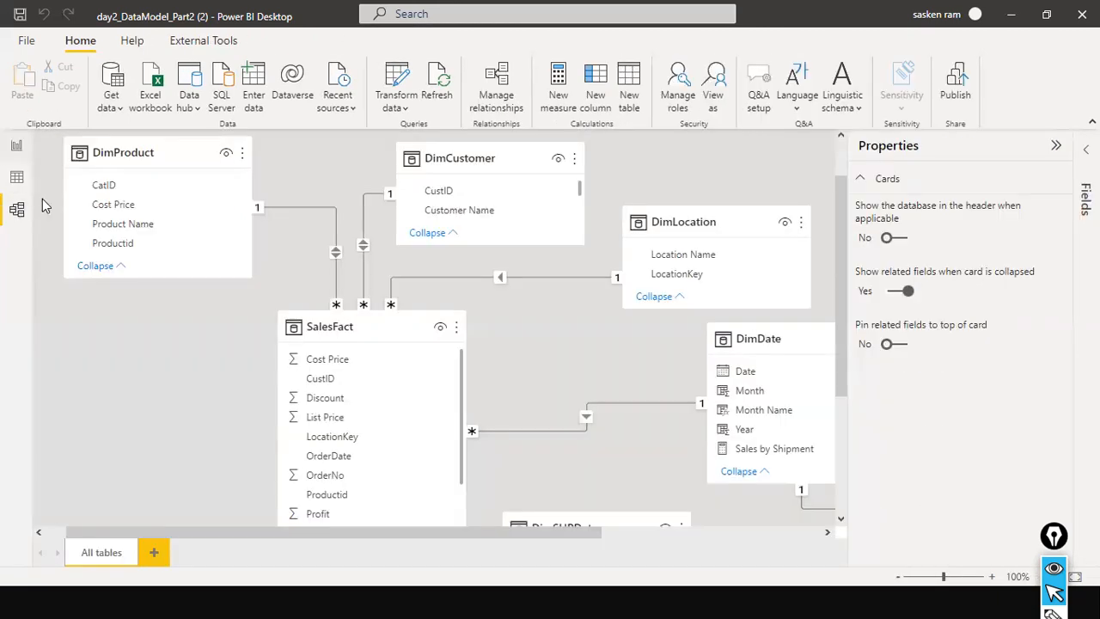
pyautogui.click(335, 224)
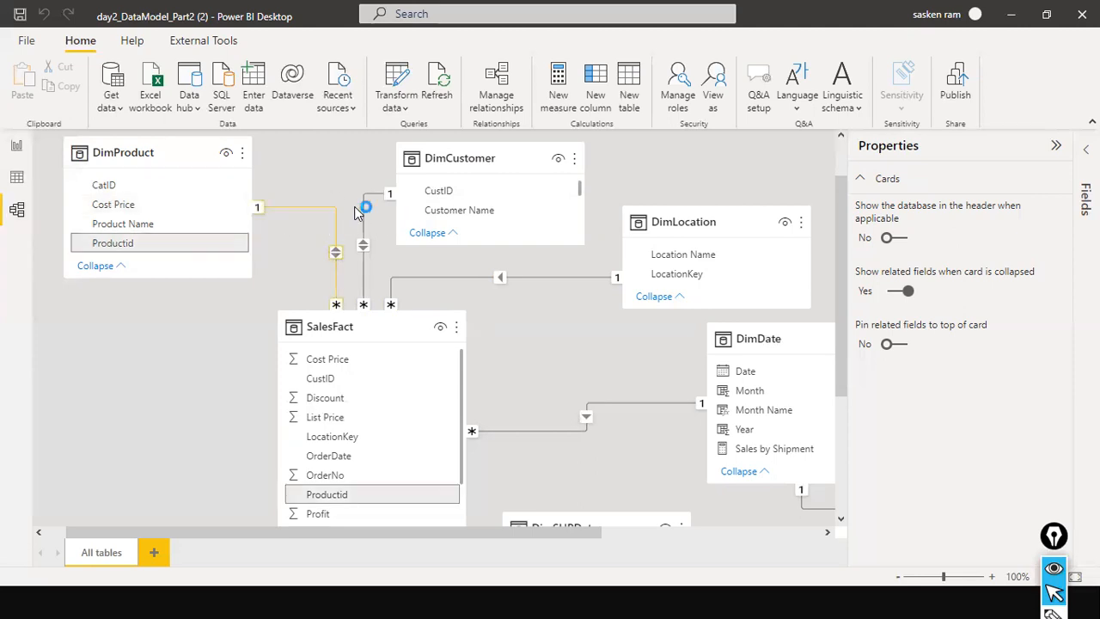
pyautogui.press('Escape')
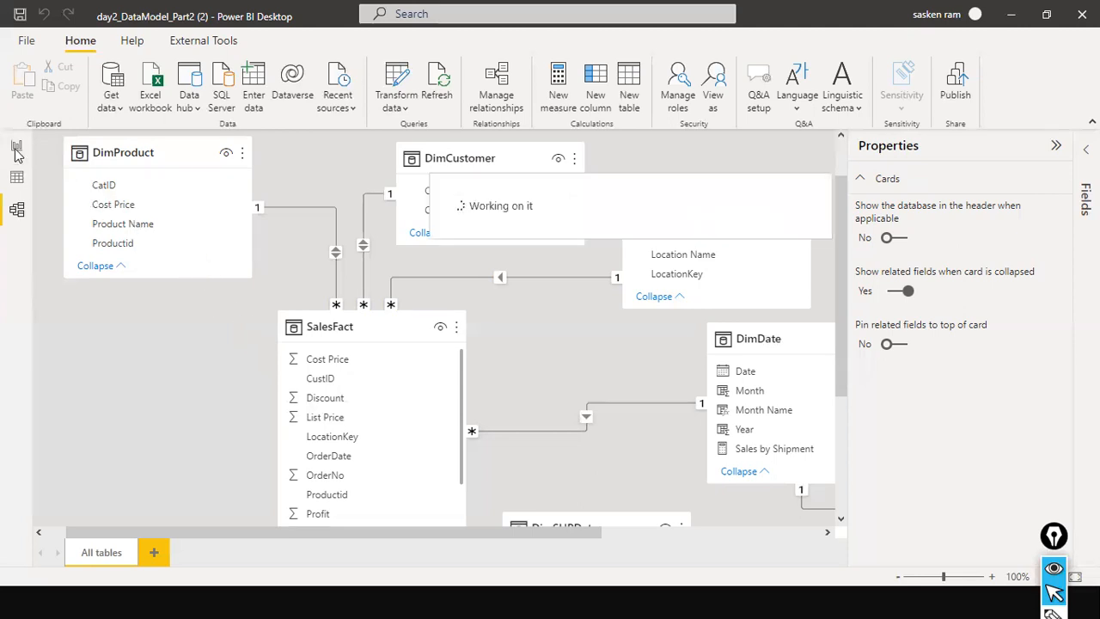
pyautogui.click(17, 150)
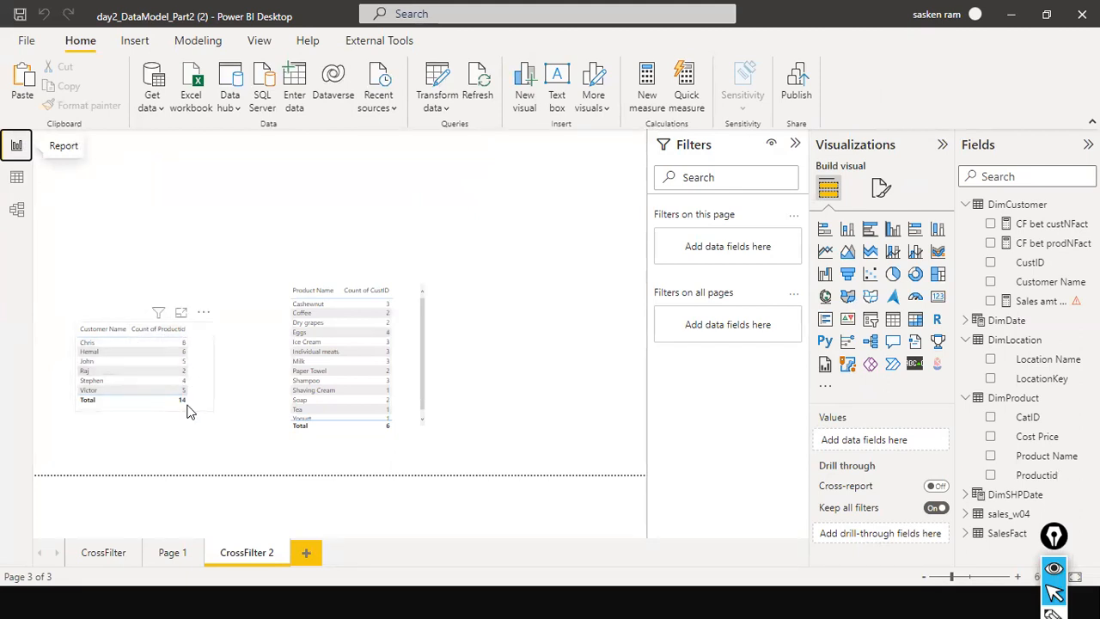
# - Set the cross filter direction of the SalesFact–DimProduct relationship to Single
pyautogui.click(17, 177)
pyautogui.click(17, 211)
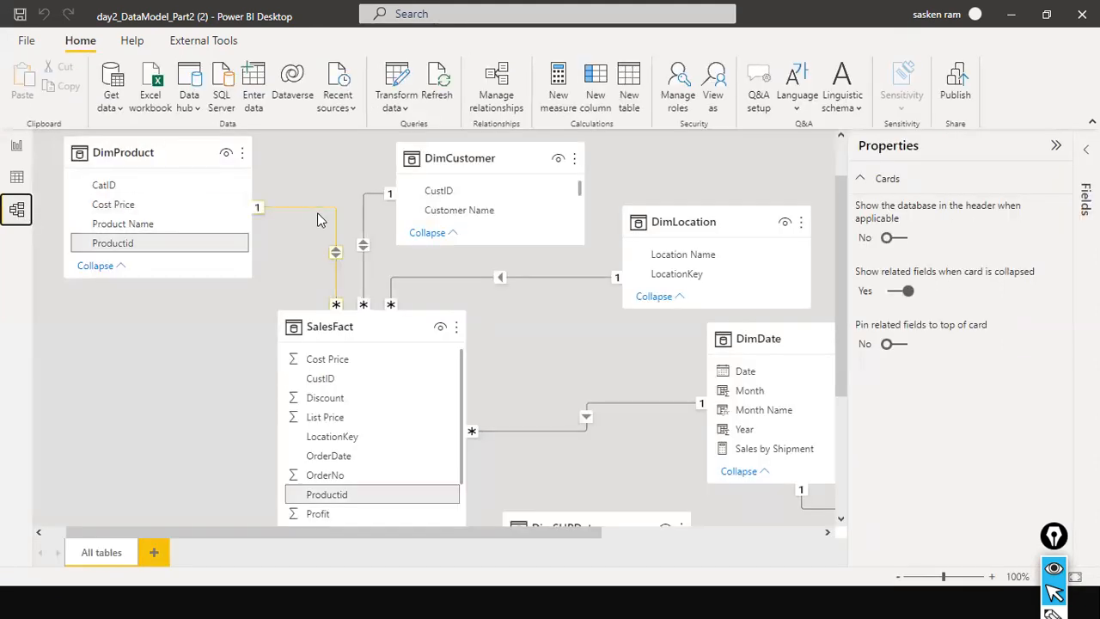
pyautogui.doubleClick(335, 229)
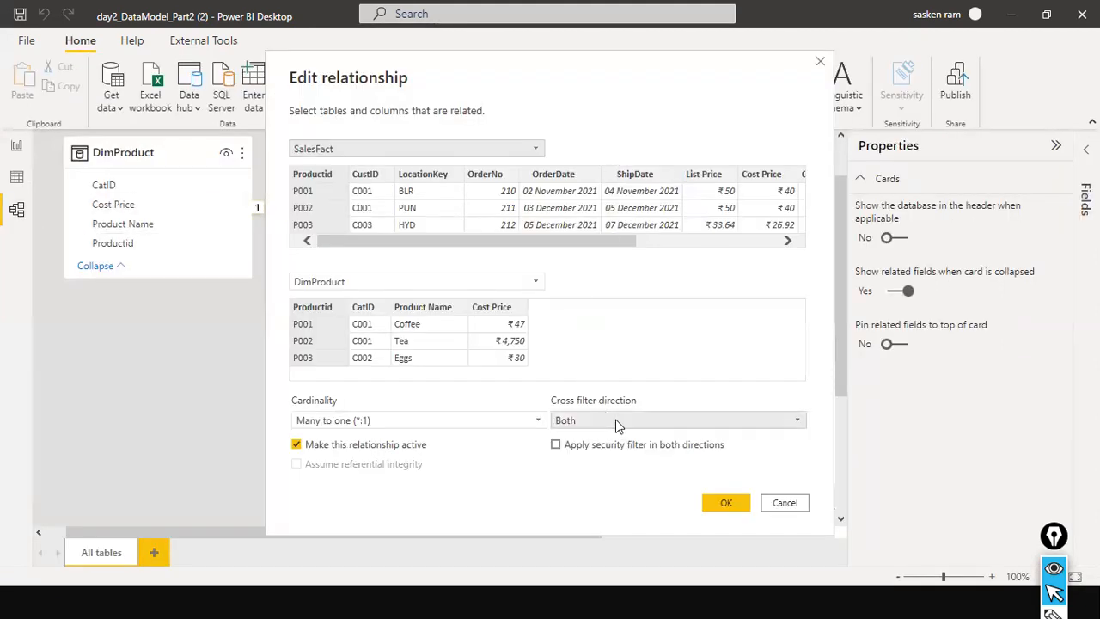
pyautogui.click(615, 425)
pyautogui.click(615, 425)
pyautogui.click(615, 425)
pyautogui.click(590, 434)
pyautogui.click(726, 505)
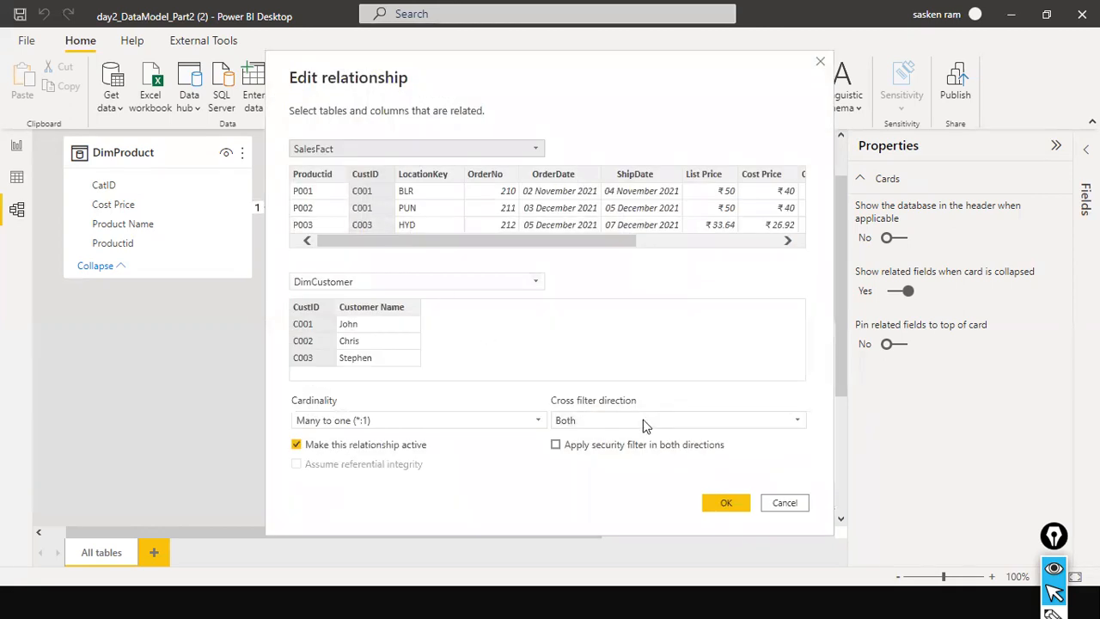
# - Set the cross filter direction of the SalesFact–DimCustomer relationship to Single
pyautogui.click(640, 420)
pyautogui.click(610, 440)
pyautogui.click(720, 504)
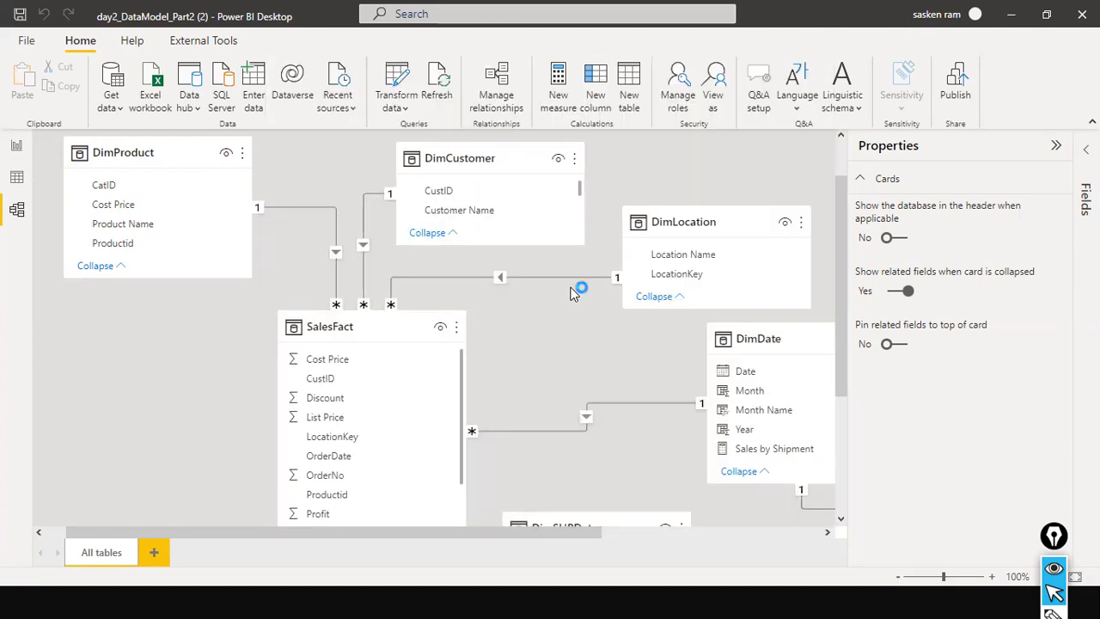
# - Compare the customer and product count tables on the CrossFilter 2 page with the relationship directions in the model
pyautogui.click(16, 145)
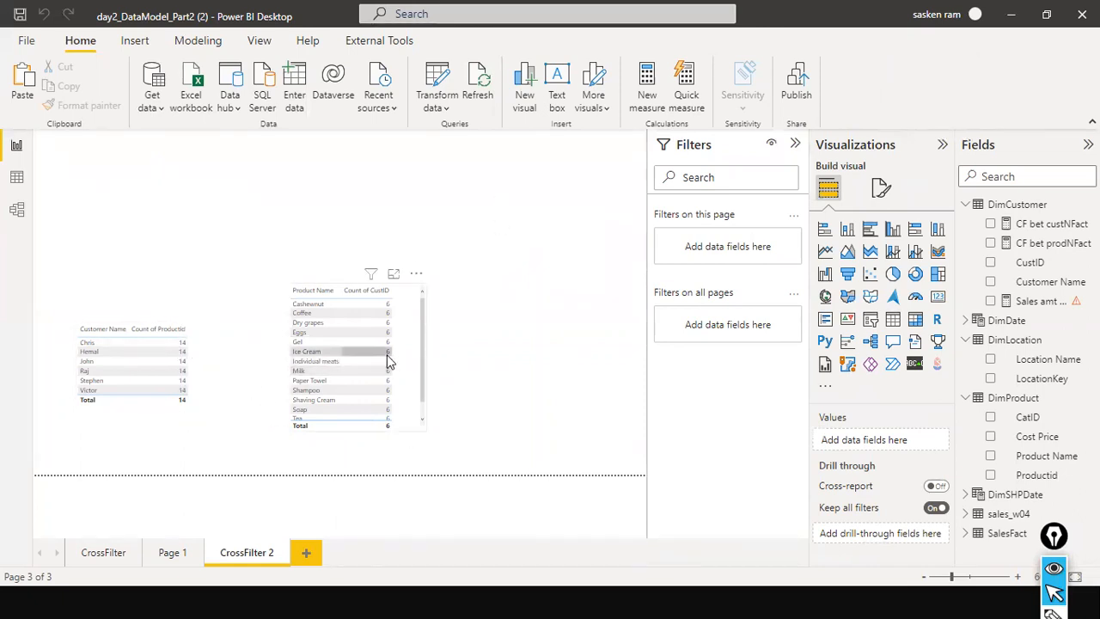
pyautogui.click(17, 209)
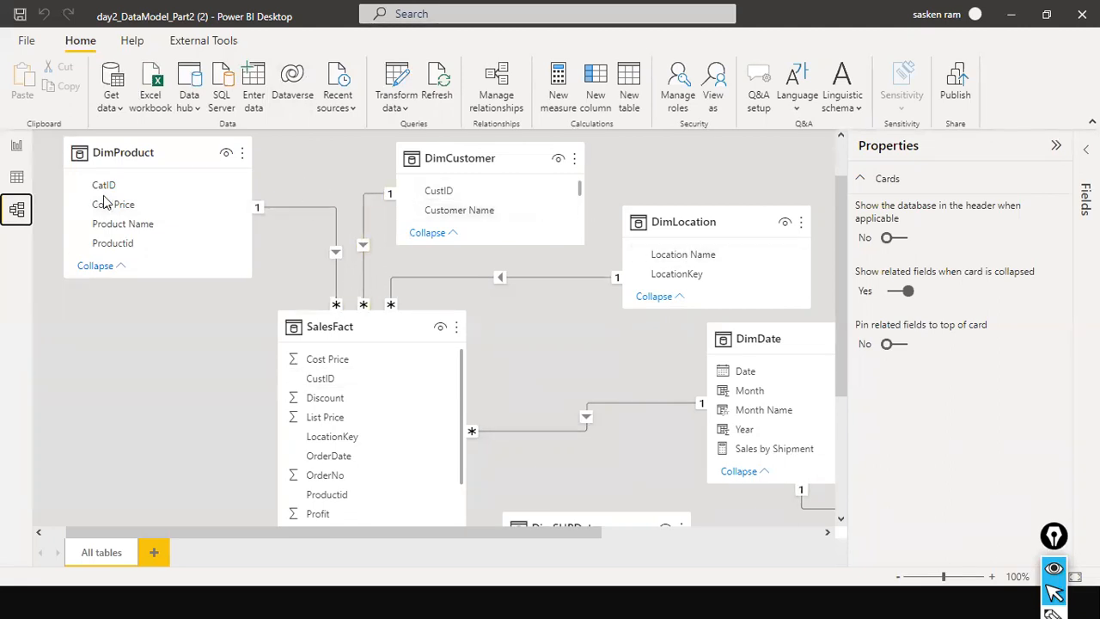
pyautogui.click(17, 146)
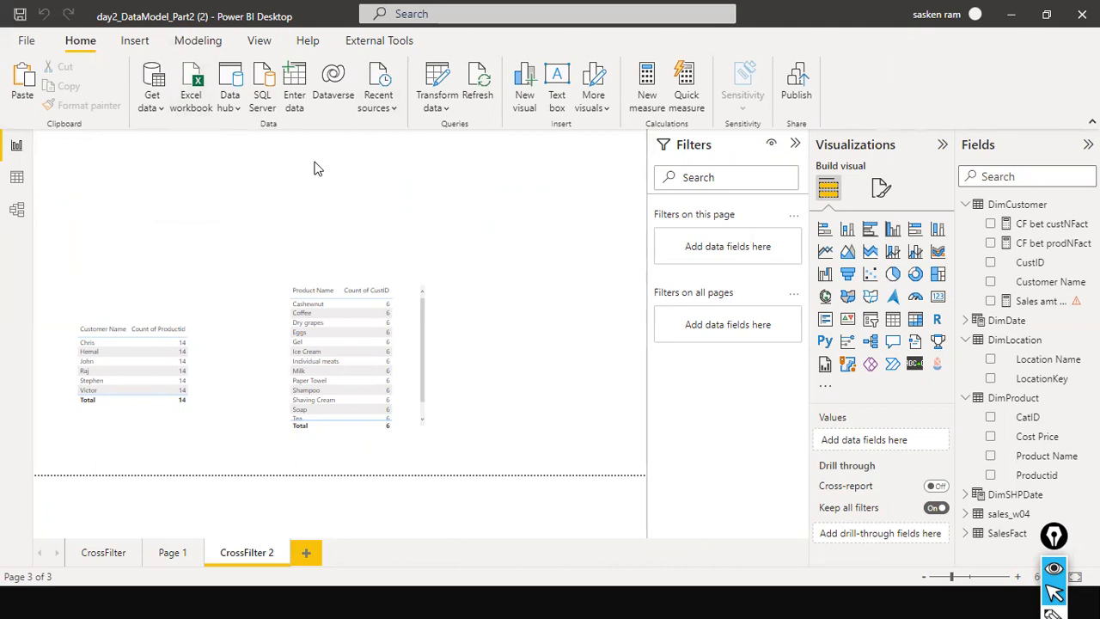
# - Create a new measure and begin its formula with CALCULATE(count(DimProduct[Productid])
pyautogui.click(194, 42)
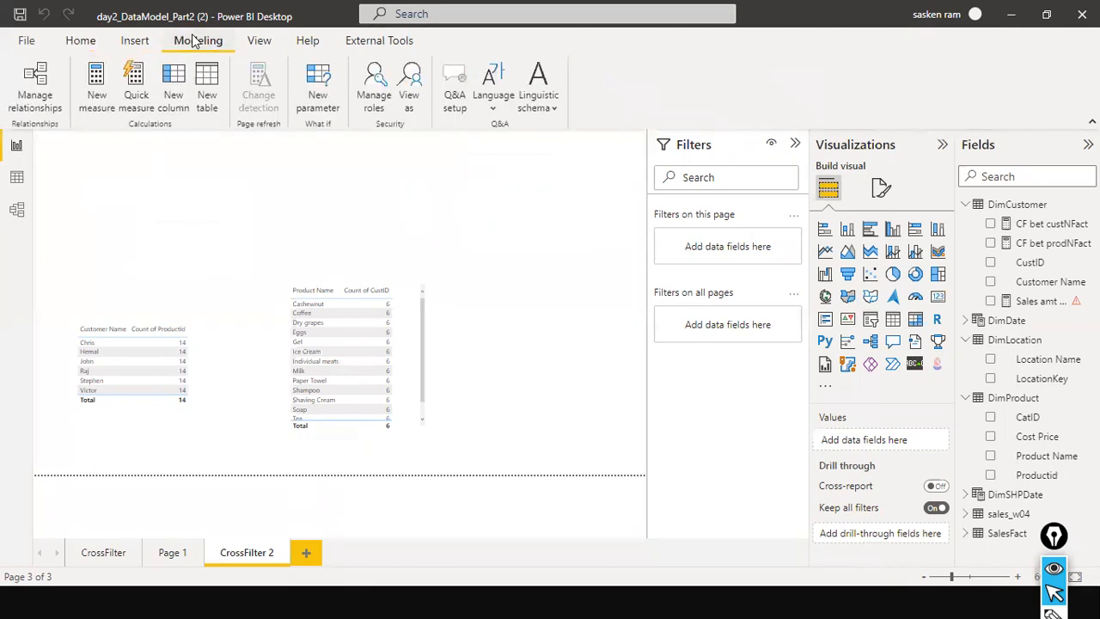
pyautogui.click(97, 86)
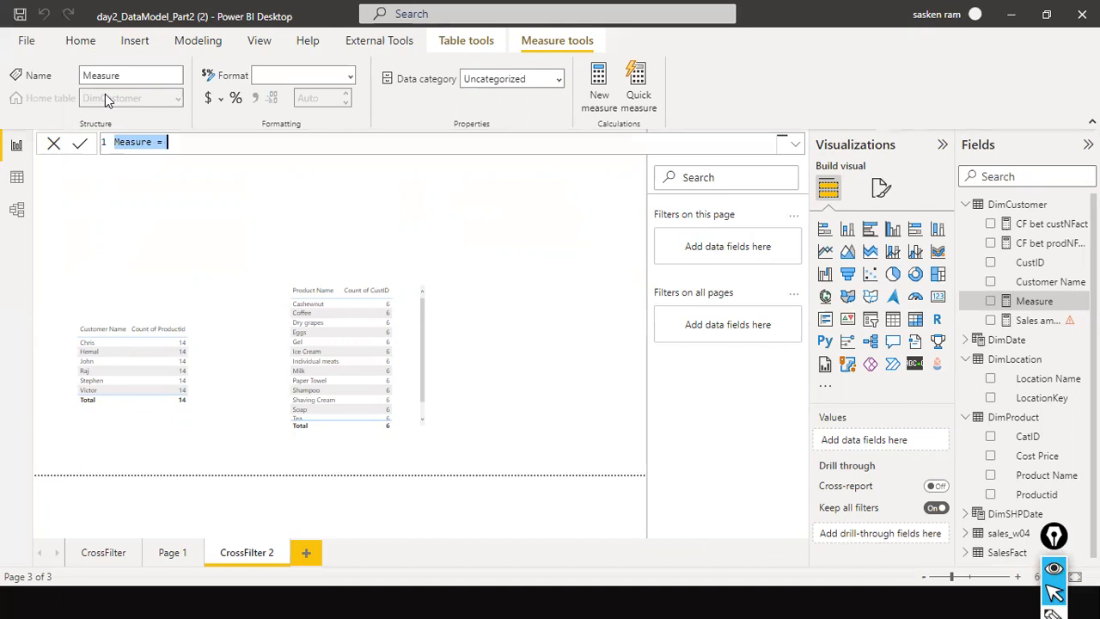
pyautogui.press('Left')
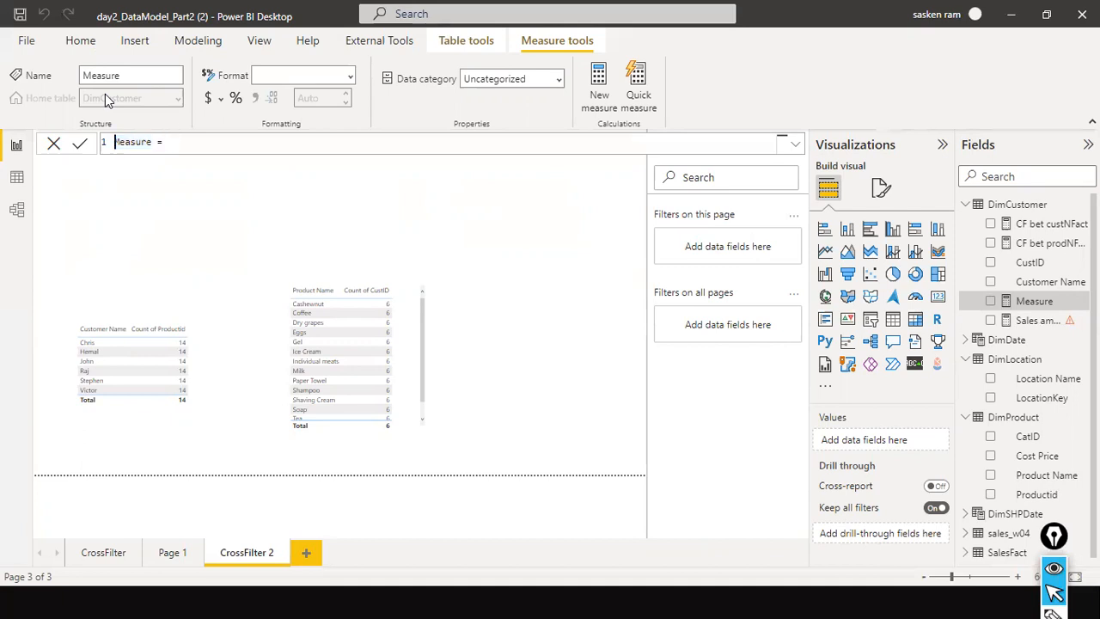
pyautogui.press('End')
pyautogui.write('ca')
pyautogui.press('Tab')
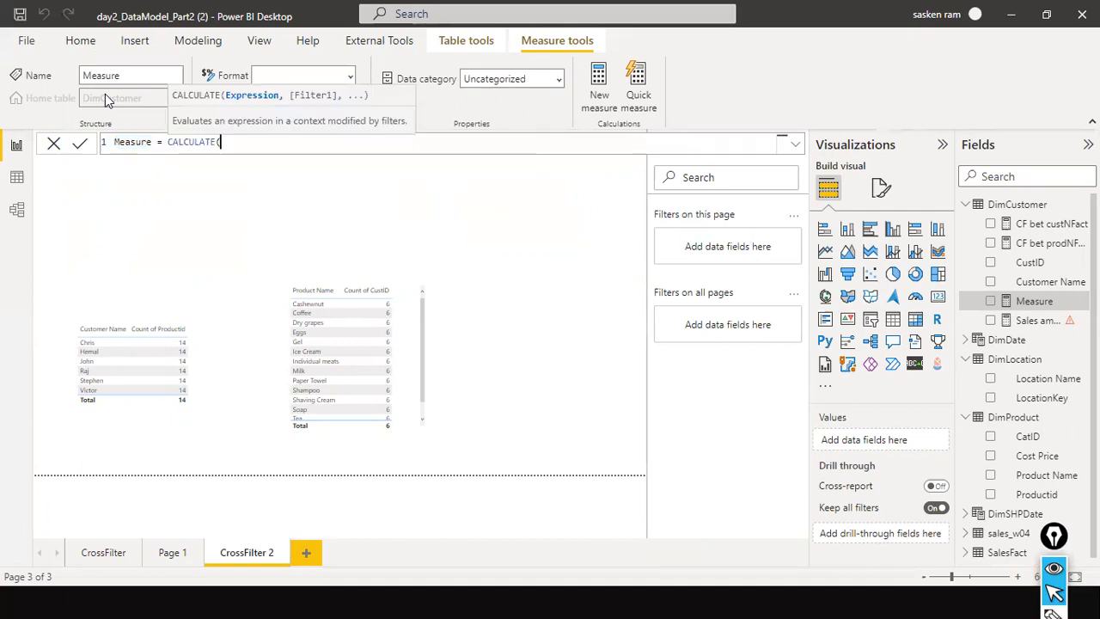
pyautogui.write('count')
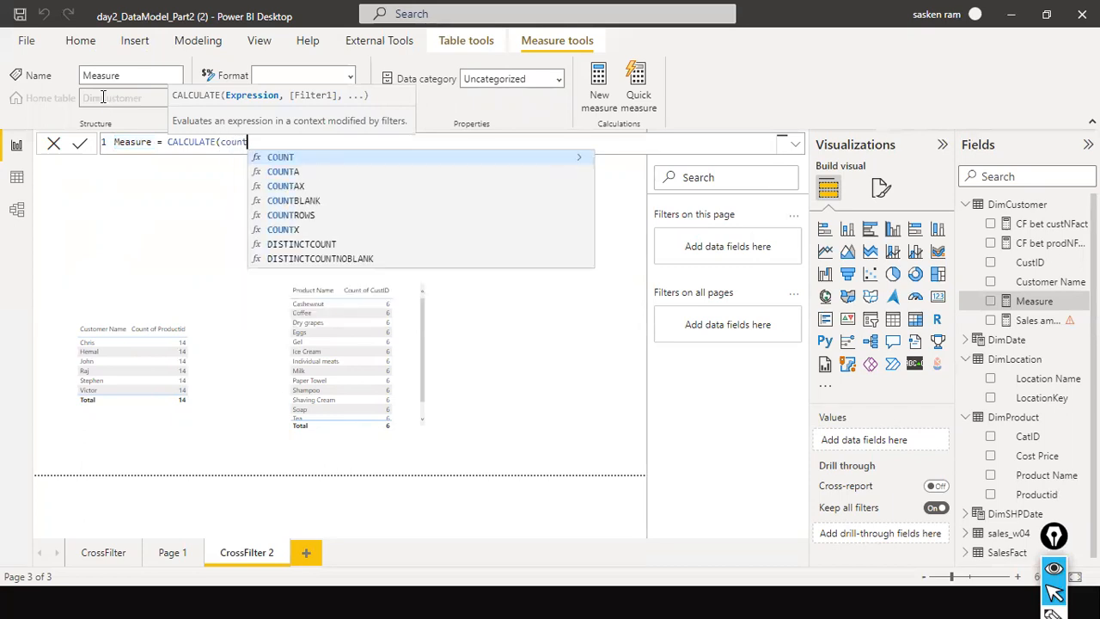
pyautogui.write('(')
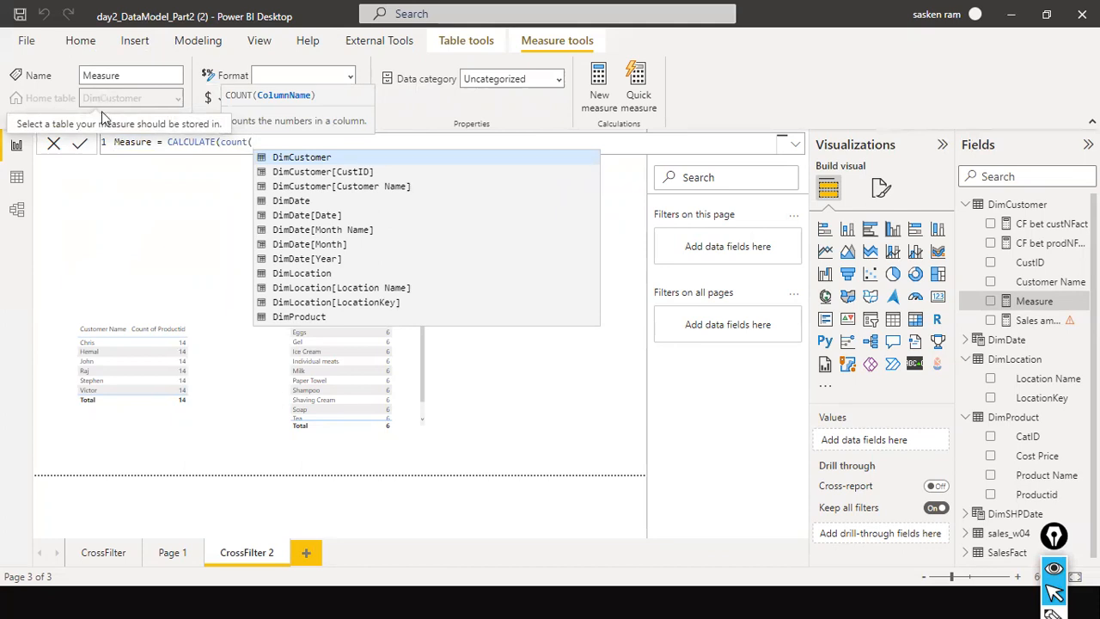
pyautogui.write('pr')
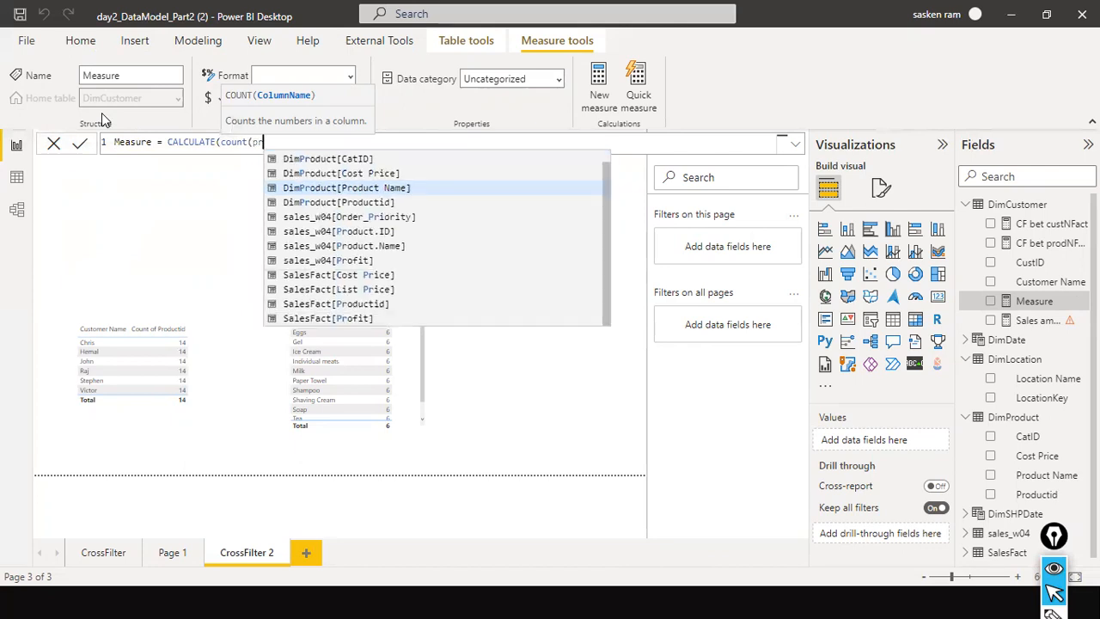
pyautogui.press('Down')
pyautogui.press('Tab')
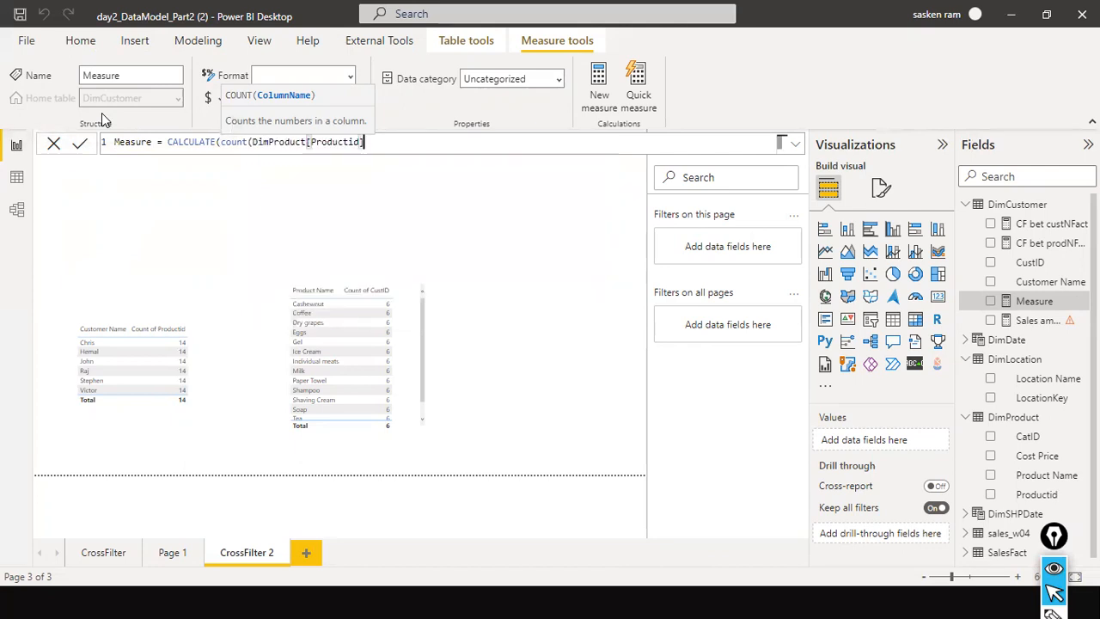
pyautogui.write(')')
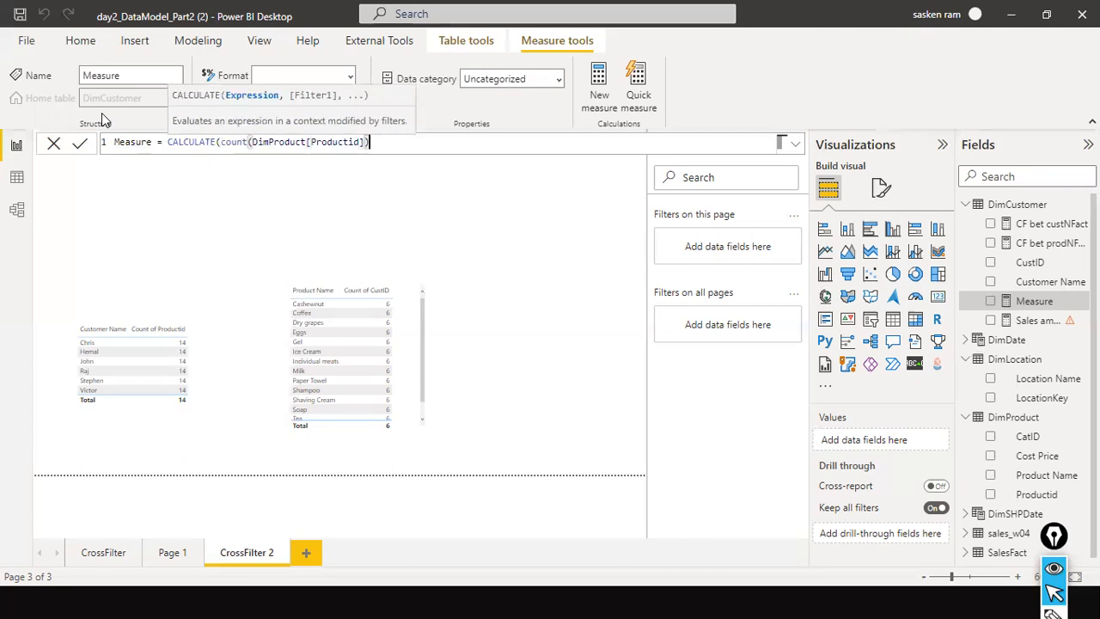
# - Add a CROSSFILTER function to the measure formula with DimProduct[Productid] as its left column
pyautogui.write(', cross')
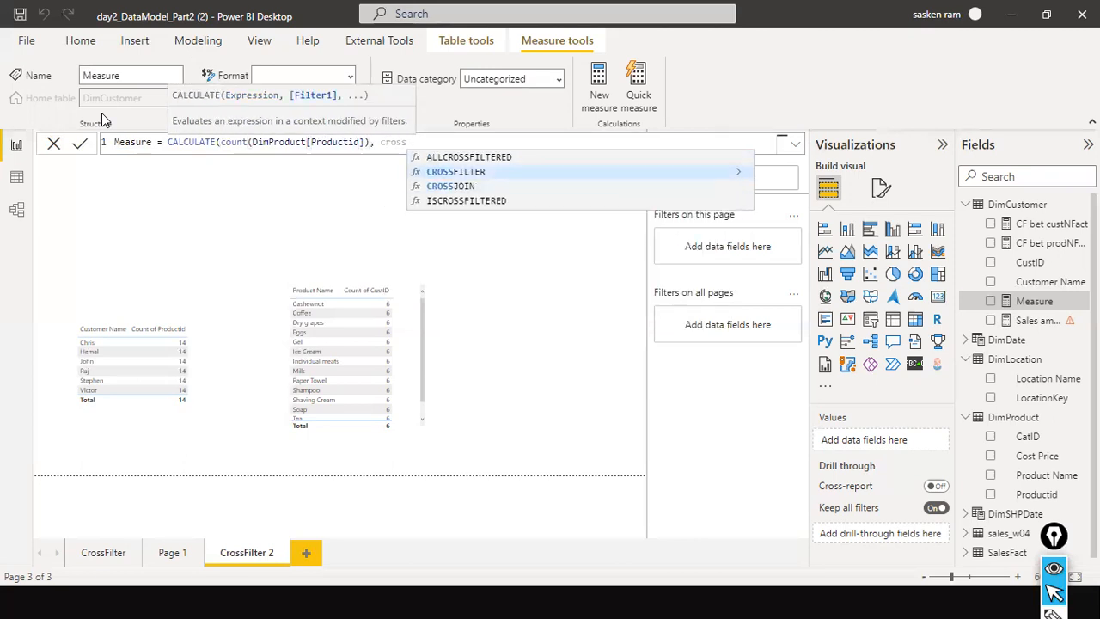
pyautogui.press('Tab')
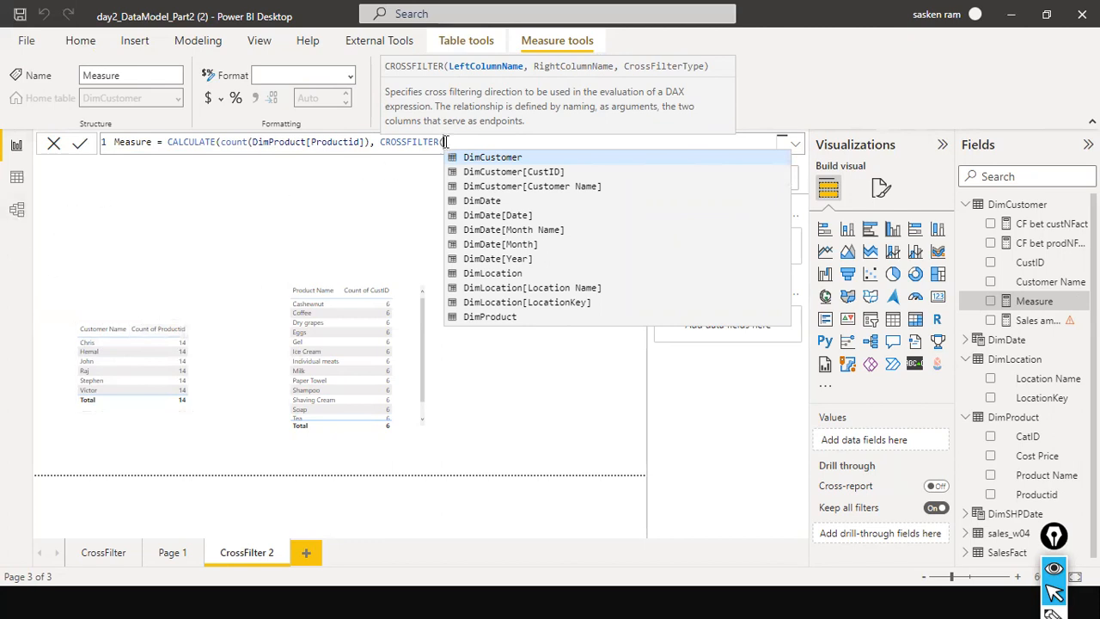
pyautogui.write('dimpro')
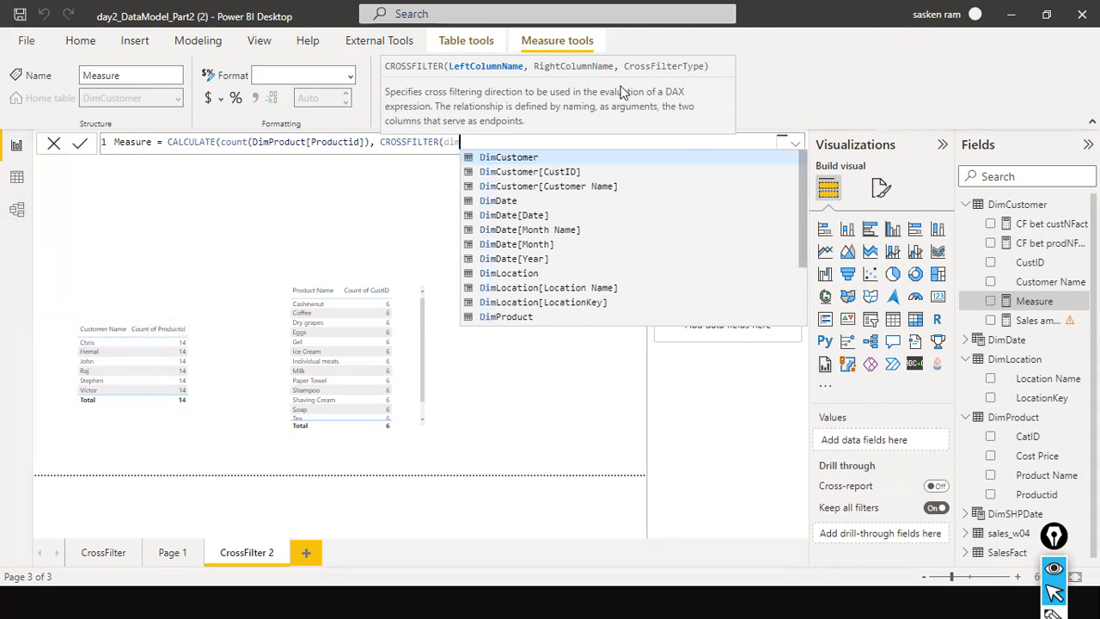
pyautogui.press('Down')
pyautogui.press('Down')
pyautogui.press('Down')
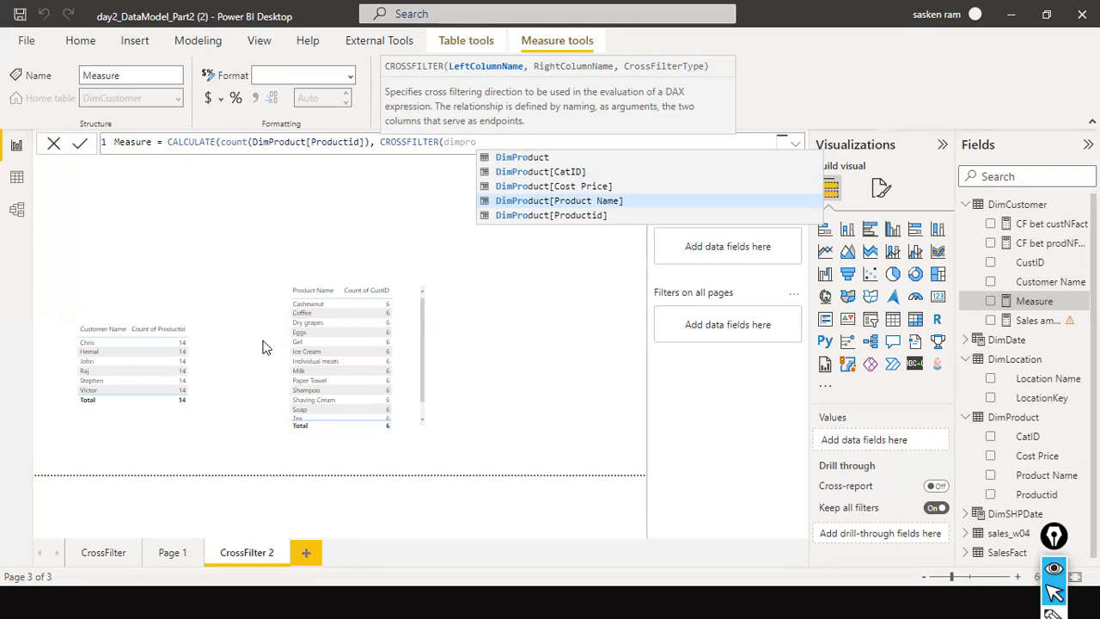
pyautogui.click(565, 215)
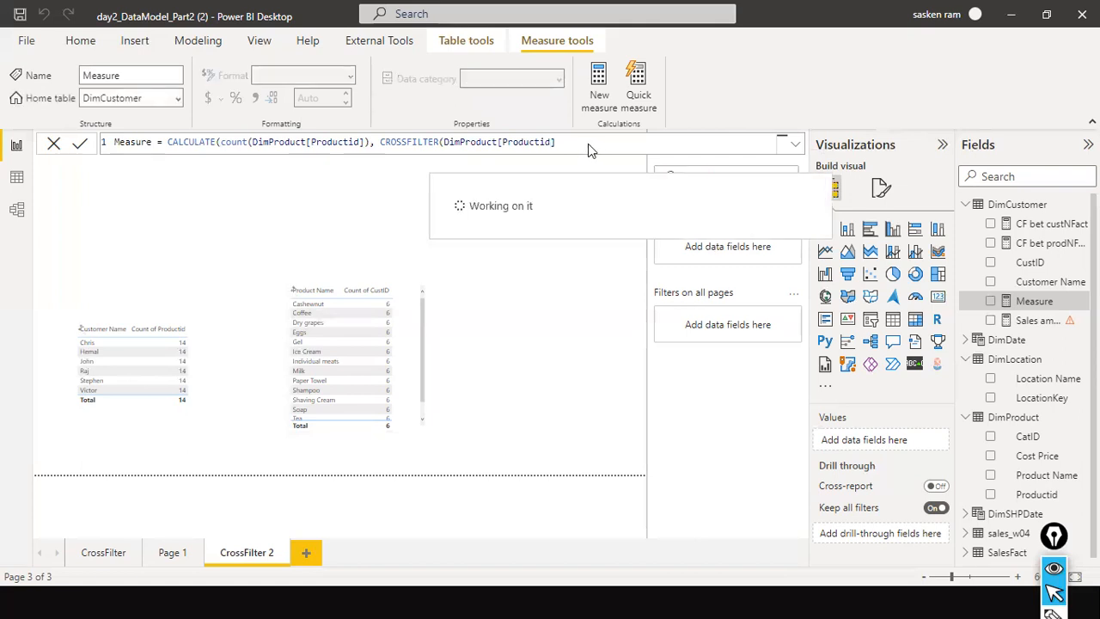
pyautogui.write('))')
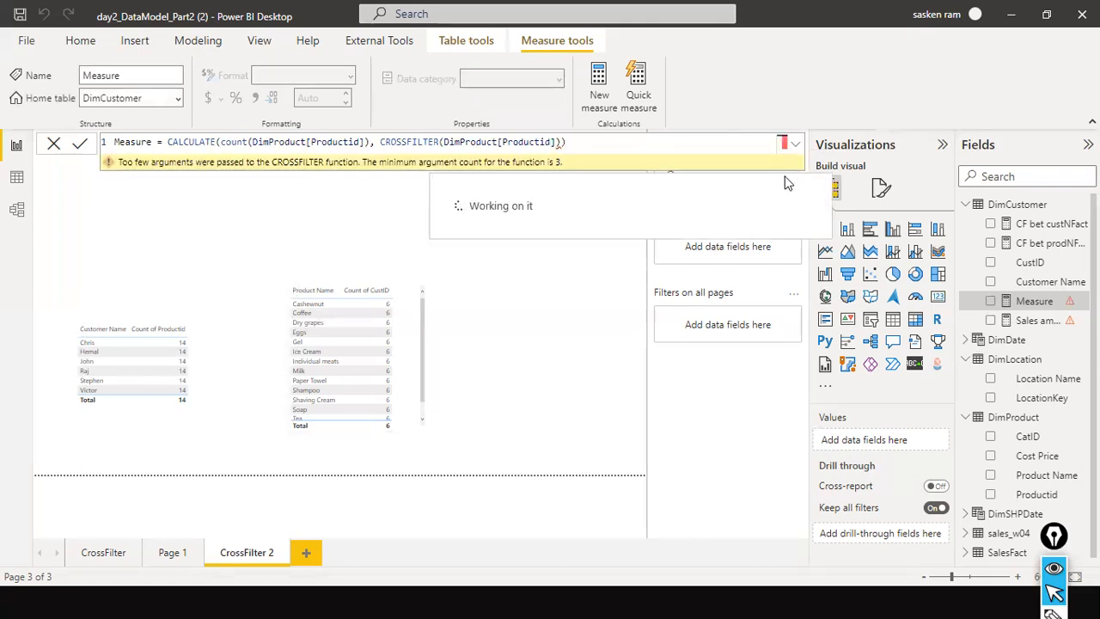
# - Add SalesFact[Productid] and both as further arguments in the measure formula and close its parentheses
pyautogui.press('Left')
pyautogui.write(', ')
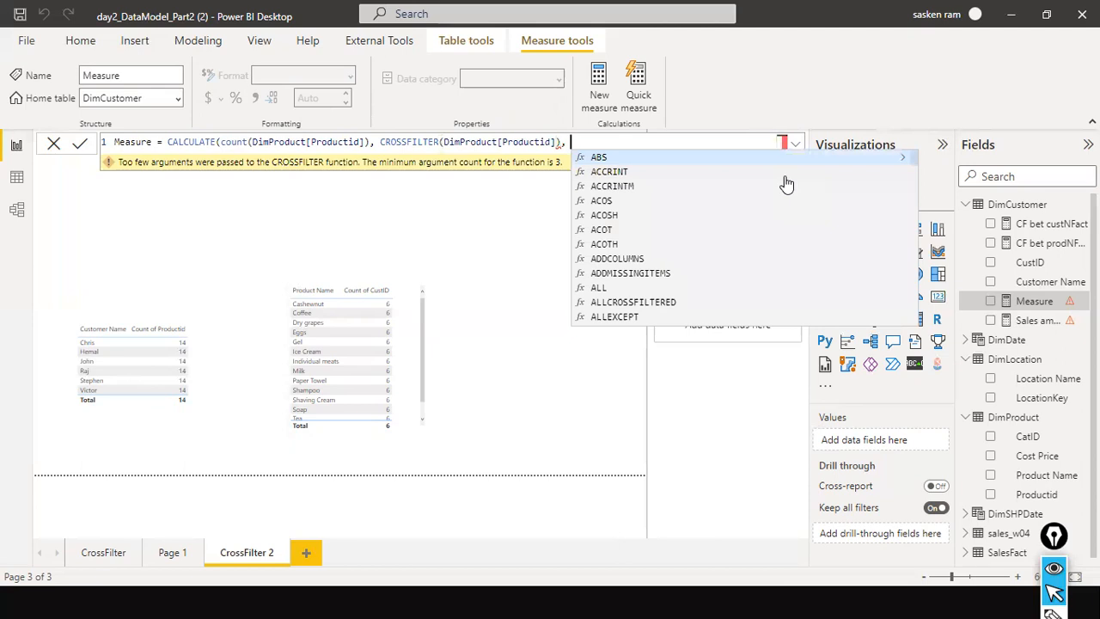
pyautogui.write('salesfac')
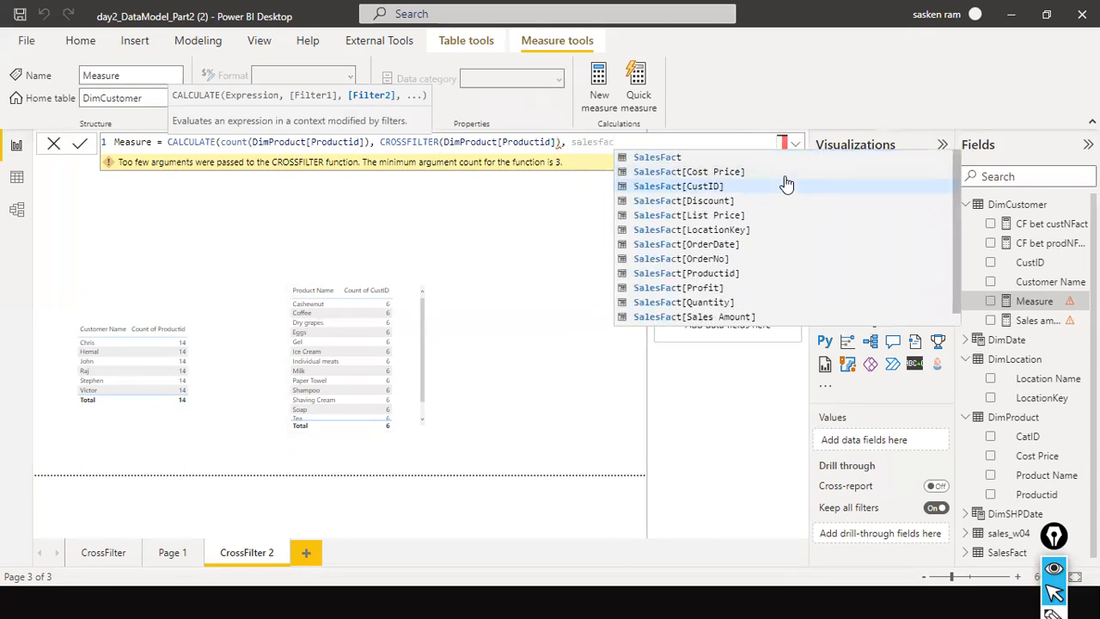
pyautogui.press('Down')
pyautogui.press('Down')
pyautogui.press('Down')
pyautogui.press('Down')
pyautogui.press('Down')
pyautogui.press('Down')
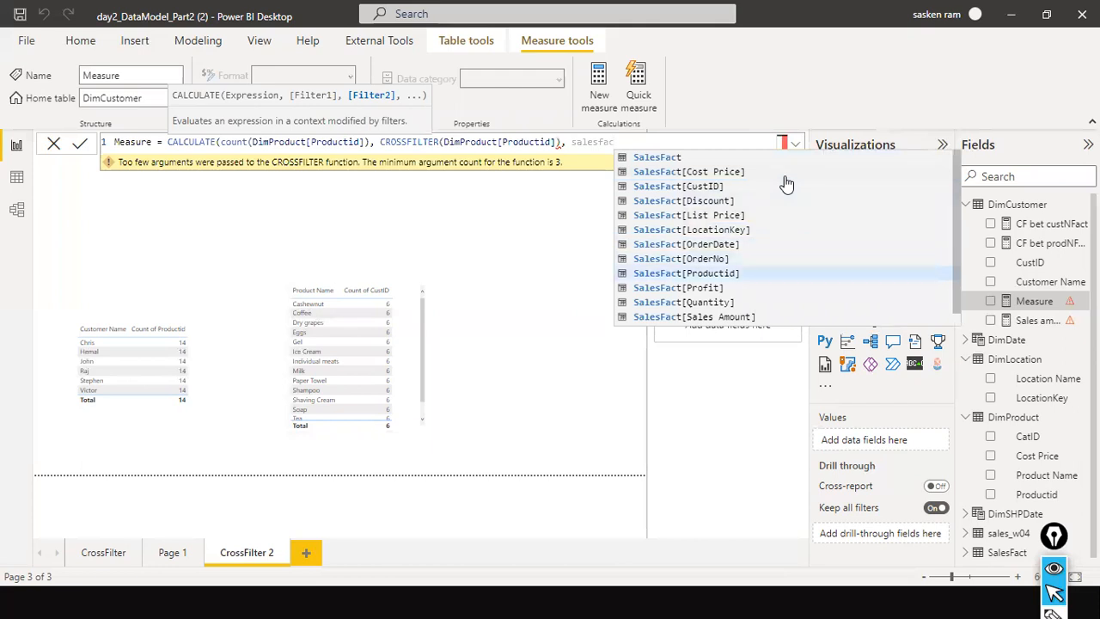
pyautogui.press('Tab')
pyautogui.write(', ')
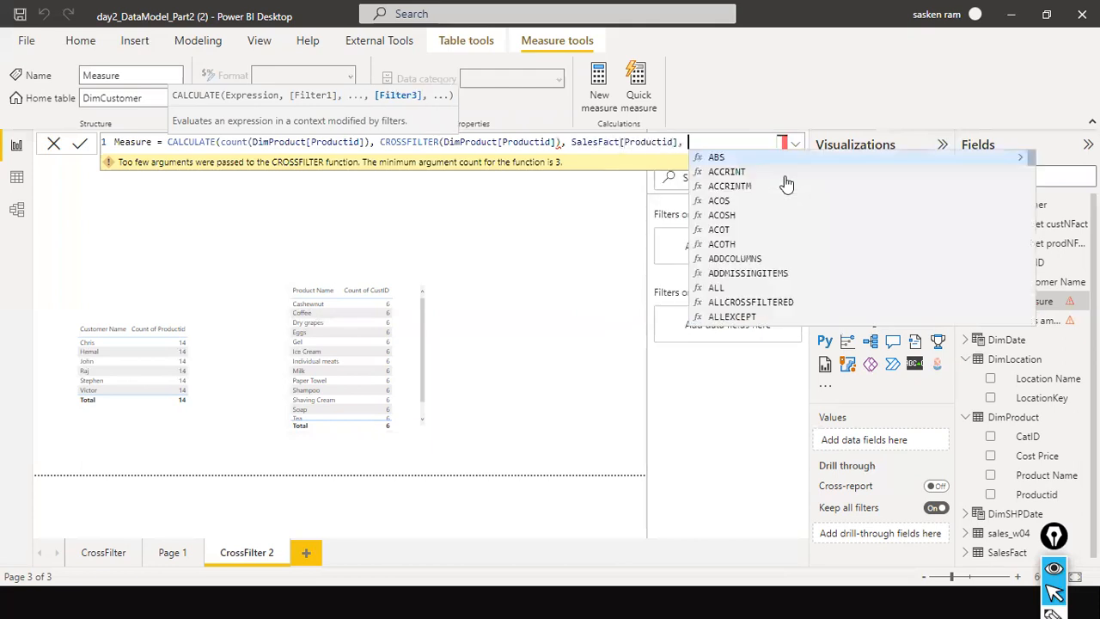
pyautogui.write('both)')
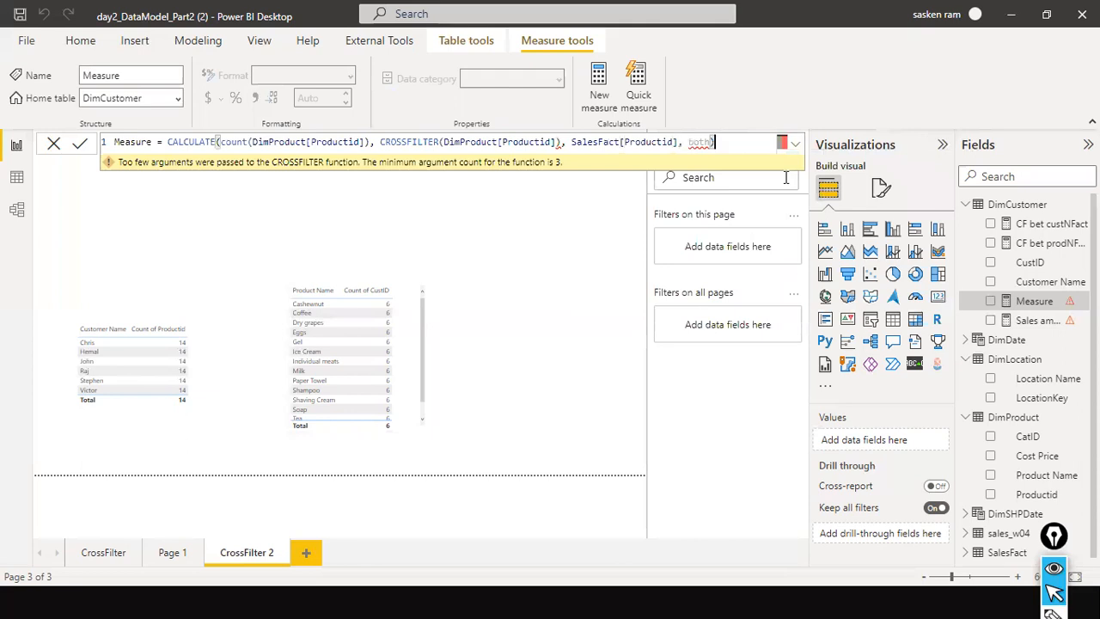
pyautogui.write(')')
# - Remove the extra closing parenthesis after DimProduct[Productid] so that CROSSFILTER encloses all three arguments
pyautogui.hotkey('ctrl', 'Left')
pyautogui.hotkey('ctrl', 'Left')
pyautogui.hotkey('ctrl', 'Left')
pyautogui.hotkey('ctrl', 'Left')
pyautogui.hotkey('ctrl', 'Left')
pyautogui.press('Left')
pyautogui.press('Left')
pyautogui.press('BackSpace')
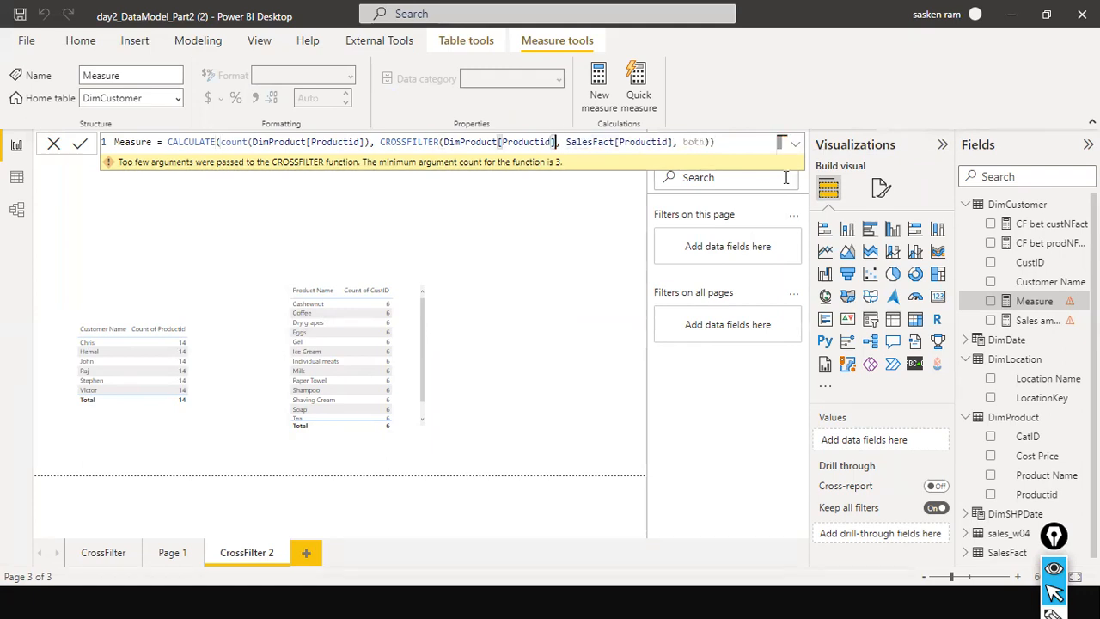
# - Commit the corrected CROSSFILTER formula of the measure and select its full text
pyautogui.press('End')
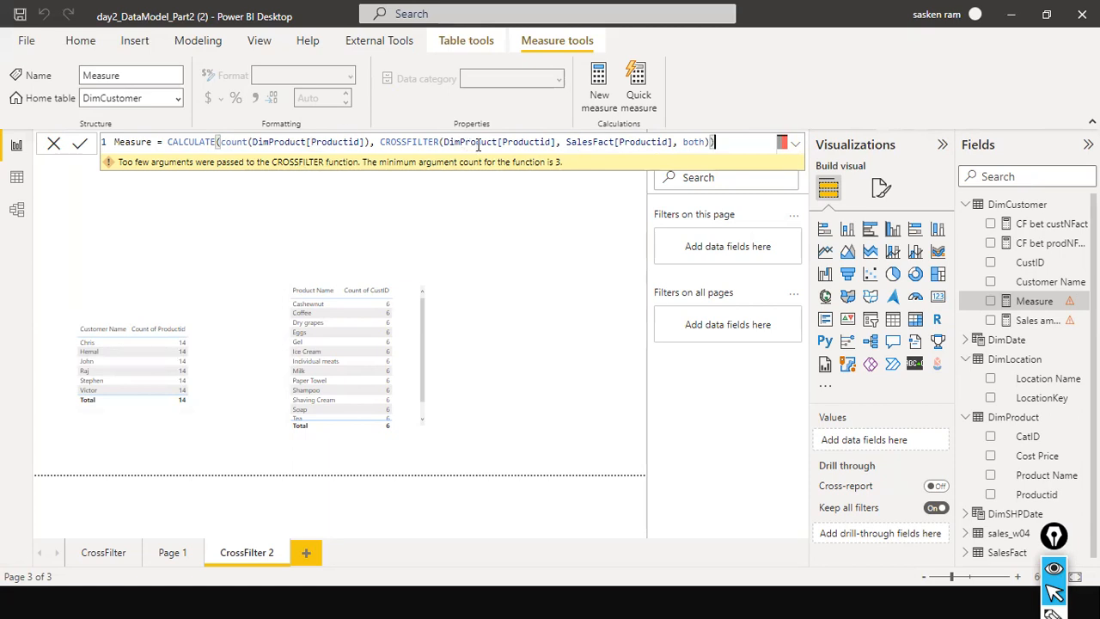
pyautogui.doubleClick(521, 141)
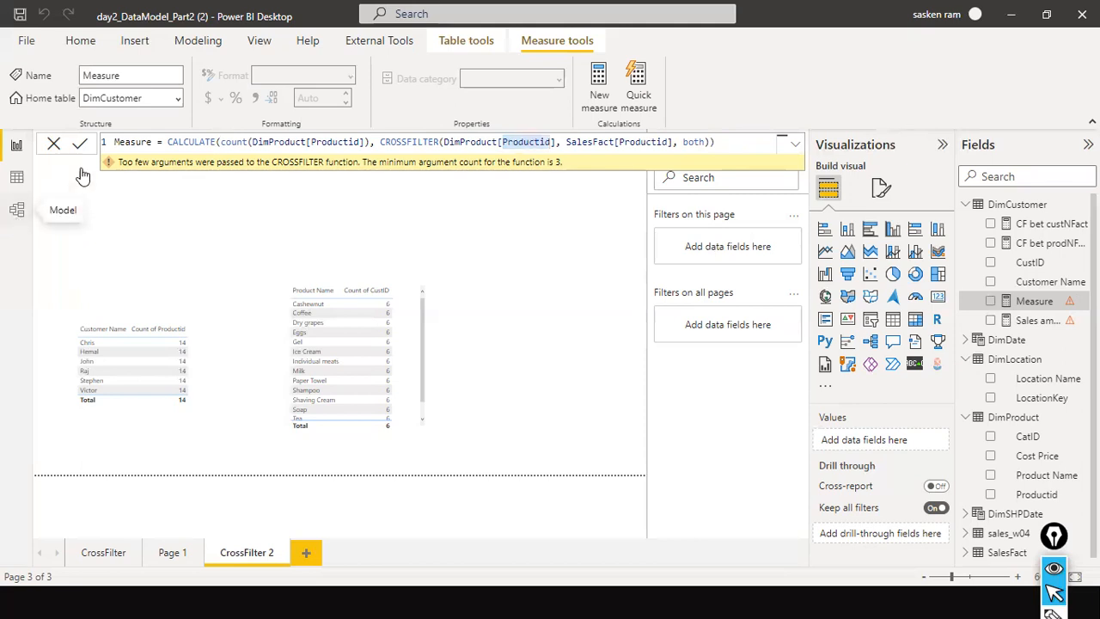
pyautogui.click(15, 212)
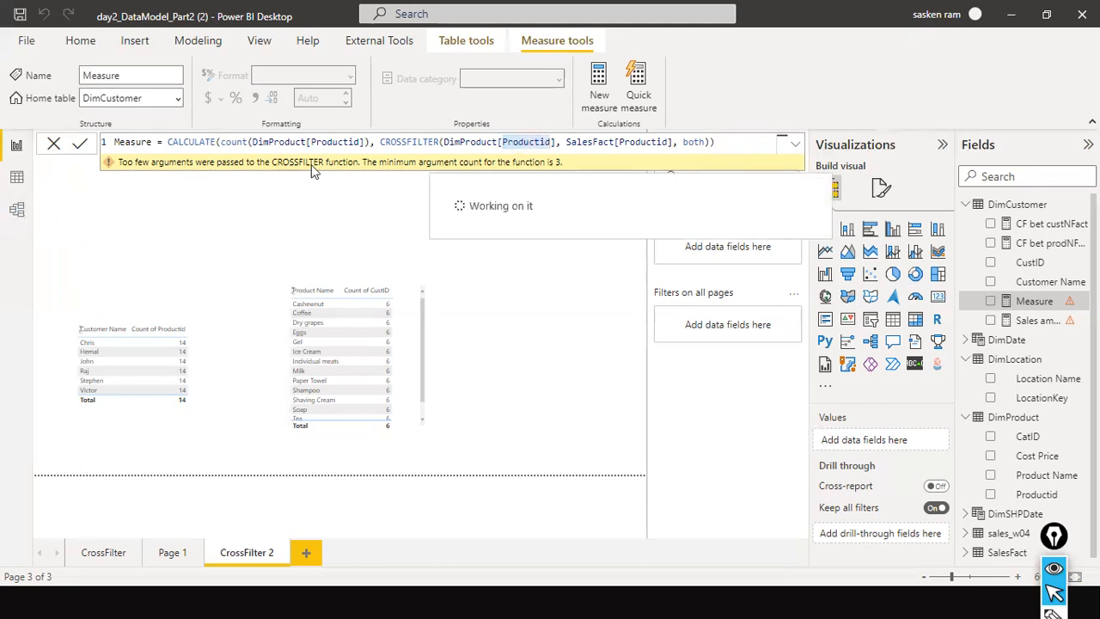
pyautogui.click(618, 143)
pyautogui.hotkey('ctrl', 'a')
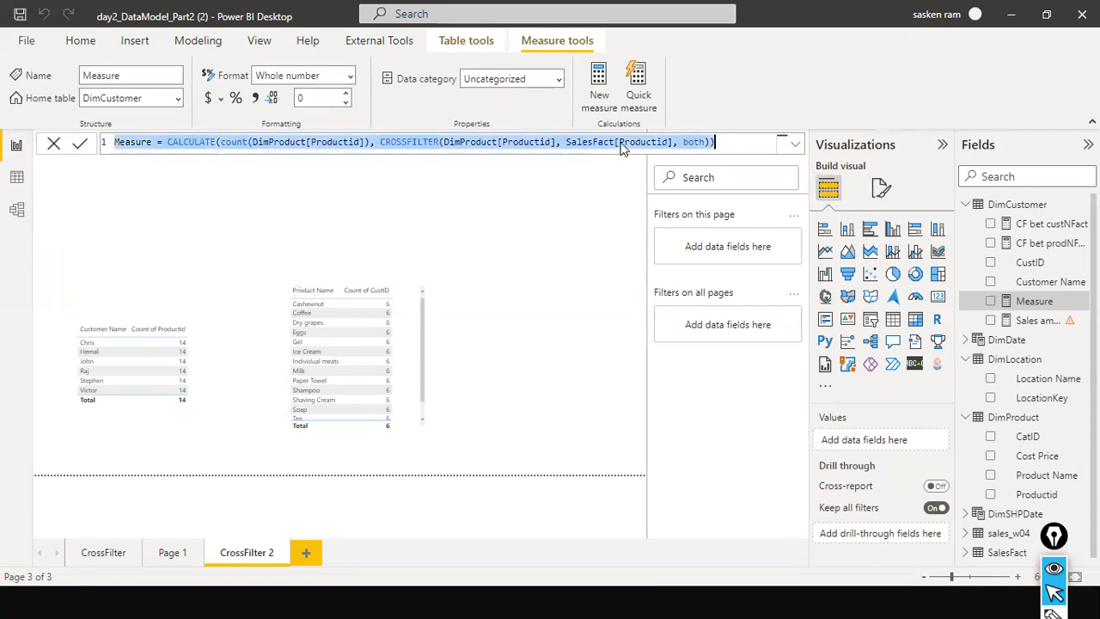
# - Examine the relationship between DimProduct and SalesFact in the model diagram and return to the report page
pyautogui.click(19, 211)
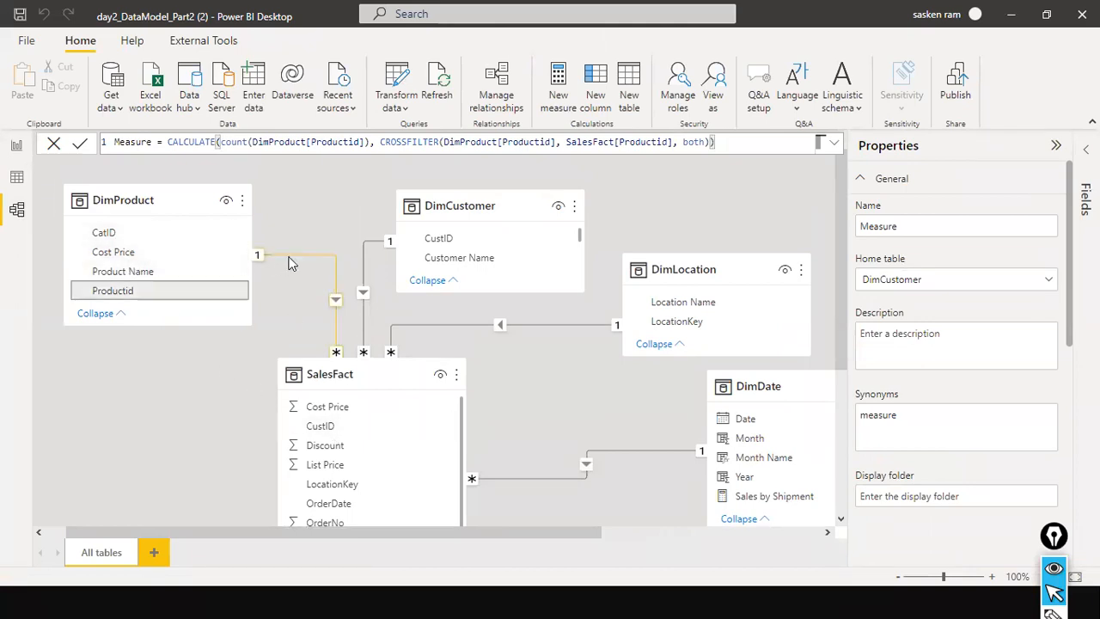
pyautogui.scroll(-3, 323, 300)
pyautogui.scroll(2, 330, 302)
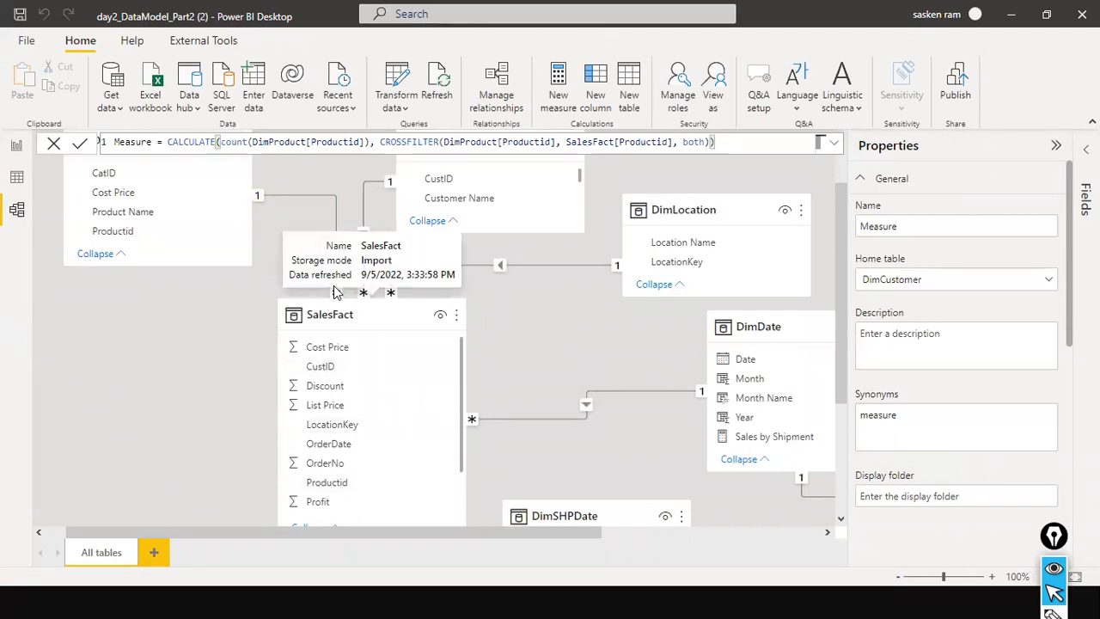
pyautogui.scroll(2, 321, 297)
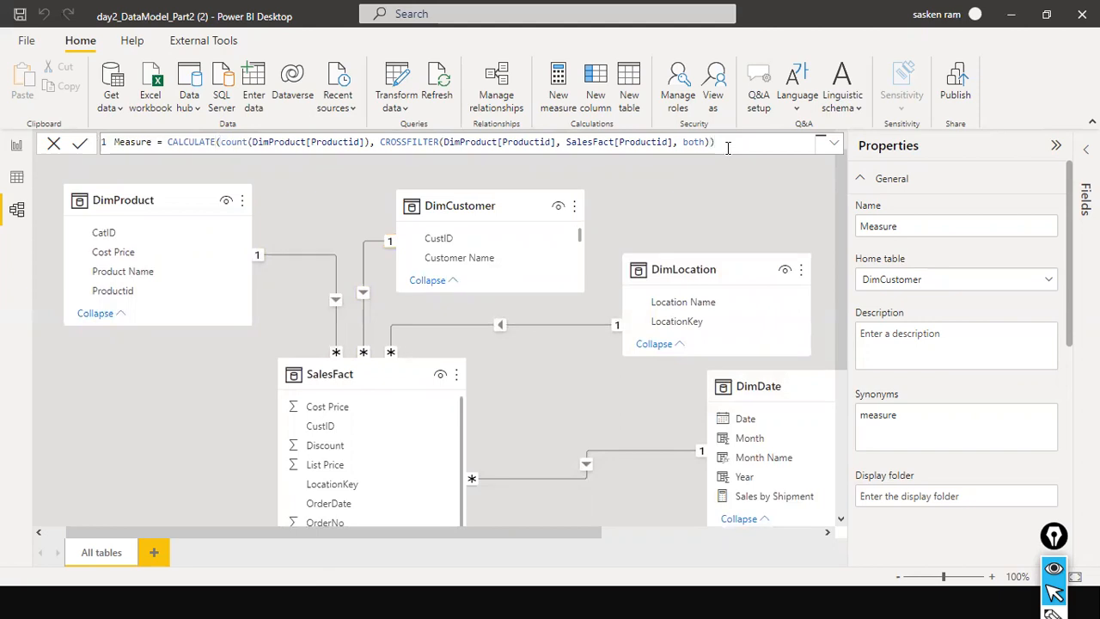
pyautogui.click(16, 146)
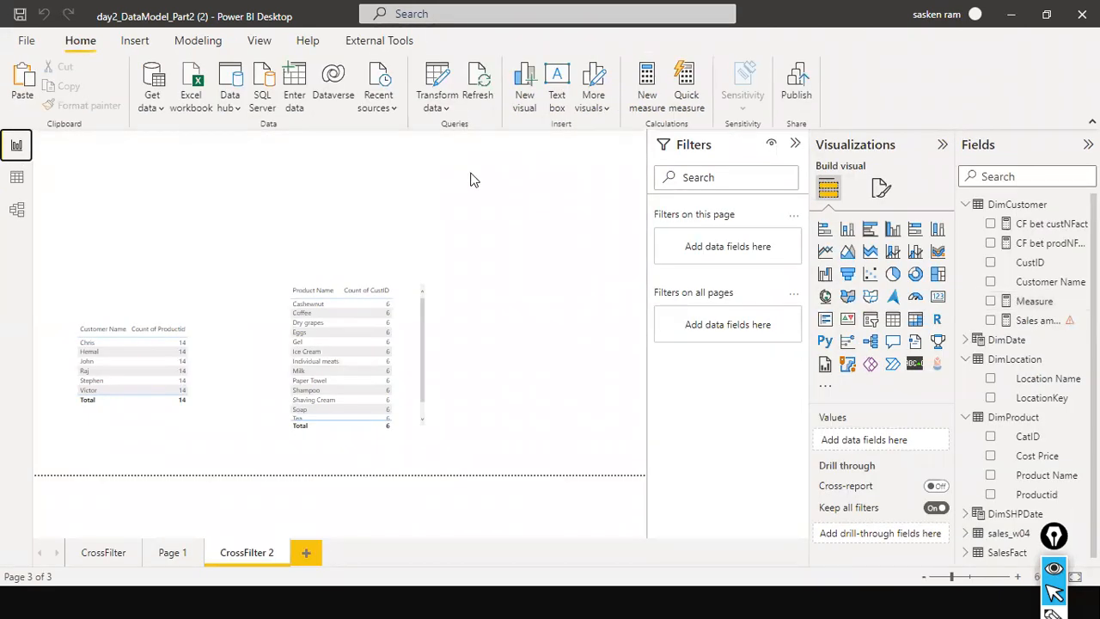
# - Find the new measure by searching the fields for "measu" and view its formula
pyautogui.click(1011, 177)
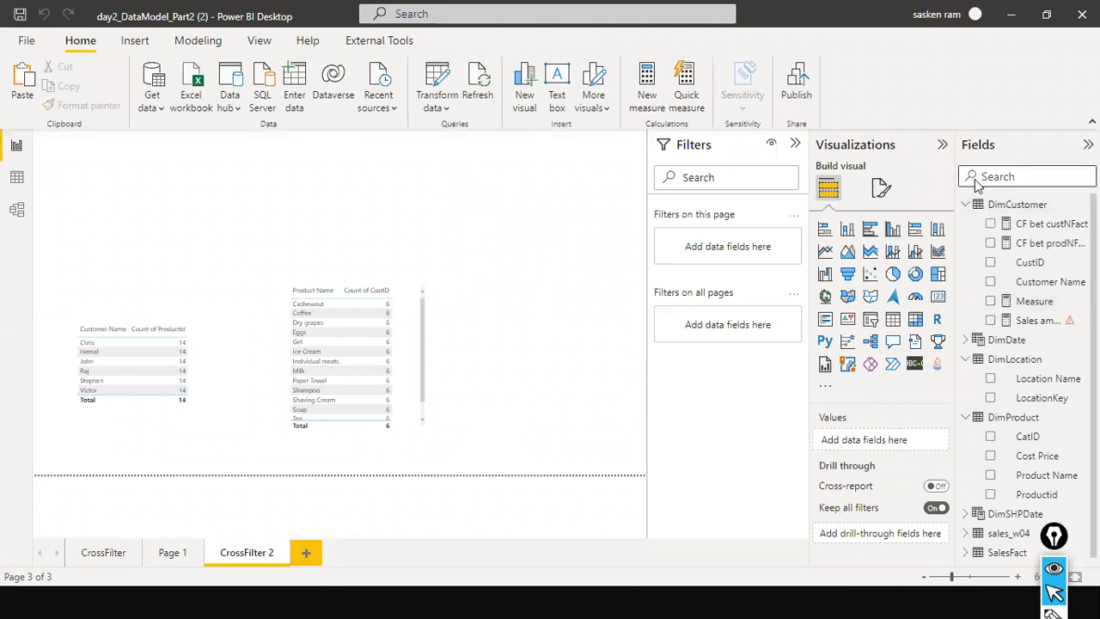
pyautogui.write('cross')
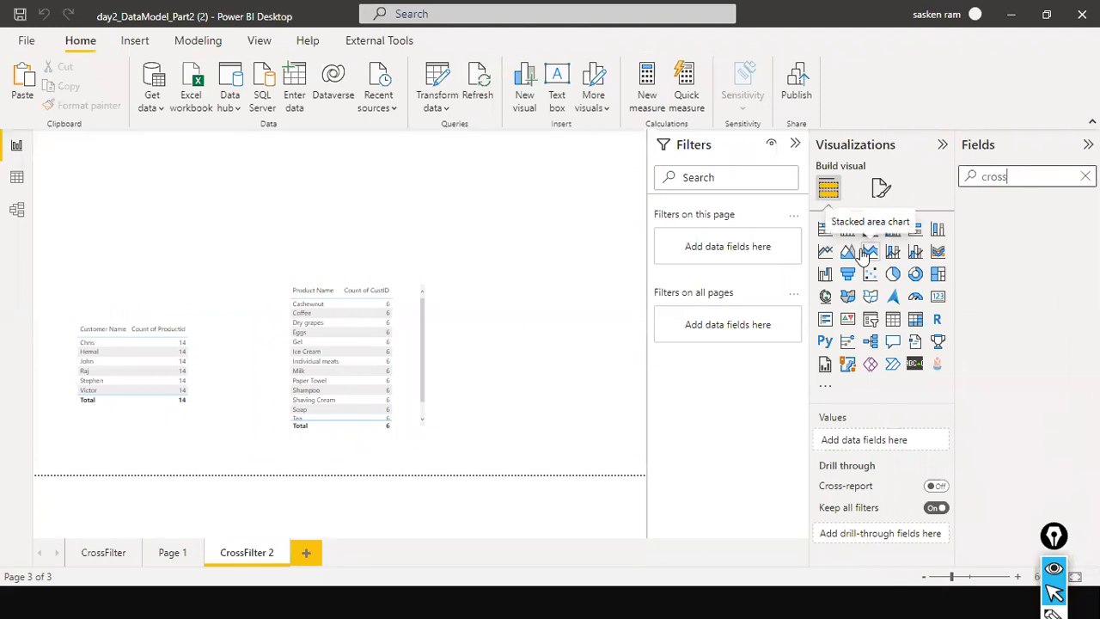
pyautogui.press('BackSpace')
pyautogui.press('BackSpace')
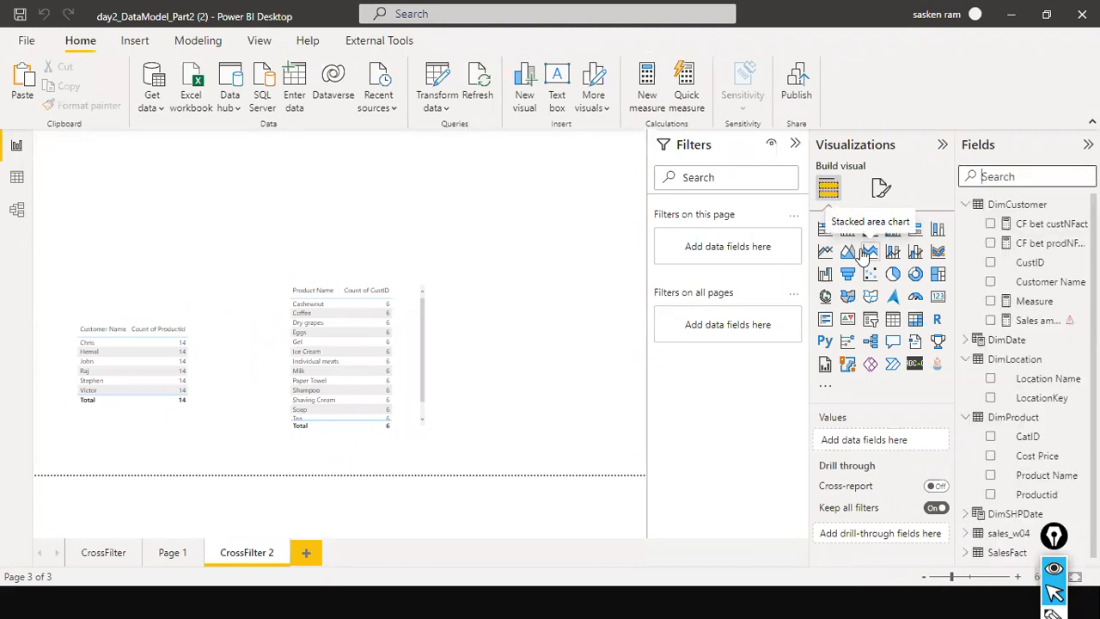
pyautogui.write('measu')
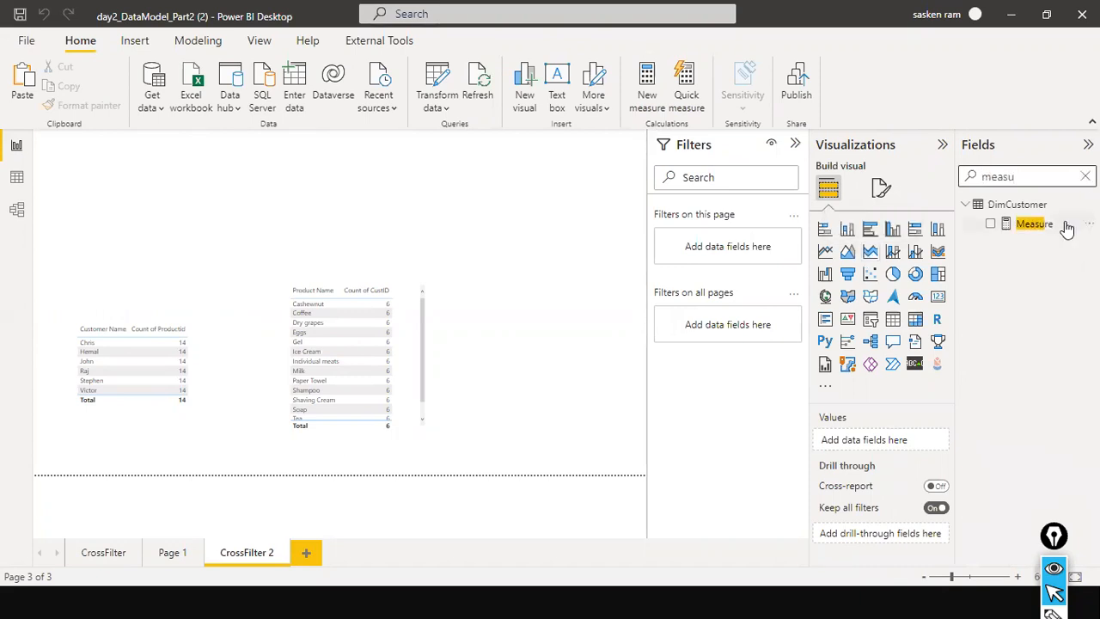
pyautogui.click(1033, 224)
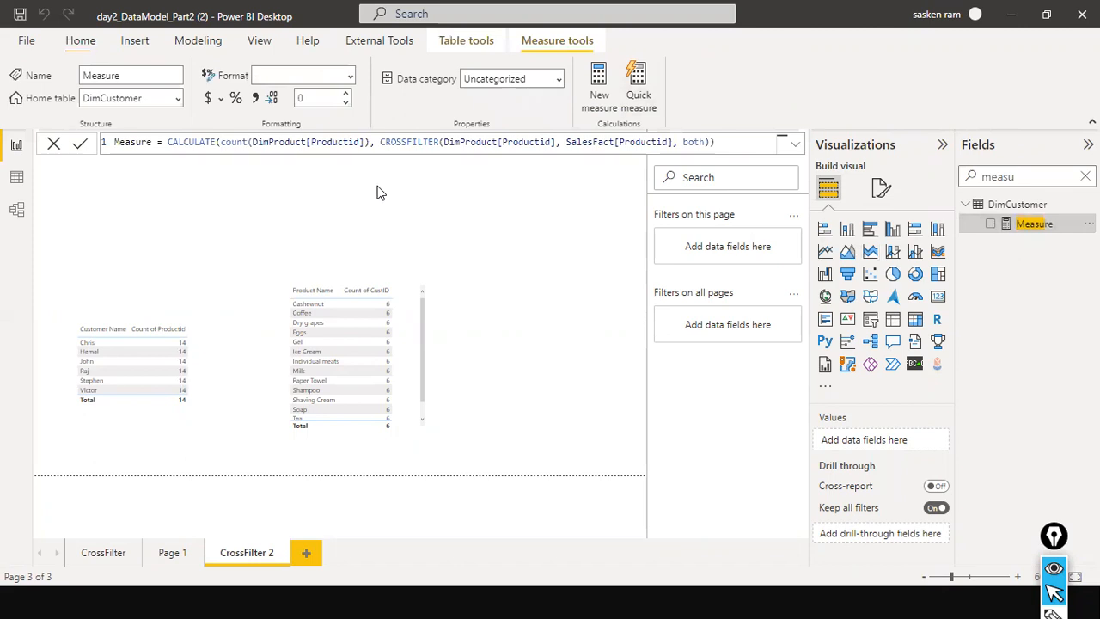
pyautogui.click(567, 337)
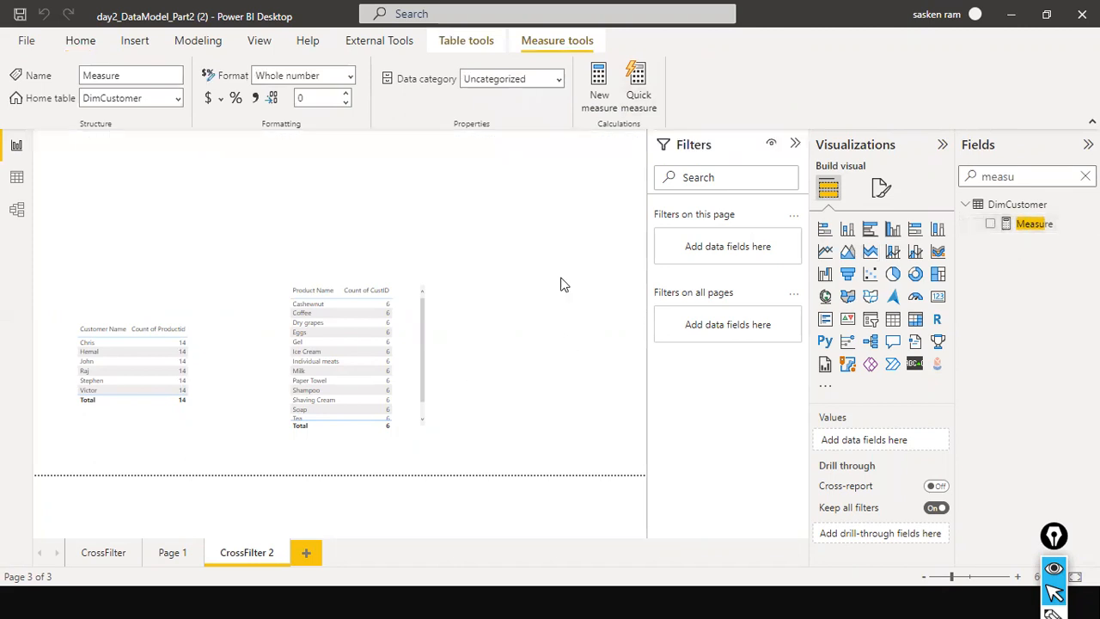
# - Widen the customer table, add Measure as a column, and move the table to the page's upper edge
pyautogui.click(215, 372)
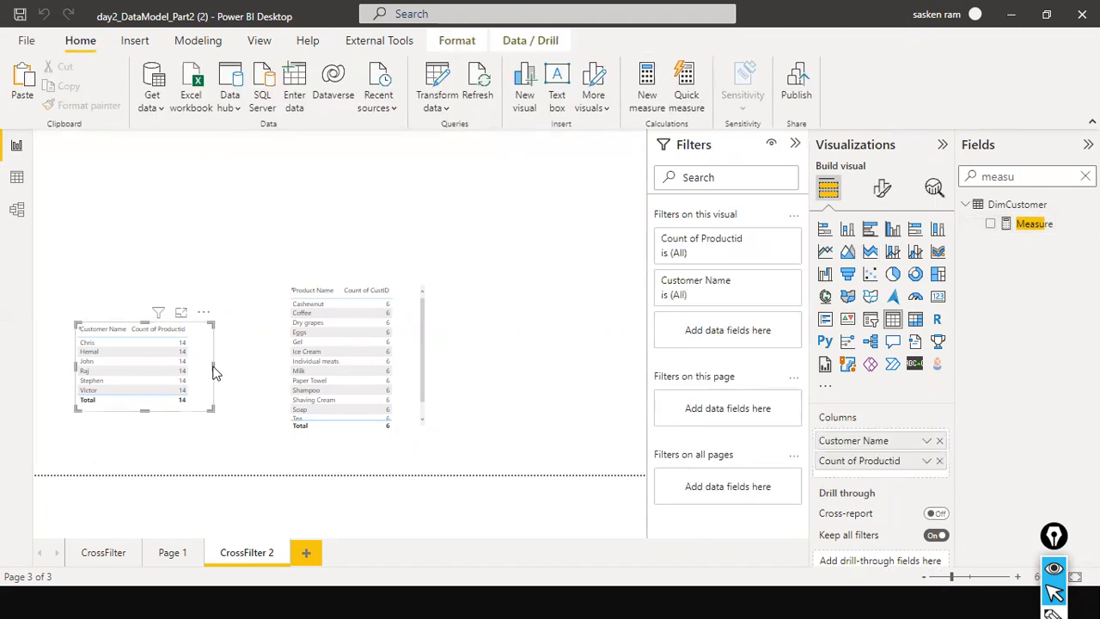
pyautogui.moveTo(214, 365); pyautogui.dragTo(258, 366)
pyautogui.moveTo(1031, 223); pyautogui.dragTo(226, 344)
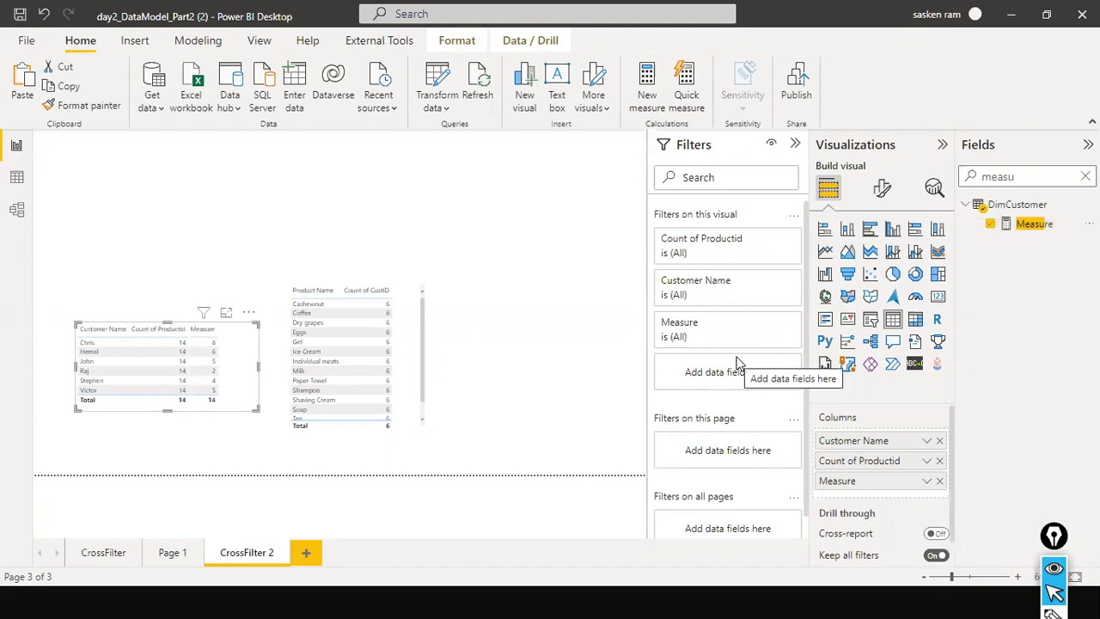
pyautogui.moveTo(226, 373); pyautogui.dragTo(206, 182)
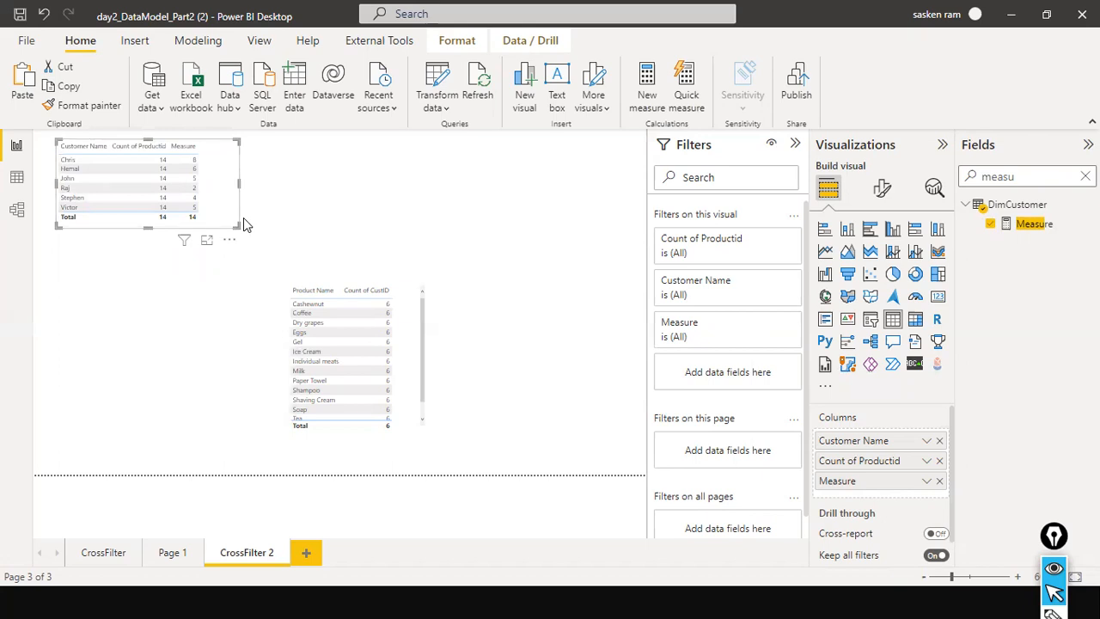
# - Copy the complete CALCULATE and CROSSFILTER formula of Measure
pyautogui.click(1037, 223)
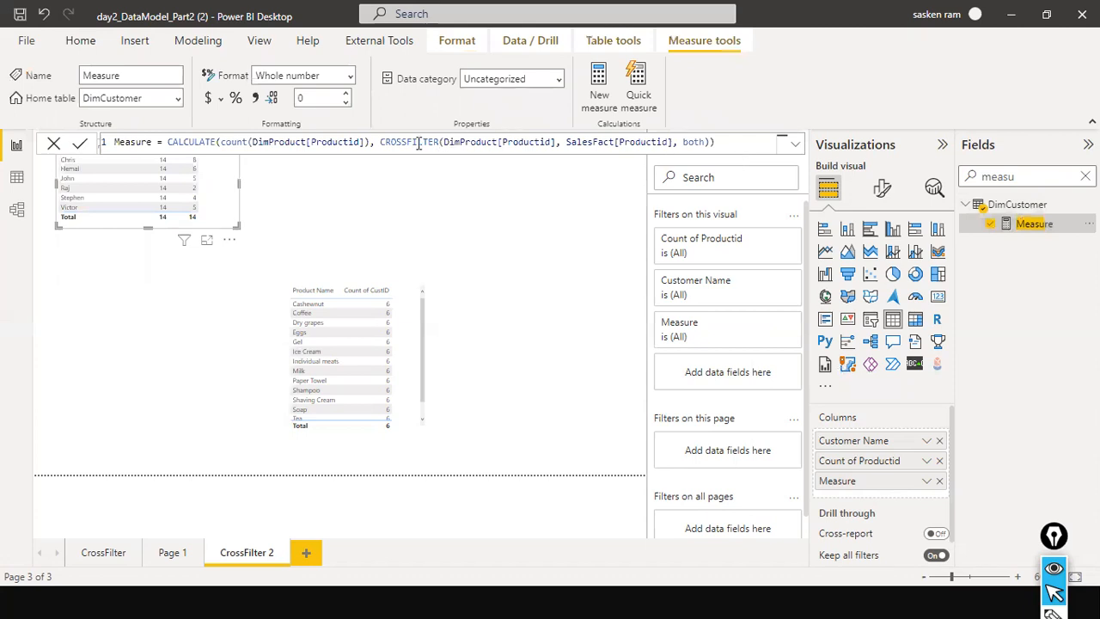
pyautogui.moveTo(378, 142); pyautogui.dragTo(713, 148)
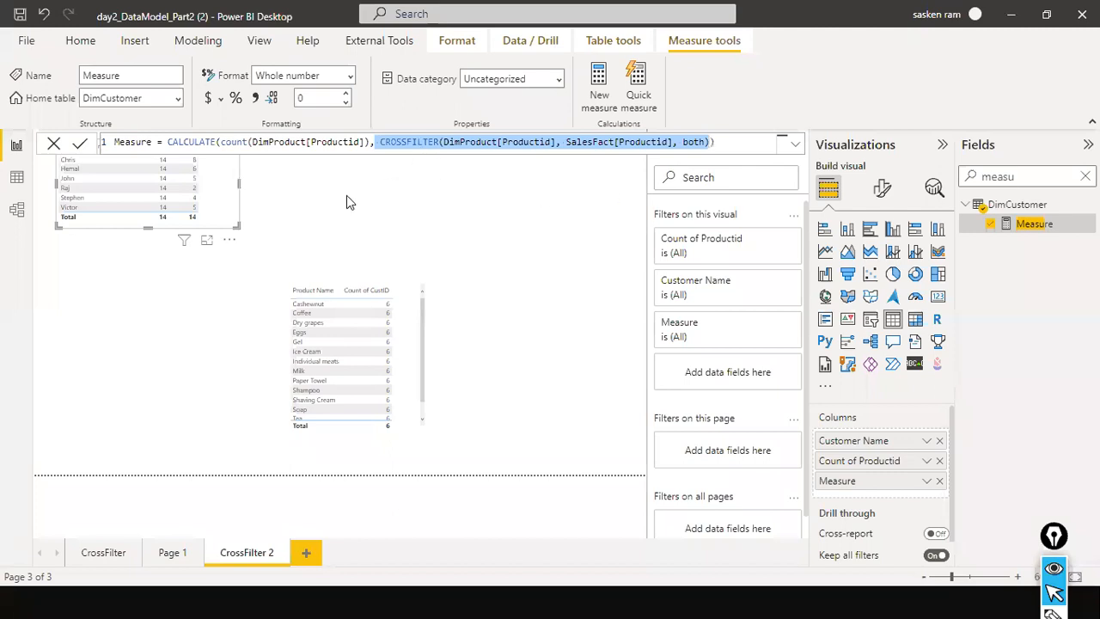
pyautogui.click(187, 145)
pyautogui.hotkey('ctrl', 'a')
pyautogui.hotkey('ctrl', 'c')
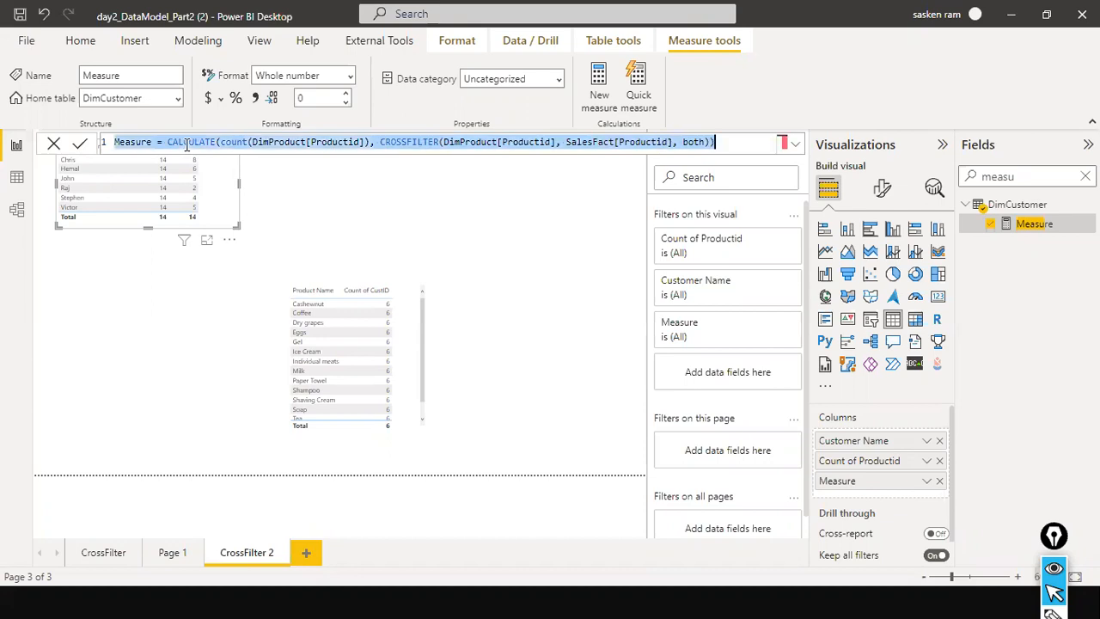
pyautogui.click(564, 256)
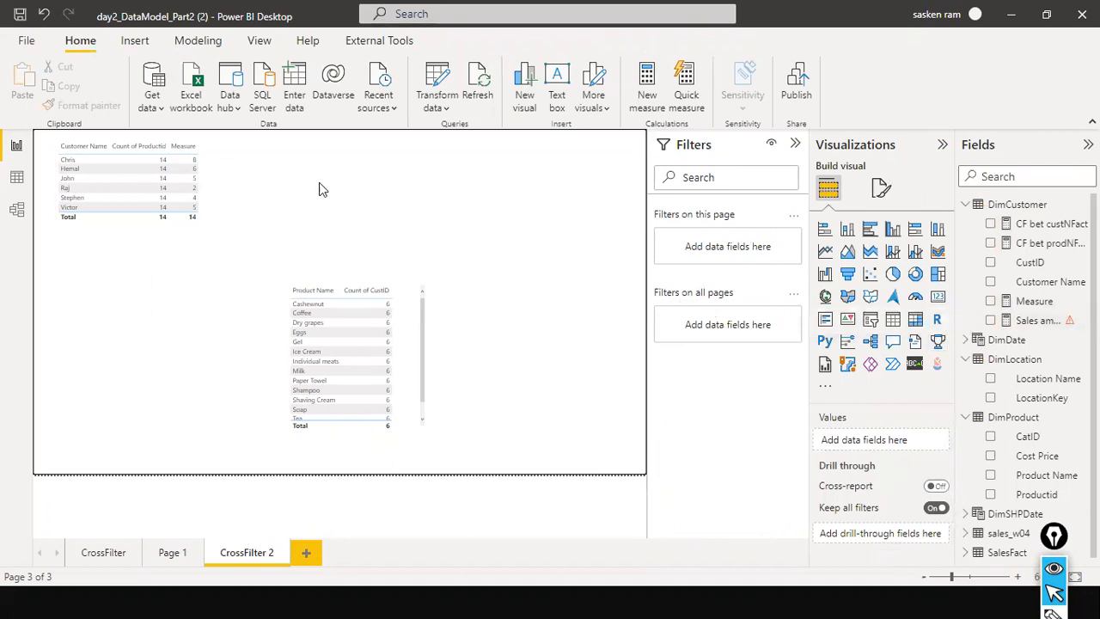
# - Move the customer table down beside the product table and create another measure from the copied formula
pyautogui.moveTo(229, 184); pyautogui.dragTo(211, 322)
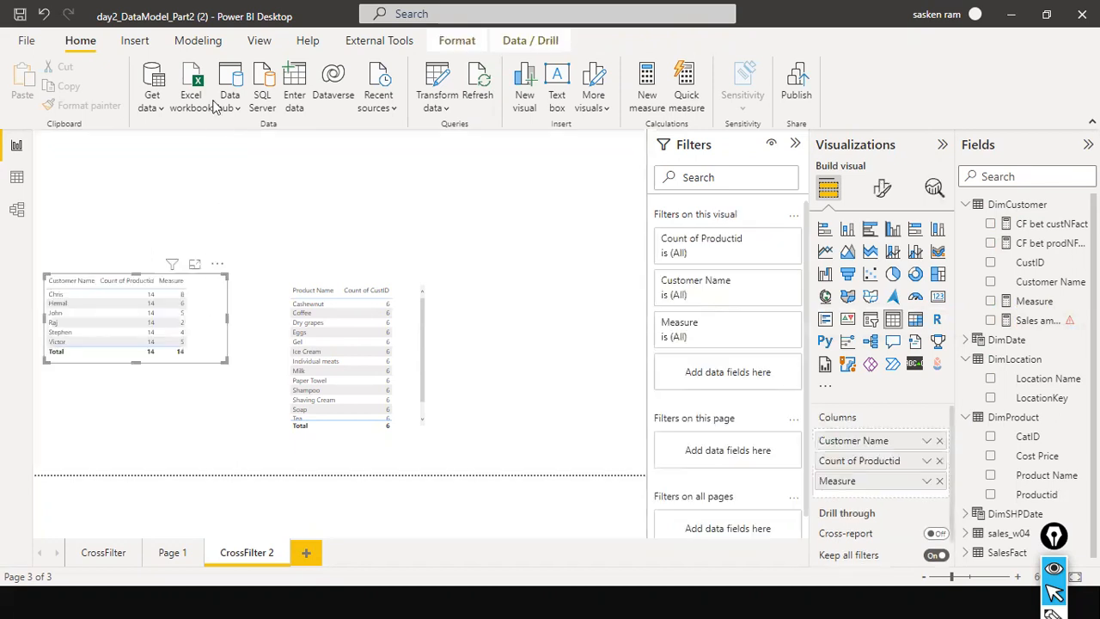
pyautogui.click(200, 42)
pyautogui.click(337, 213)
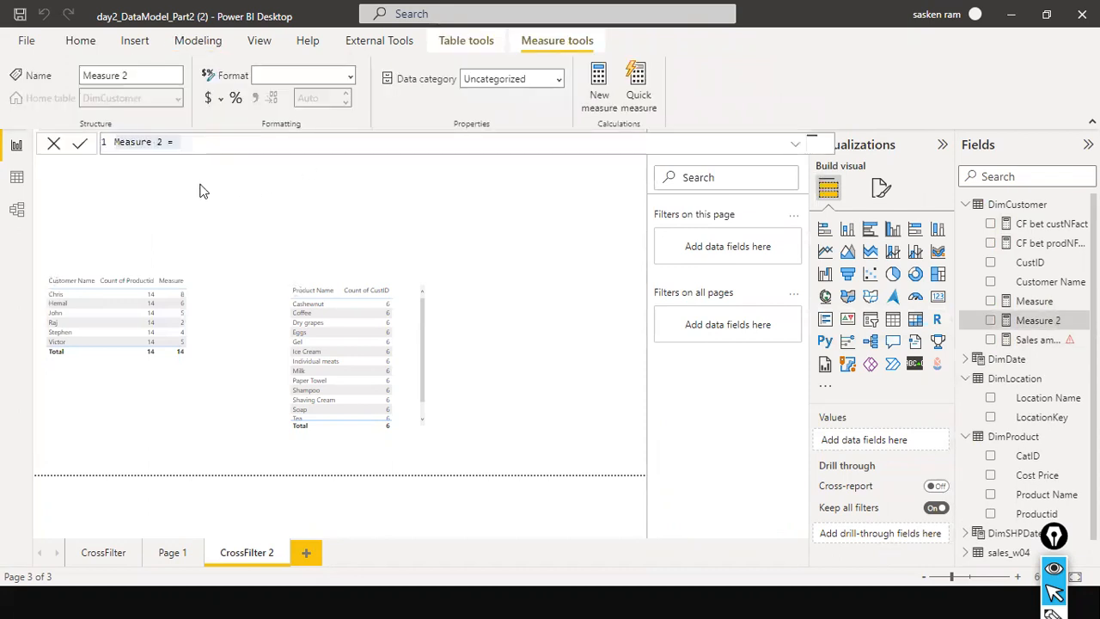
pyautogui.hotkey('ctrl', 'v')
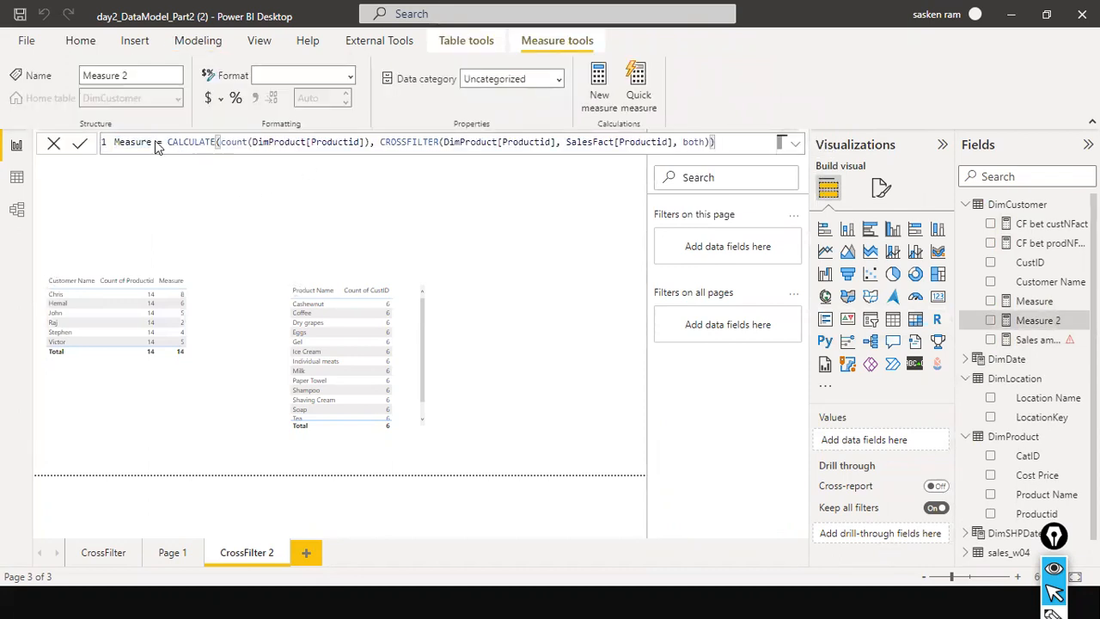
pyautogui.press('Return')
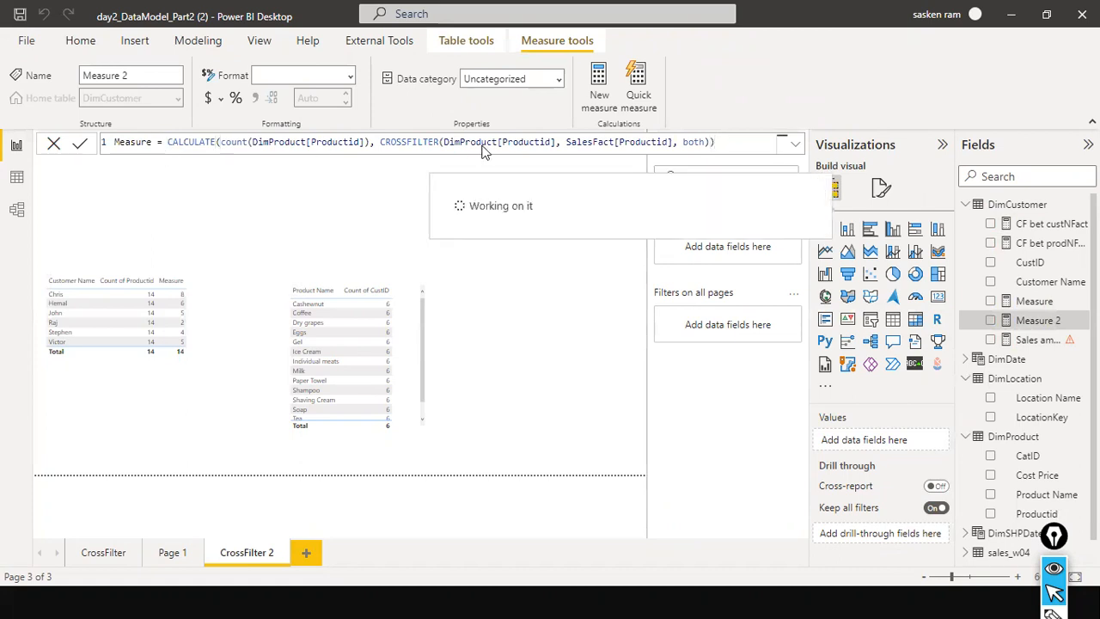
# - Replace DimProduct[Productid] inside the count function of the second measure with DimCustomer[CustID]
pyautogui.click(176, 144)
pyautogui.click(275, 138)
pyautogui.doubleClick(348, 144)
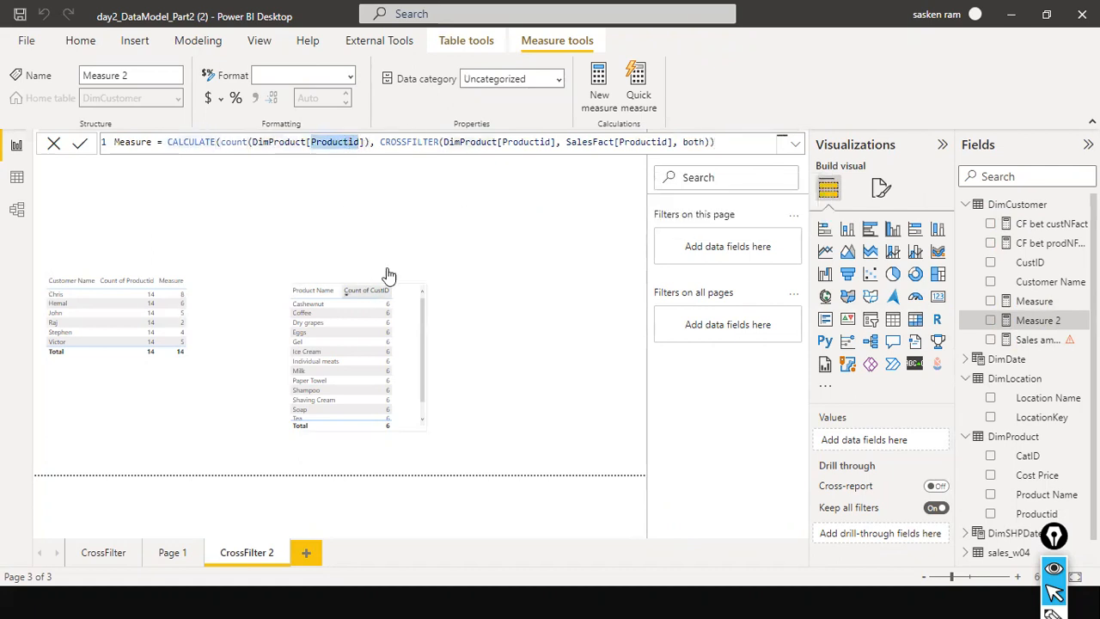
pyautogui.doubleClick(291, 144)
pyautogui.press('BackSpace')
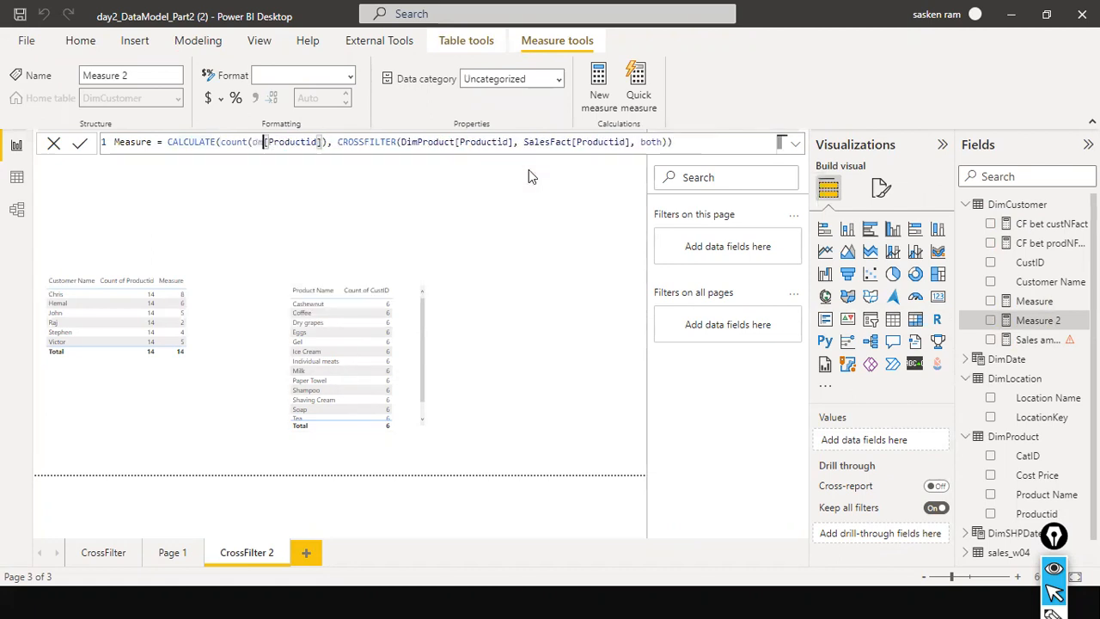
pyautogui.write('dim')
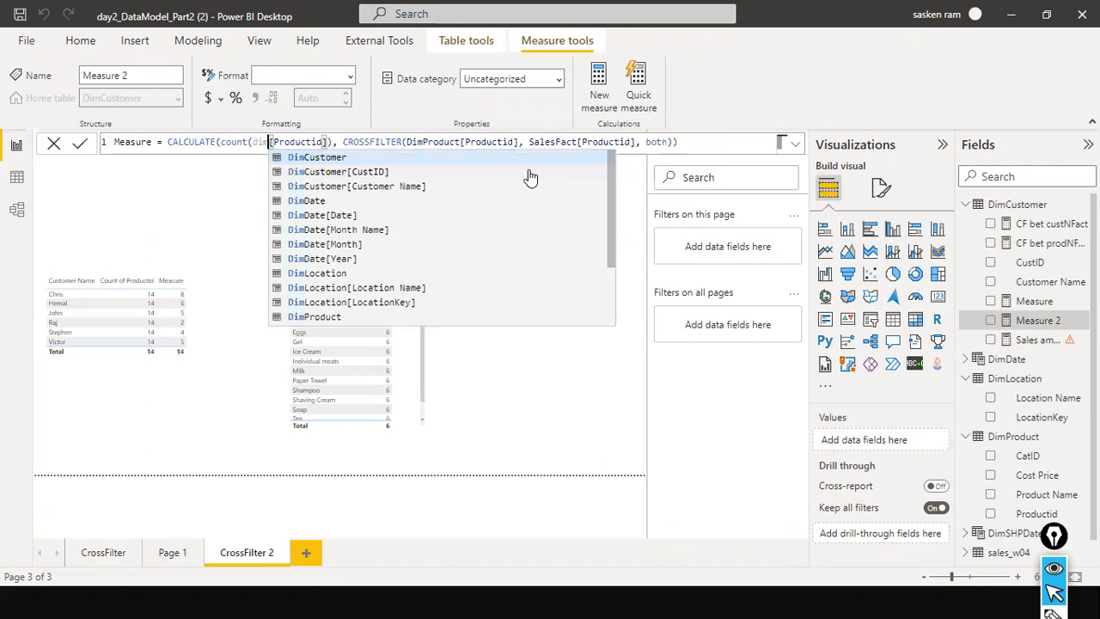
pyautogui.click(528, 170)
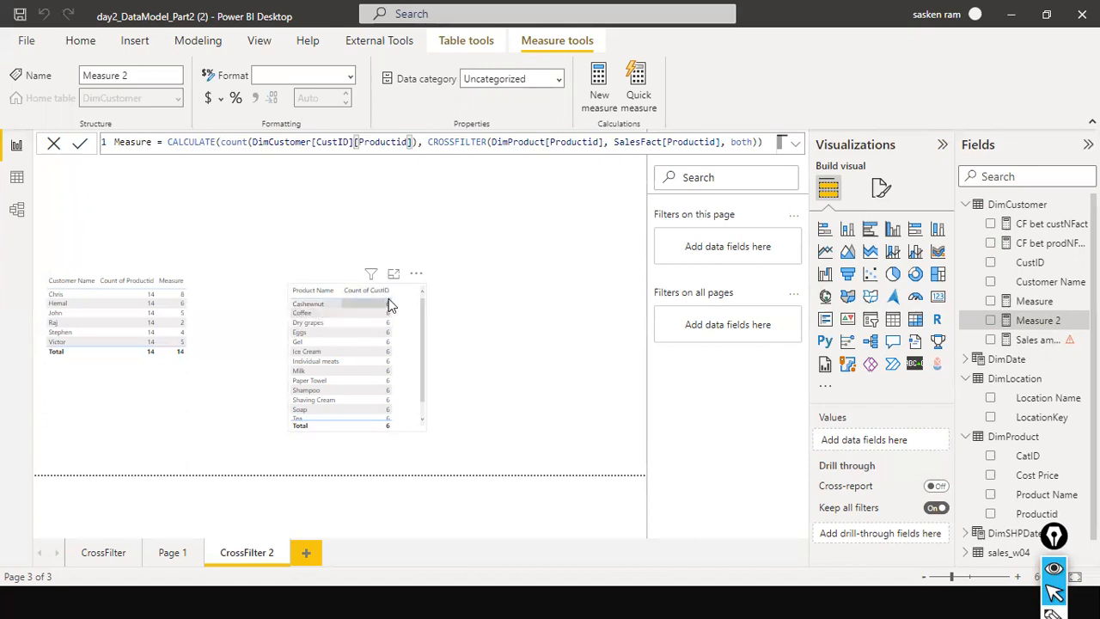
pyautogui.press('Delete')
pyautogui.press('Delete')
pyautogui.press('Delete')
pyautogui.press('Delete')
pyautogui.press('Delete')
pyautogui.press('Delete')
pyautogui.press('Delete')
pyautogui.press('Delete')
pyautogui.press('Delete')
pyautogui.press('Delete')
pyautogui.press('Delete')
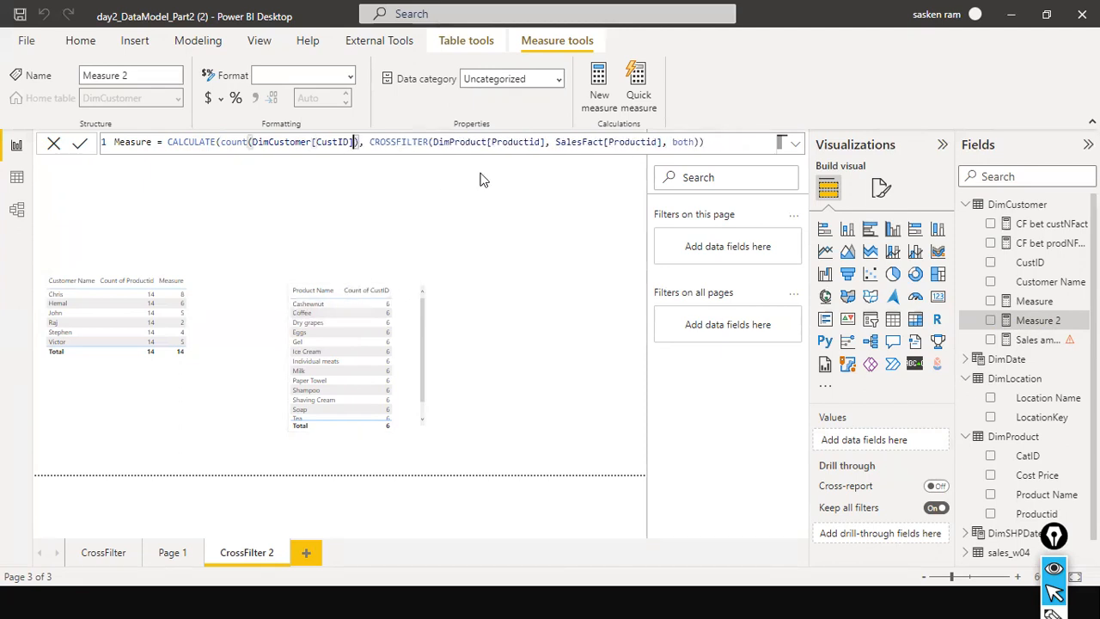
# - Replace DimProduct[Productid] as the first CROSSFILTER argument of the second measure with DimCustomer[CustID]
pyautogui.press('Right')
pyautogui.press('Right')
pyautogui.press('Right')
pyautogui.press('Right')
pyautogui.press('Right')
pyautogui.press('Right')
pyautogui.press('Right')
pyautogui.press('Right')
pyautogui.press('Right')
pyautogui.press('Right')
pyautogui.hotkey('ctrl', 'shift', 'Left')
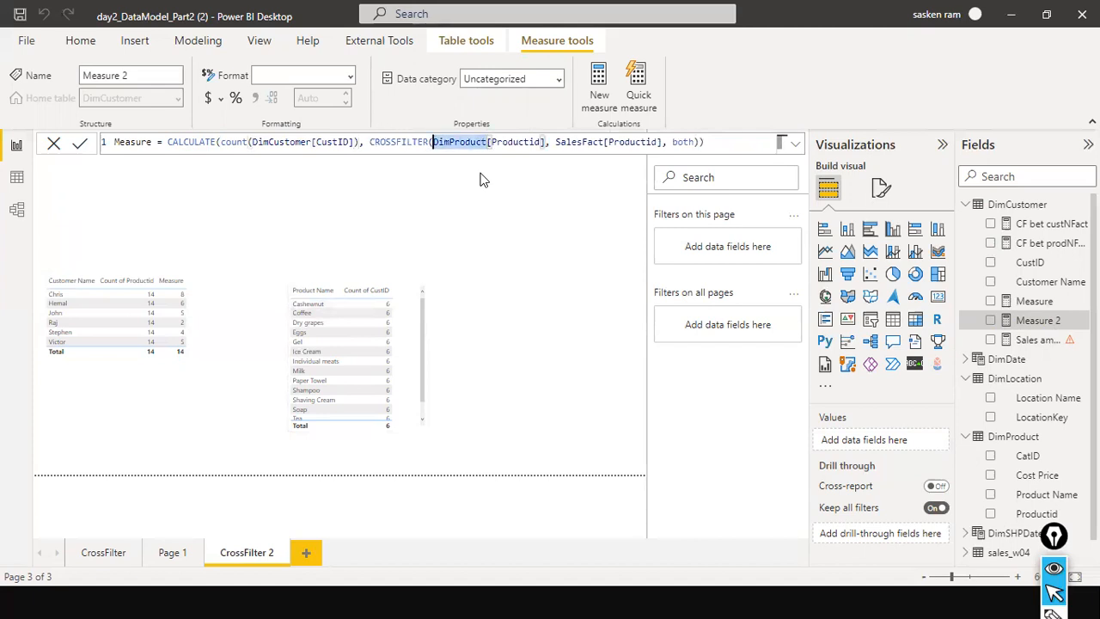
pyautogui.write('dim')
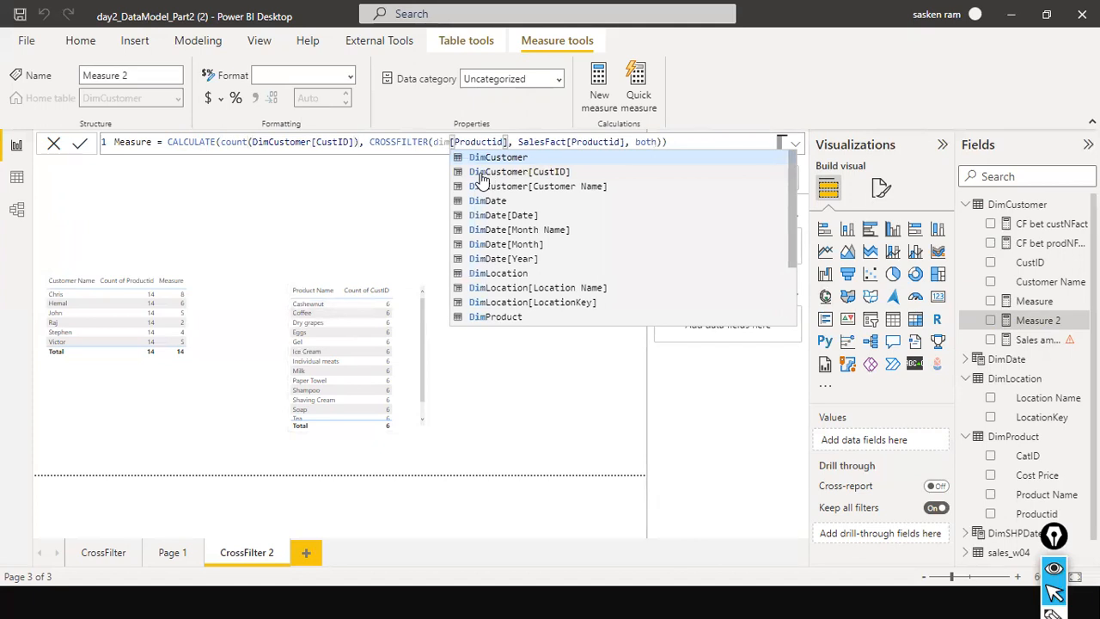
pyautogui.press('Down')
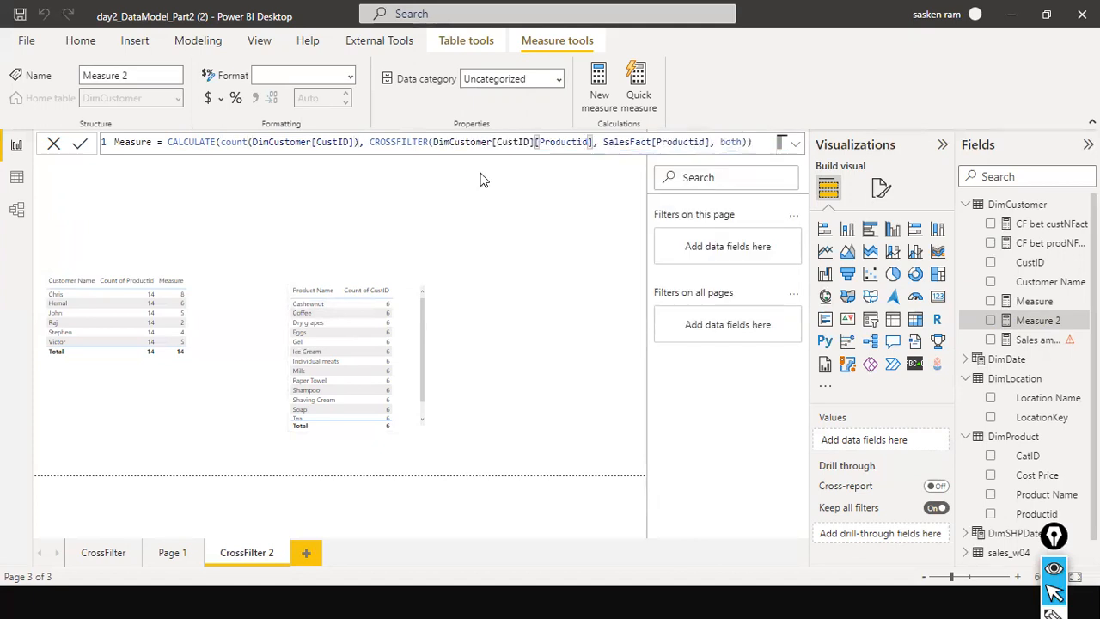
pyautogui.press('BackSpace')
pyautogui.press('BackSpace')
pyautogui.press('BackSpace')
pyautogui.press('BackSpace')
pyautogui.press('BackSpace')
pyautogui.press('BackSpace')
pyautogui.press('BackSpace')
pyautogui.press('BackSpace')
pyautogui.press('BackSpace')
pyautogui.press('BackSpace')
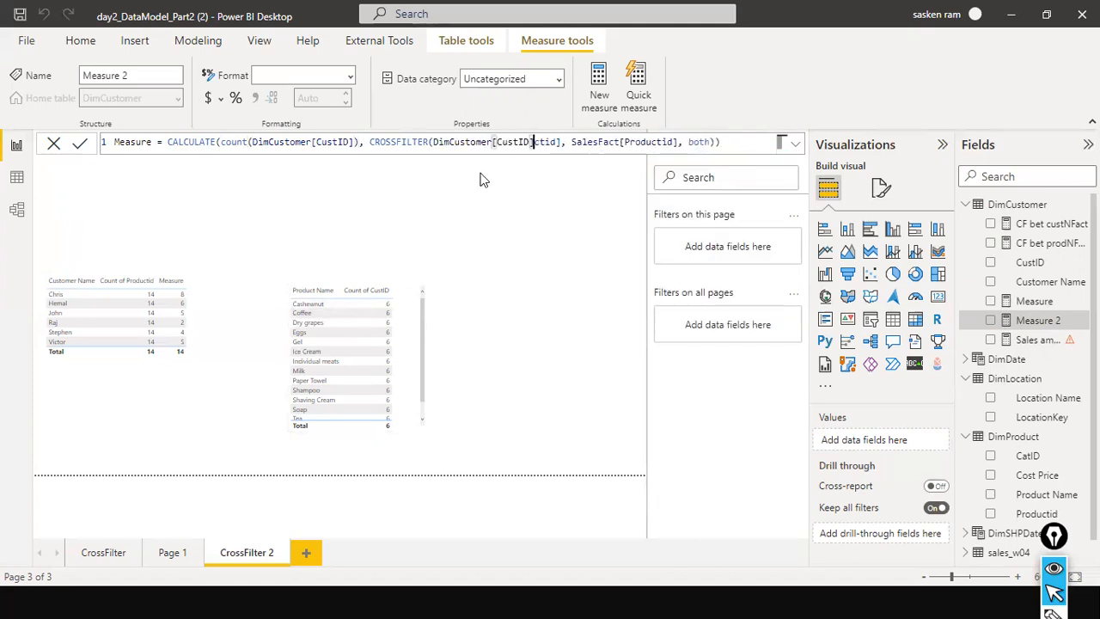
pyautogui.press('Right')
pyautogui.press('Right')
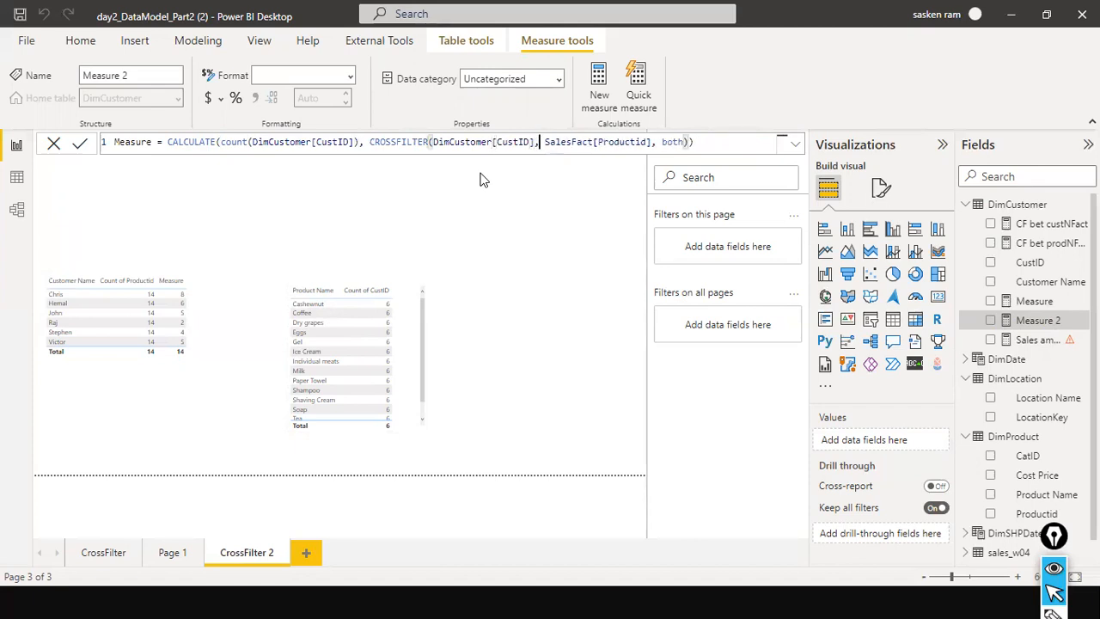
# - Replace SalesFact[Productid] as the second CROSSFILTER argument of the second measure with SalesFact[CustID]
pyautogui.press('Right')
pyautogui.press('Right')
pyautogui.press('Right')
pyautogui.press('Right')
pyautogui.press('Right')
pyautogui.press('Right')
pyautogui.press('Right')
pyautogui.press('Right')
pyautogui.press('Right')
pyautogui.press('Right')
pyautogui.hotkey('shift', 'Right')
pyautogui.hotkey('shift', 'Right')
pyautogui.hotkey('shift', 'Right')
pyautogui.hotkey('shift', 'Right')
pyautogui.hotkey('shift', 'Right')
pyautogui.hotkey('shift', 'Right')
pyautogui.hotkey('shift', 'Right')
pyautogui.hotkey('shift', 'Right')
pyautogui.hotkey('shift', 'Right')
pyautogui.hotkey('shift', 'Right')
pyautogui.write('cu')
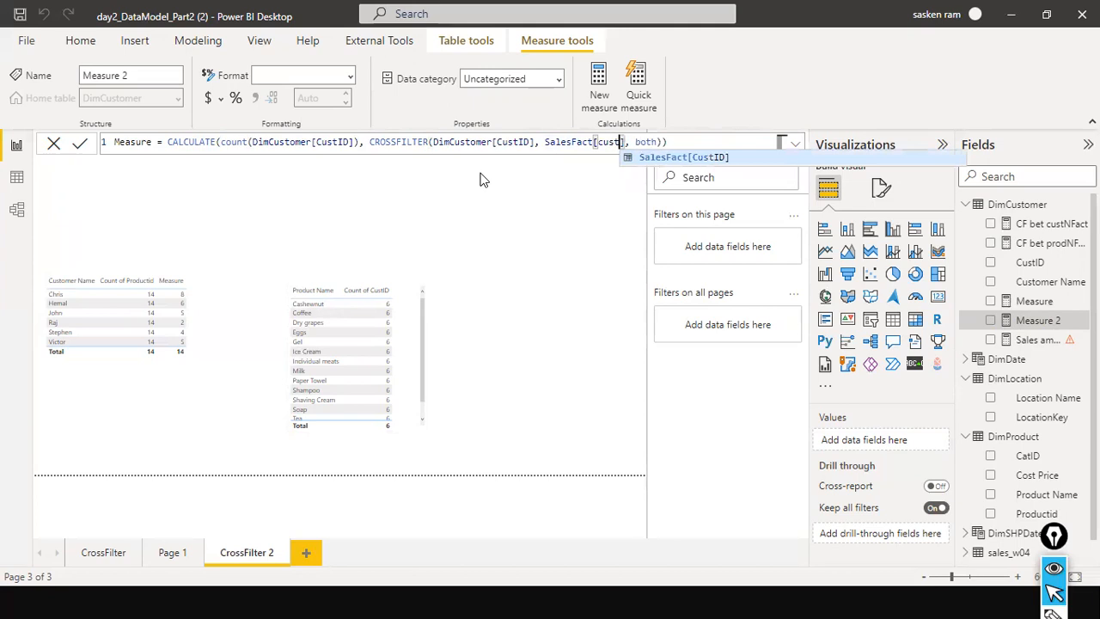
pyautogui.press('Tab')
pyautogui.press('End')
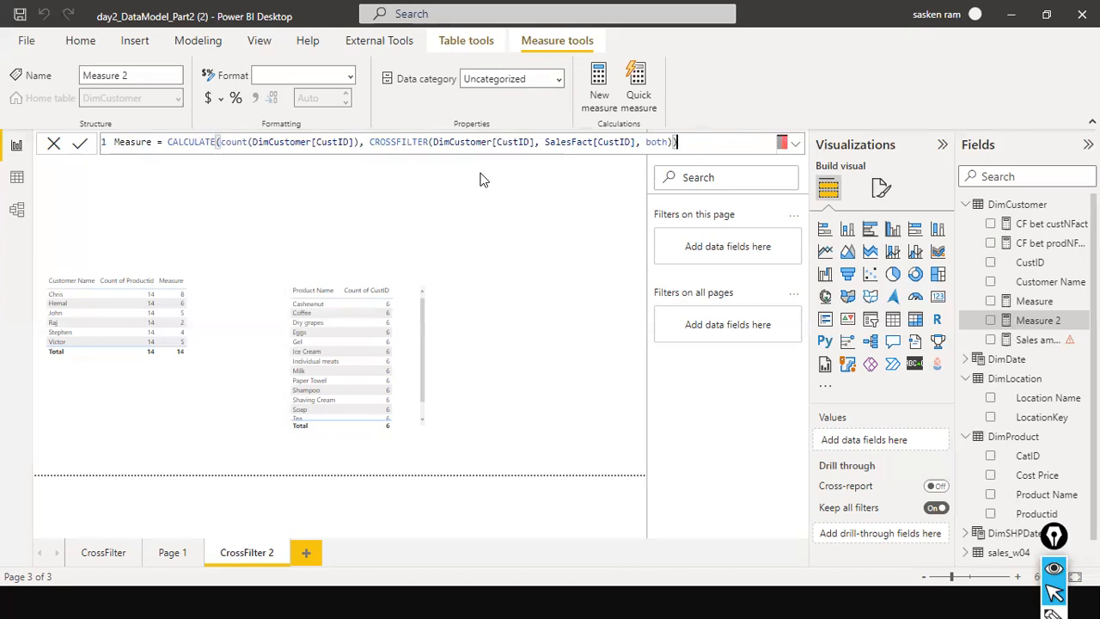
# - Rename the second measure as "prod dim filter customer dim Measure" in its formula and commit it
pyautogui.hotkey('ctrl', 'a')
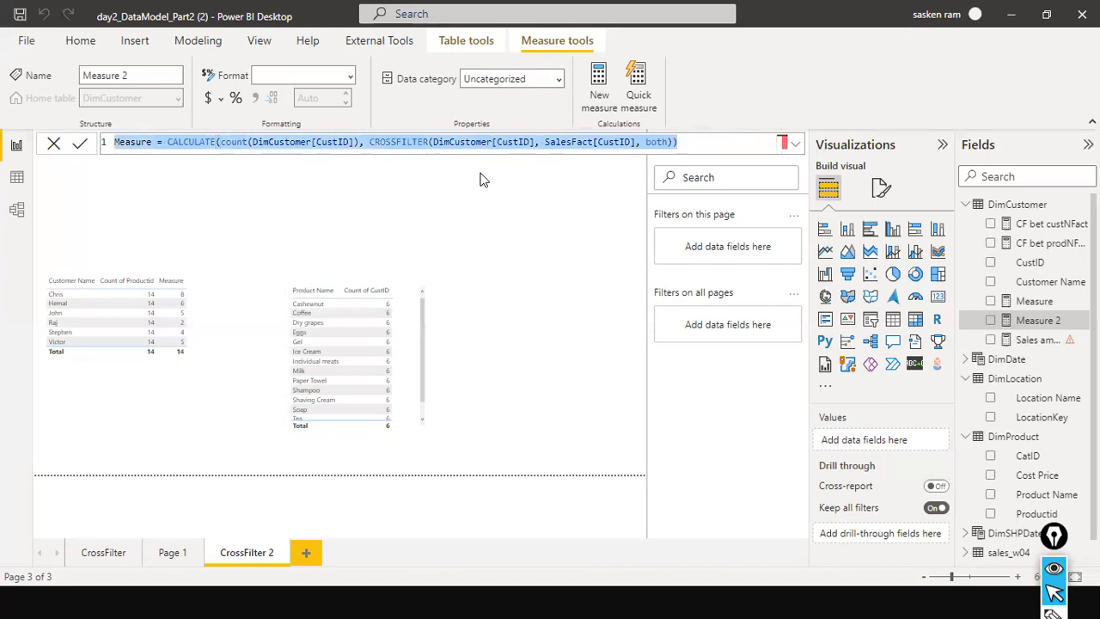
pyautogui.press('Left')
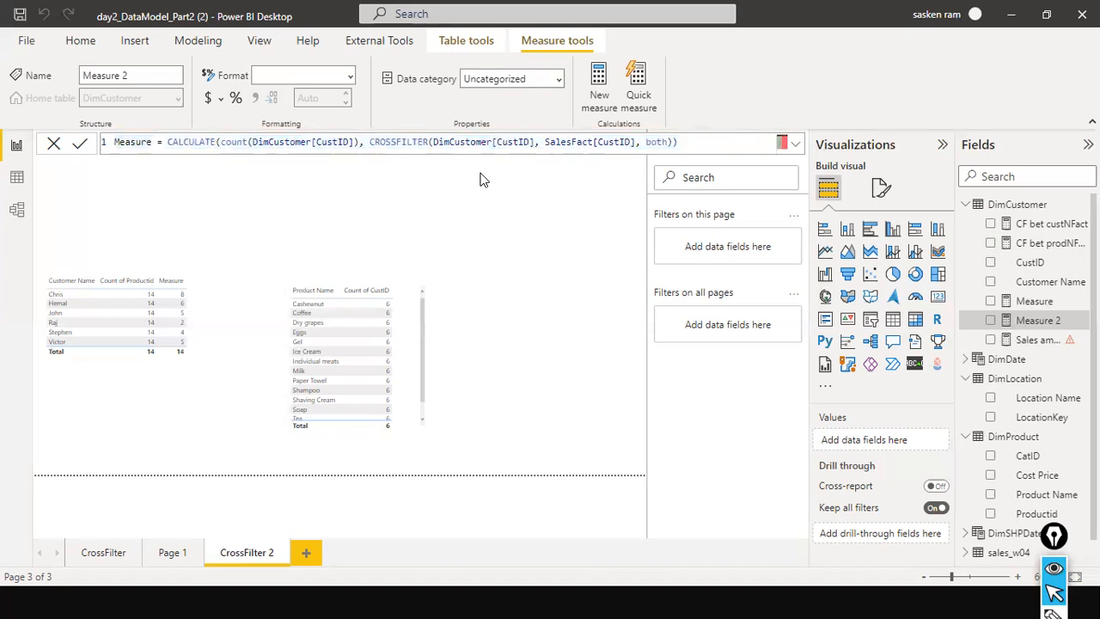
pyautogui.write('prod dim filter custo')
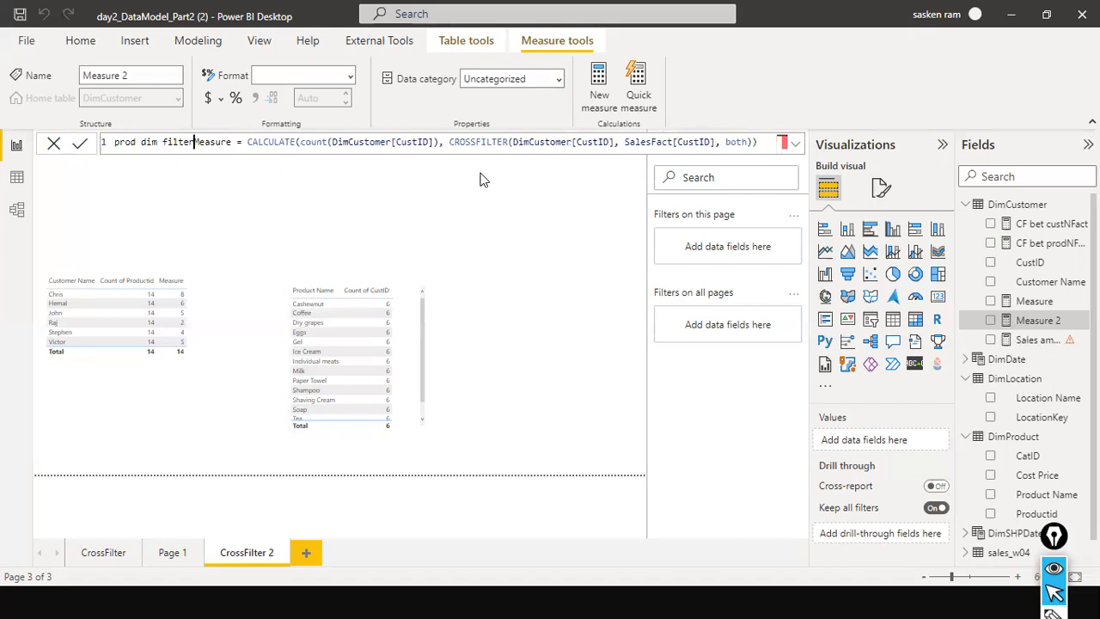
pyautogui.write('mer dim')
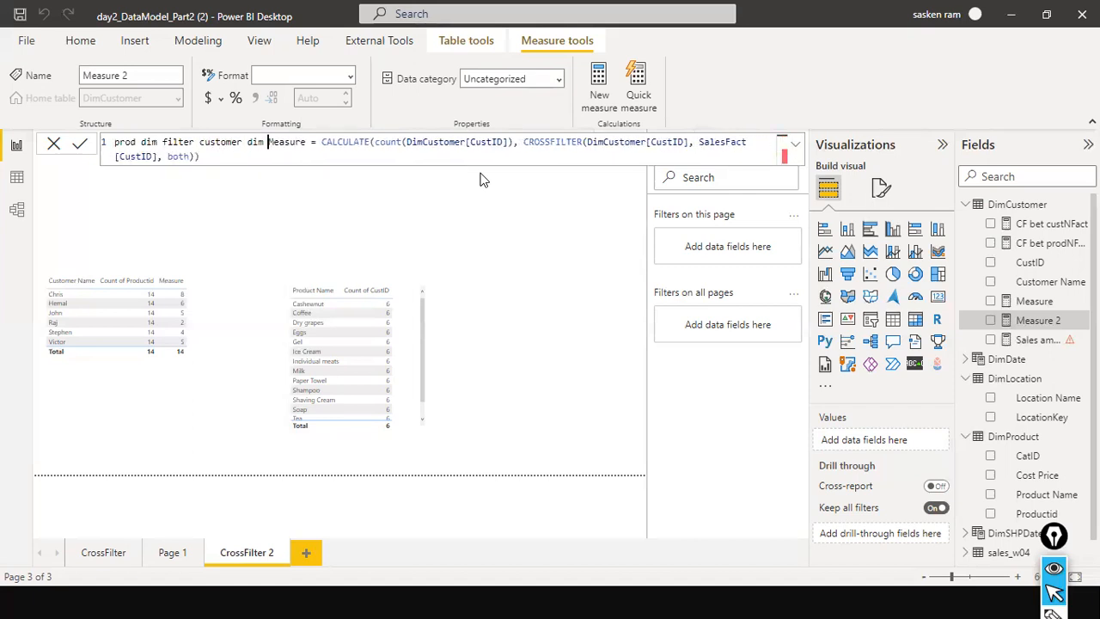
pyautogui.hotkey('ctrl', 'a')
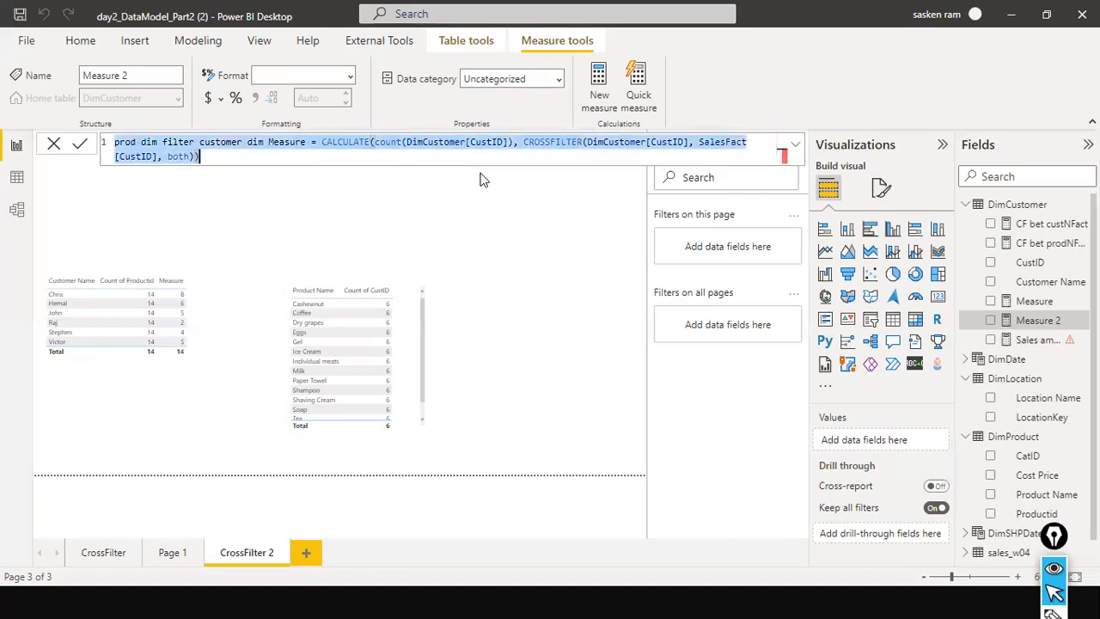
pyautogui.press('Right')
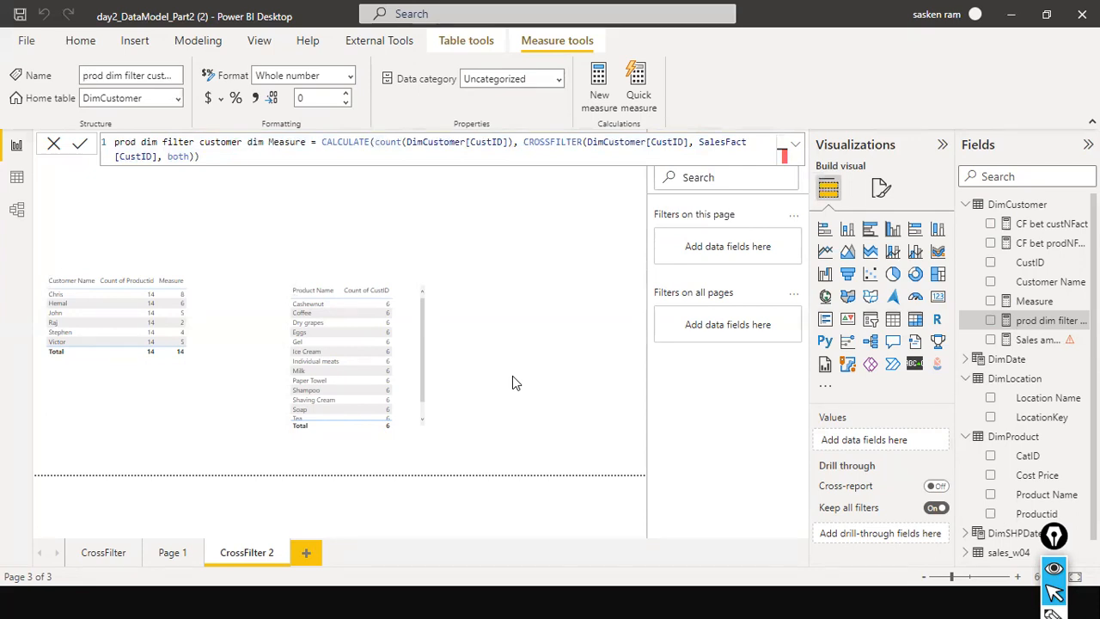
# - Add prod dim filter customer dim Measure to the product table and widen the table to fit the new column
pyautogui.click(421, 359)
pyautogui.moveTo(478, 365); pyautogui.dragTo(504, 356)
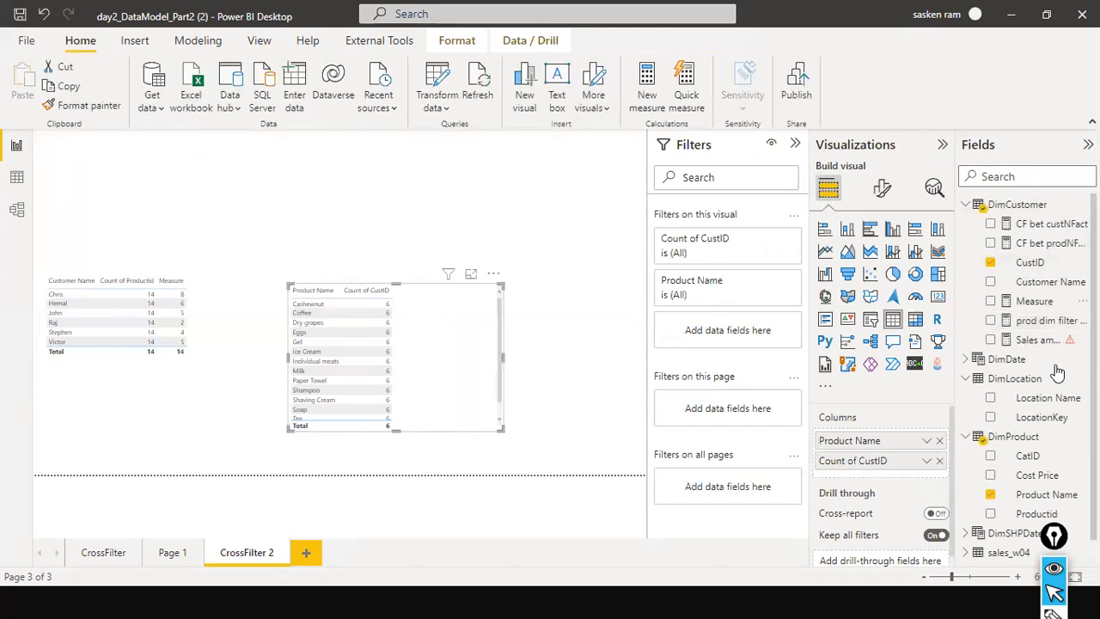
pyautogui.moveTo(1050, 319); pyautogui.dragTo(457, 296)
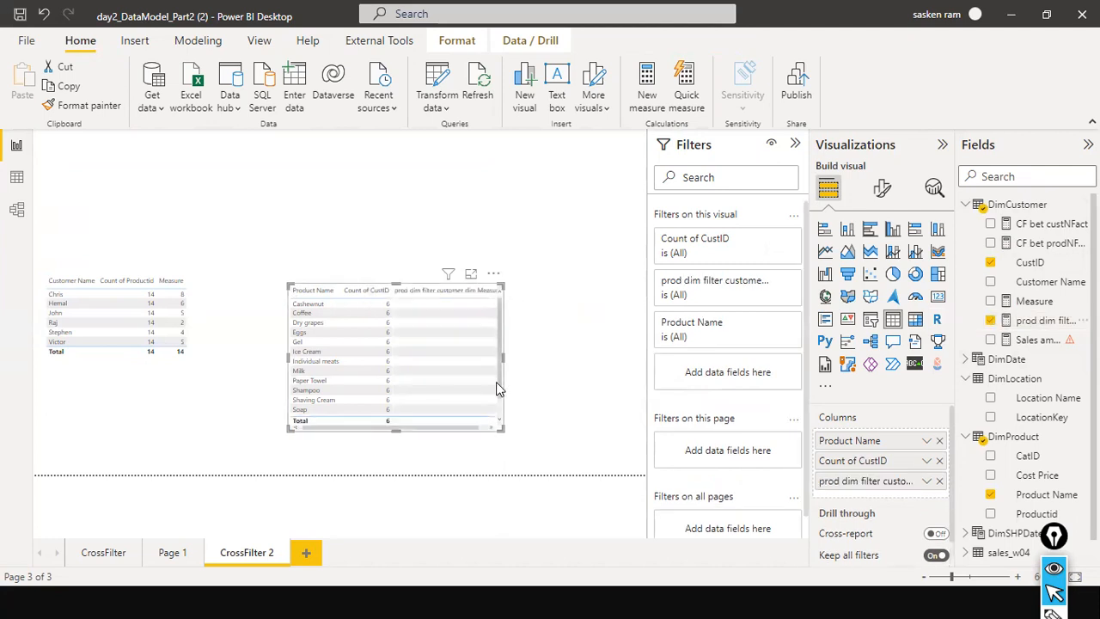
pyautogui.moveTo(503, 356); pyautogui.dragTo(596, 370)
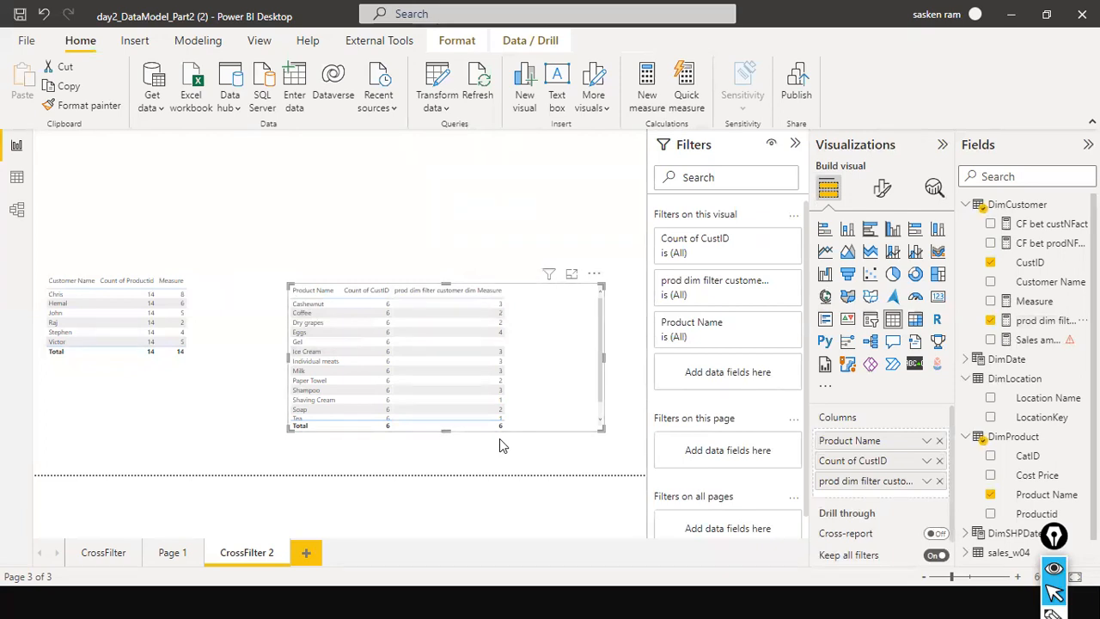
# - Move the product table closer to the customer table and deselect it
pyautogui.moveTo(548, 406); pyautogui.dragTo(513, 384)
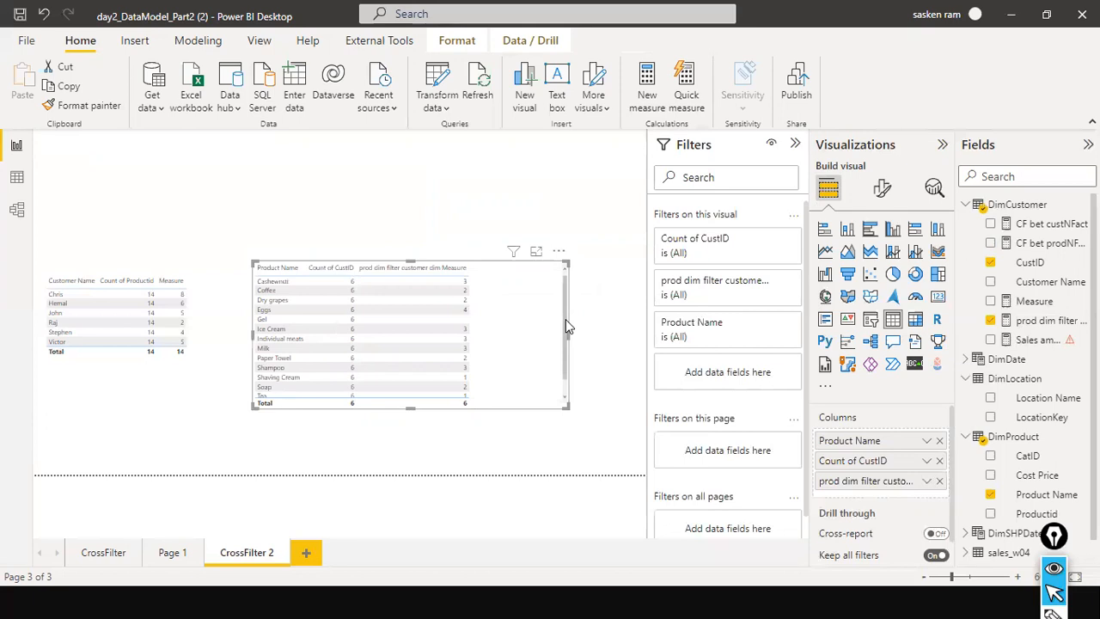
pyautogui.moveTo(532, 339); pyautogui.dragTo(531, 347)
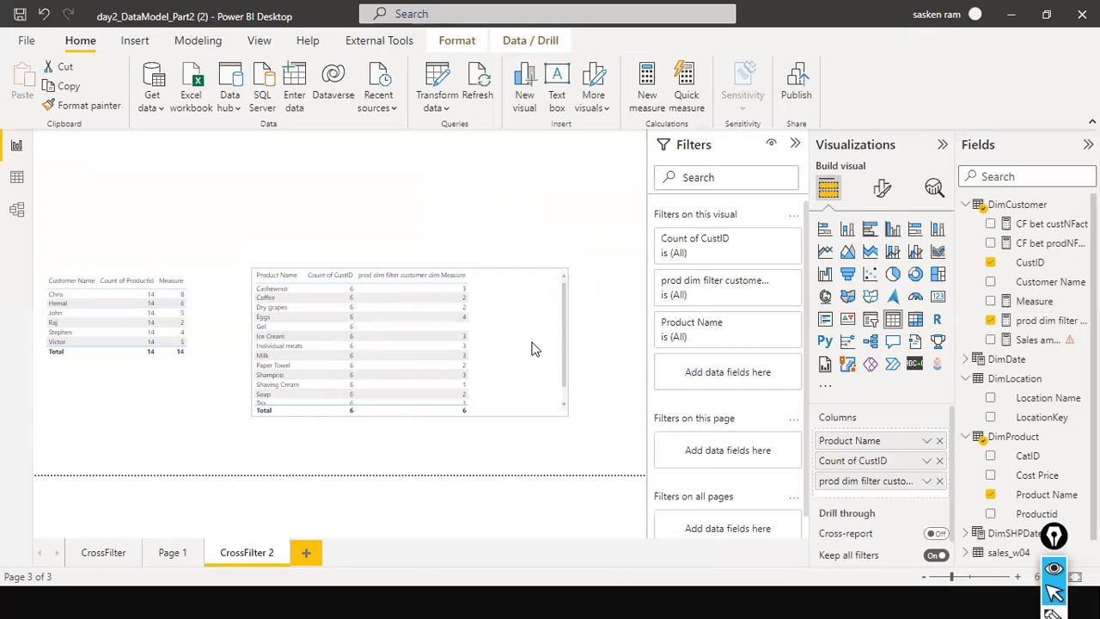
pyautogui.click(591, 339)
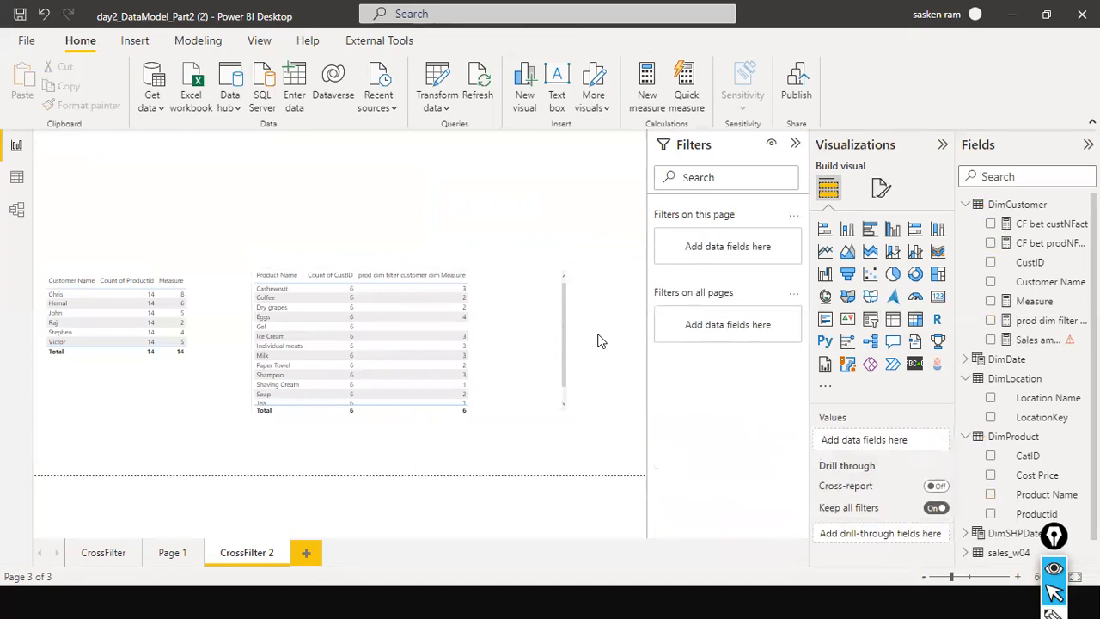
# - Examine the model relationships linking DimProduct and DimCustomer to SalesFact, including their filter directions, and return to the report
pyautogui.click(17, 210)
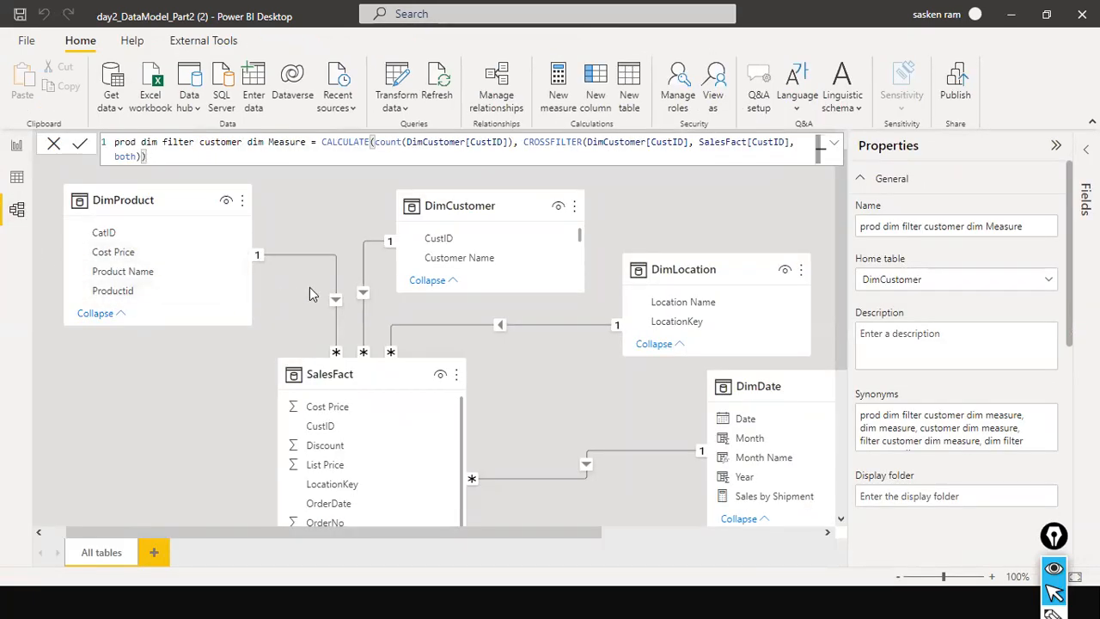
pyautogui.scroll(-3, 773, 456)
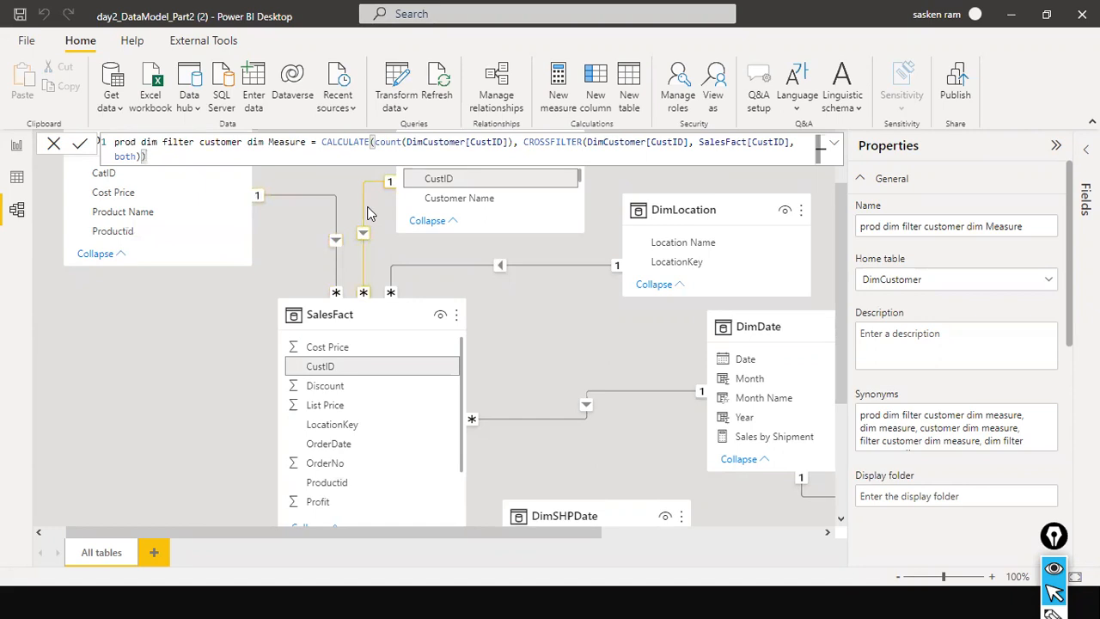
pyautogui.scroll(2, 367, 213)
pyautogui.scroll(-3, 361, 219)
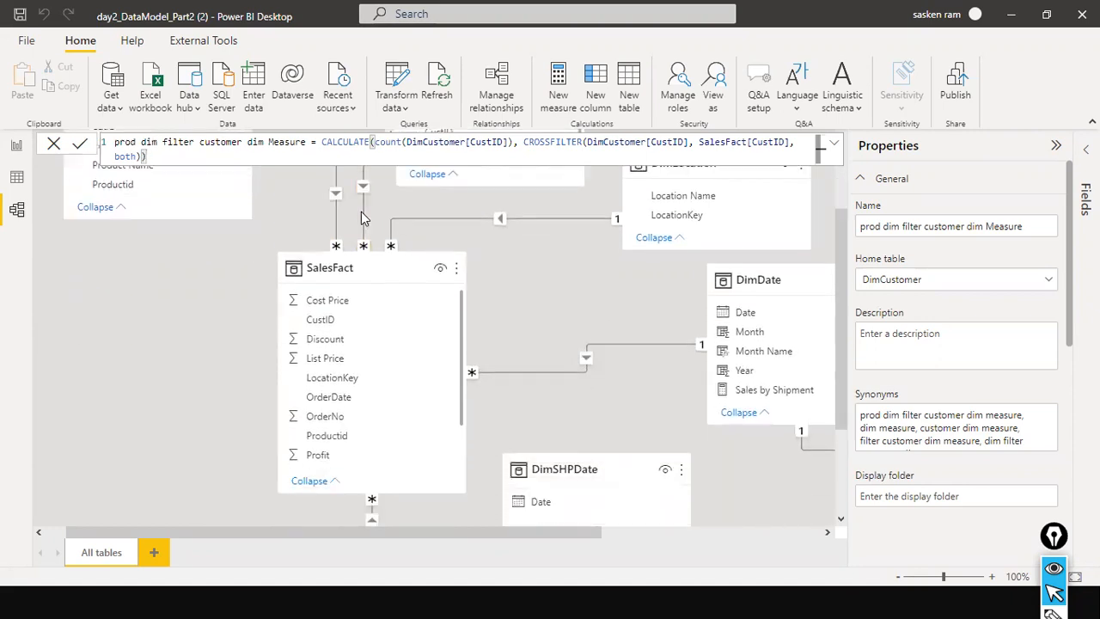
pyautogui.scroll(1, 362, 221)
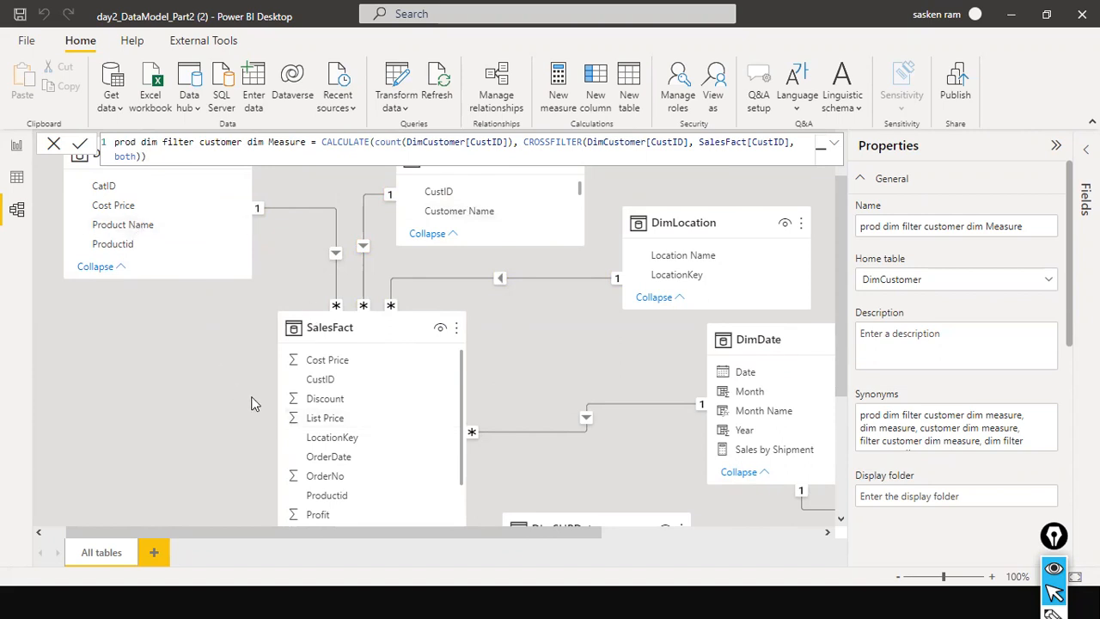
pyautogui.scroll(-1, 325, 443)
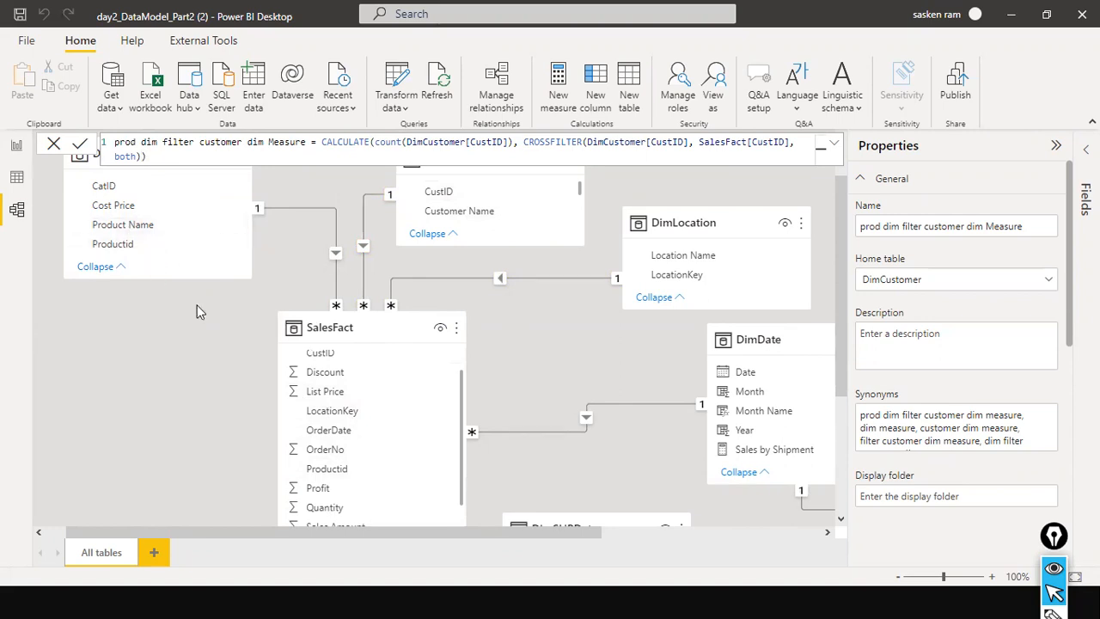
pyautogui.scroll(-1, 339, 457)
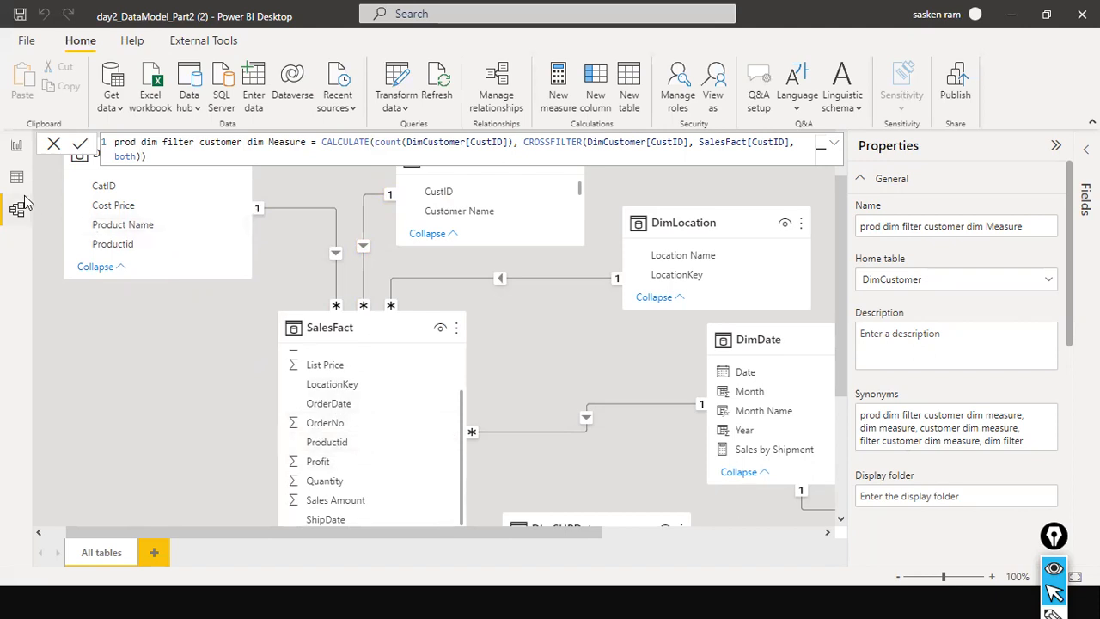
pyautogui.click(16, 145)
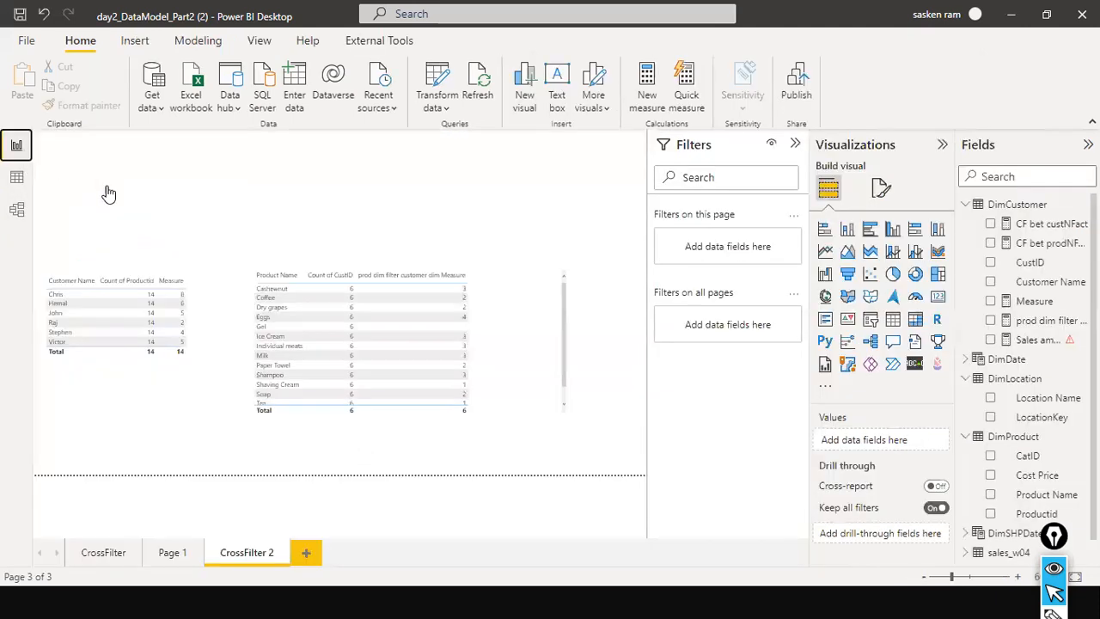
# - Arrange the customer table above the product table on the page and widen the customer table
pyautogui.moveTo(224, 323); pyautogui.dragTo(249, 199)
pyautogui.moveTo(421, 387); pyautogui.dragTo(327, 397)
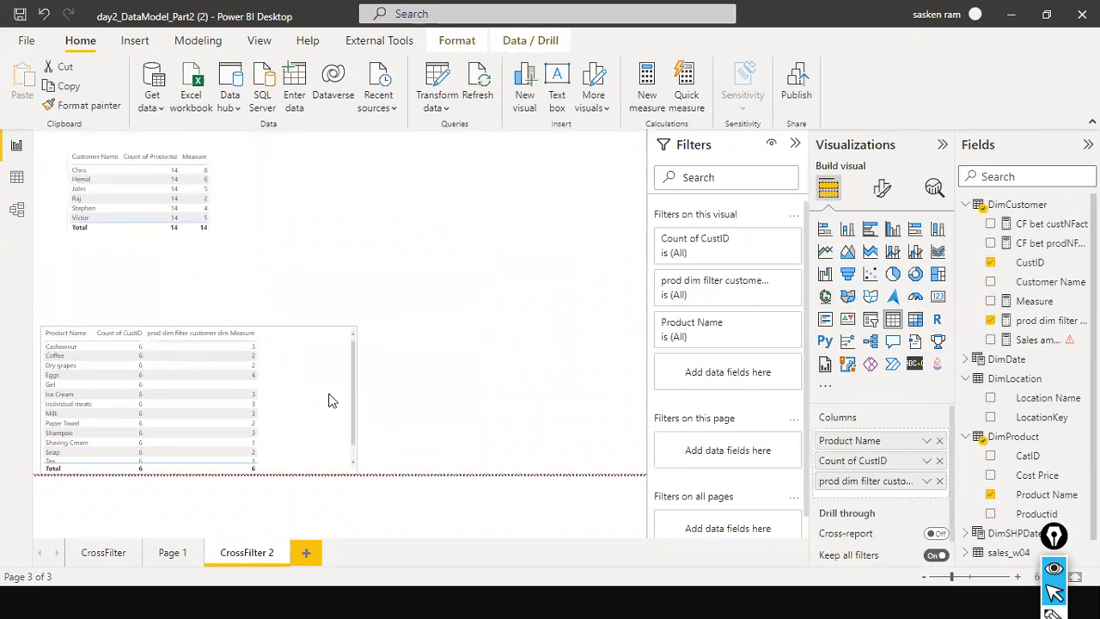
pyautogui.click(249, 200)
pyautogui.moveTo(250, 193); pyautogui.dragTo(316, 193)
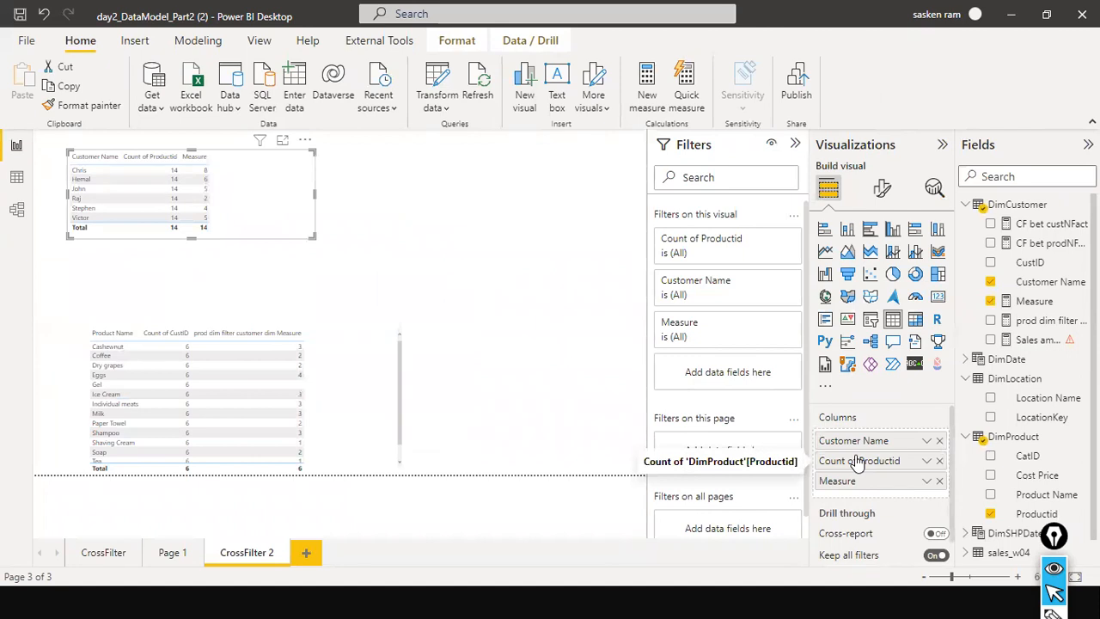
# - Replace the DimProduct product count in the customer table with Productid from SalesFact, summarized as Count
pyautogui.click(939, 461)
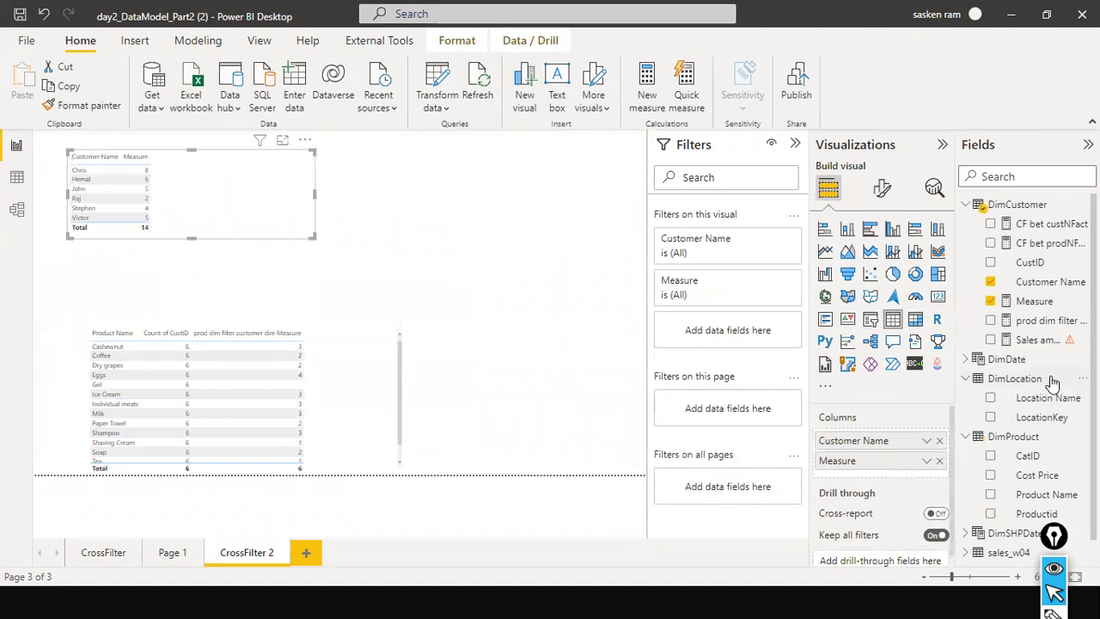
pyautogui.scroll(-1, 1053, 382)
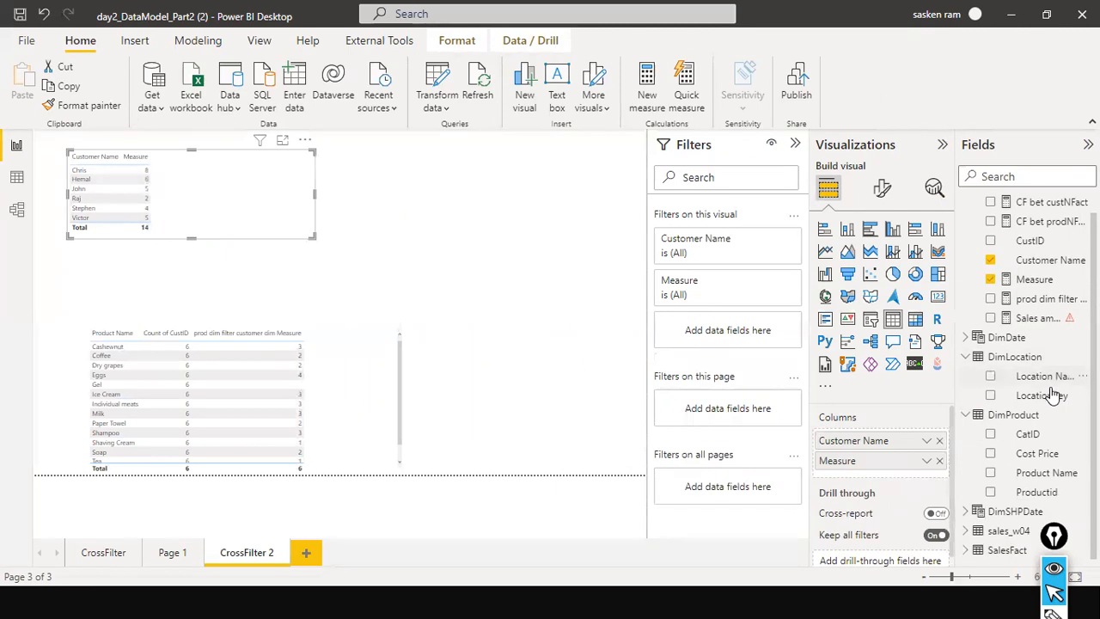
pyautogui.click(965, 550)
pyautogui.scroll(-4, 1039, 430)
pyautogui.scroll(-1, 1055, 444)
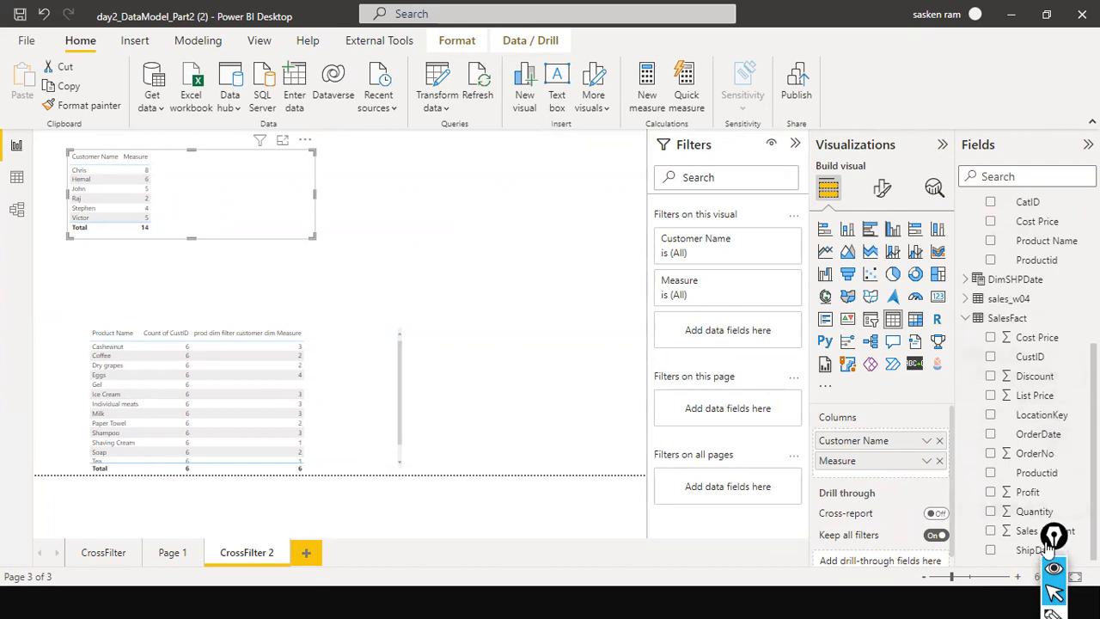
pyautogui.moveTo(1036, 473); pyautogui.dragTo(245, 178)
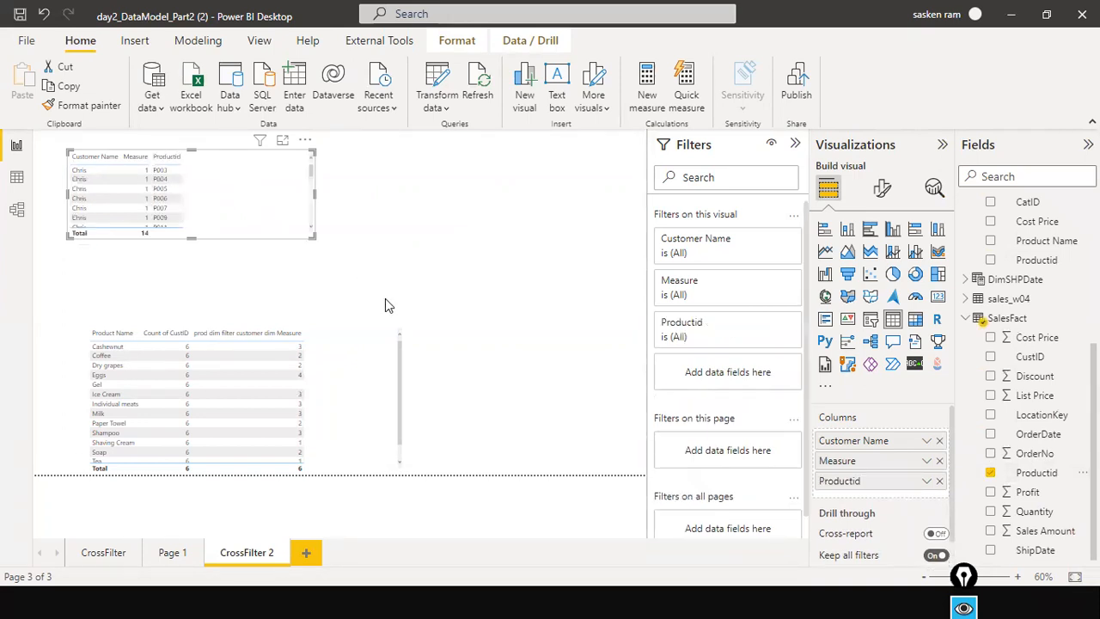
pyautogui.click(926, 482)
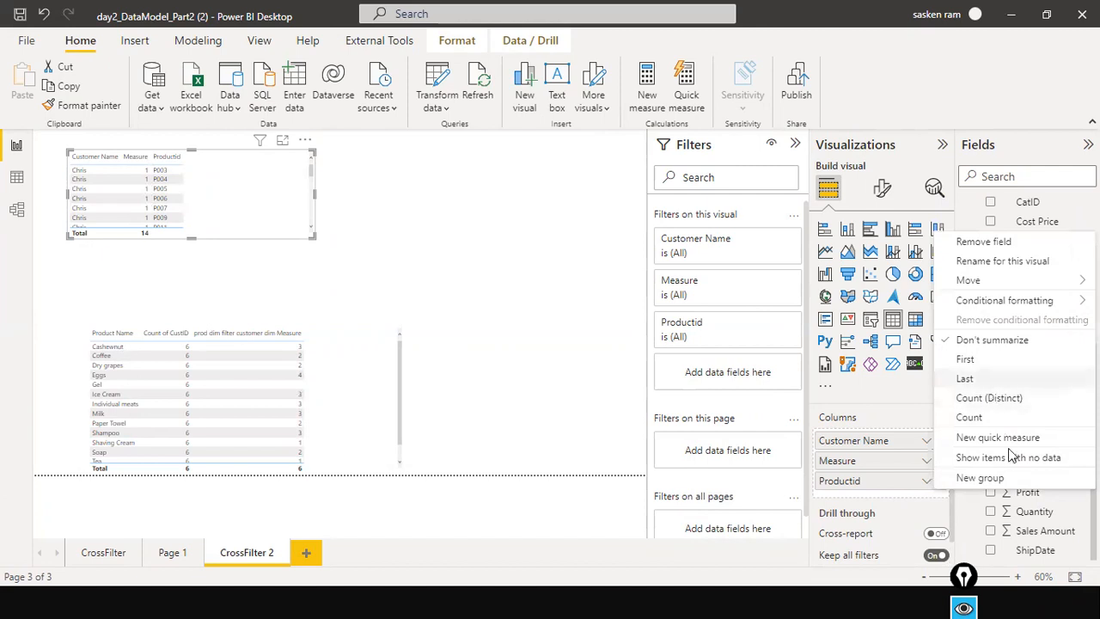
pyautogui.click(968, 417)
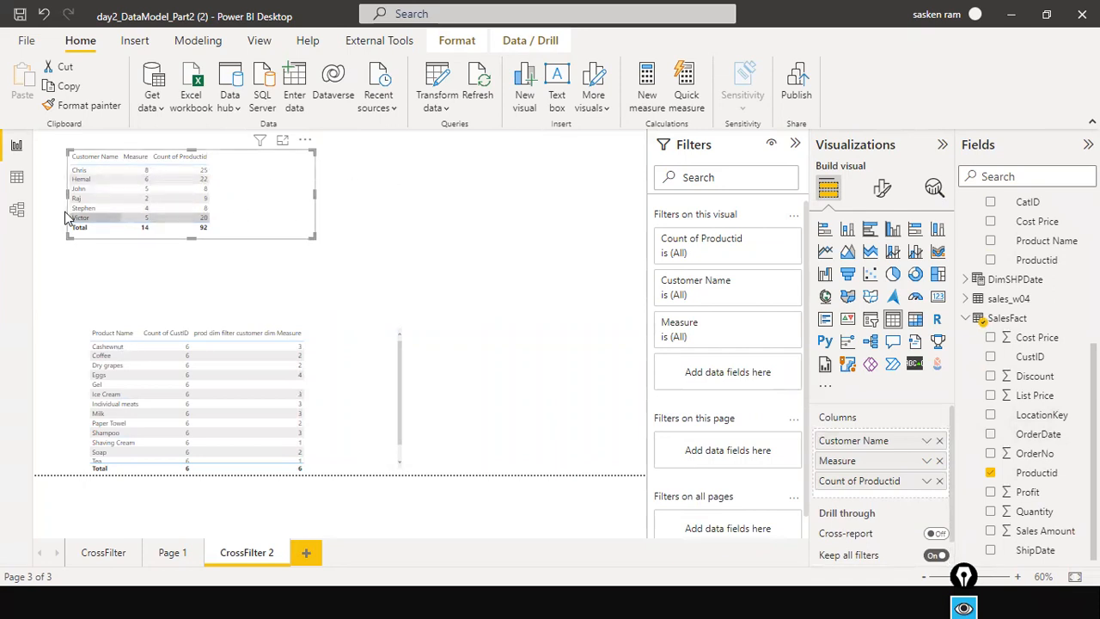
# - Inspect the rows of the SalesFact table in the data view and return to the report
pyautogui.click(26, 179)
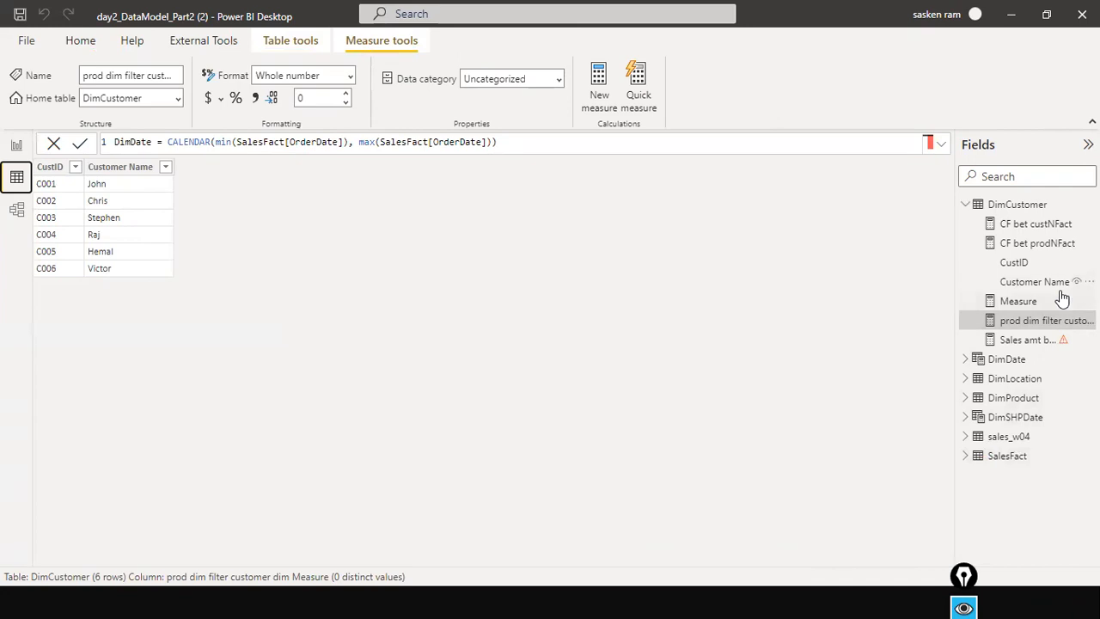
pyautogui.click(1019, 457)
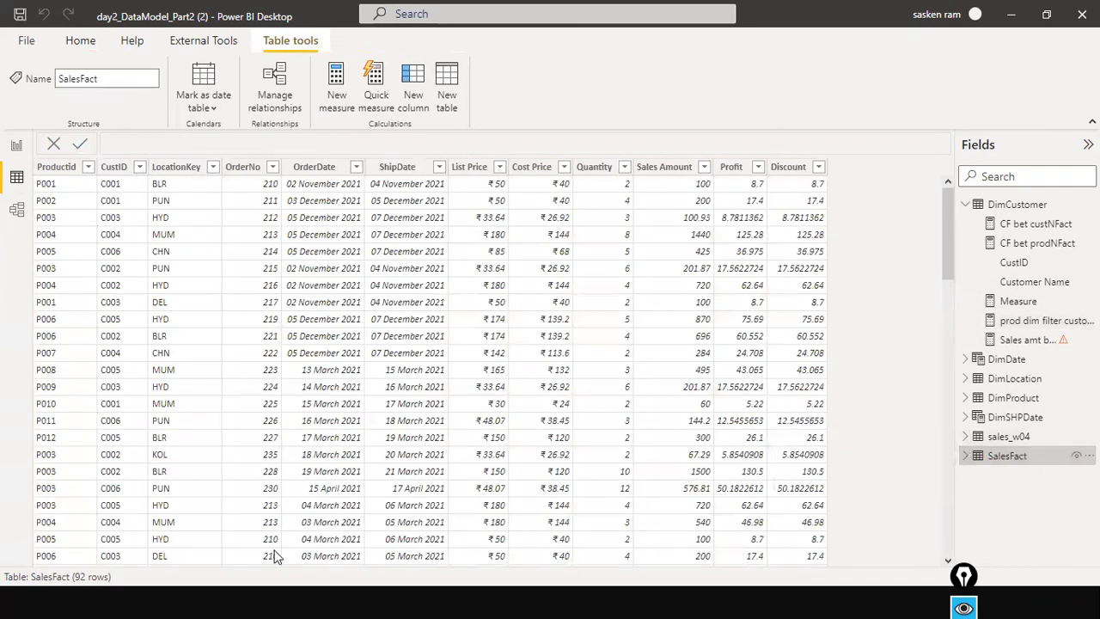
pyautogui.click(16, 146)
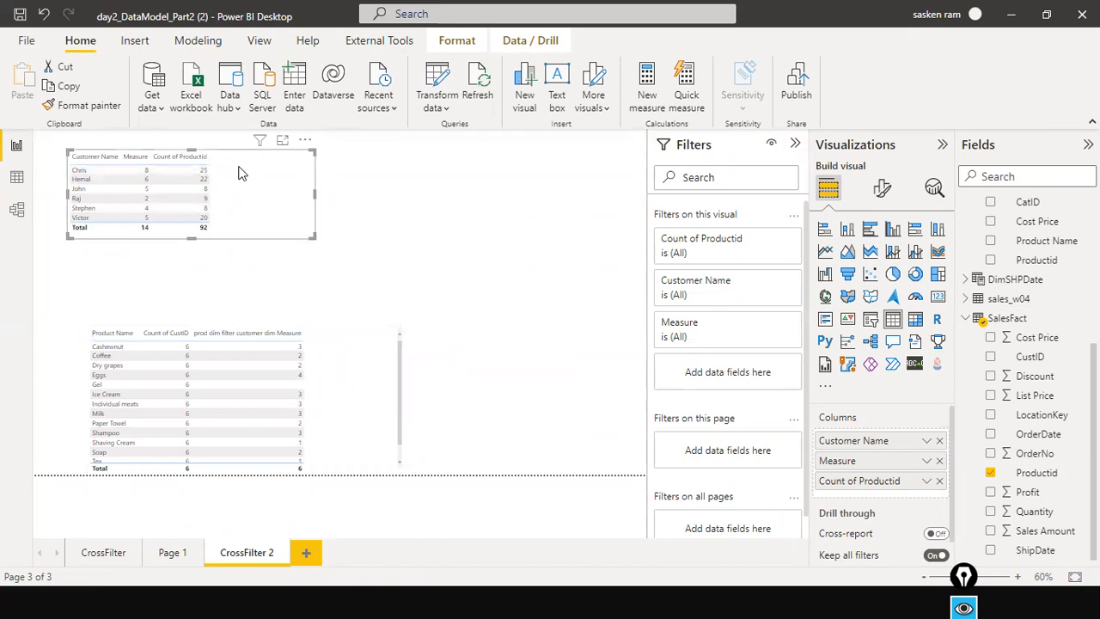
# - Align the customer table with the left edge of the product table and compare its Measure and Count of Productid columns
pyautogui.moveTo(245, 174); pyautogui.dragTo(269, 190)
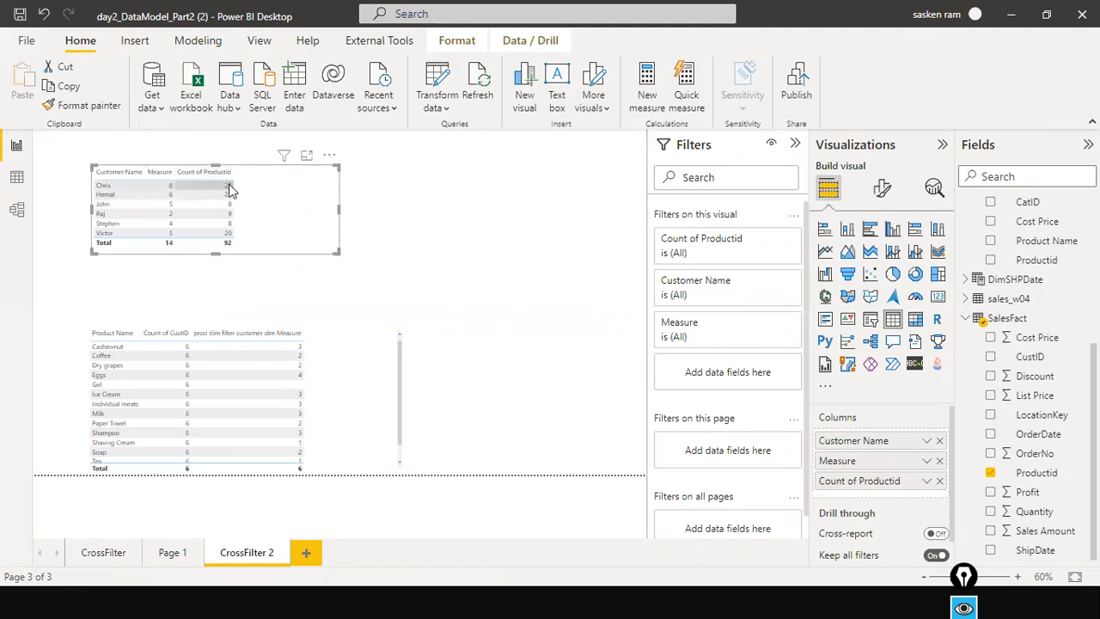
pyautogui.moveTo(166, 195)
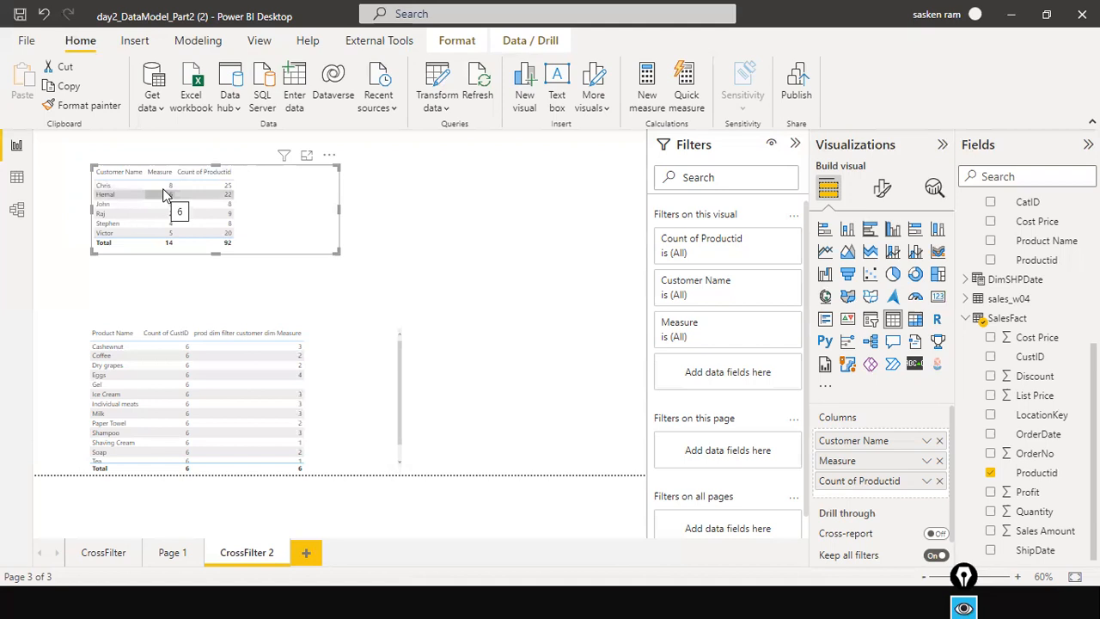
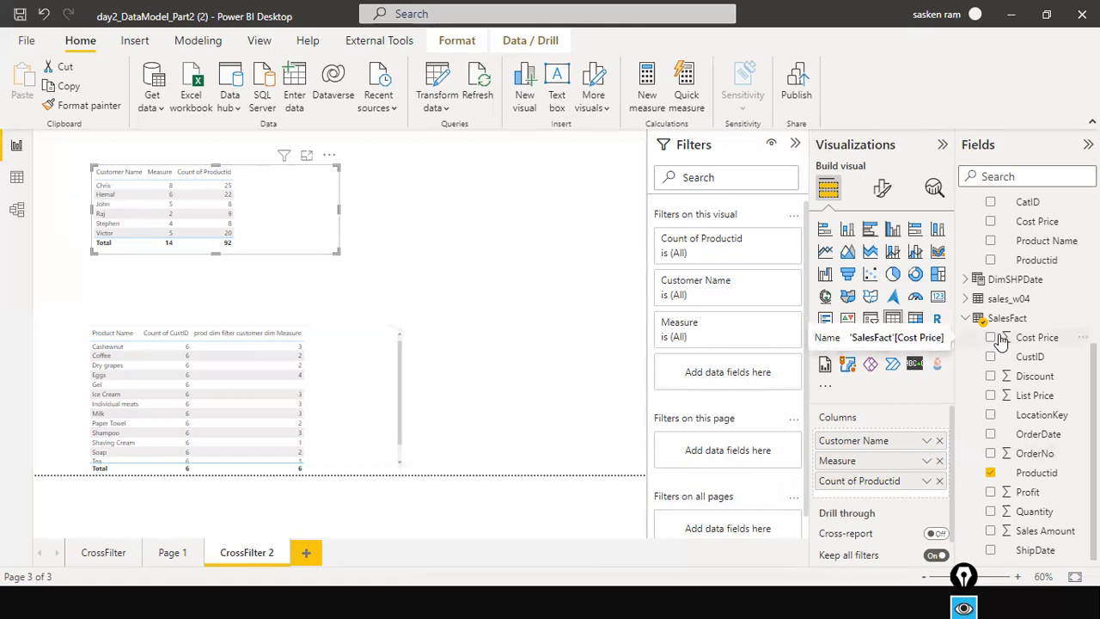
# - Replace the DimCustomer customer count in the product table with CustID from SalesFact, summarized as Count
pyautogui.click(348, 364)
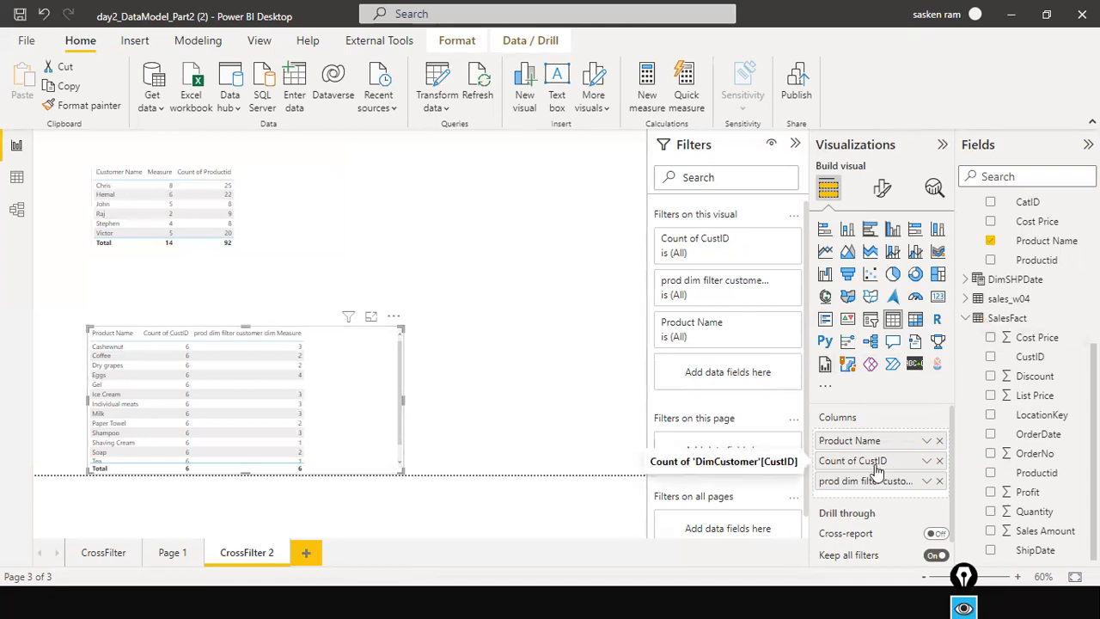
pyautogui.click(939, 461)
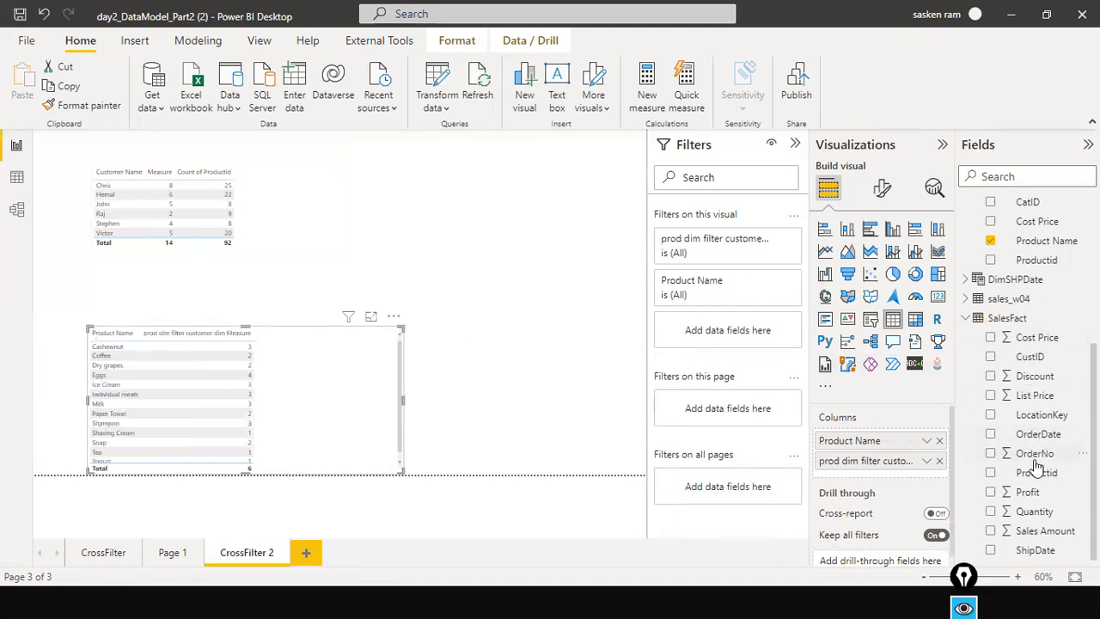
pyautogui.moveTo(1031, 356); pyautogui.dragTo(876, 470)
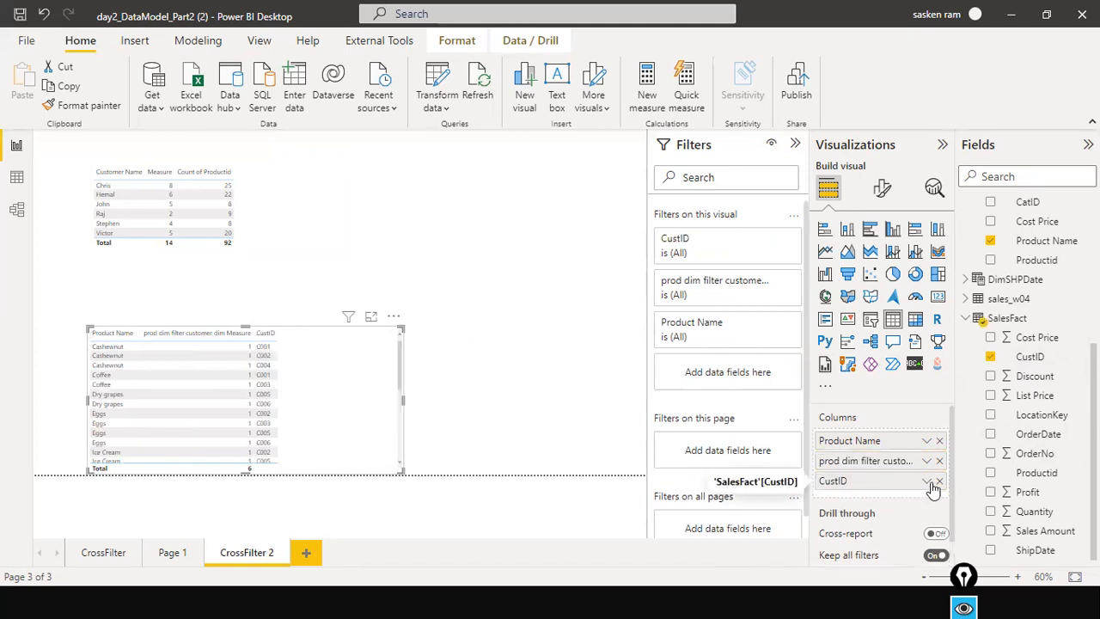
pyautogui.click(927, 480)
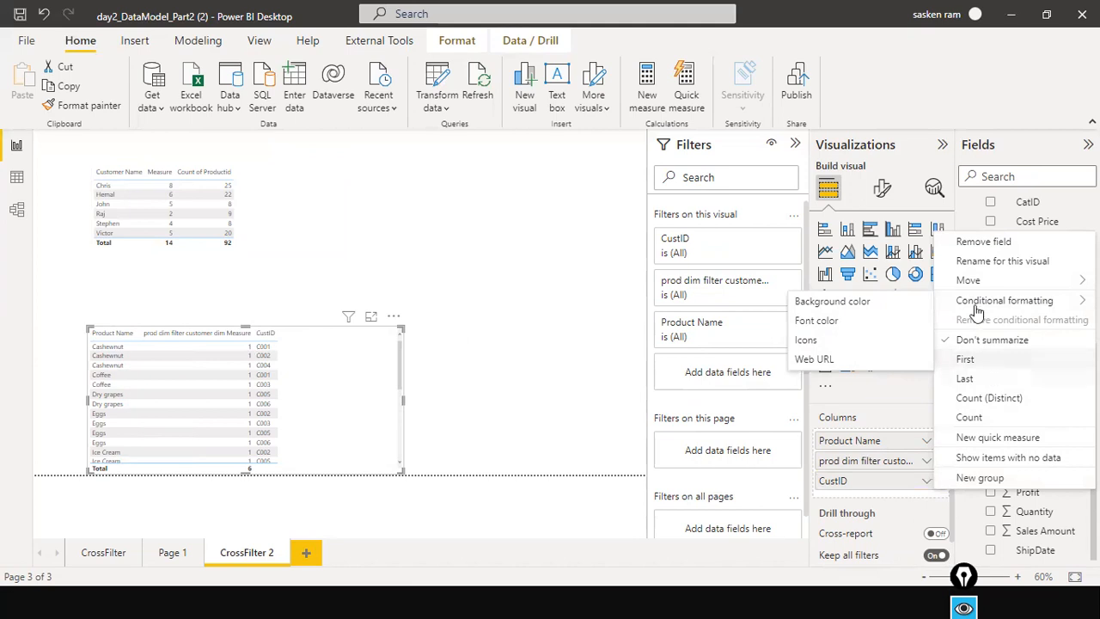
pyautogui.click(969, 416)
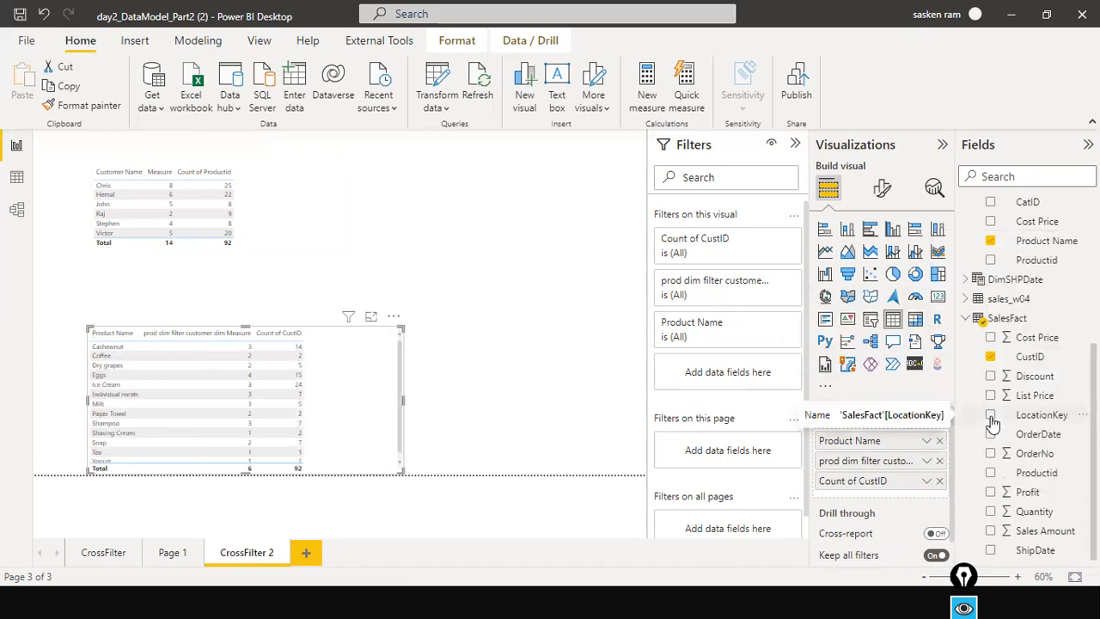
# - Shift the product table slightly up the page and add Productid from DimProduct to it as a column
pyautogui.moveTo(374, 401)
pyautogui.mouseDown()
pyautogui.moveTo(380, 373)
pyautogui.moveTo(360, 384)
pyautogui.mouseUp()
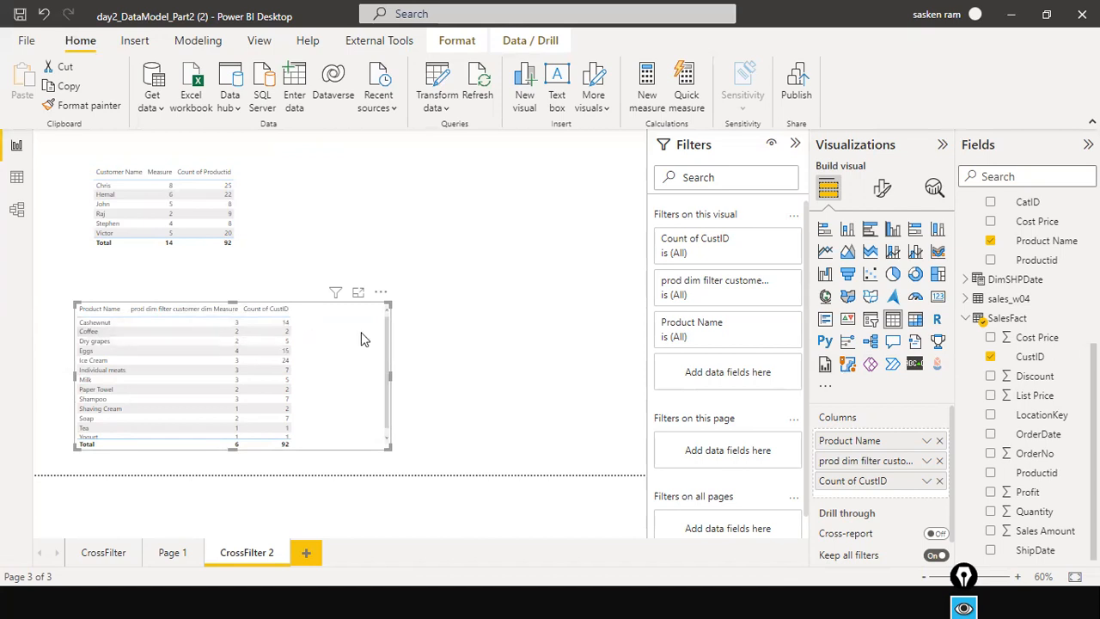
pyautogui.scroll(5, 1062, 346)
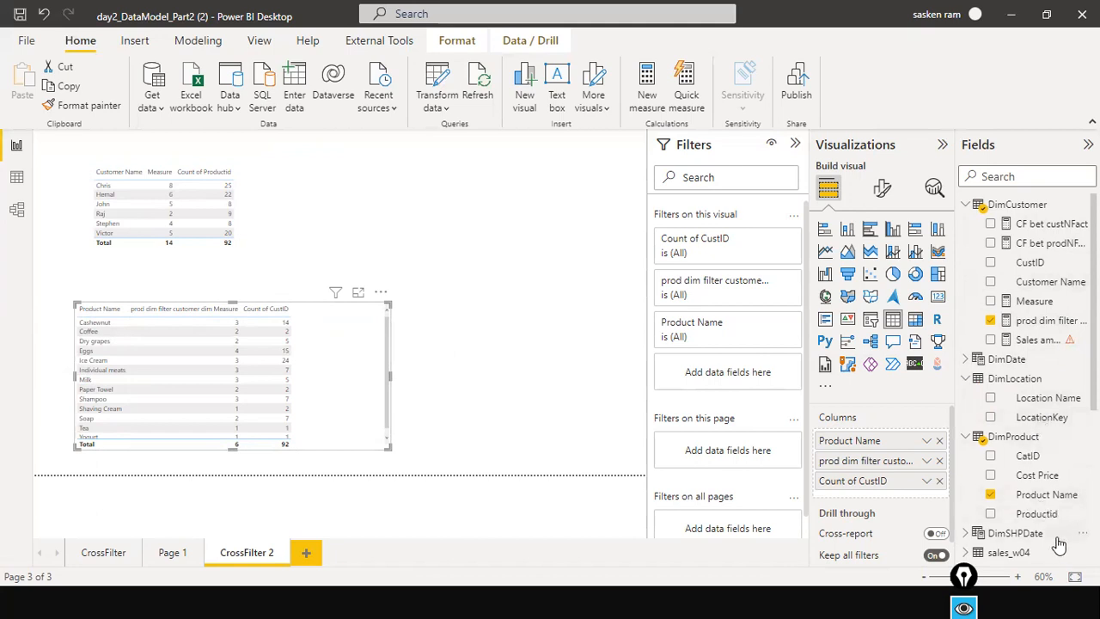
pyautogui.moveTo(1026, 513); pyautogui.dragTo(361, 327)
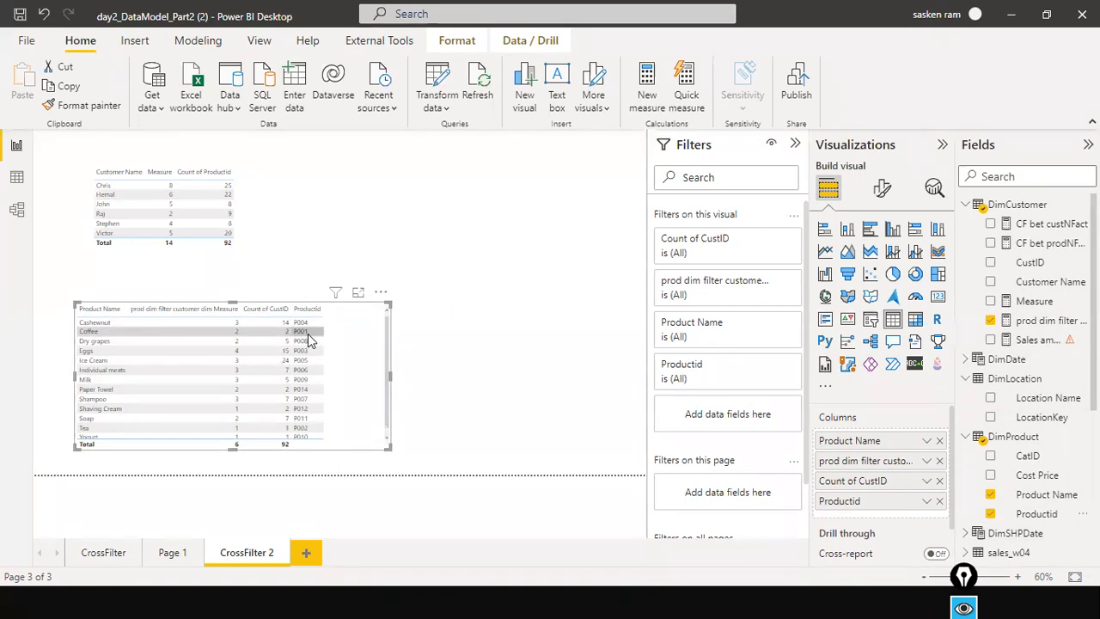
# - Filter the SalesFact rows to Productid P001 in the data view, check their customers, and return to the report
pyautogui.click(17, 178)
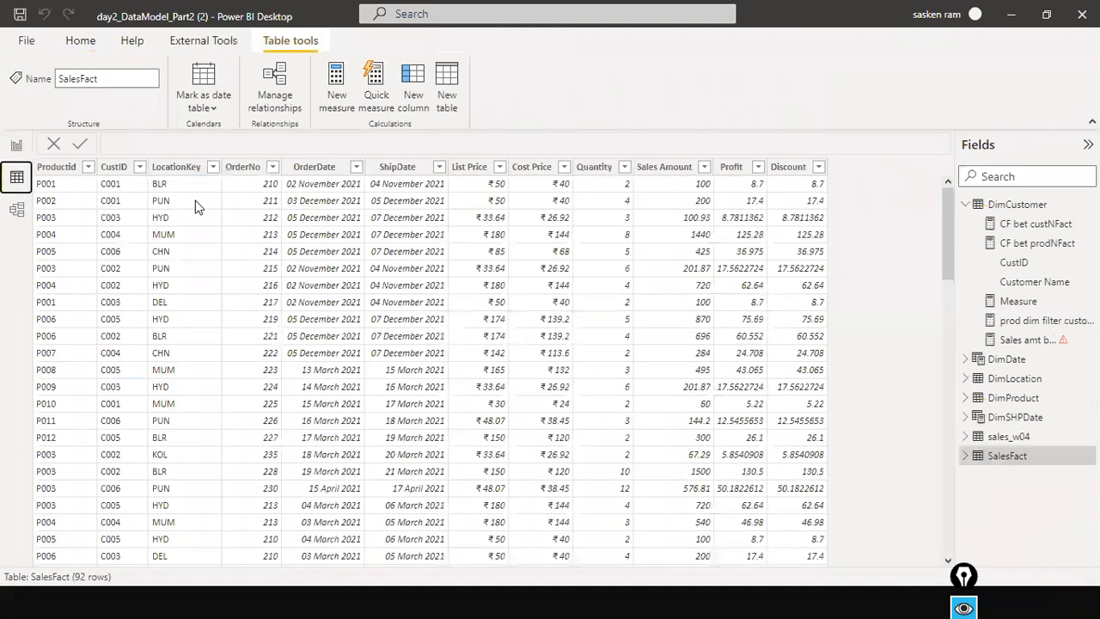
pyautogui.click(87, 161)
pyautogui.click(89, 166)
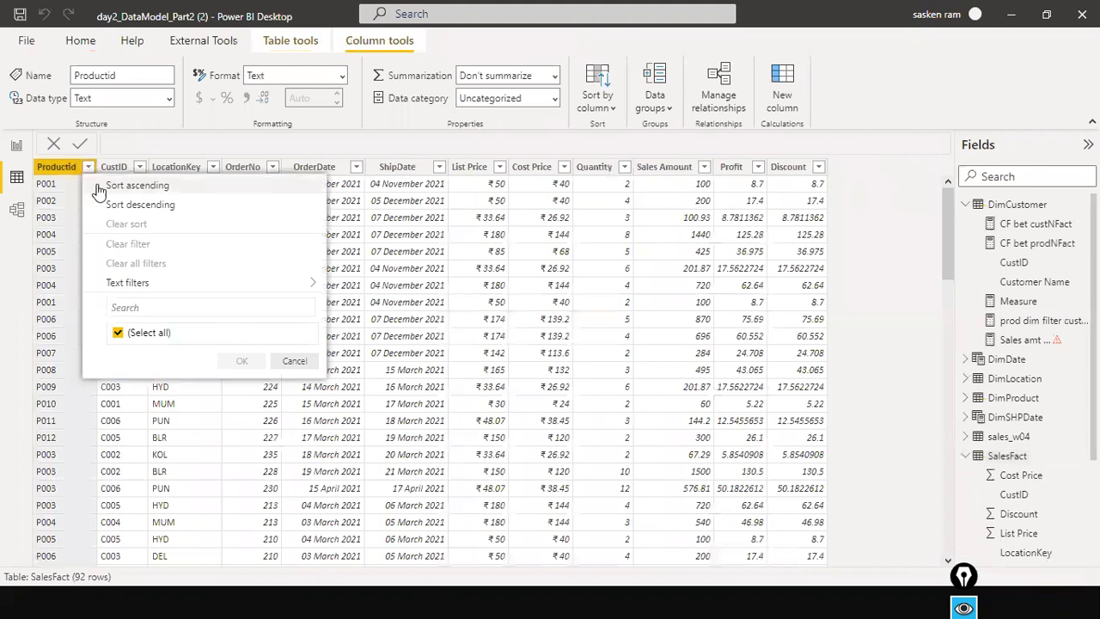
pyautogui.click(119, 333)
pyautogui.click(118, 346)
pyautogui.click(250, 552)
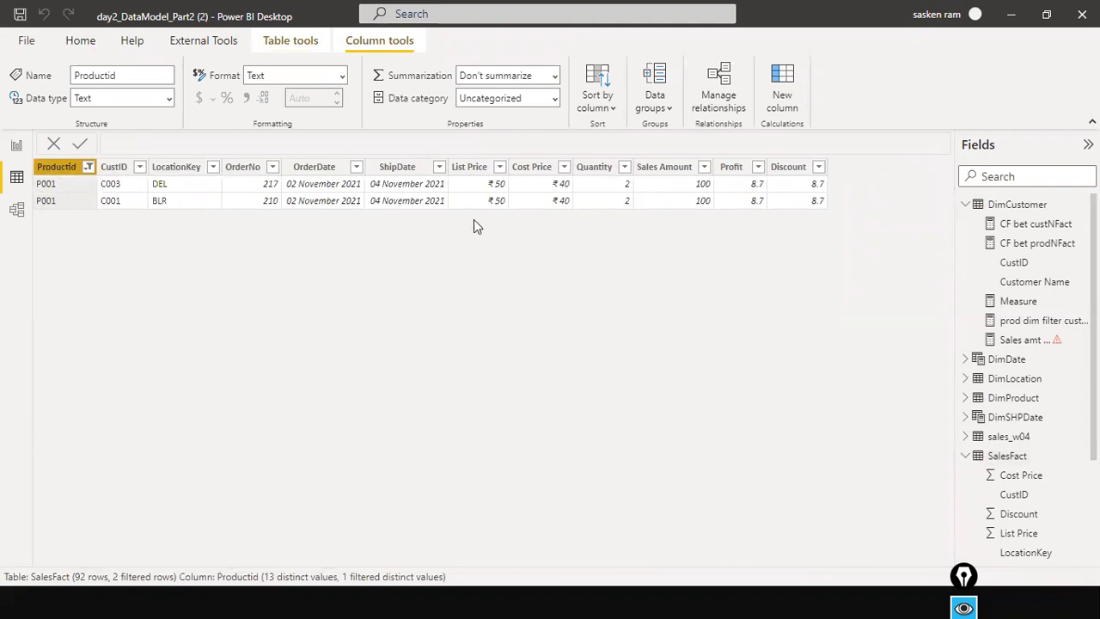
pyautogui.click(16, 145)
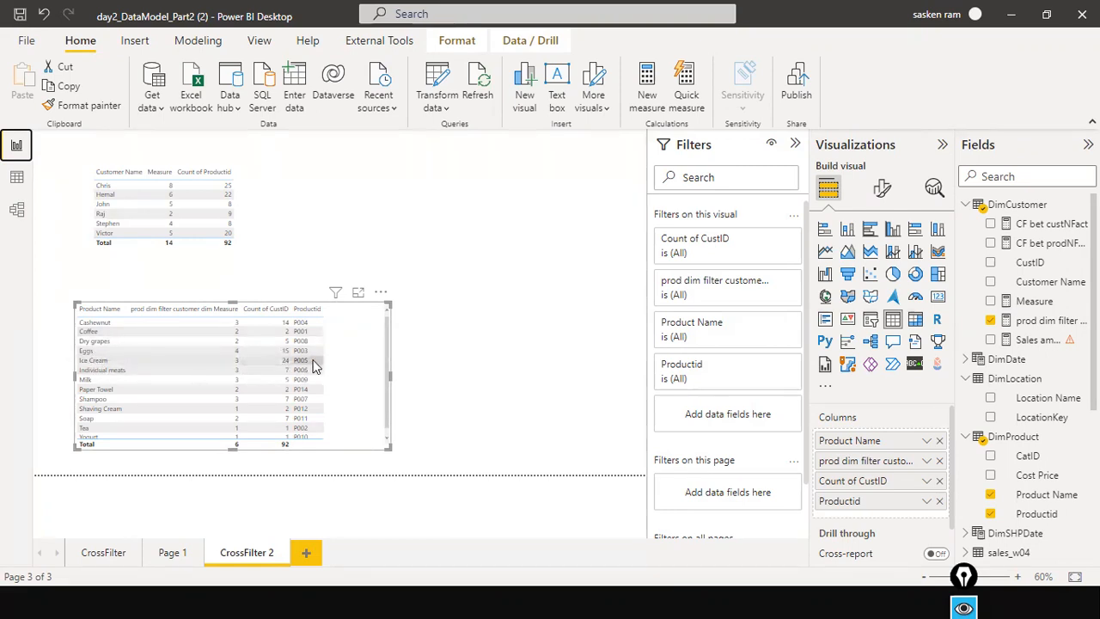
# - Switch the SalesFact Productid filter to P005 in the data view, inspect the matching rows, and return to the report
pyautogui.click(16, 177)
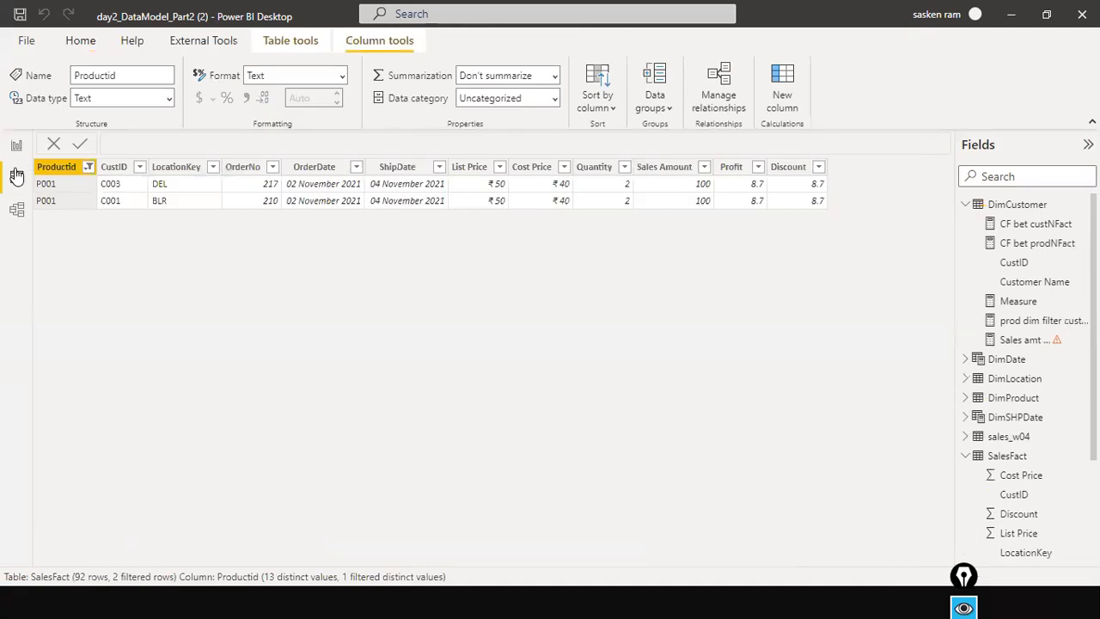
pyautogui.click(89, 167)
pyautogui.click(117, 347)
pyautogui.click(118, 404)
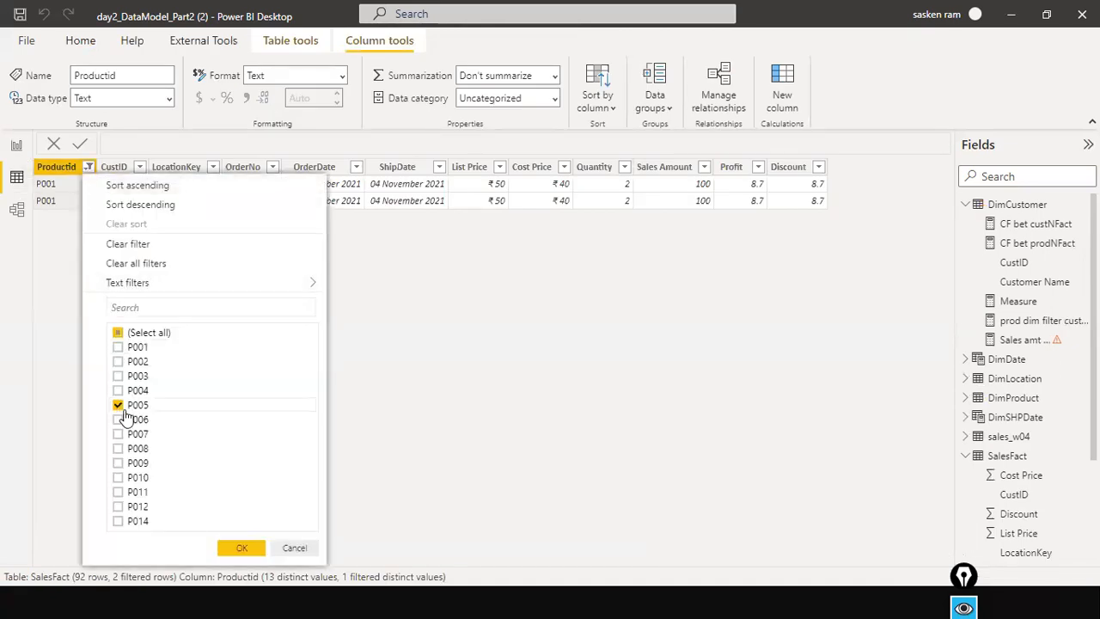
pyautogui.click(220, 548)
pyautogui.scroll(-1, 337, 348)
pyautogui.scroll(1, 337, 348)
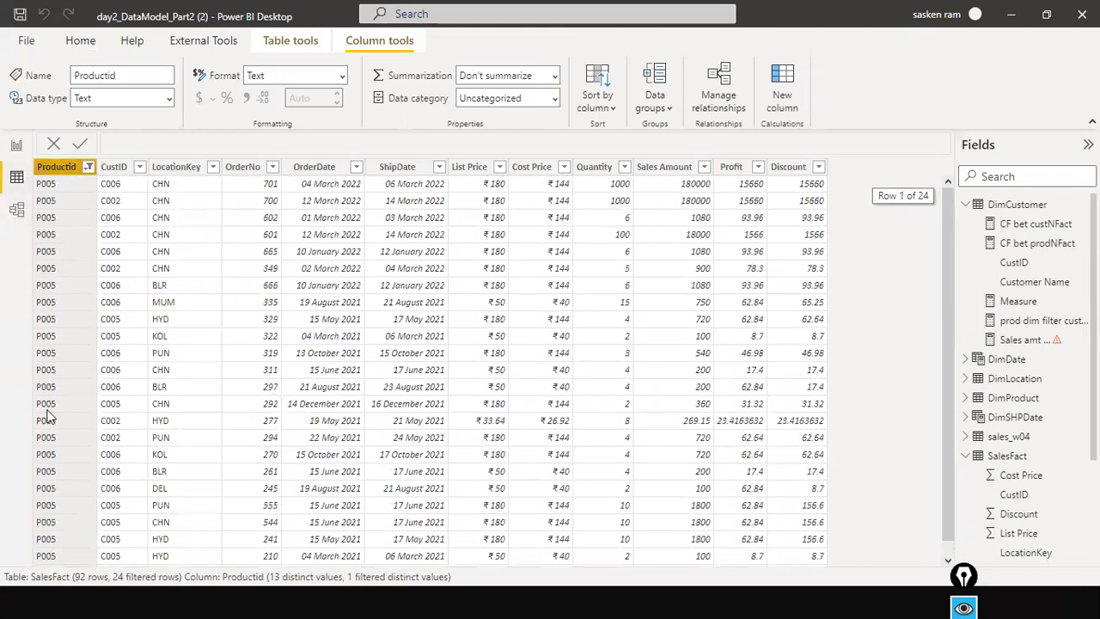
pyautogui.scroll(-1, 257, 348)
pyautogui.scroll(1, 257, 351)
pyautogui.click(17, 145)
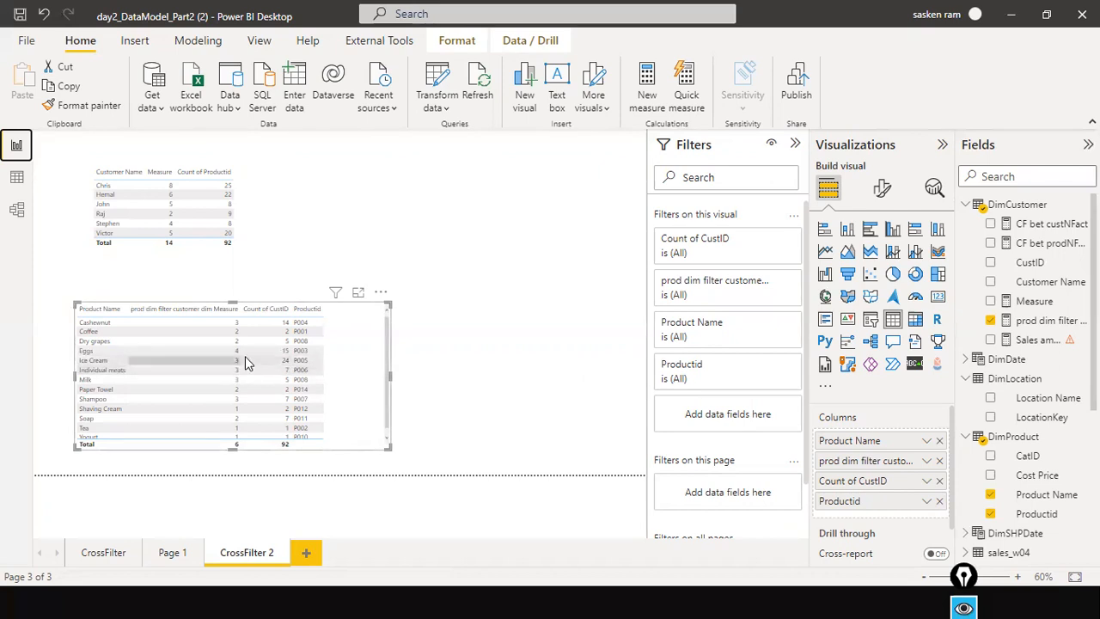
# - Add a new table visual beside the customer table and fill it with Customer Name from DimCustomer
pyautogui.click(378, 234)
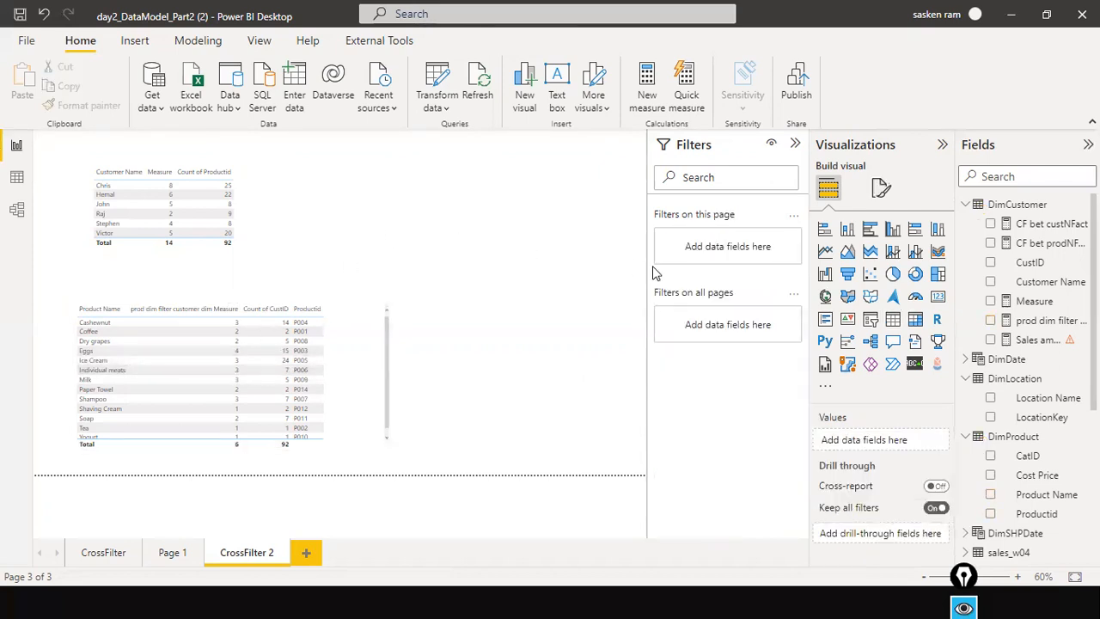
pyautogui.click(891, 326)
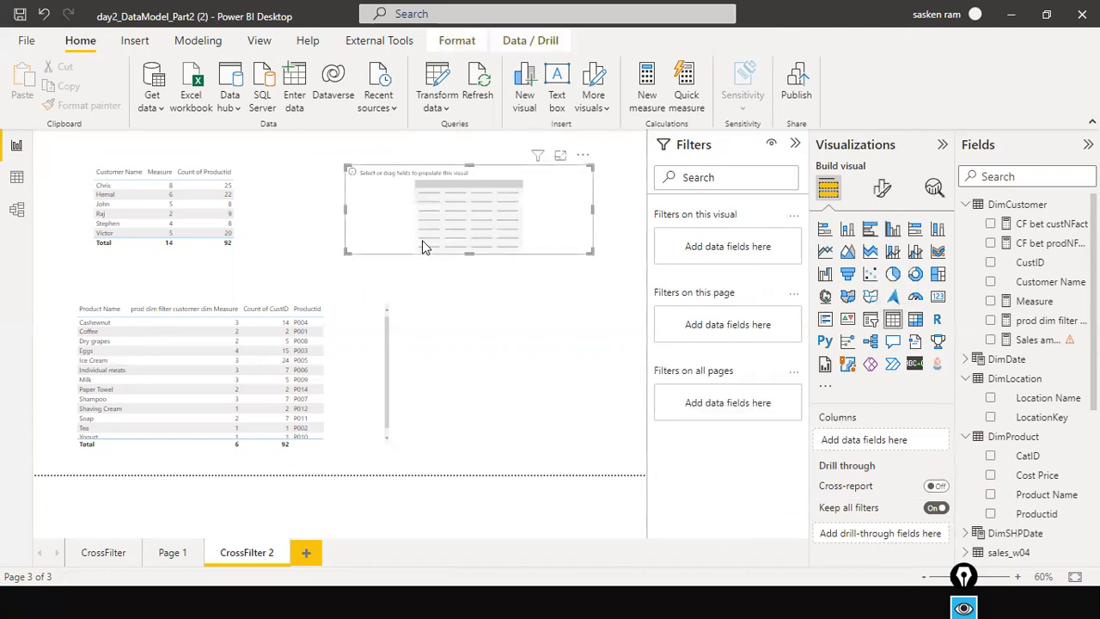
pyautogui.moveTo(421, 239); pyautogui.dragTo(444, 235)
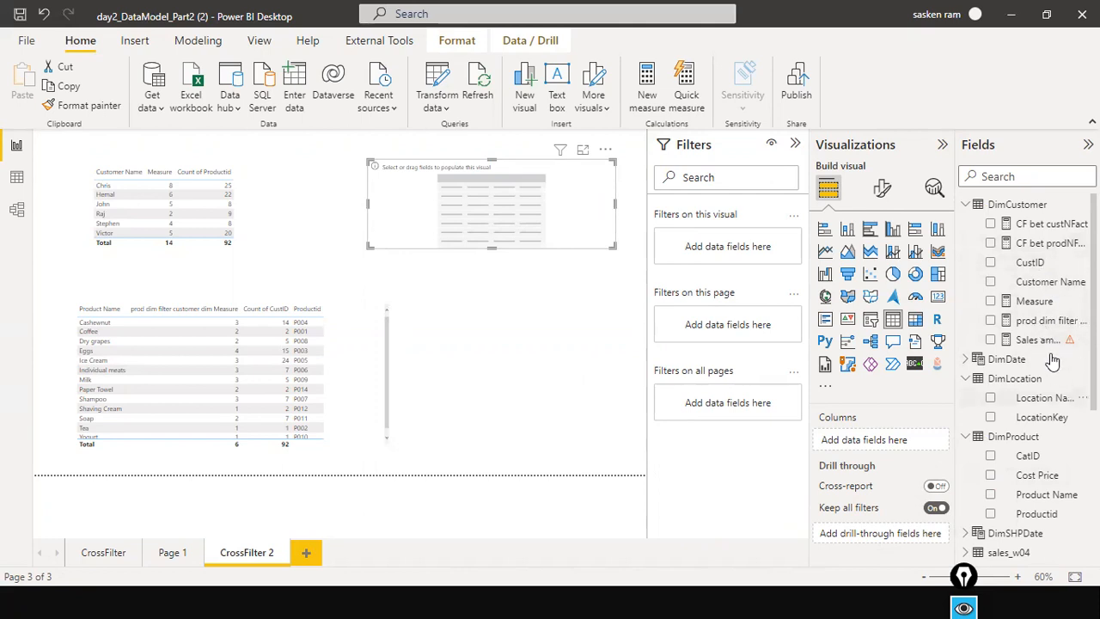
pyautogui.moveTo(1041, 283); pyautogui.dragTo(504, 196)
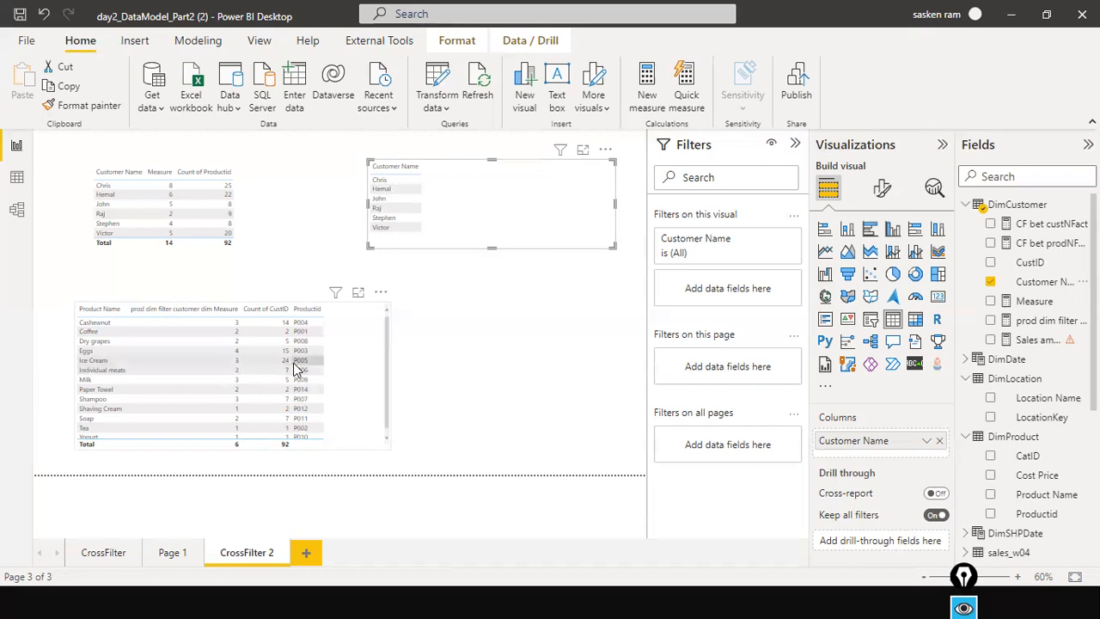
# - Remove the Productid column from the product table
pyautogui.click(258, 233)
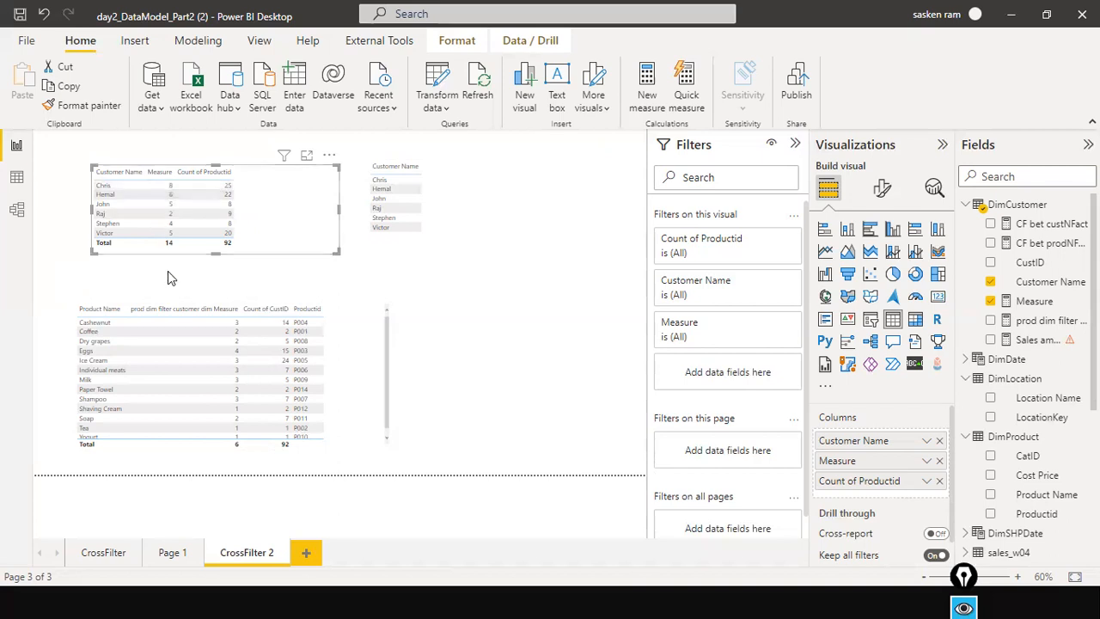
pyautogui.click(478, 317)
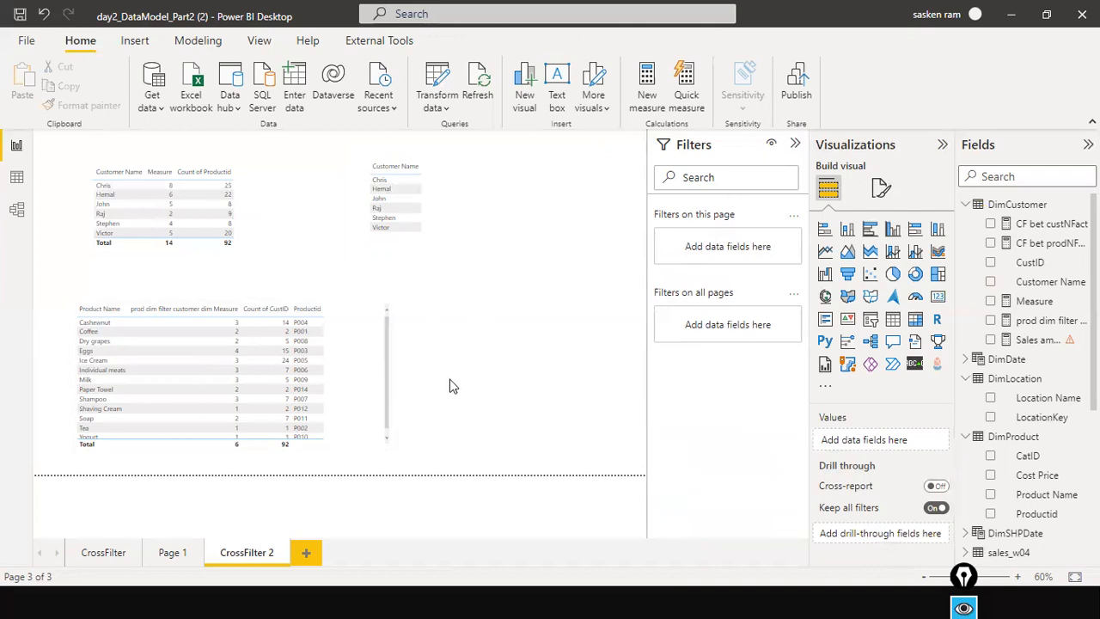
pyautogui.click(344, 343)
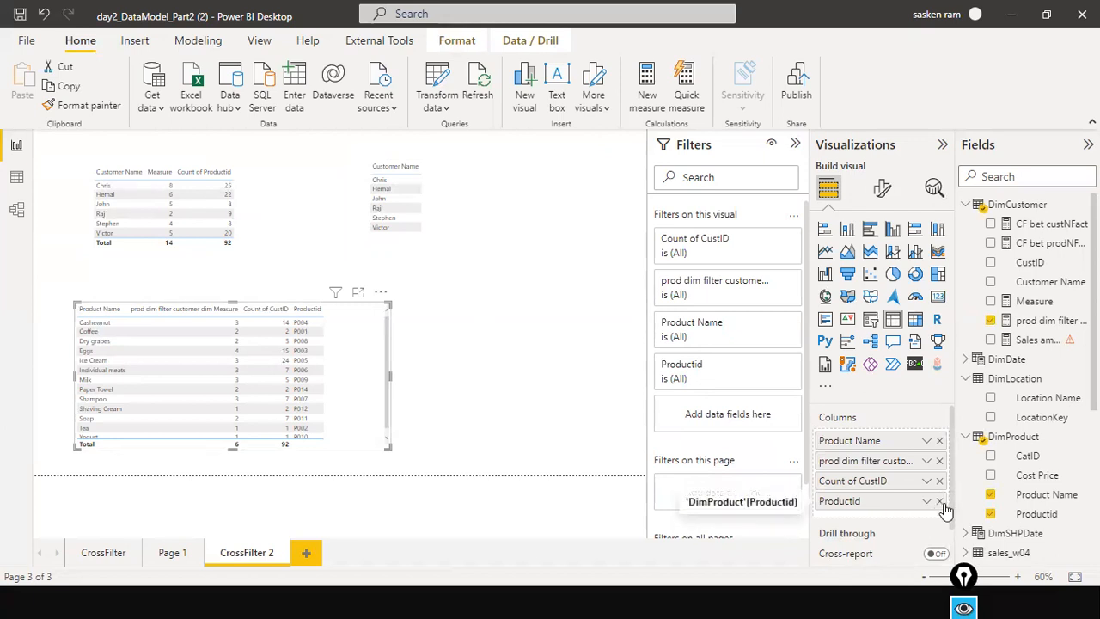
pyautogui.click(939, 501)
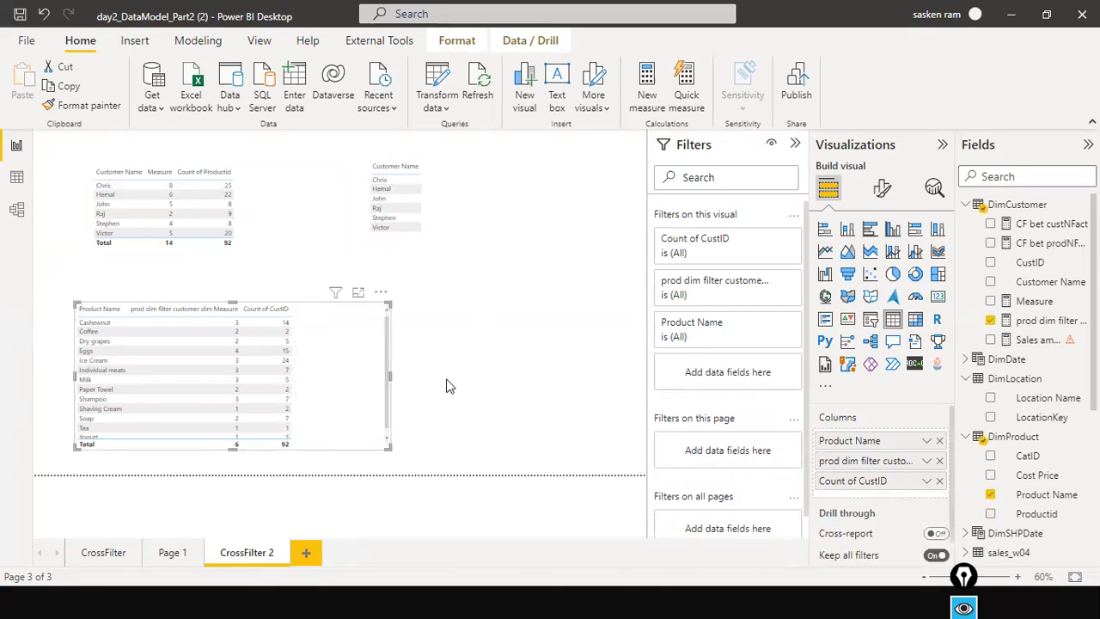
# - Narrow the product table and move it directly beneath the customer table, aligned with its edge
pyautogui.click(394, 374)
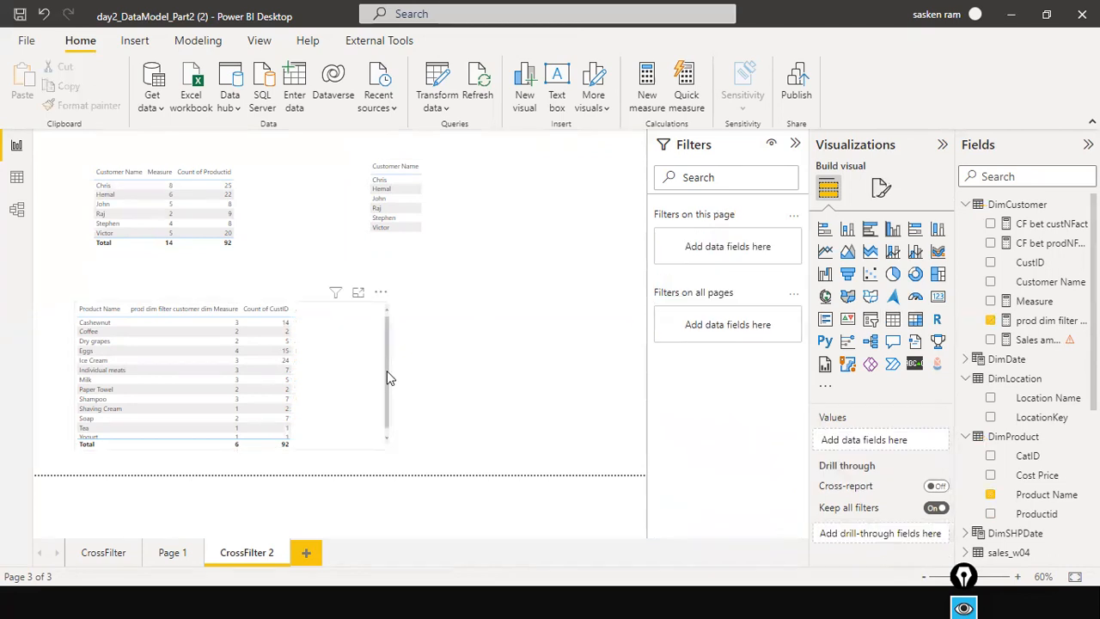
pyautogui.click(386, 370)
pyautogui.moveTo(390, 376); pyautogui.dragTo(339, 360)
pyautogui.click(449, 398)
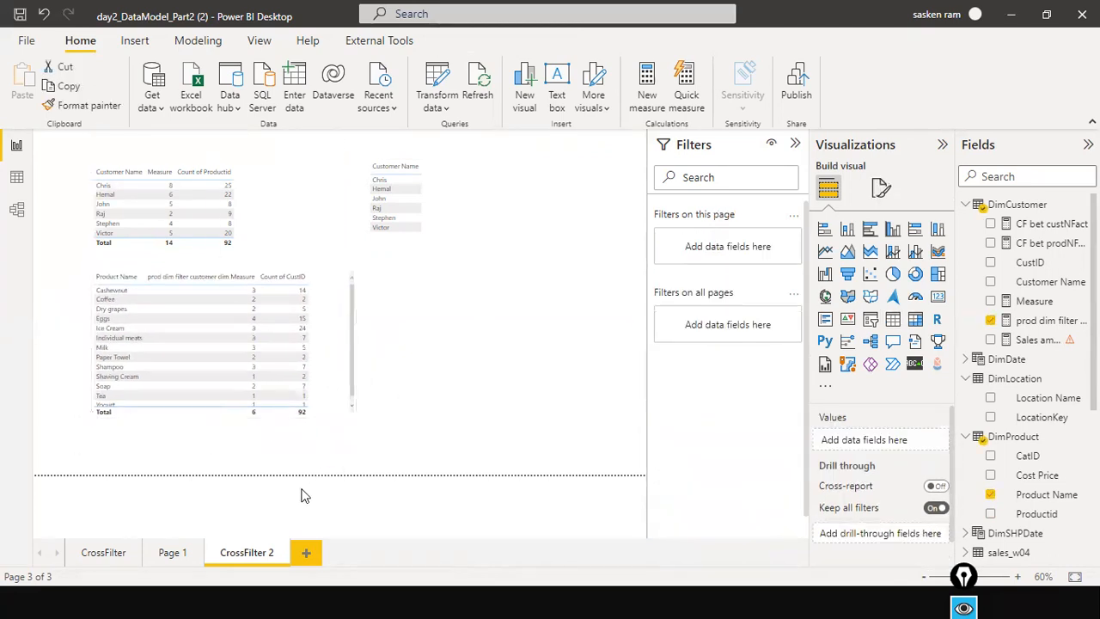
pyautogui.click(18, 212)
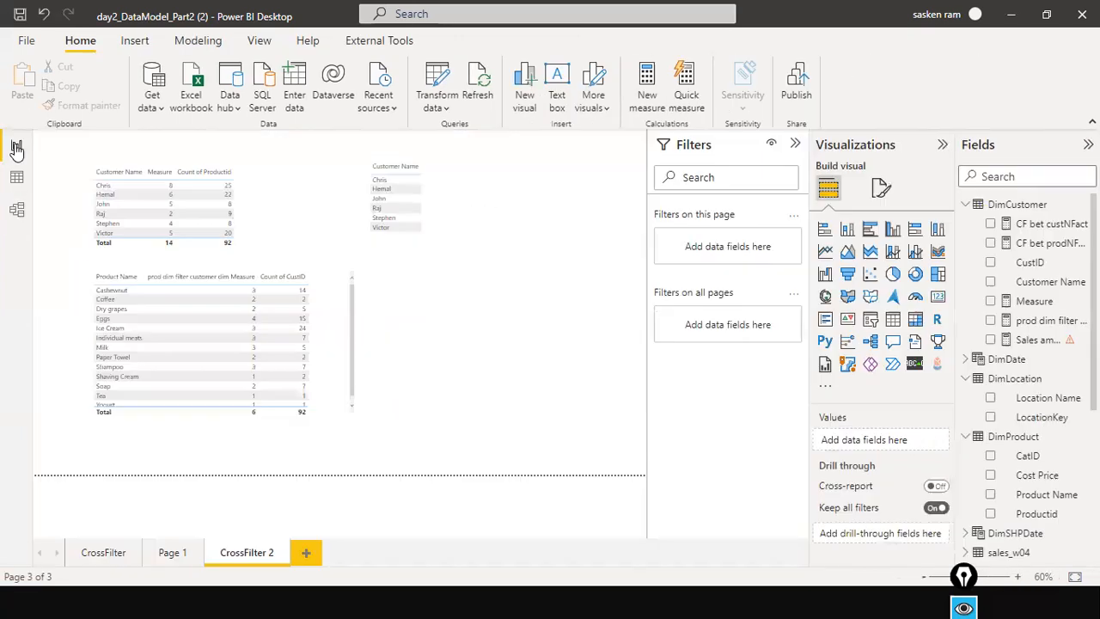
pyautogui.click(17, 146)
pyautogui.doubleClick(473, 312)
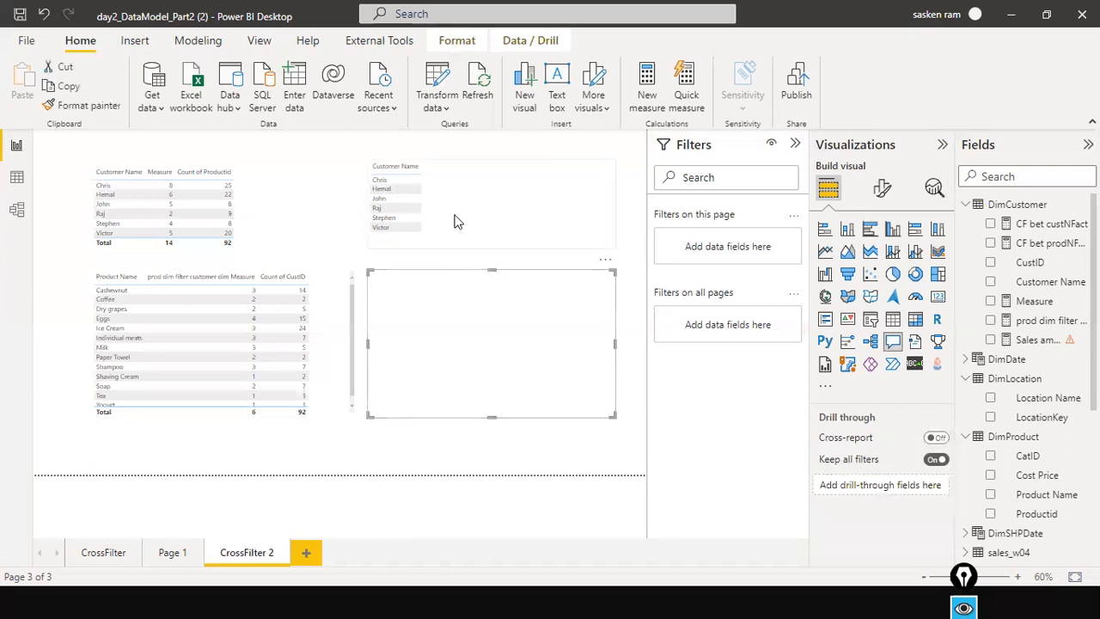
pyautogui.click(606, 260)
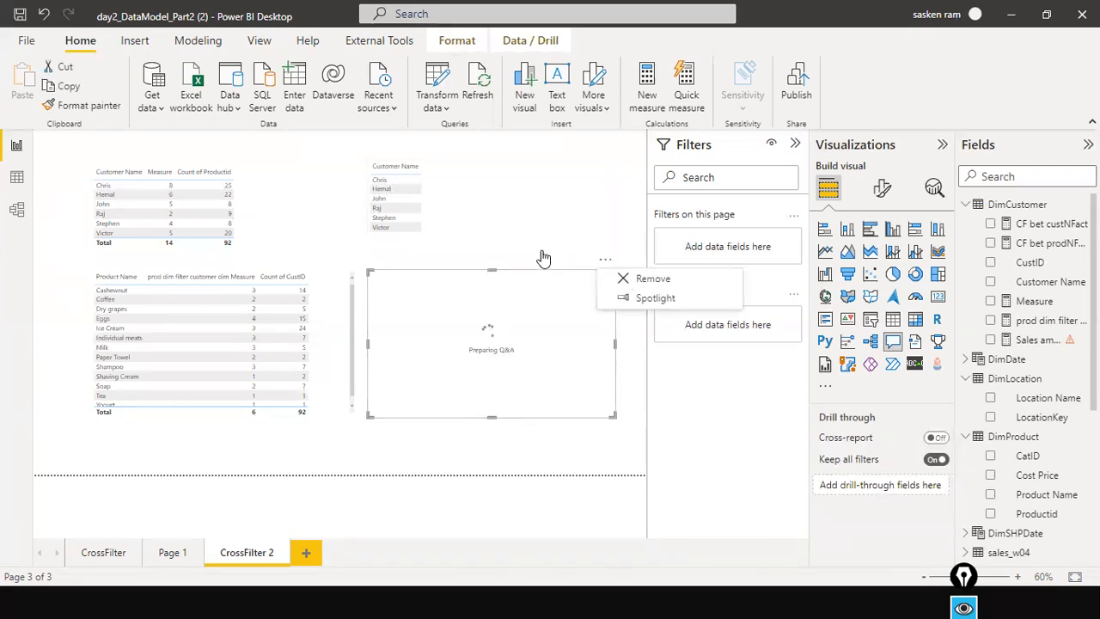
pyautogui.press('Delete')
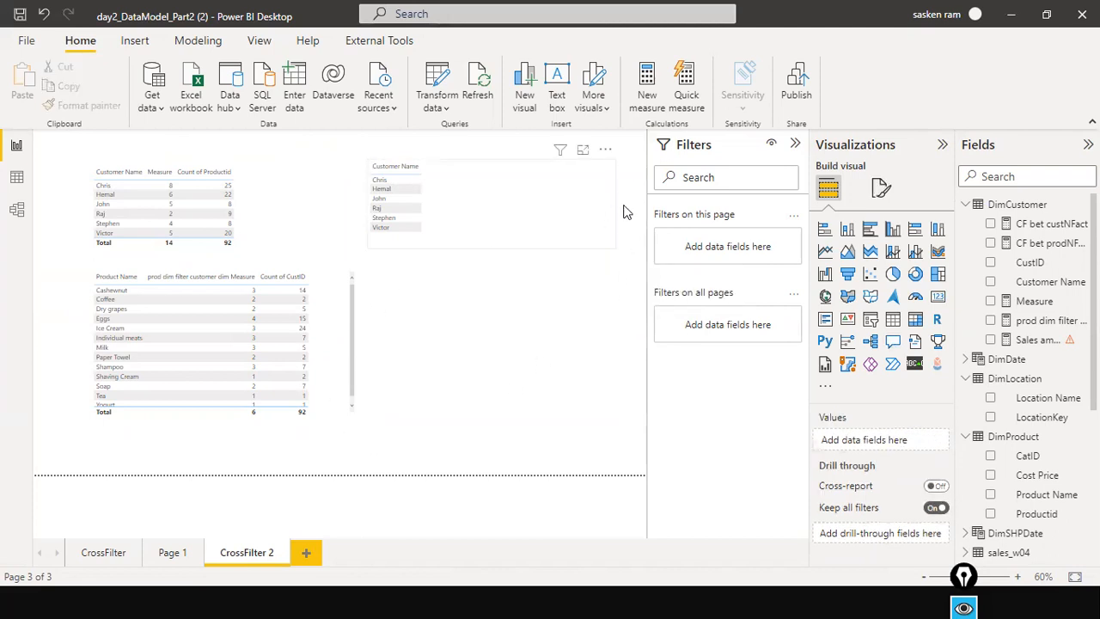
# - Narrow the new Customer Name table so that it fits its single column
pyautogui.click(610, 213)
pyautogui.moveTo(616, 207); pyautogui.dragTo(455, 222)
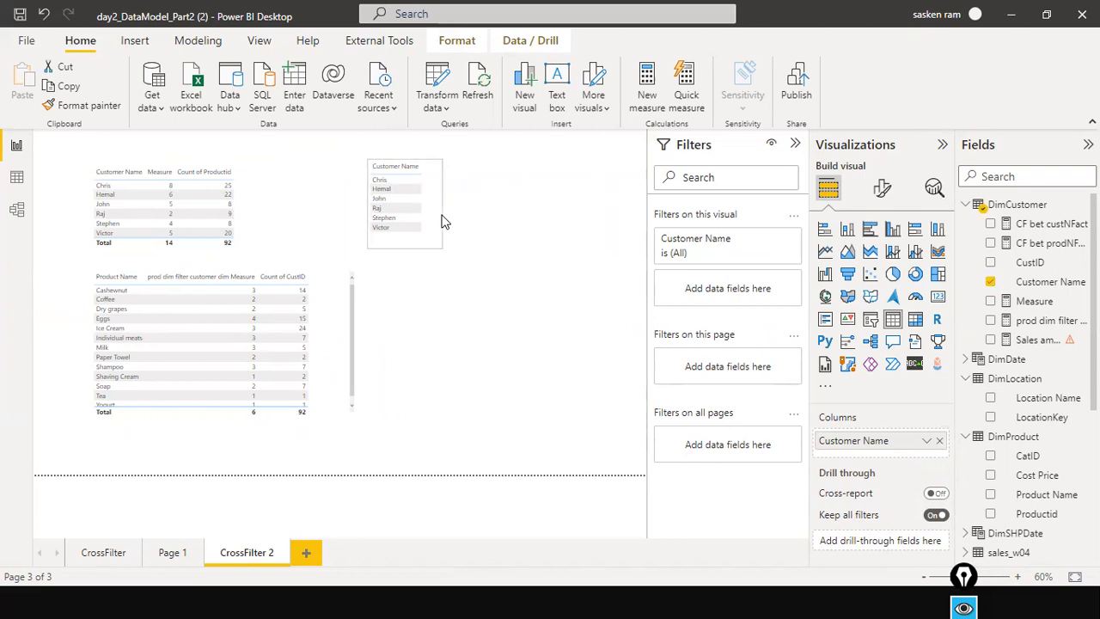
pyautogui.click(473, 321)
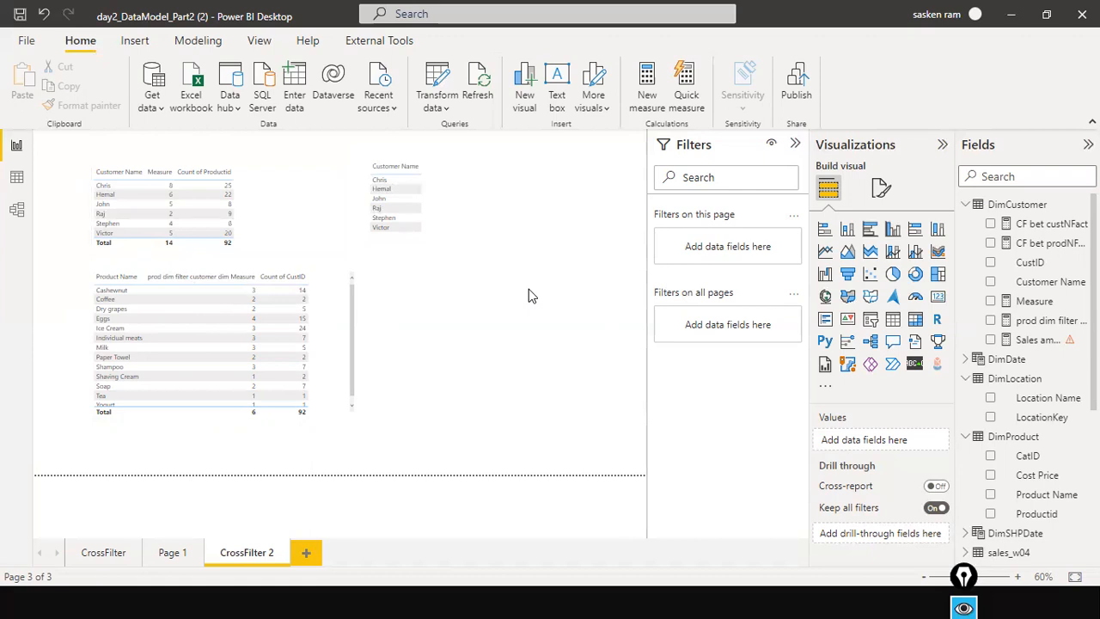
# - Review the CROSSFILTER measure formula and the SalesFact relationships in the model view, and return to the report
pyautogui.click(17, 210)
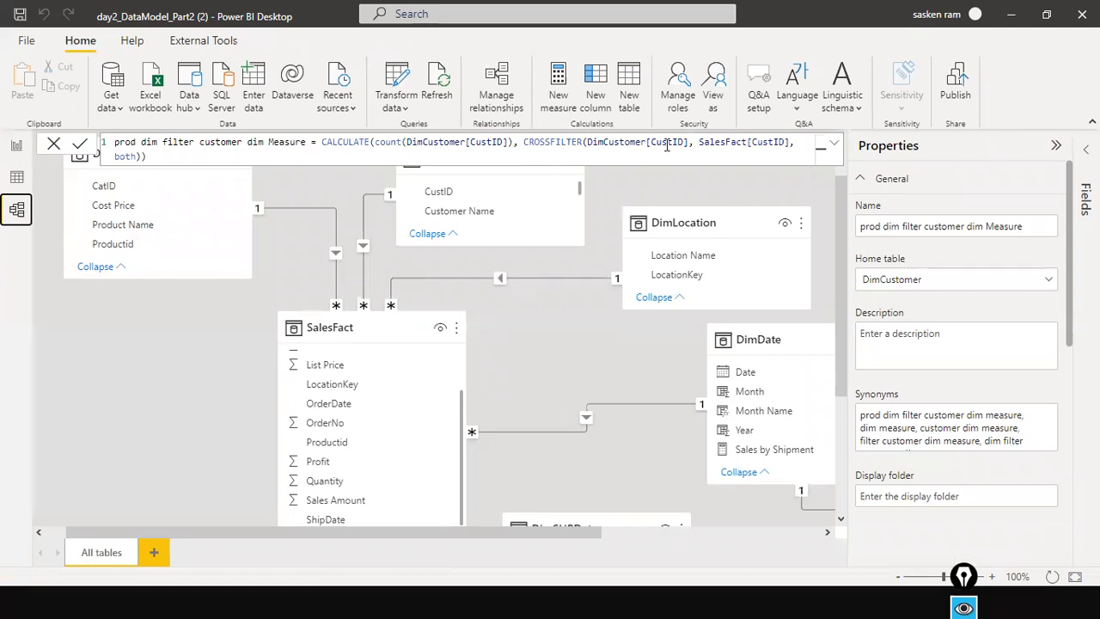
pyautogui.click(168, 344)
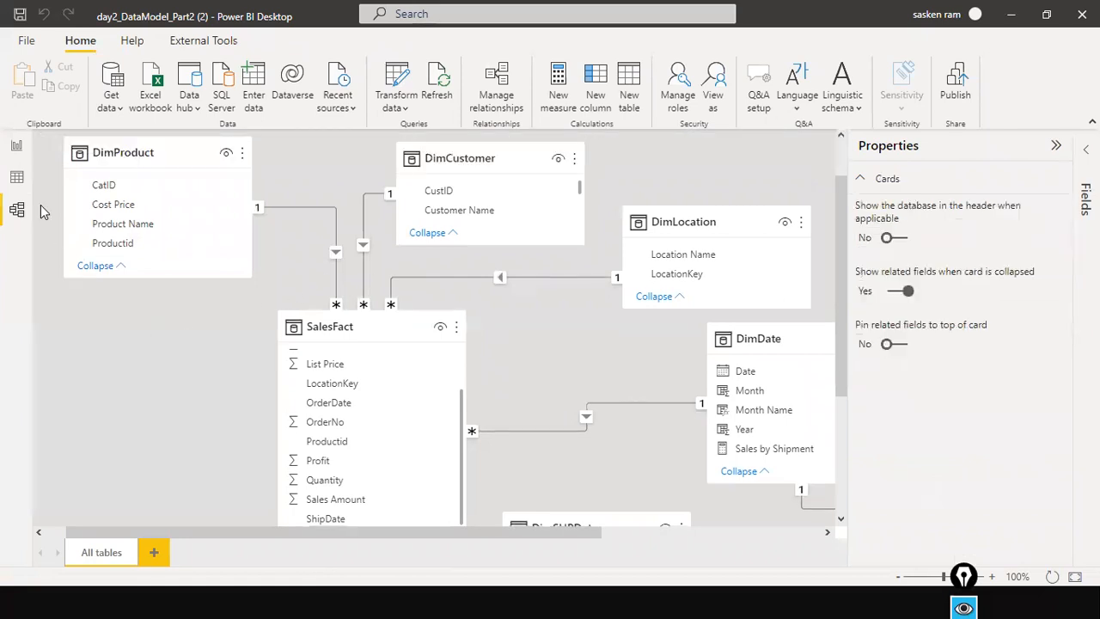
pyautogui.click(19, 147)
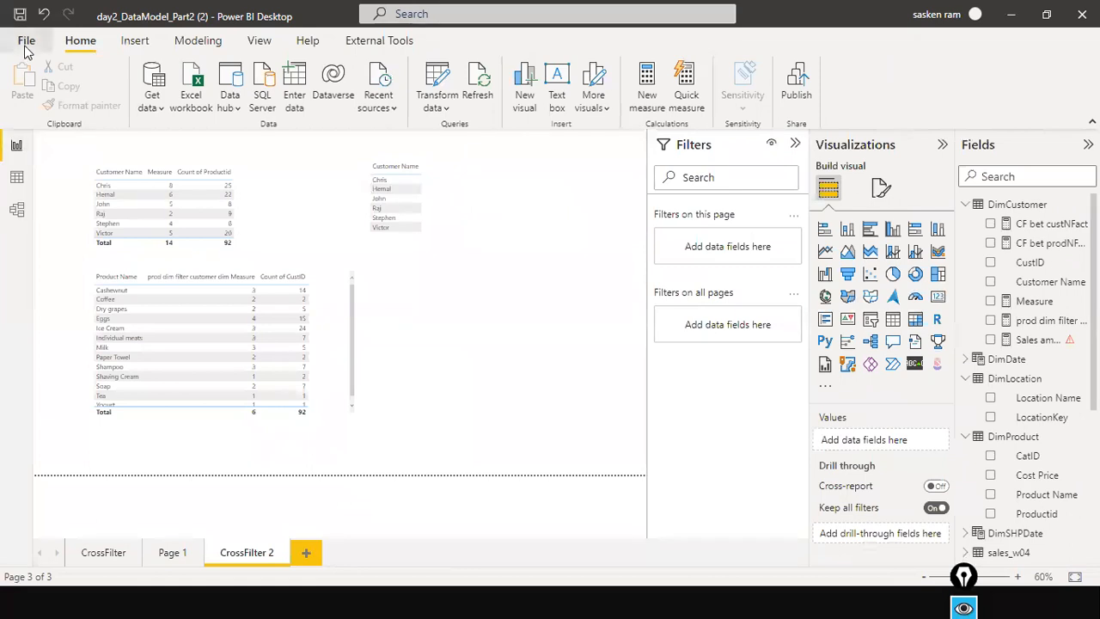
# - Save the report and move the product table slightly lower on the CrossFilter 2 page
pyautogui.click(26, 40)
pyautogui.click(34, 126)
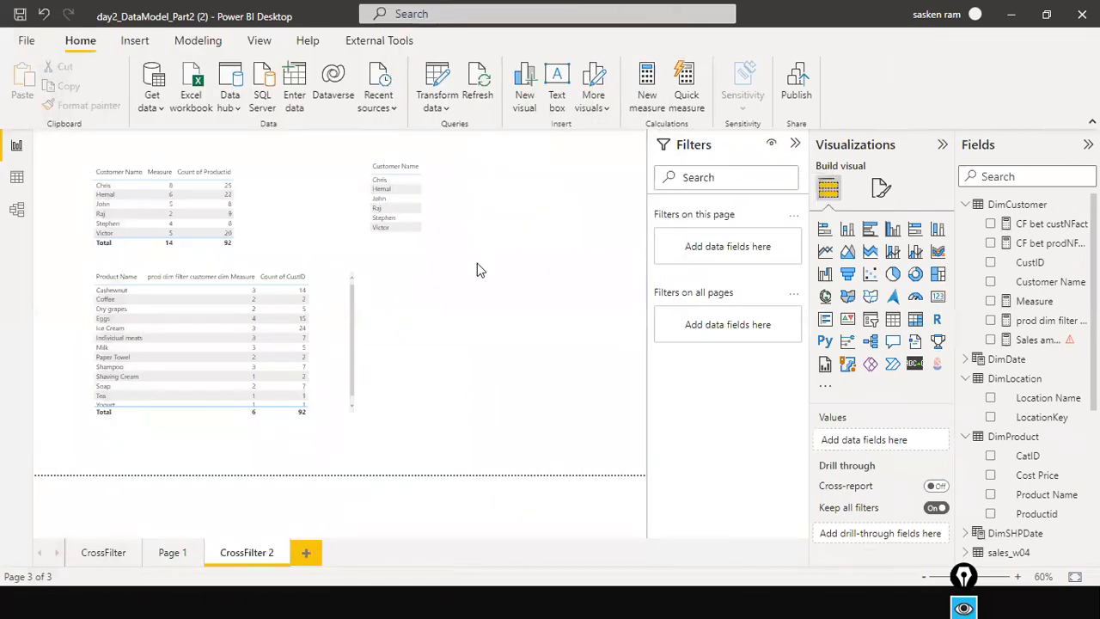
pyautogui.moveTo(345, 340); pyautogui.dragTo(347, 368)
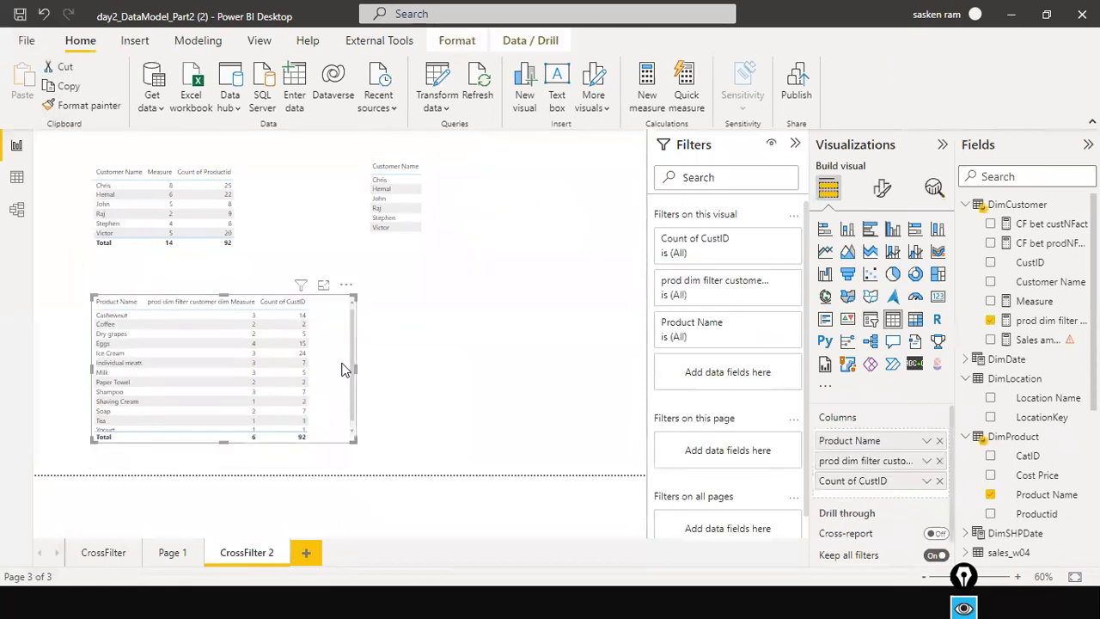
pyautogui.click(468, 365)
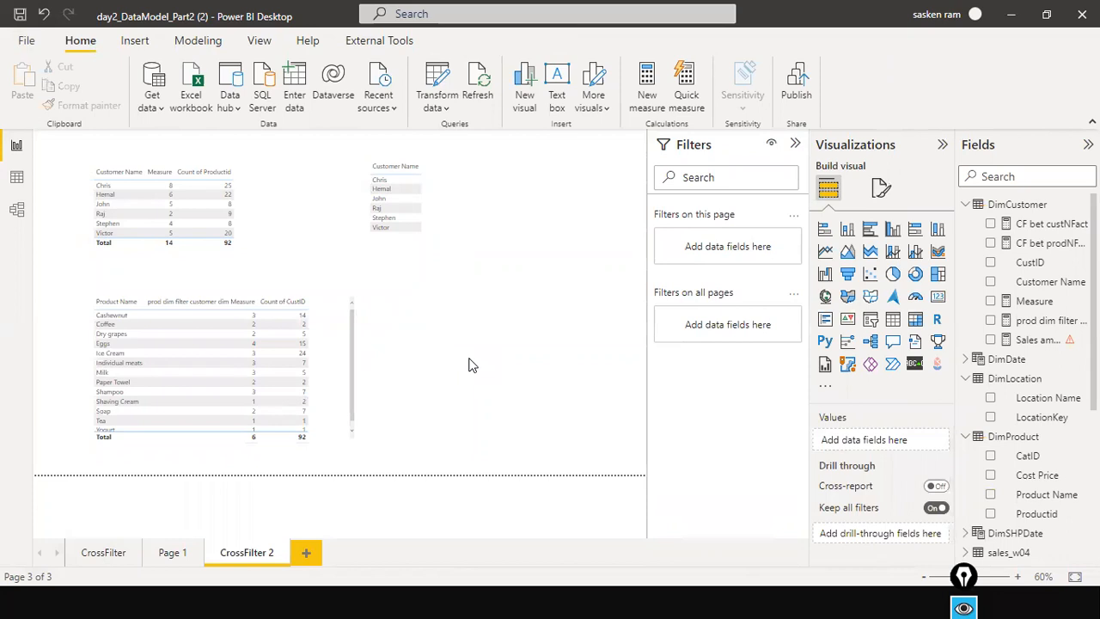
# - Switch to the Star Schema slide show in PowerPoint, end it without keeping the ink annotations, and close the presentation
pyautogui.moveTo(330, 26); pyautogui.dragTo(306, 57)
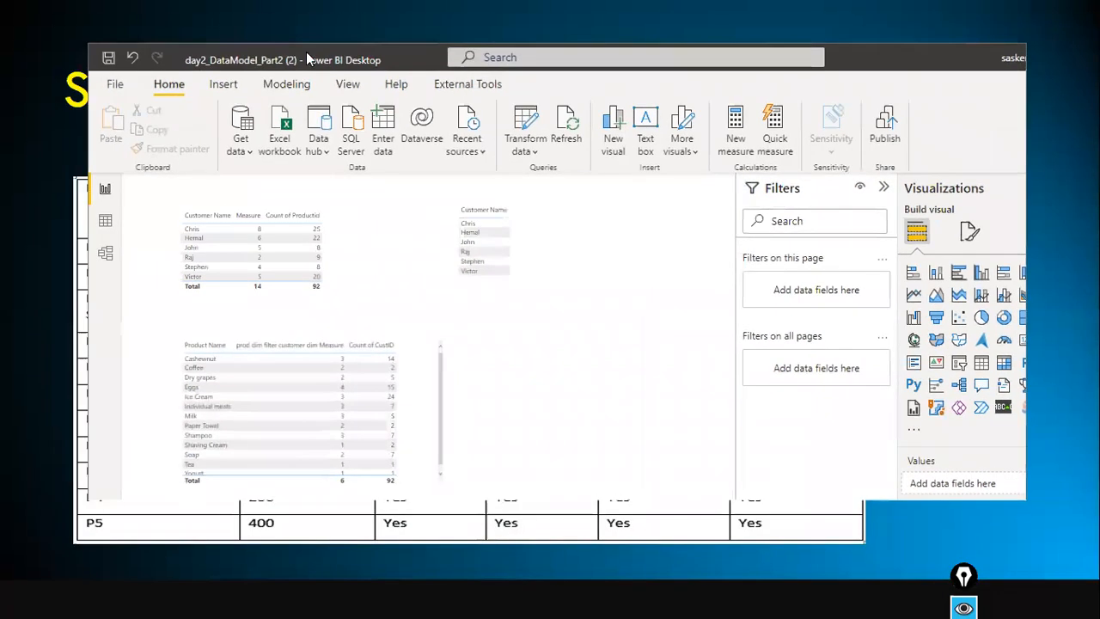
pyautogui.click(30, 276)
pyautogui.press('Escape')
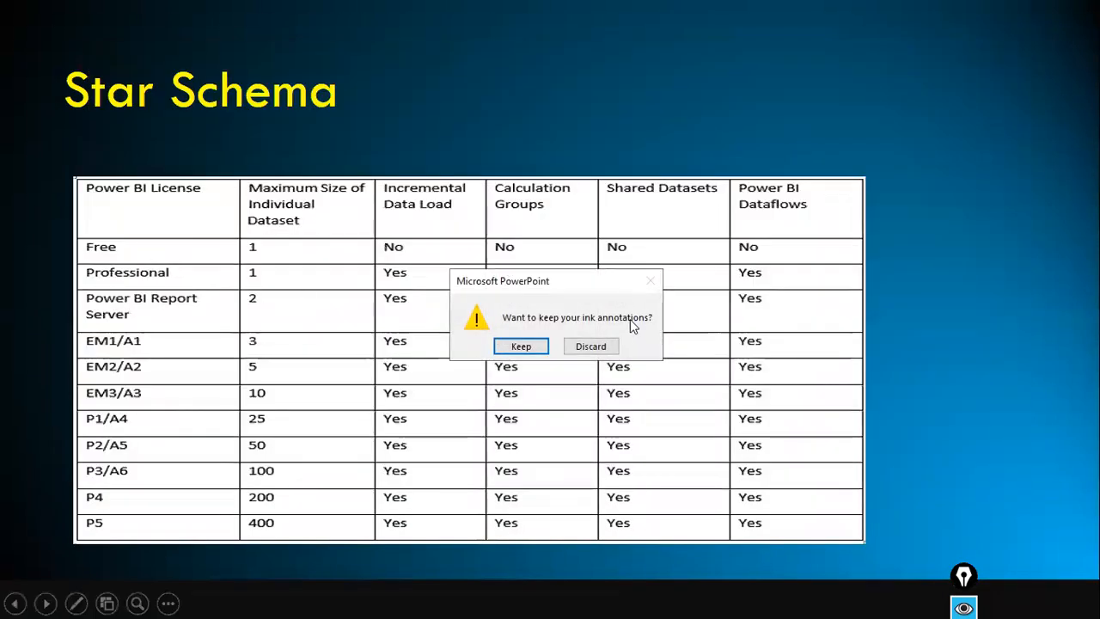
pyautogui.click(612, 347)
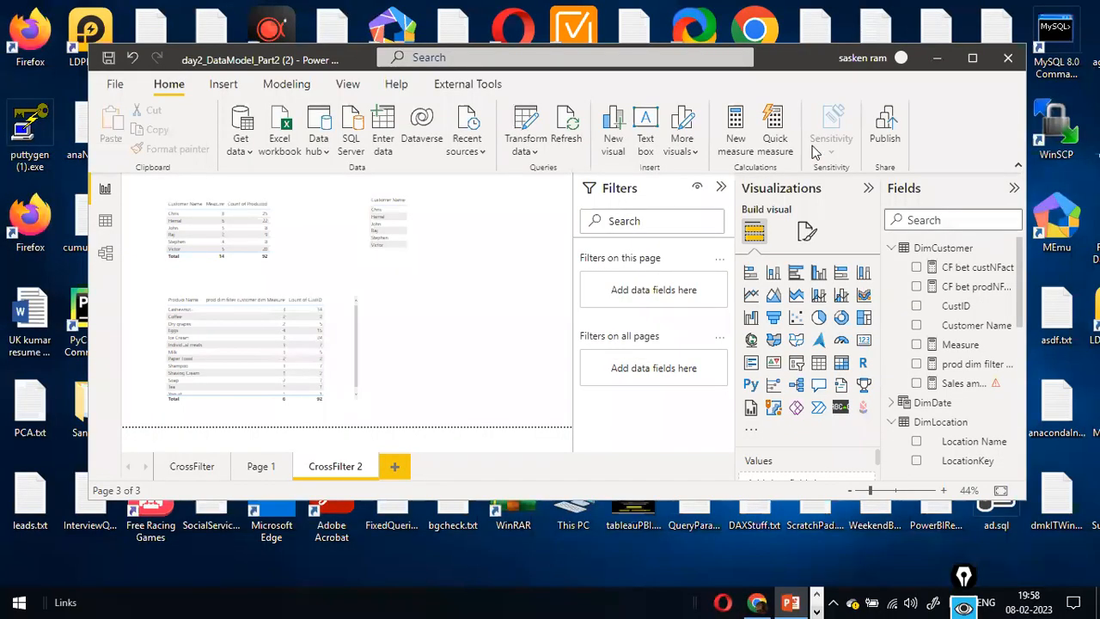
pyautogui.moveTo(791, 602)
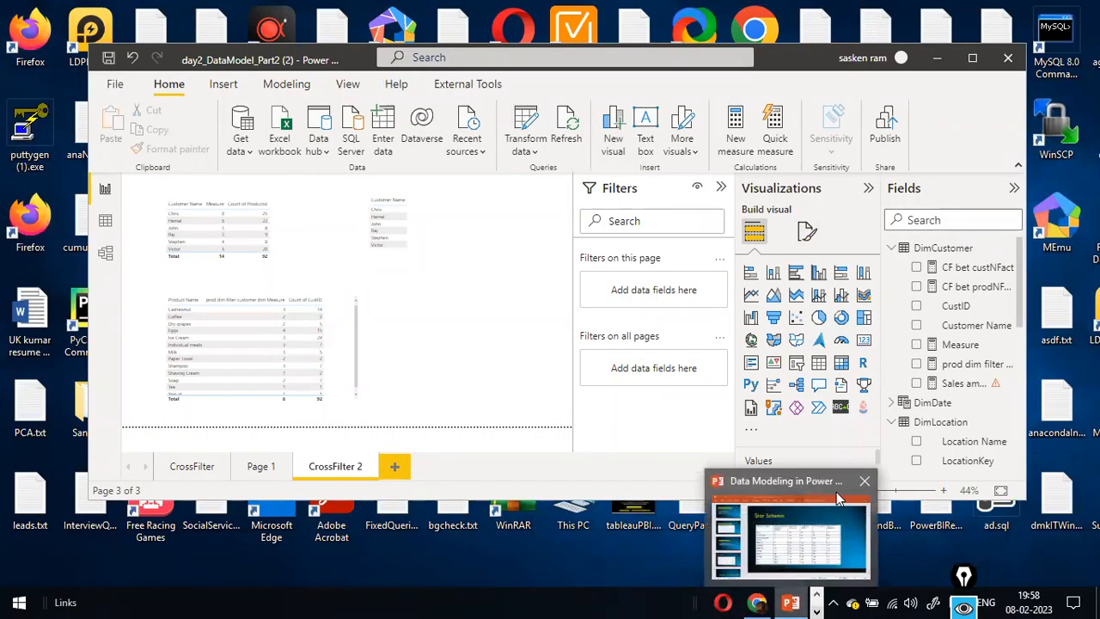
pyautogui.click(864, 482)
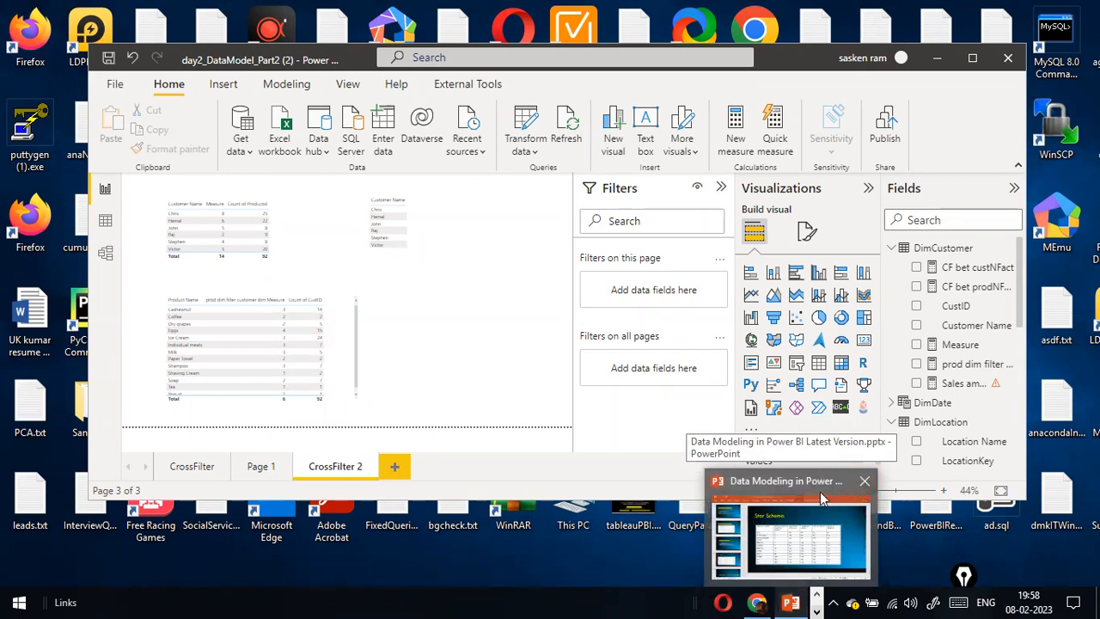
pyautogui.click(761, 601)
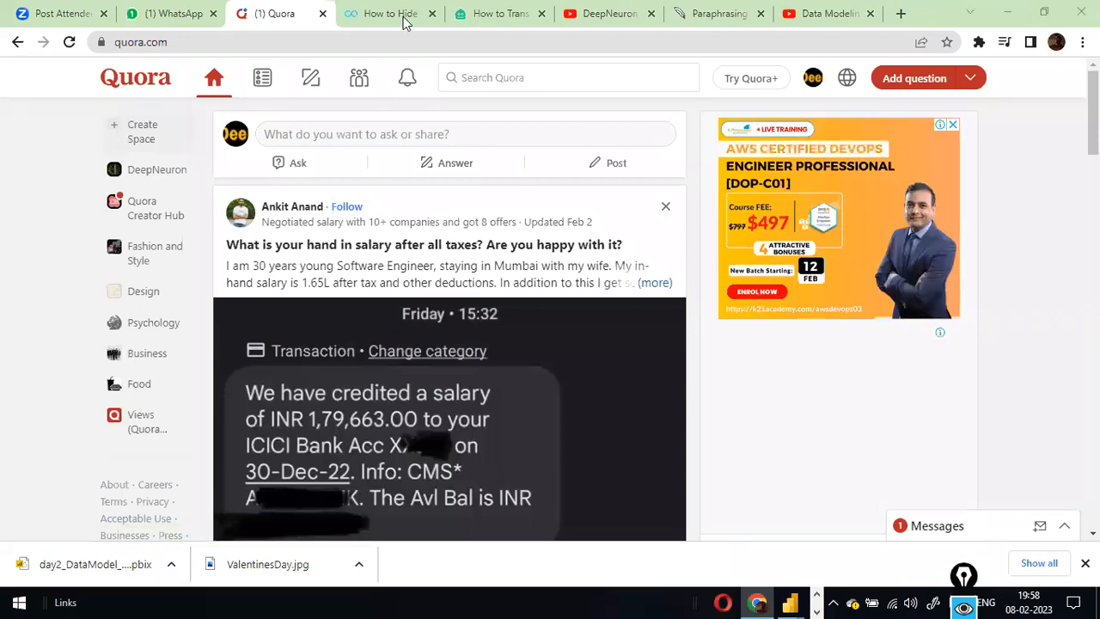
pyautogui.hotkey('alt', 'Tab')
pyautogui.press('Tab')
pyautogui.press('Tab')
pyautogui.press('Tab')
pyautogui.press('Tab')
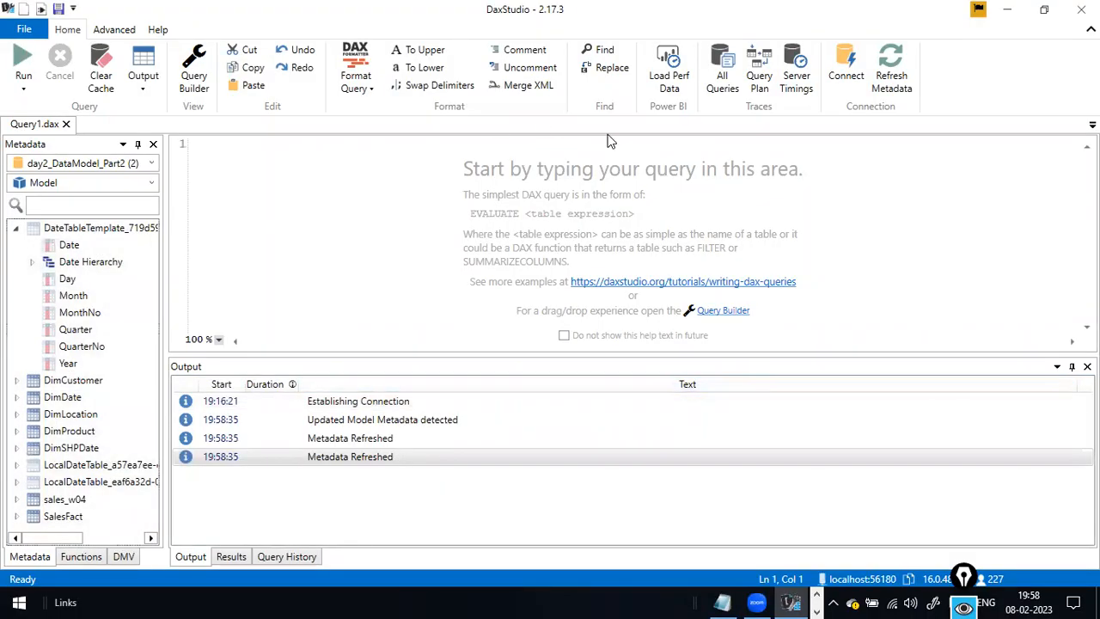
pyautogui.hotkey('alt', 'Tab')
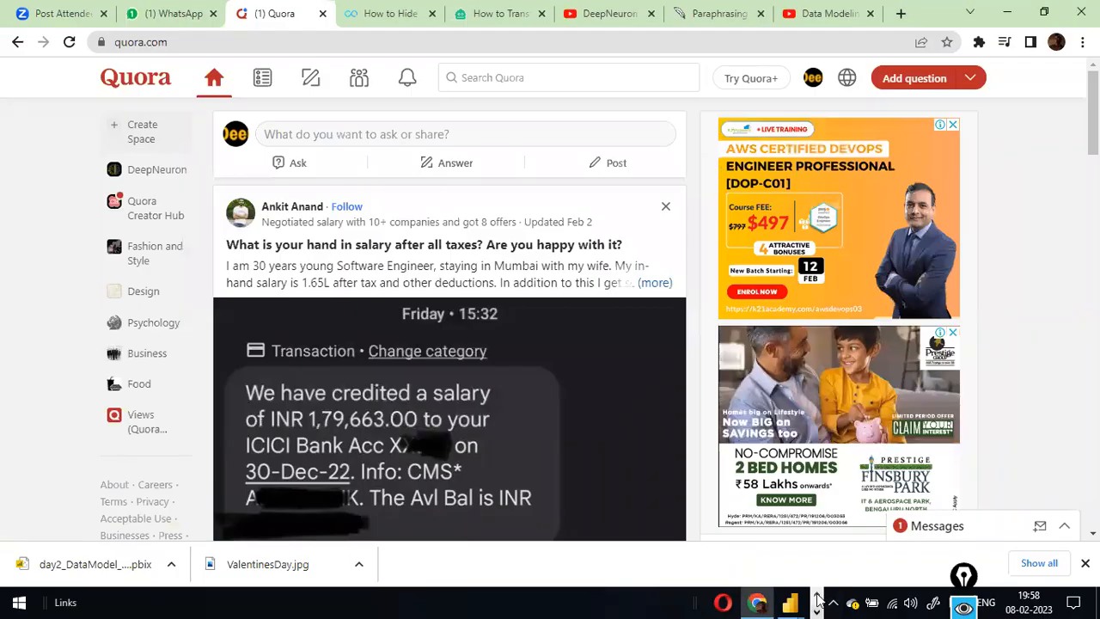
pyautogui.hotkey('alt', 'Tab')
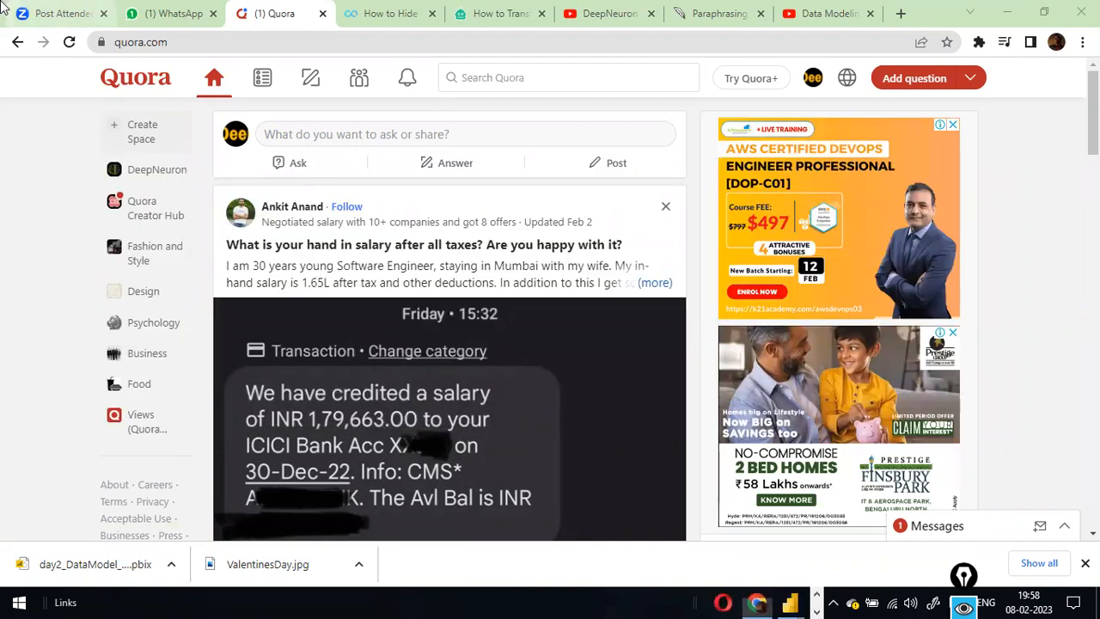
pyautogui.click(67, 8)
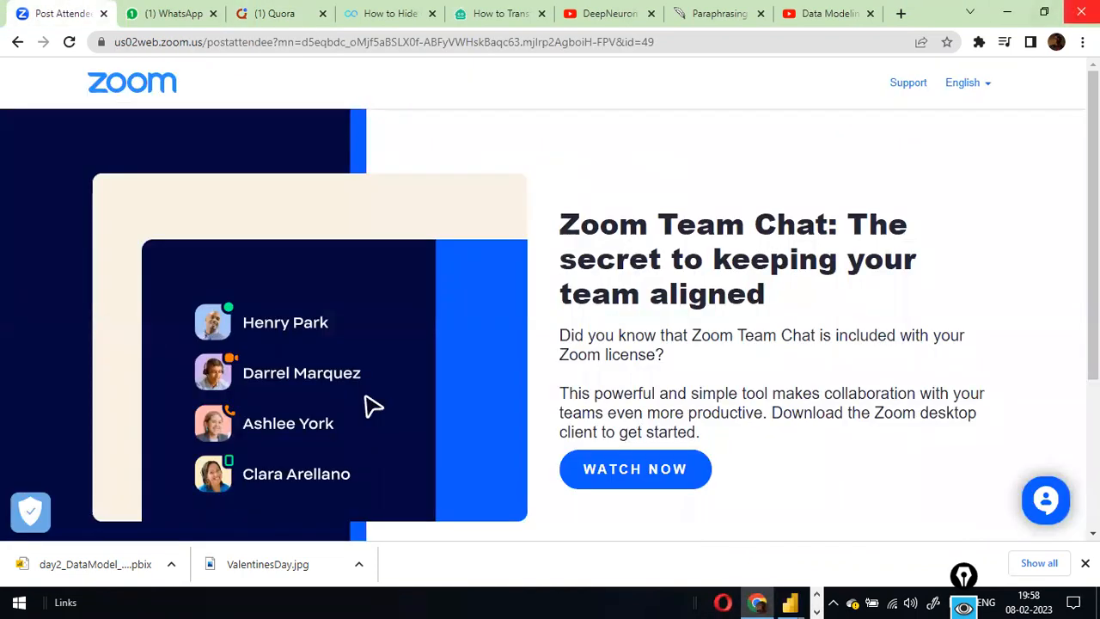
pyautogui.click(1044, 11)
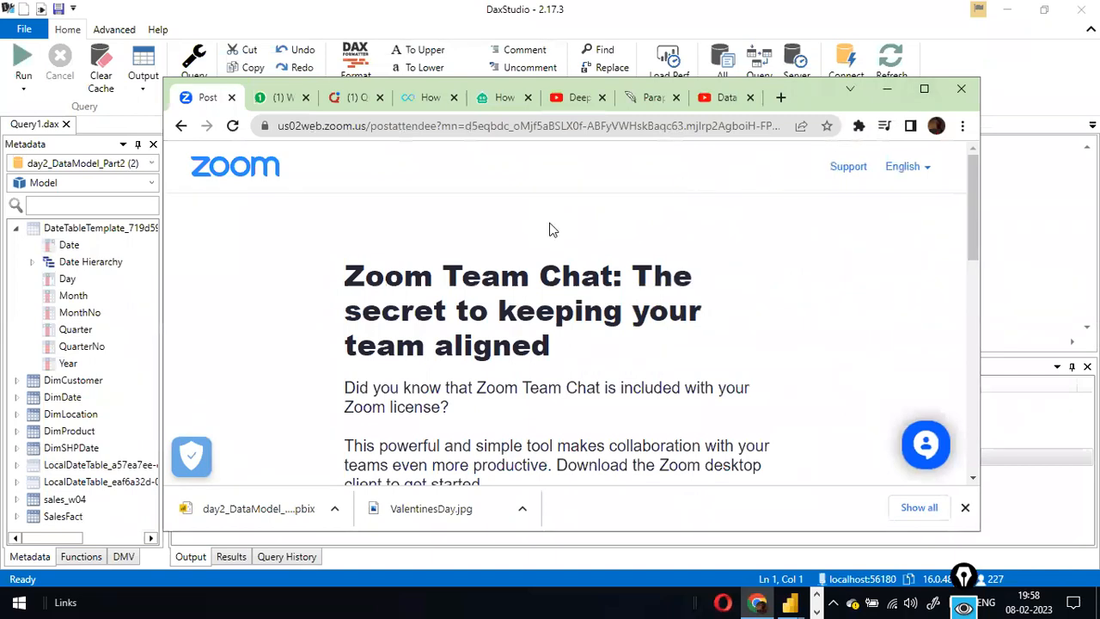
# - Switch back to Power BI Desktop and maximize its window
pyautogui.hotkey('alt', 'Tab')
pyautogui.hotkey('alt', 'Tab')
pyautogui.hotkey('alt', 'Tab')
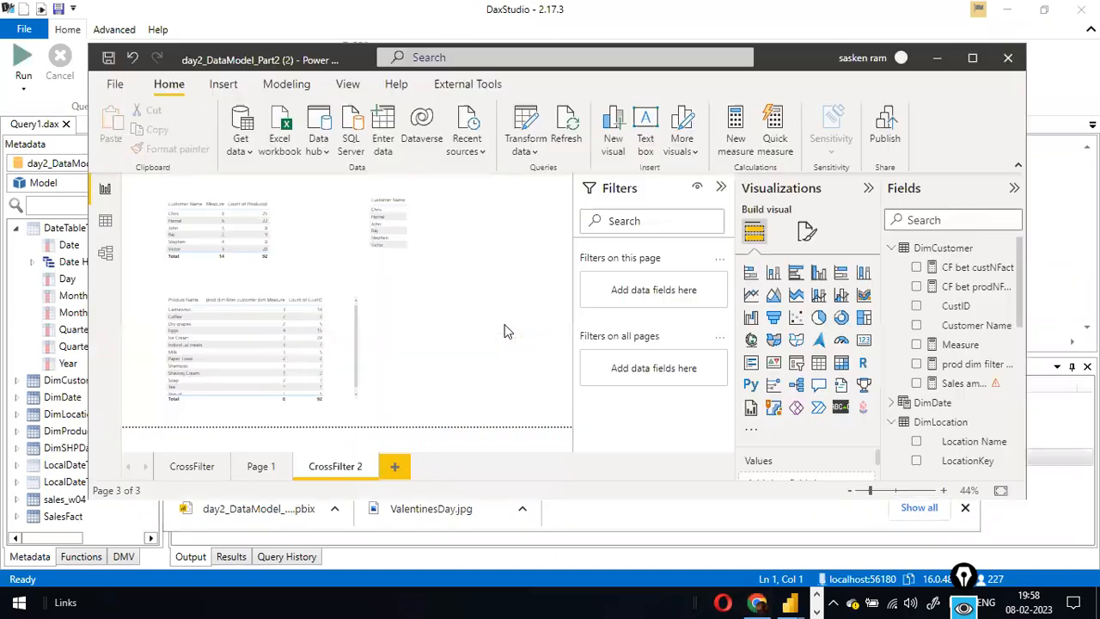
pyautogui.click(972, 58)
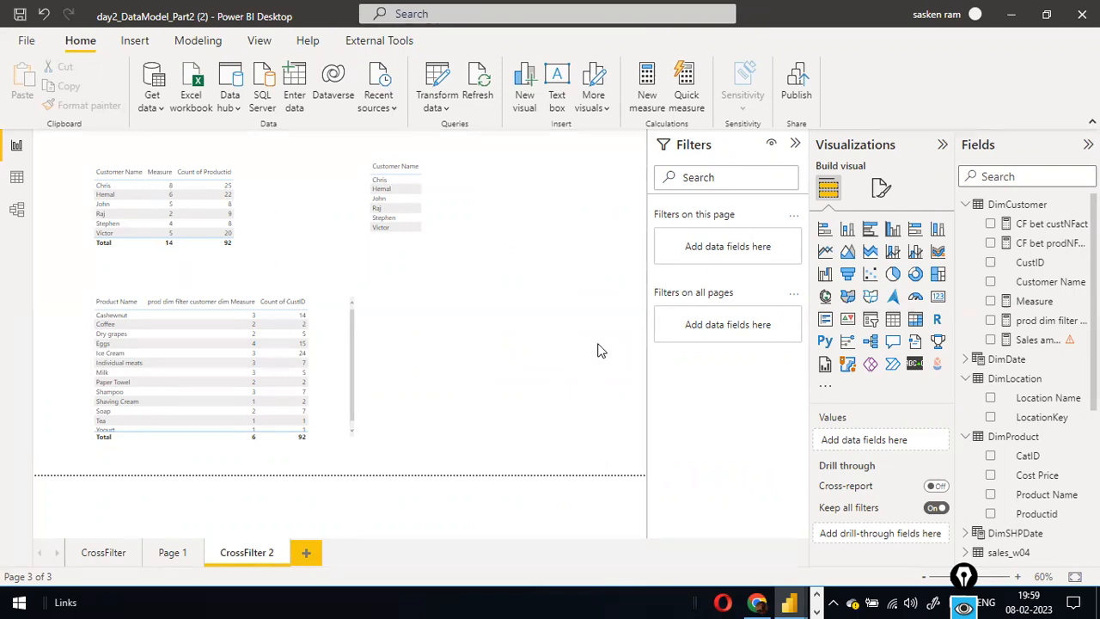
# - Select the product table, check how DimProduct and DimCustomer relate to SalesFact in the model view, and return to the report
pyautogui.click(351, 372)
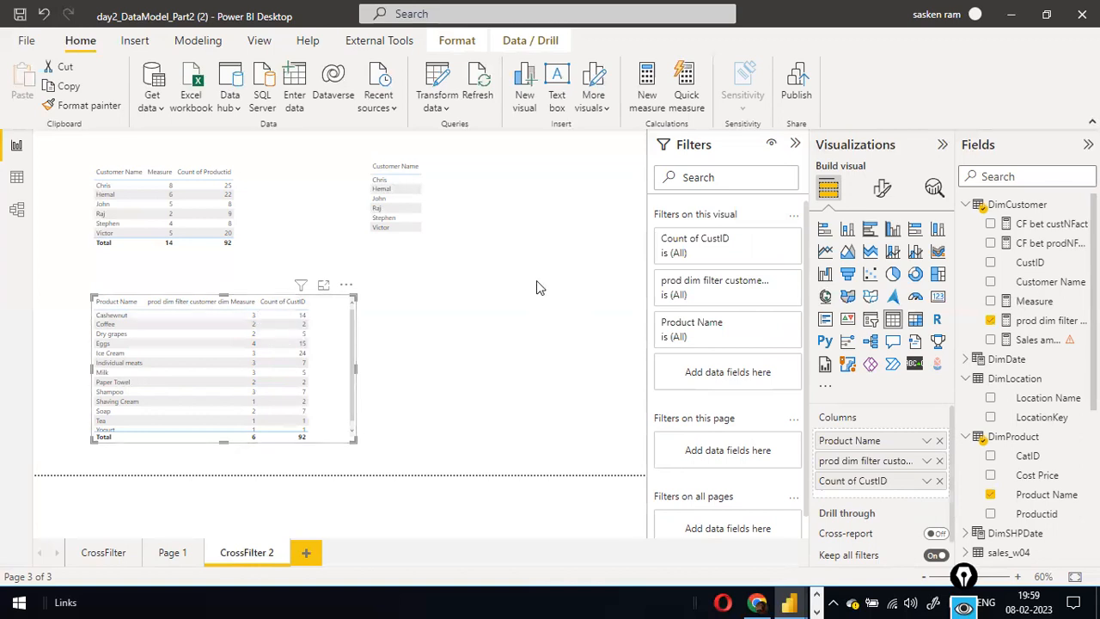
pyautogui.click(16, 209)
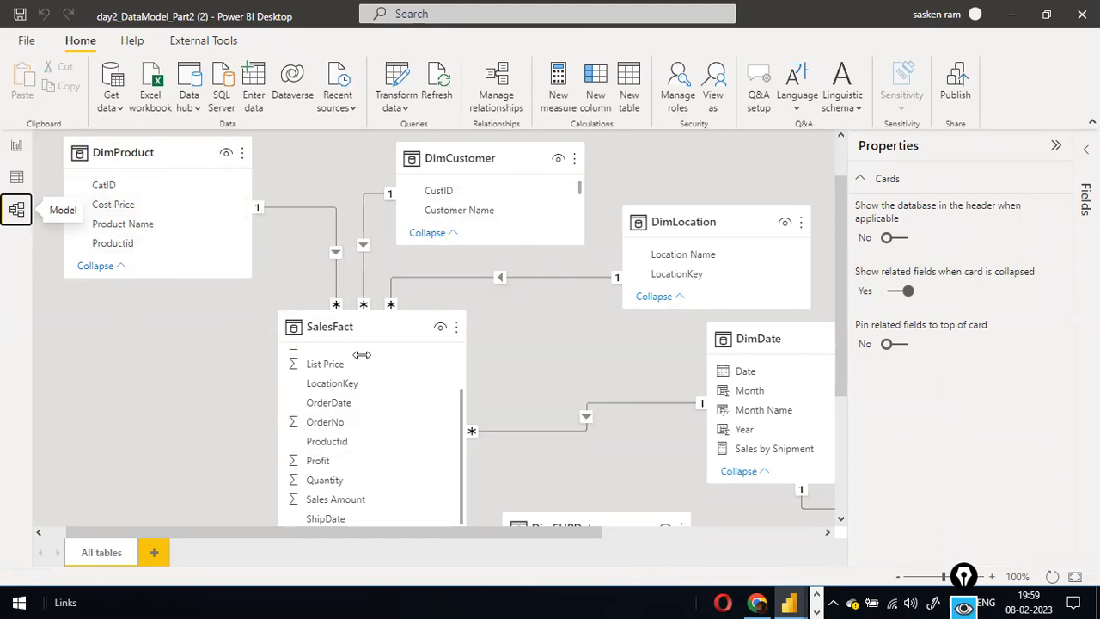
pyautogui.click(17, 146)
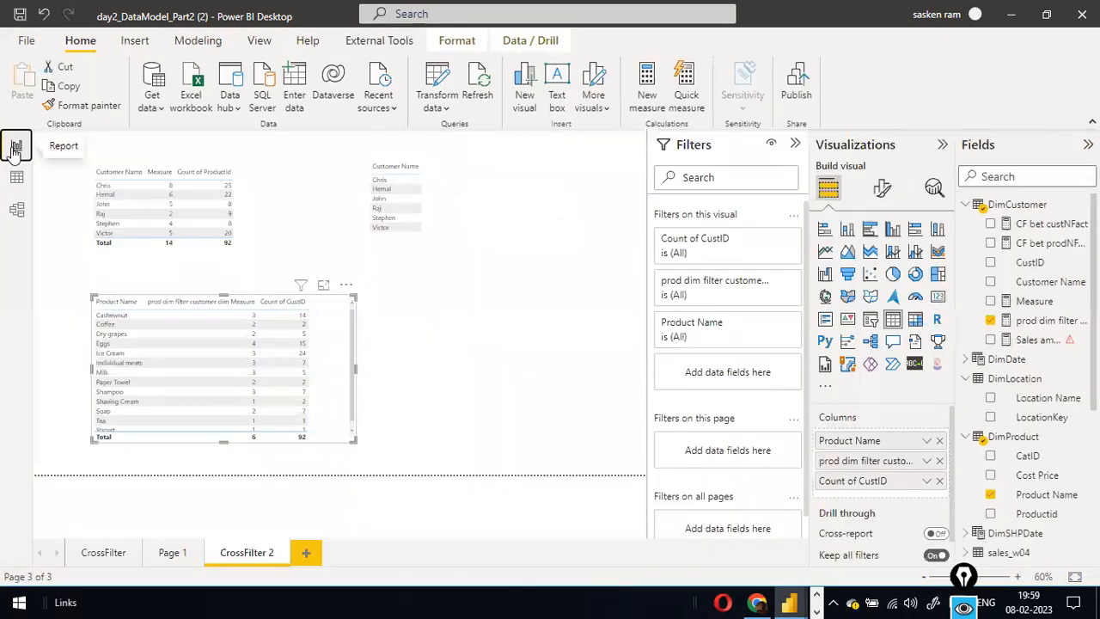